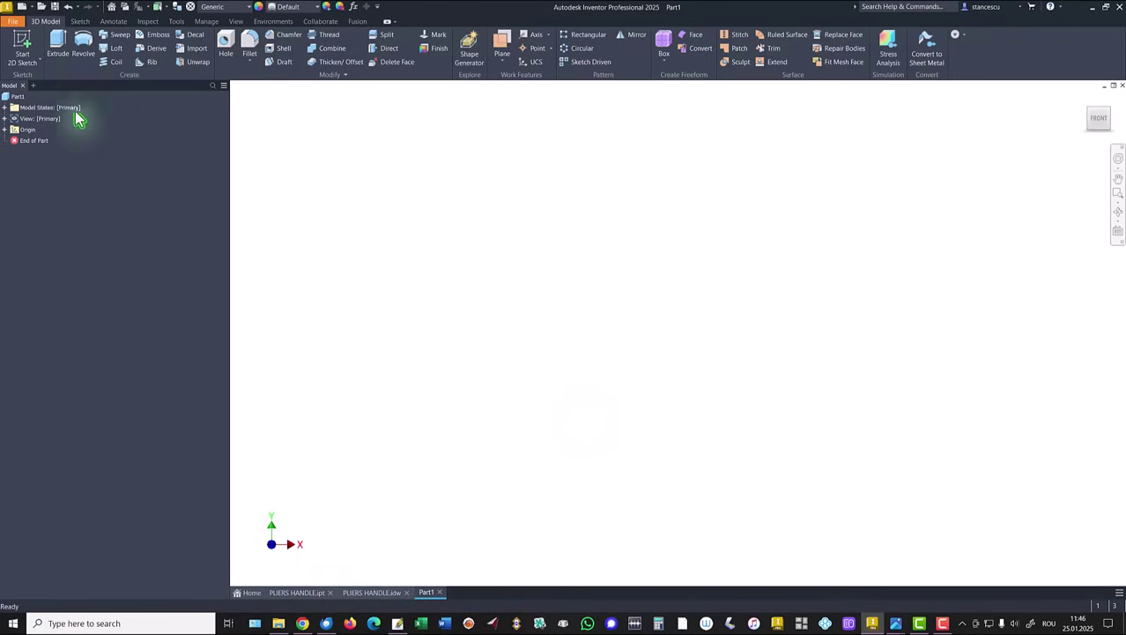
Step: Start a sketch on the XY plane and draw a 10 mm diameter circle centred on the origin
click(14, 59)
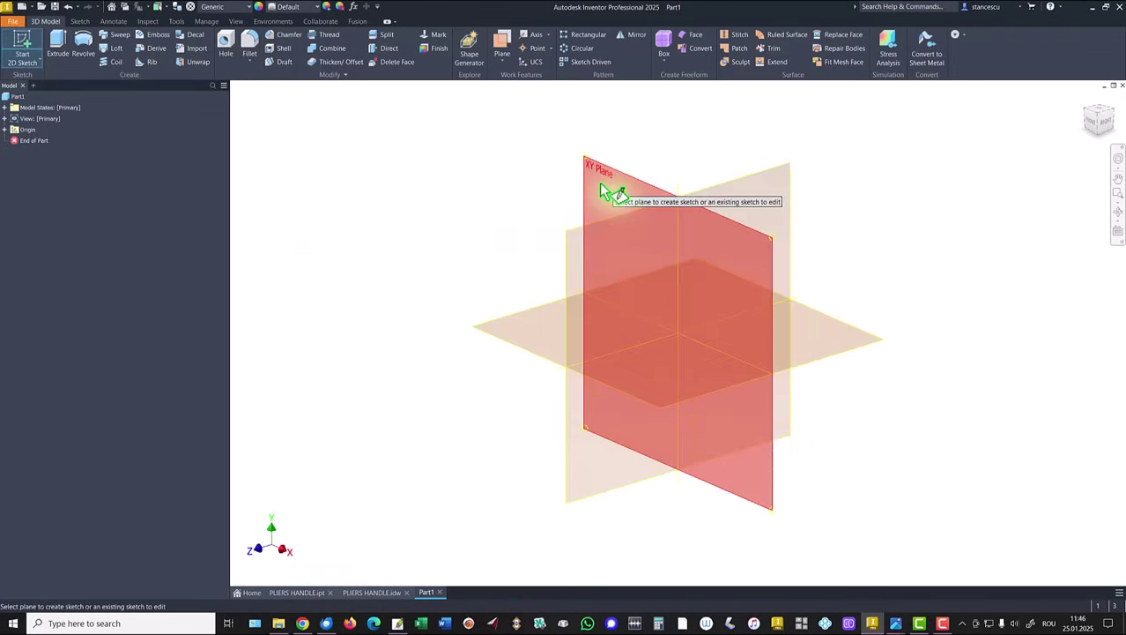
click(600, 185)
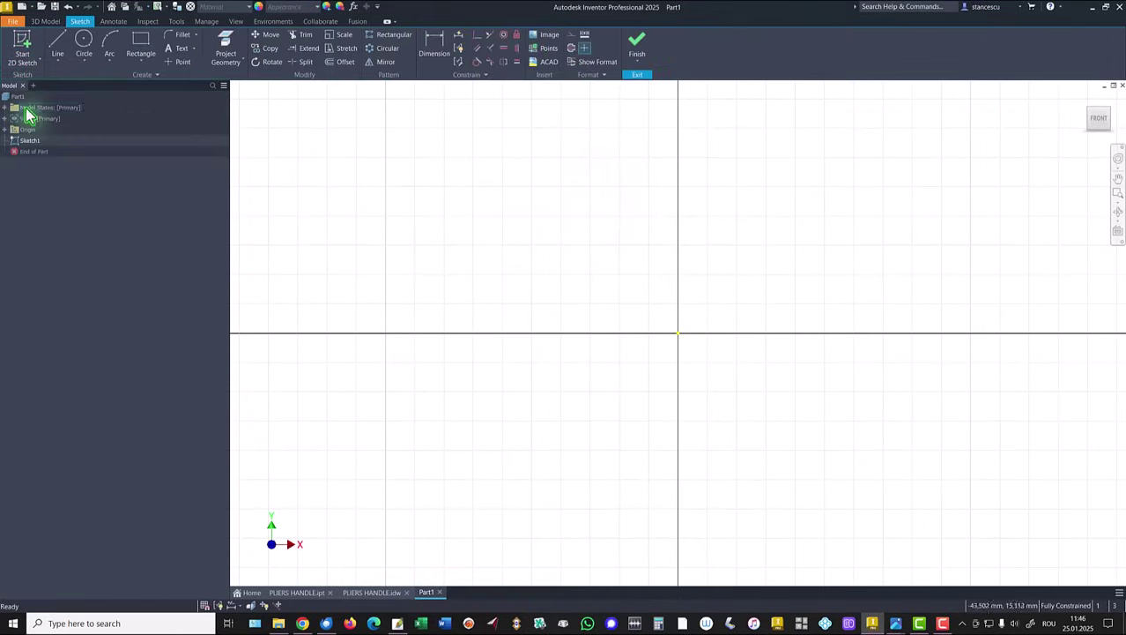
click(83, 41)
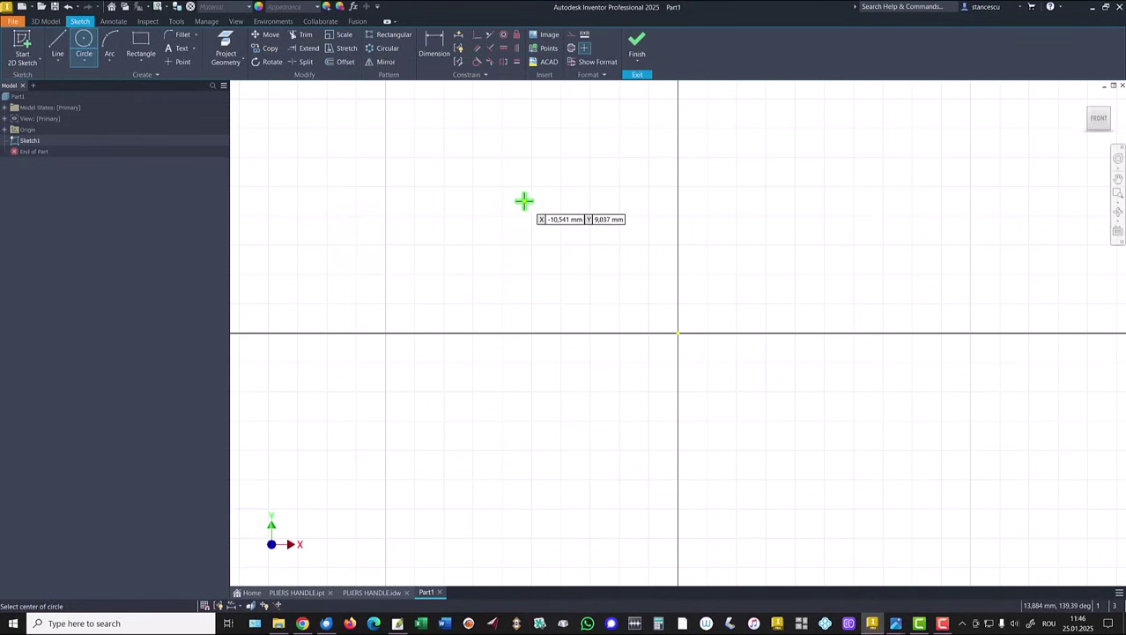
click(677, 333)
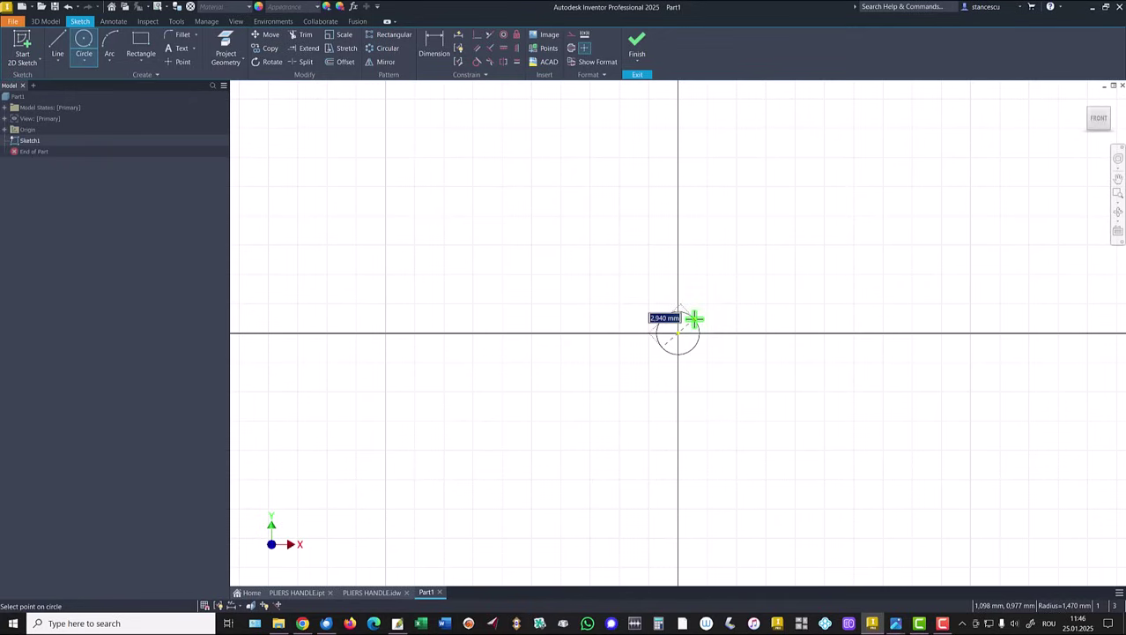
text(10)
key(Return)
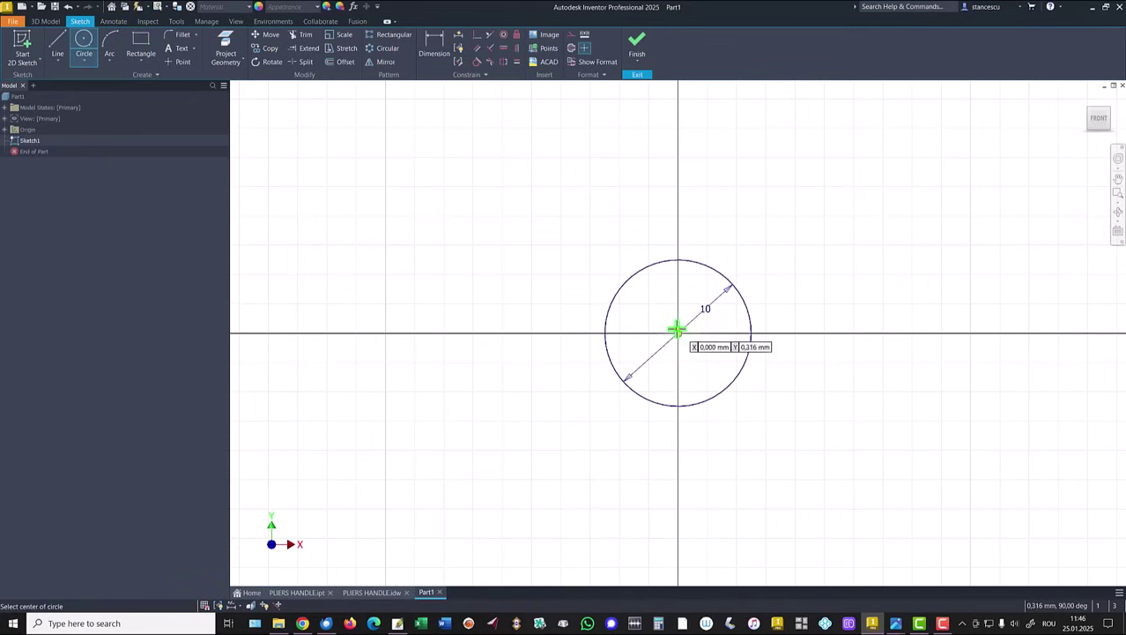
Step: Draw a second circle with a 12 mm radius, concentric with the 10 mm circle
click(676, 333)
right_click(793, 386)
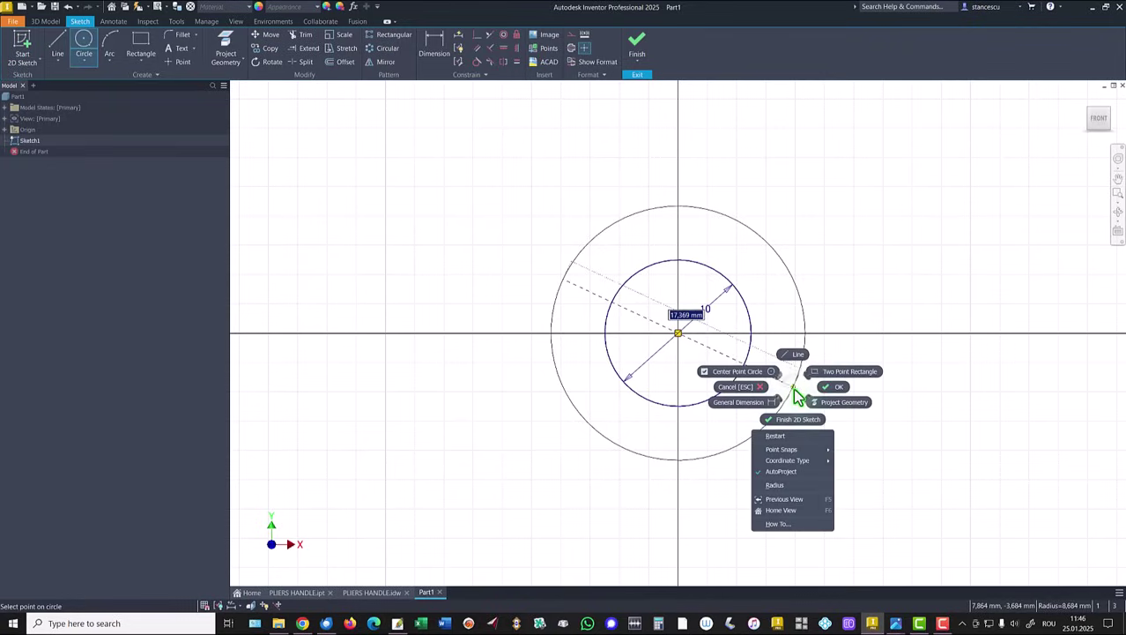
click(780, 485)
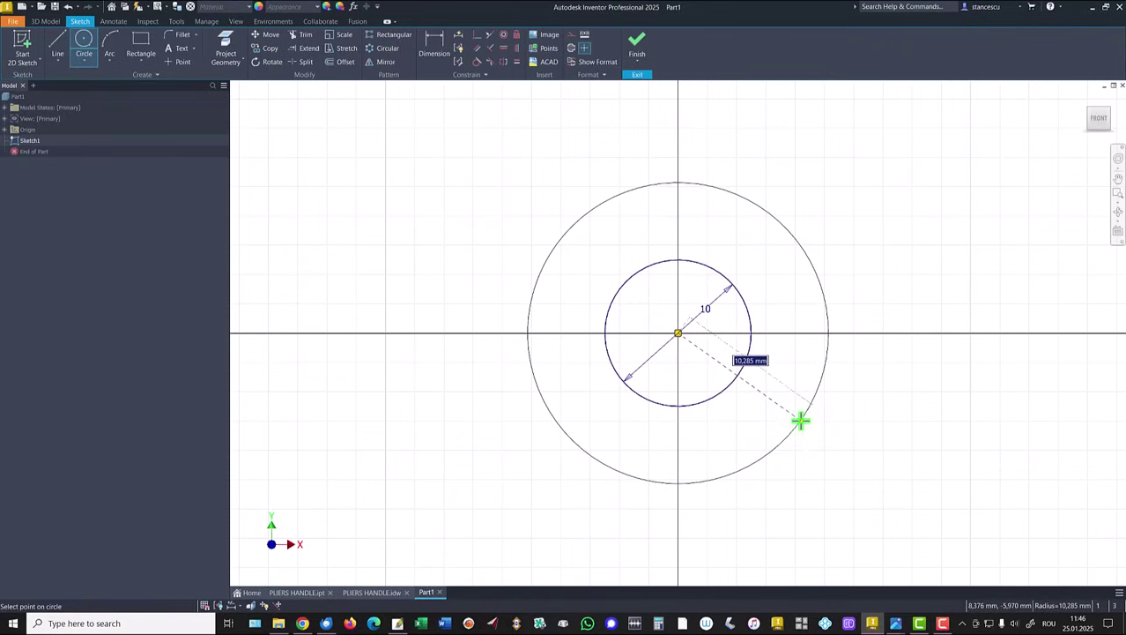
key(Return)
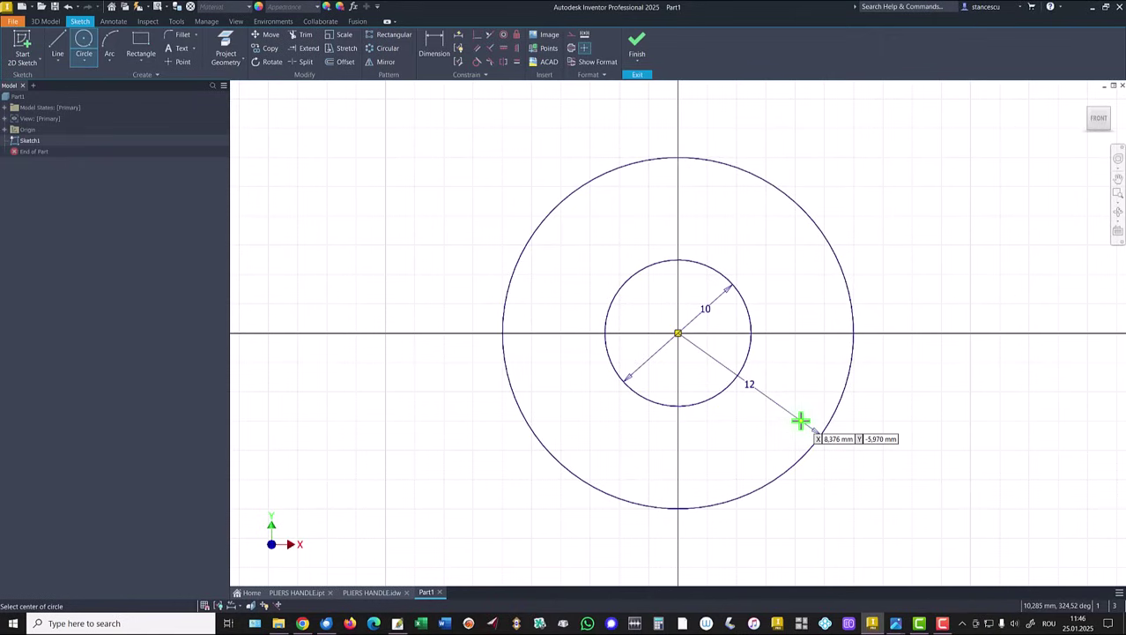
key(Escape)
Step: Draw a 235 mm vertical line upward from beside the two circles and convert it to a centerline
click(66, 44)
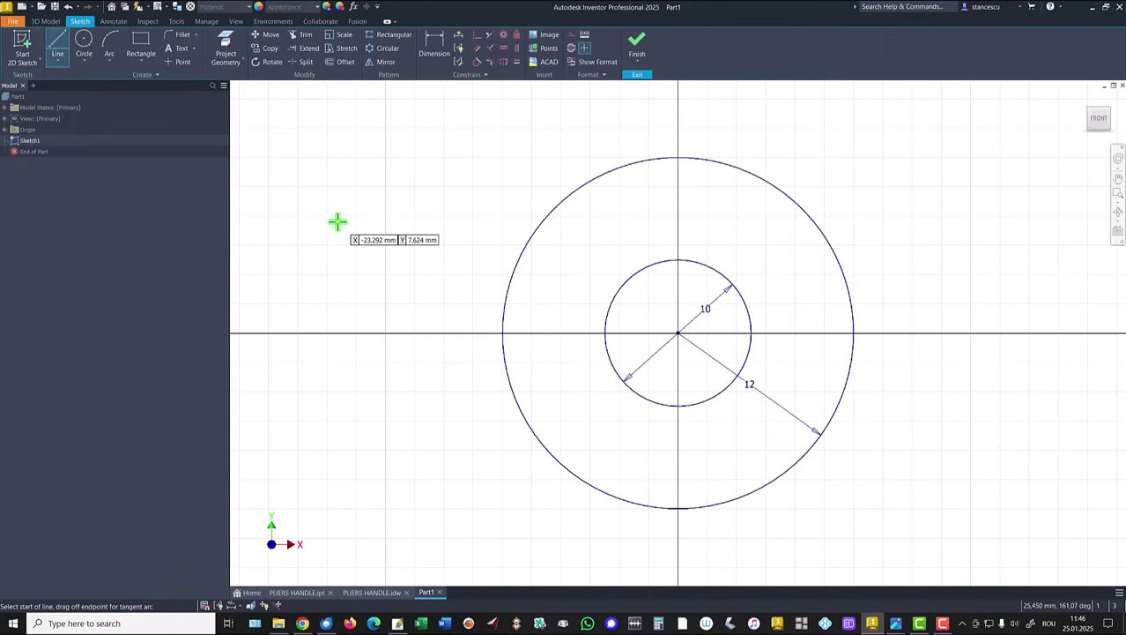
click(447, 332)
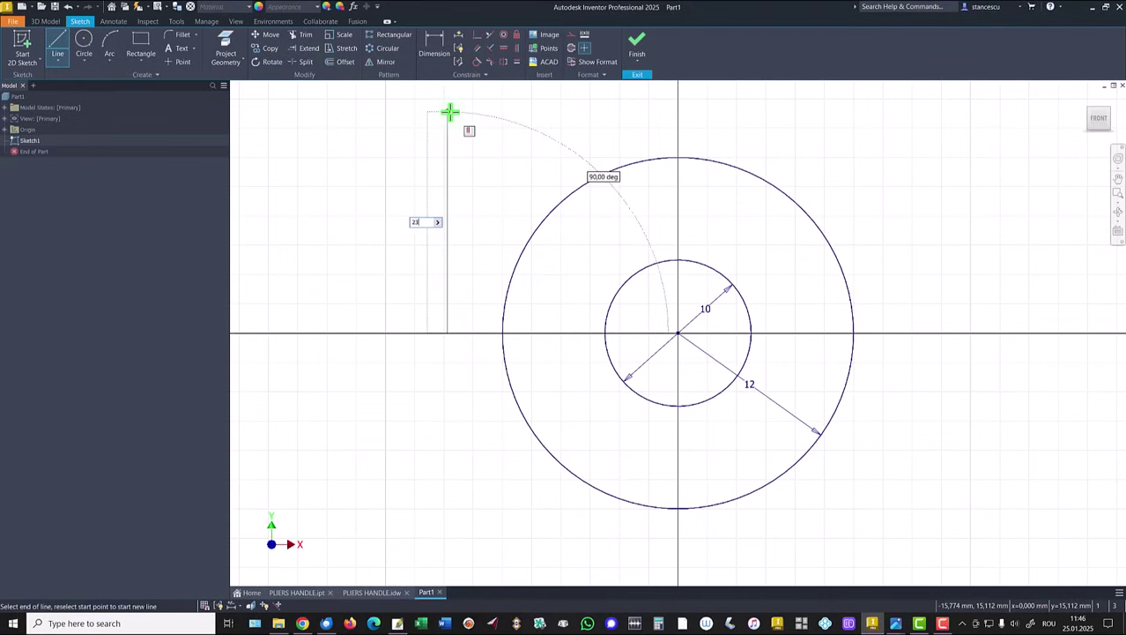
key(Return)
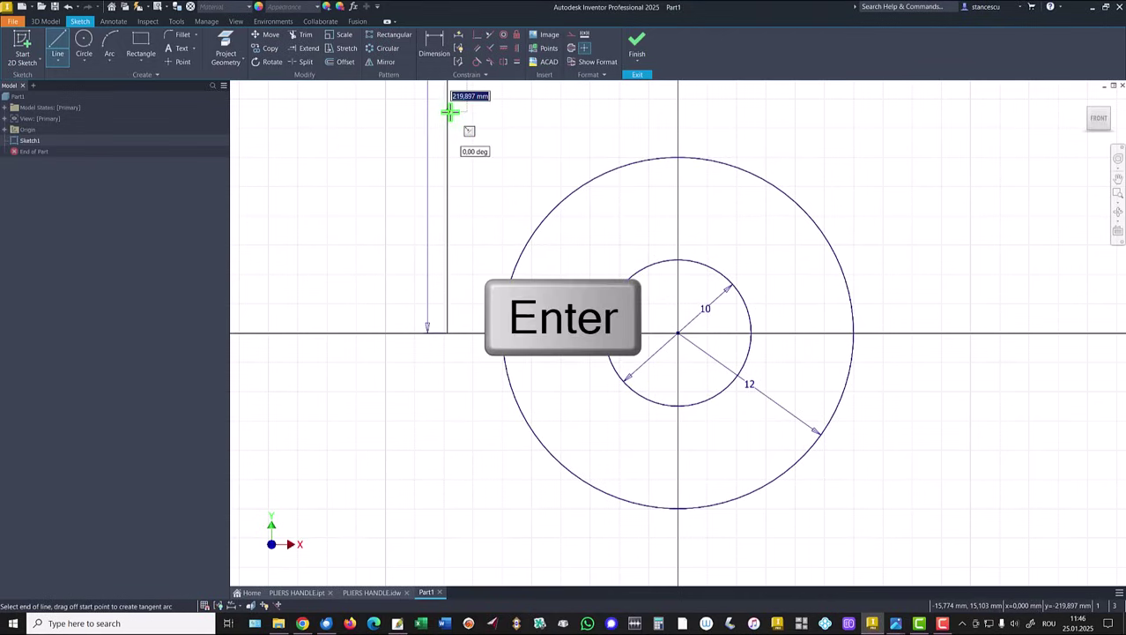
key(Escape)
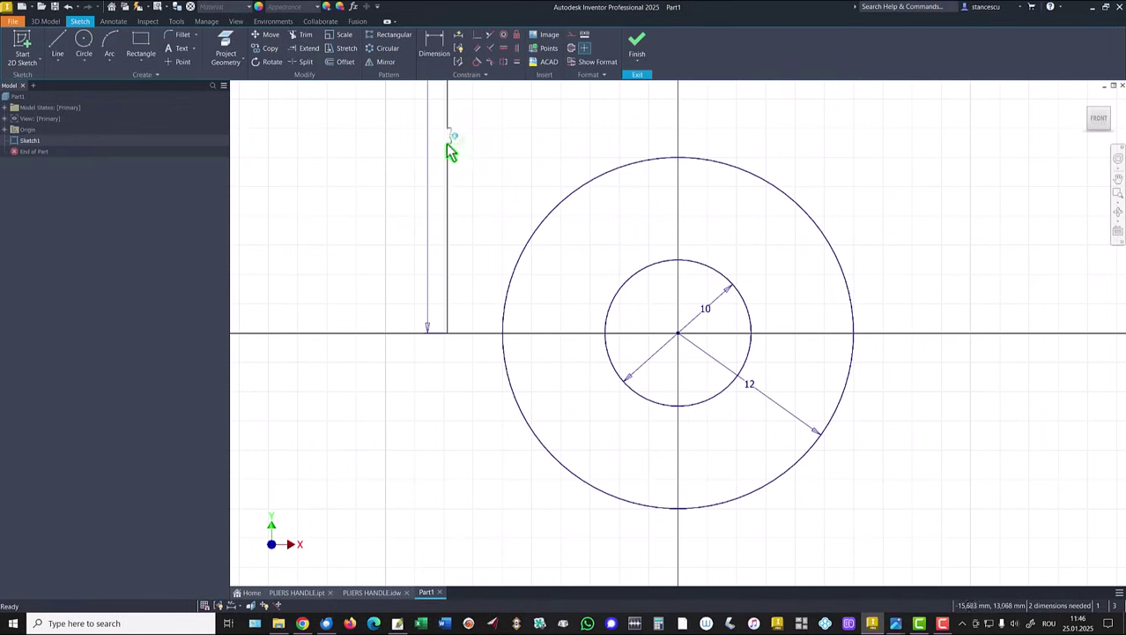
right_click(476, 132)
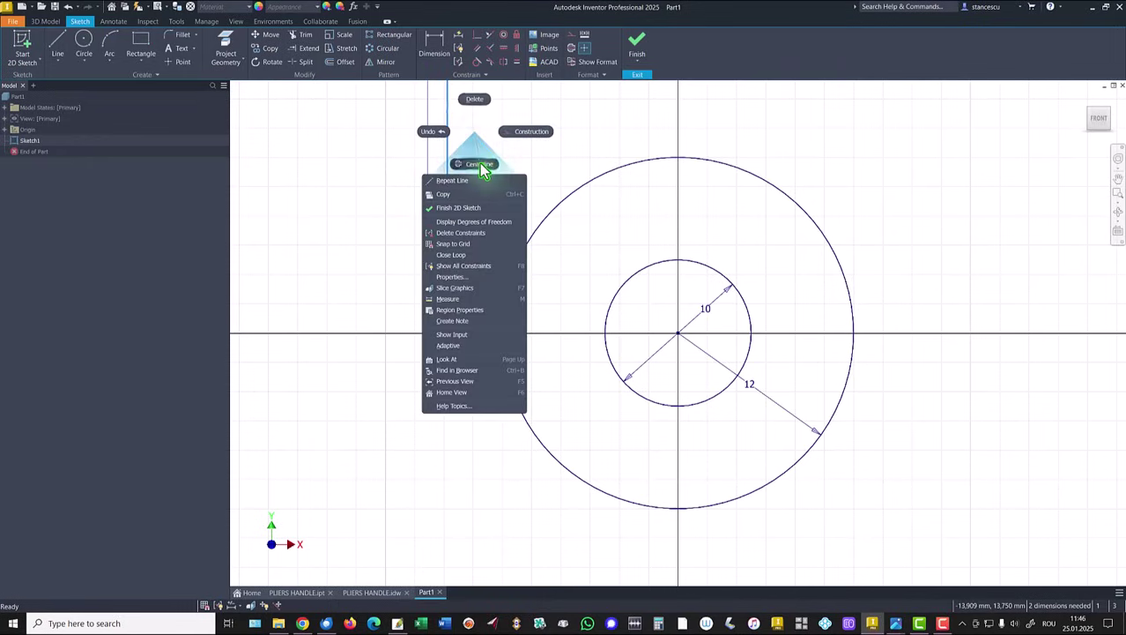
click(483, 164)
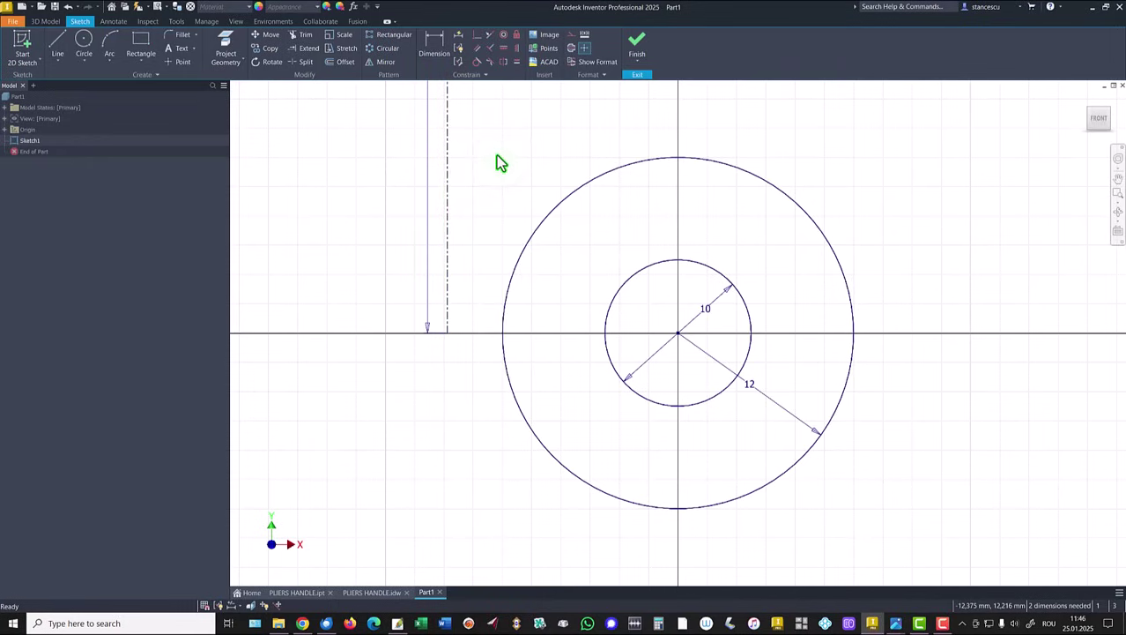
Step: Dimension the horizontal distance between the centerline and the circles' centre as a linear 17 mm, without the linear diameter option
click(434, 42)
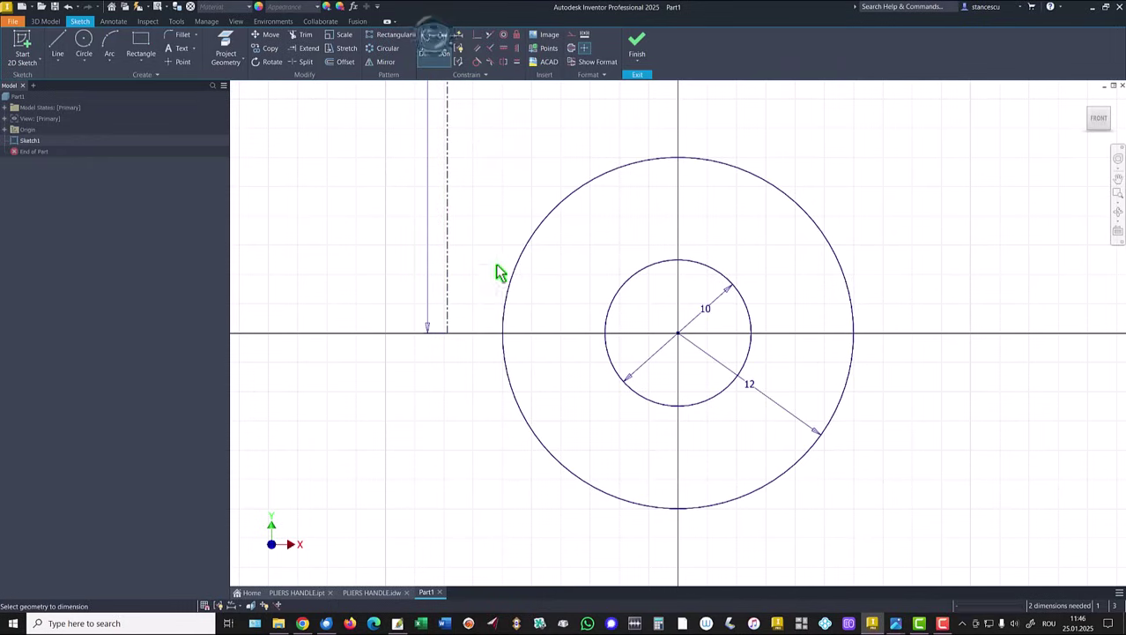
click(449, 305)
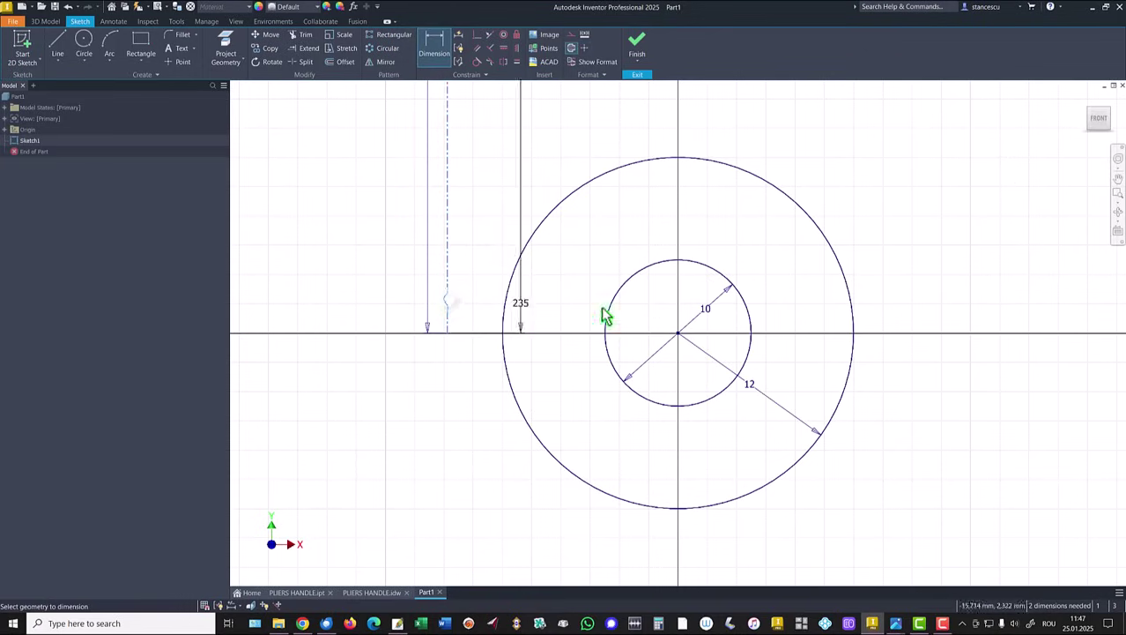
click(679, 334)
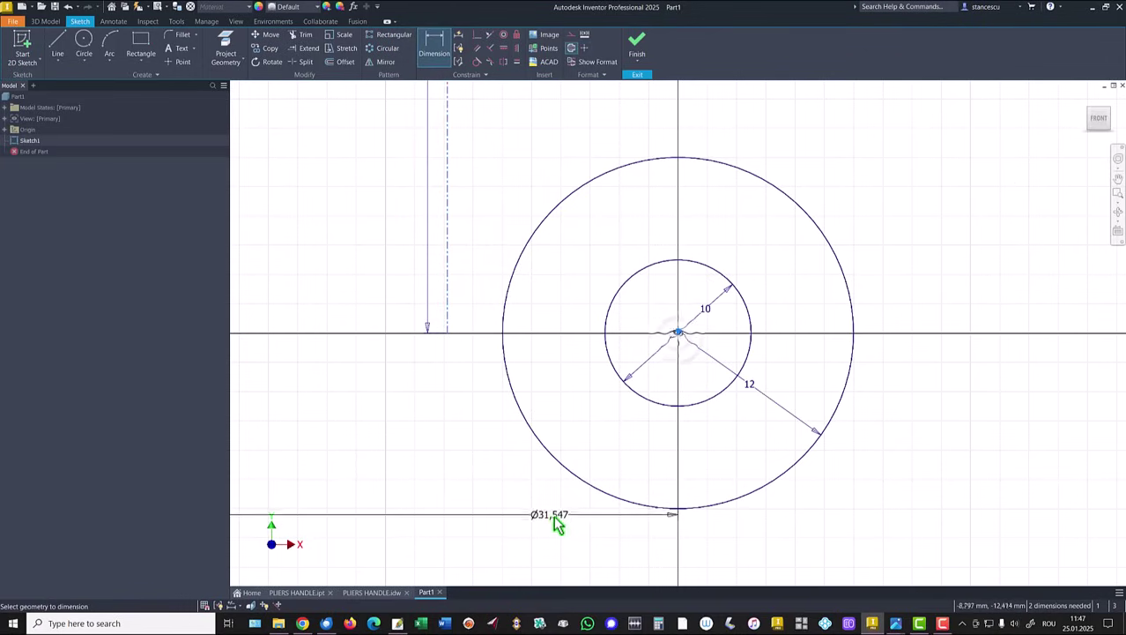
right_click(568, 518)
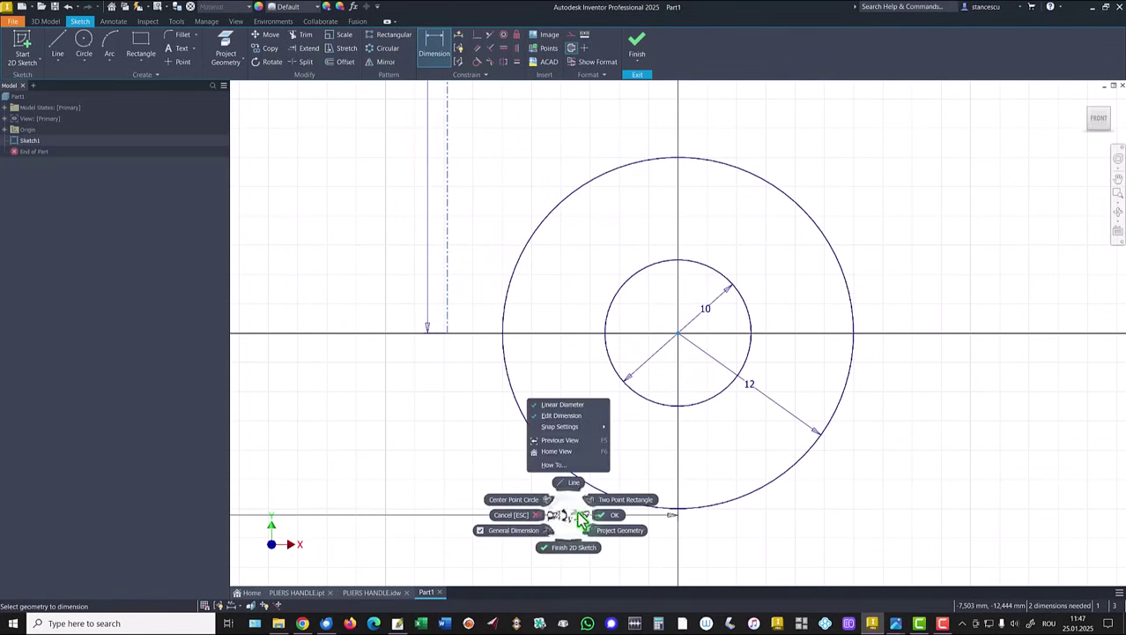
click(574, 406)
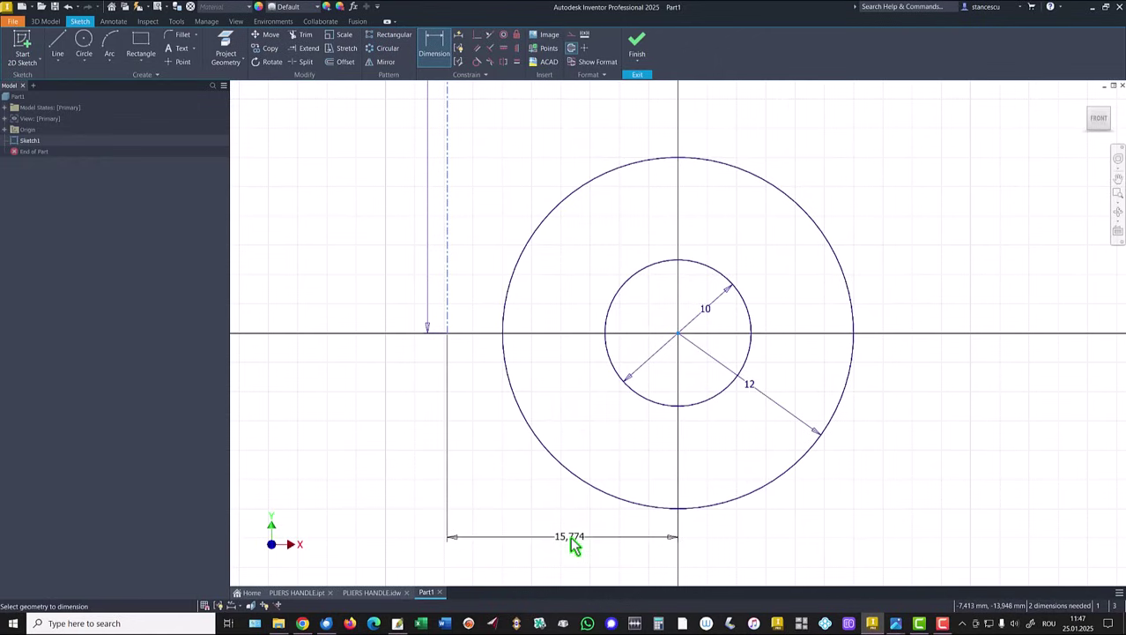
key(Return)
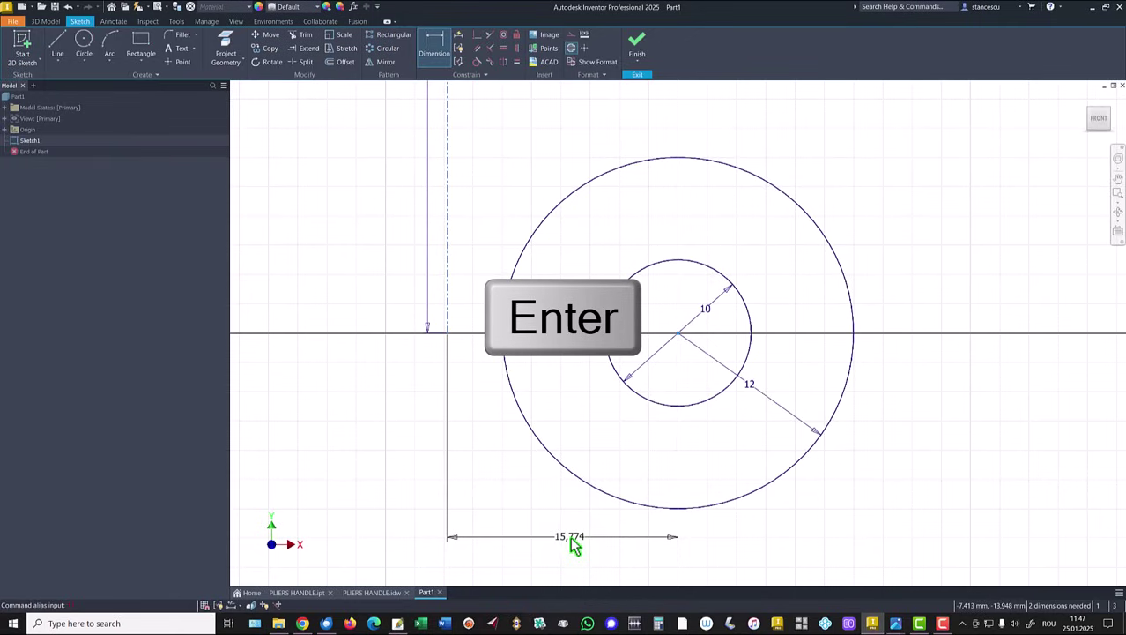
click(623, 536)
text(17)
key(Return)
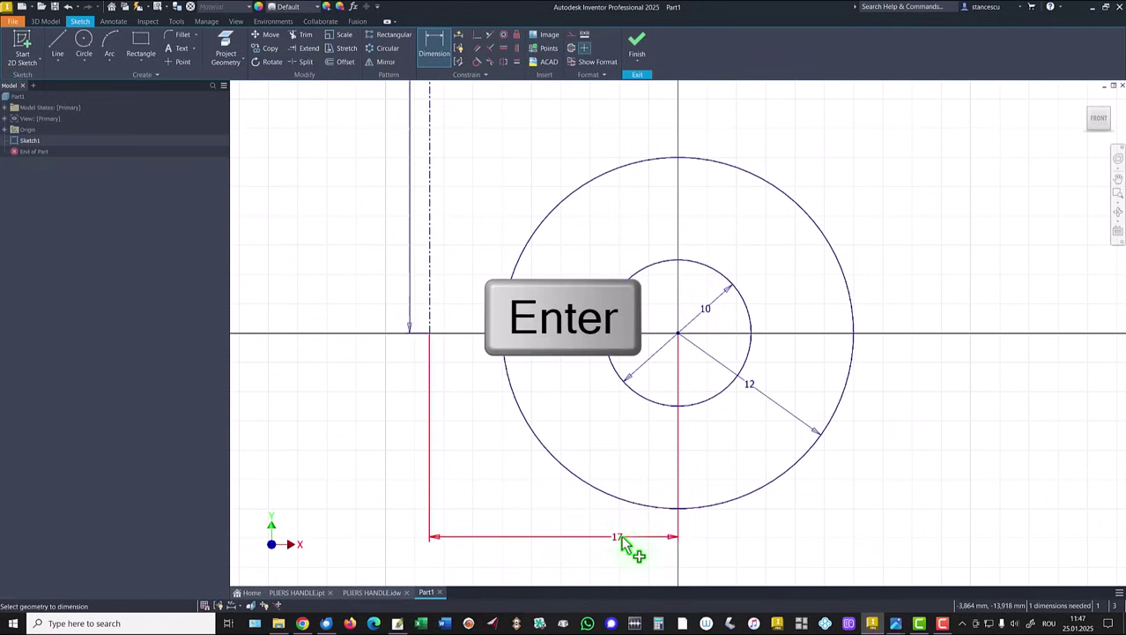
Step: Align the centerline's lower endpoint horizontally with the circles' centre and move its length dimension farther away from the line
click(504, 48)
click(431, 333)
click(677, 332)
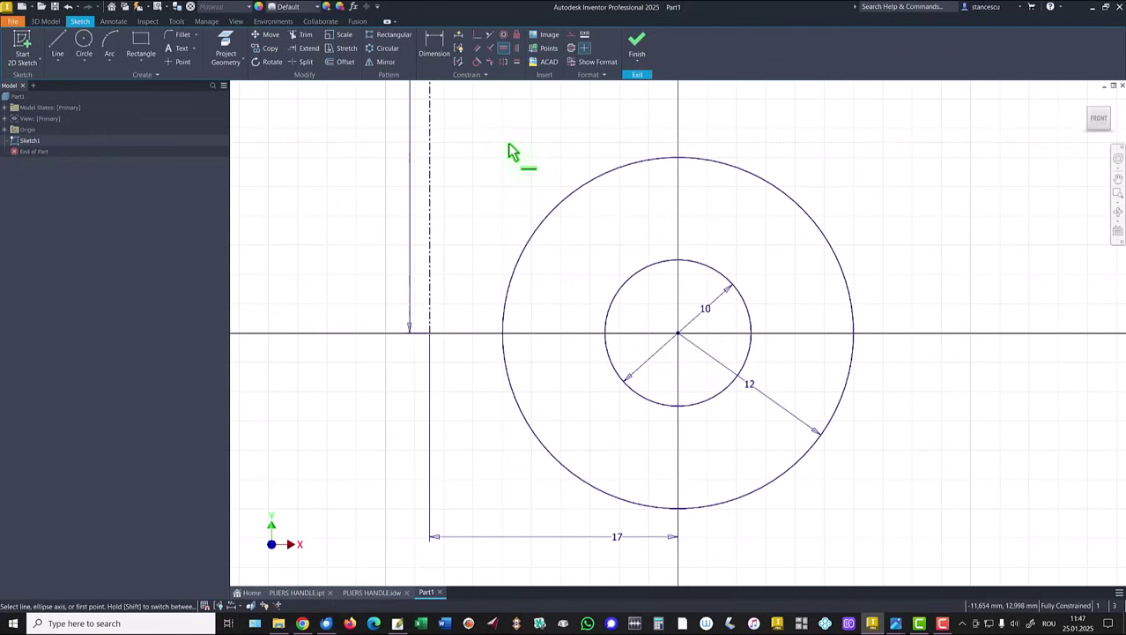
key(Home)
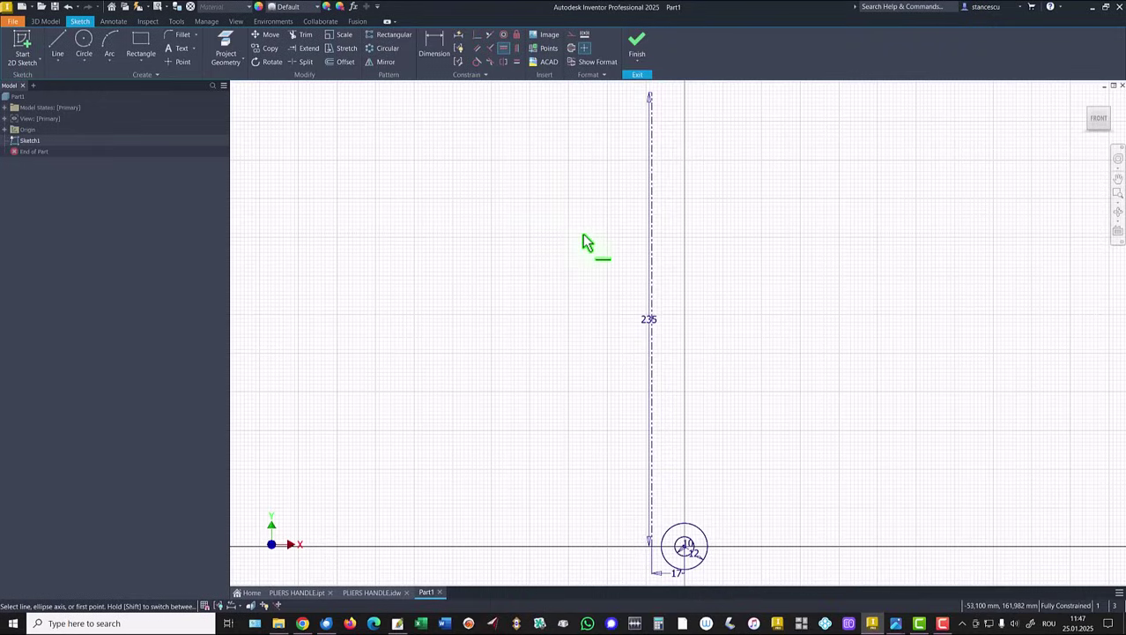
key(Escape)
drag(649, 326, 525, 324)
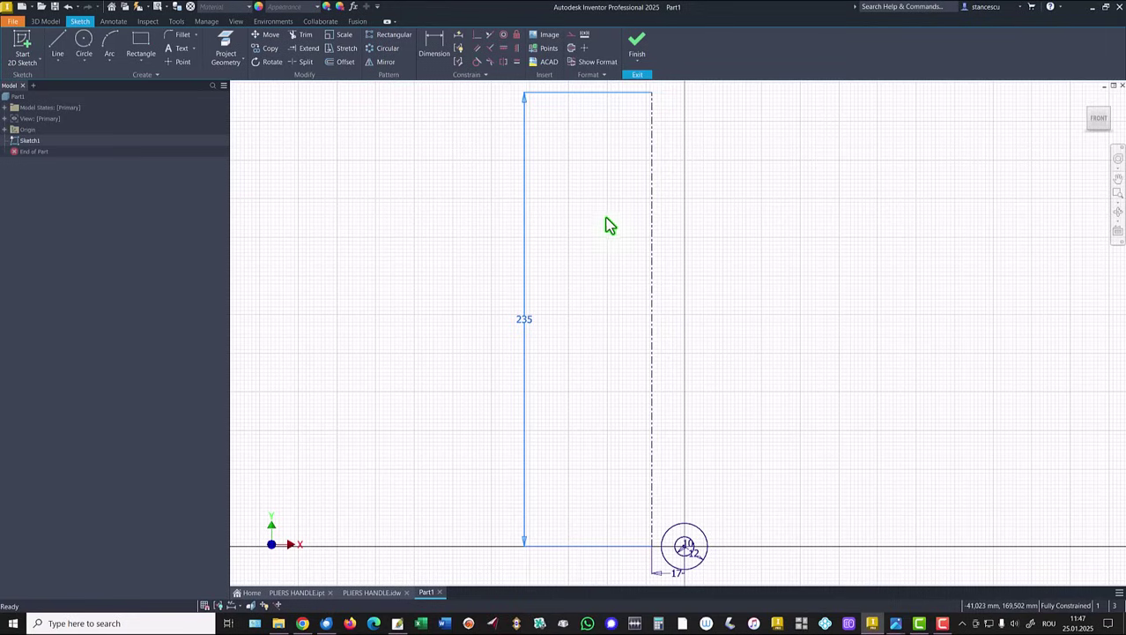
Step: Draw a 20 mm diameter circle centred on the centerline's upper endpoint
key(c)
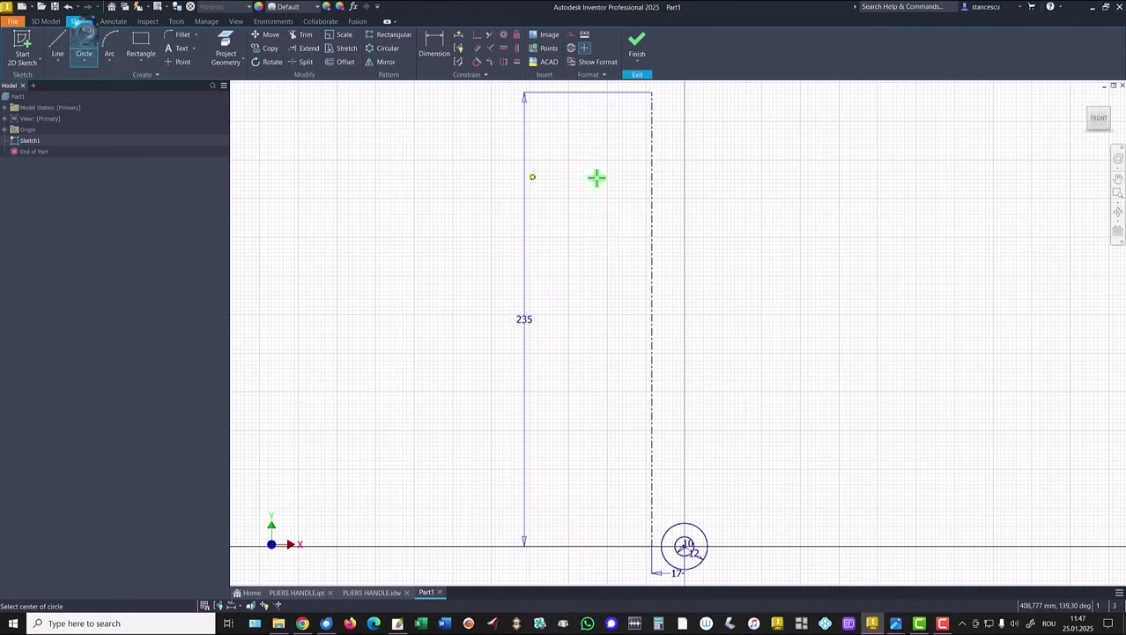
click(653, 94)
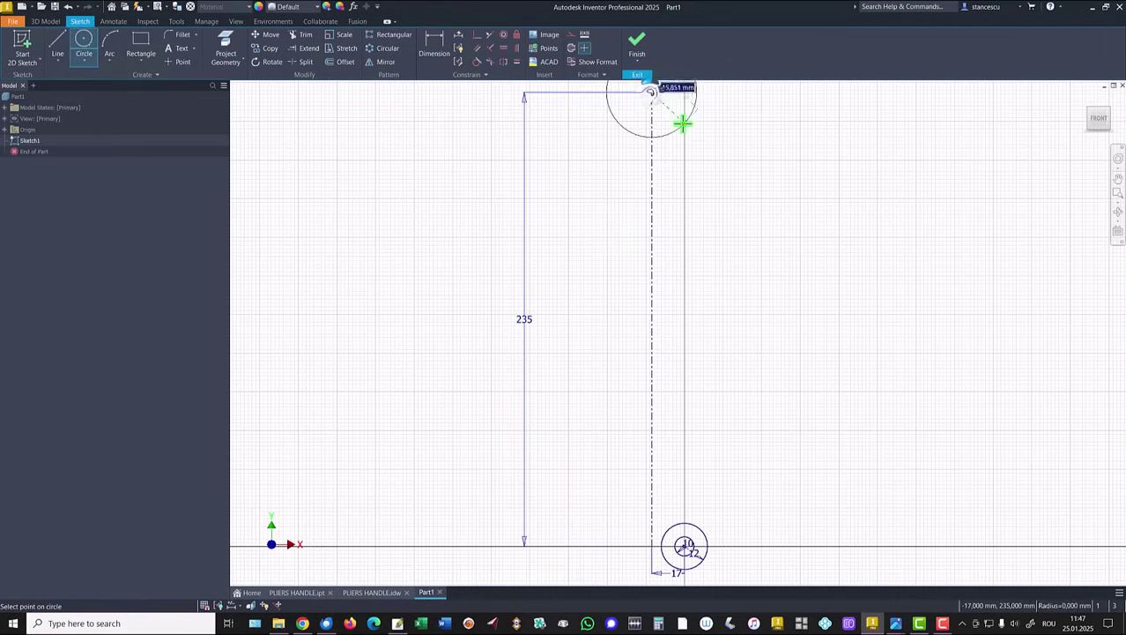
middle_drag(683, 130, 674, 271)
right_click(690, 231)
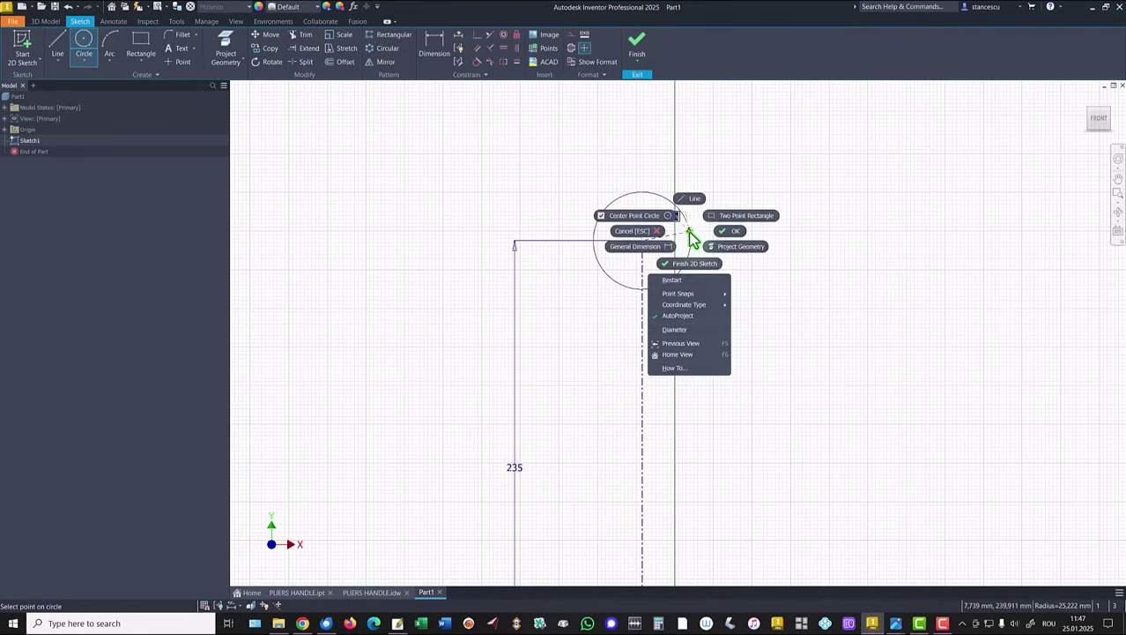
click(685, 330)
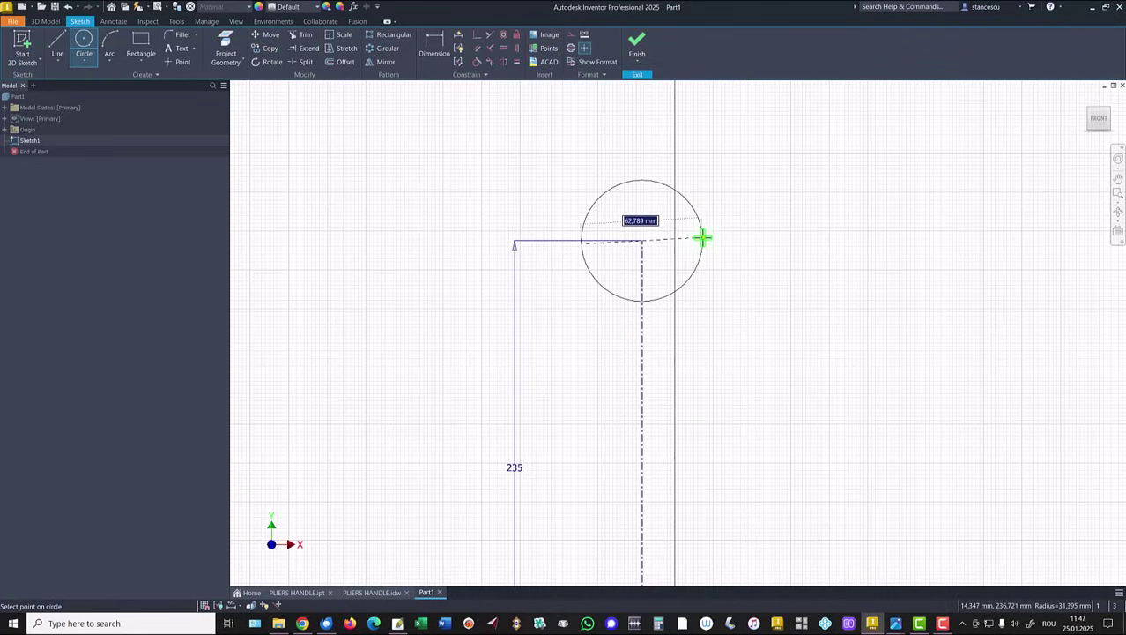
text(20)
key(Return)
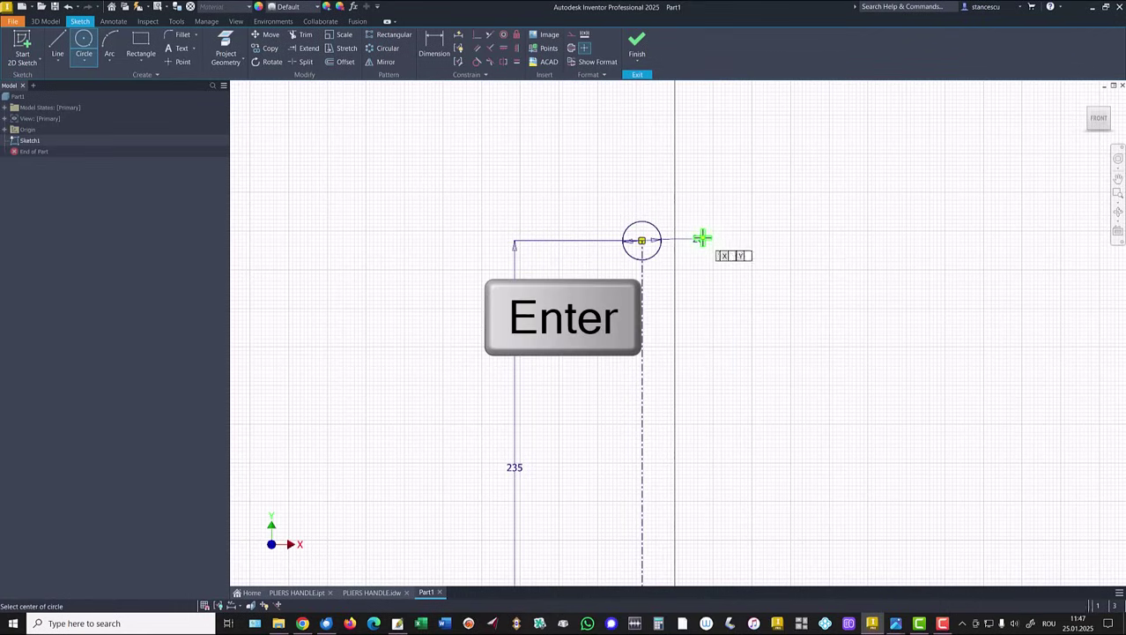
Step: Draw a concentric circle with an 18 mm radius around the 20 mm circle
click(642, 240)
right_click(705, 267)
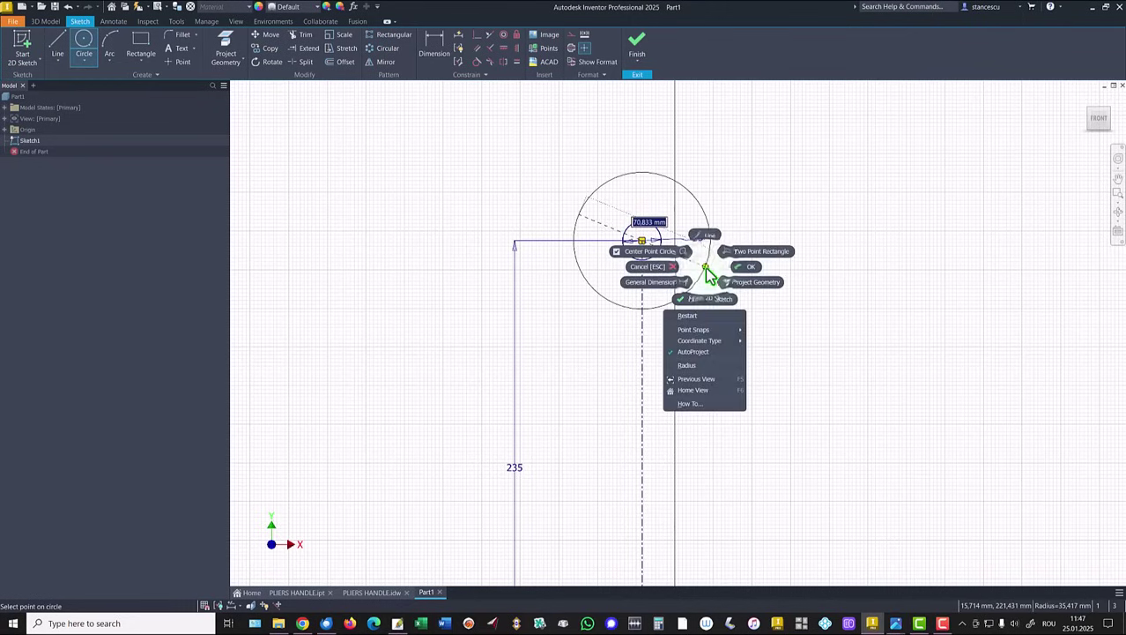
click(695, 366)
text(18)
key(Return)
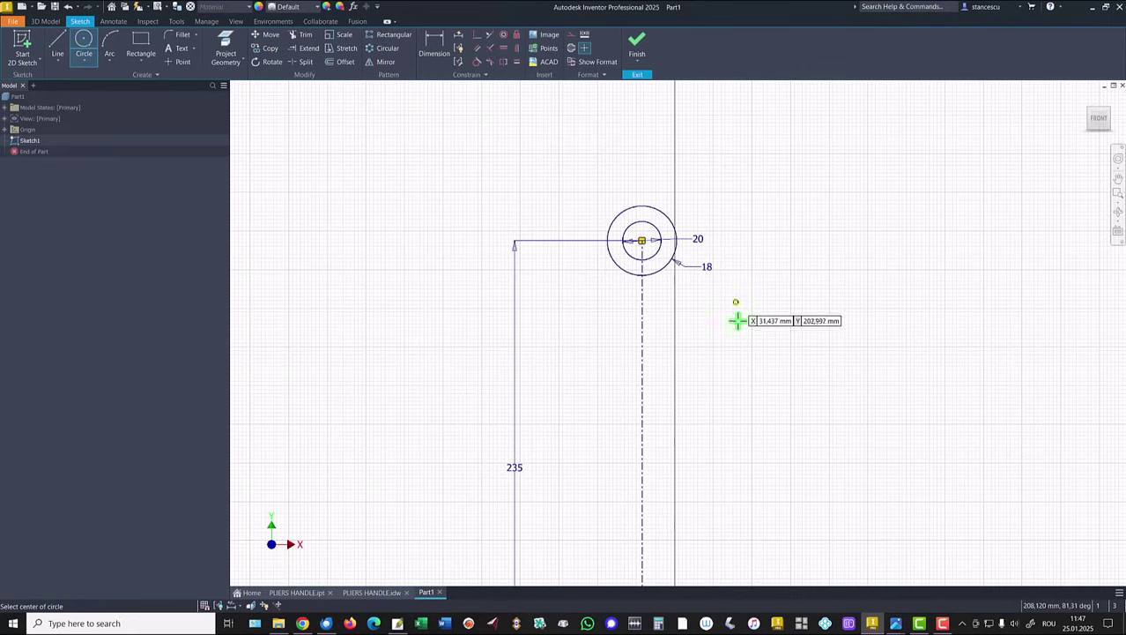
Step: Draw a 7 mm radius circle centred on the centerline below the upper circles, and shift it slightly upward along the line
click(641, 490)
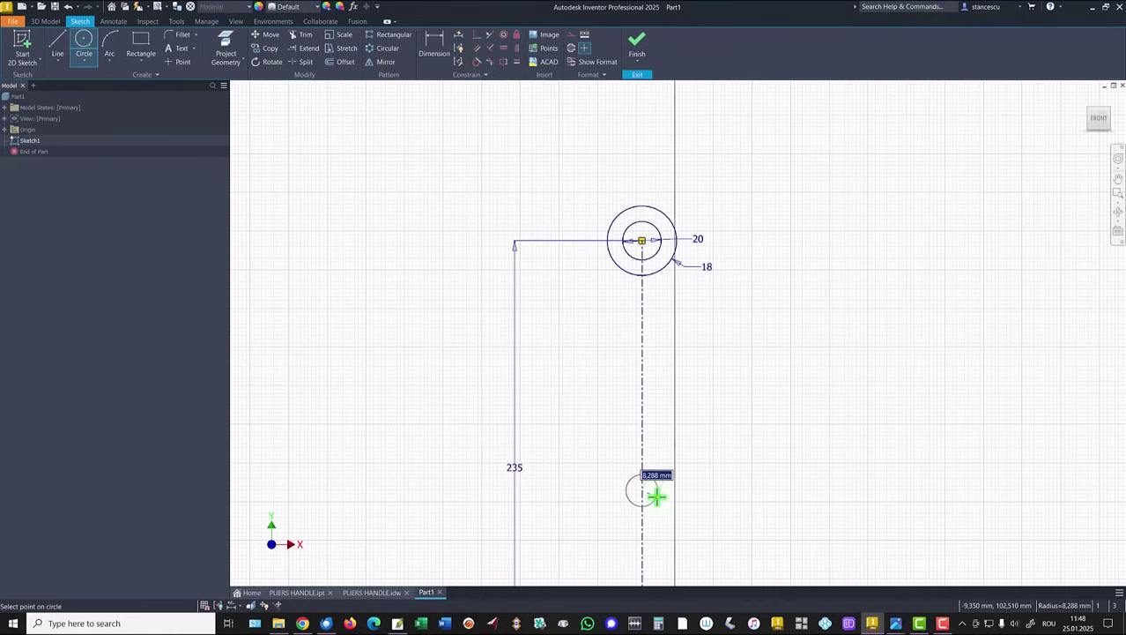
text(7)
key(Return)
key(Escape)
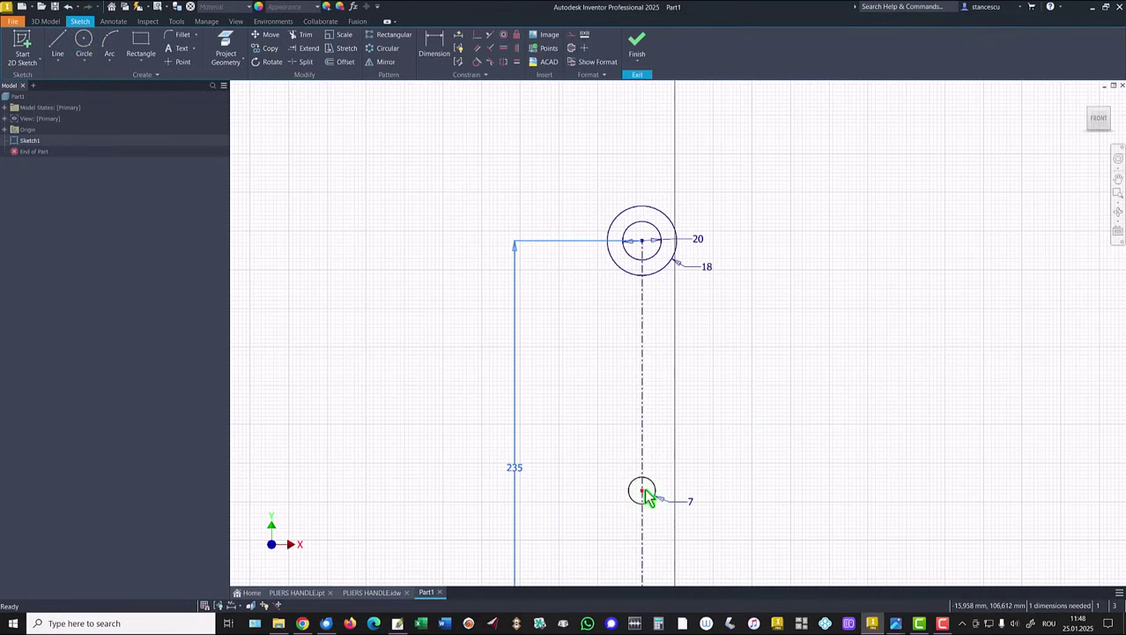
ctrl+drag(645, 491, 661, 455)
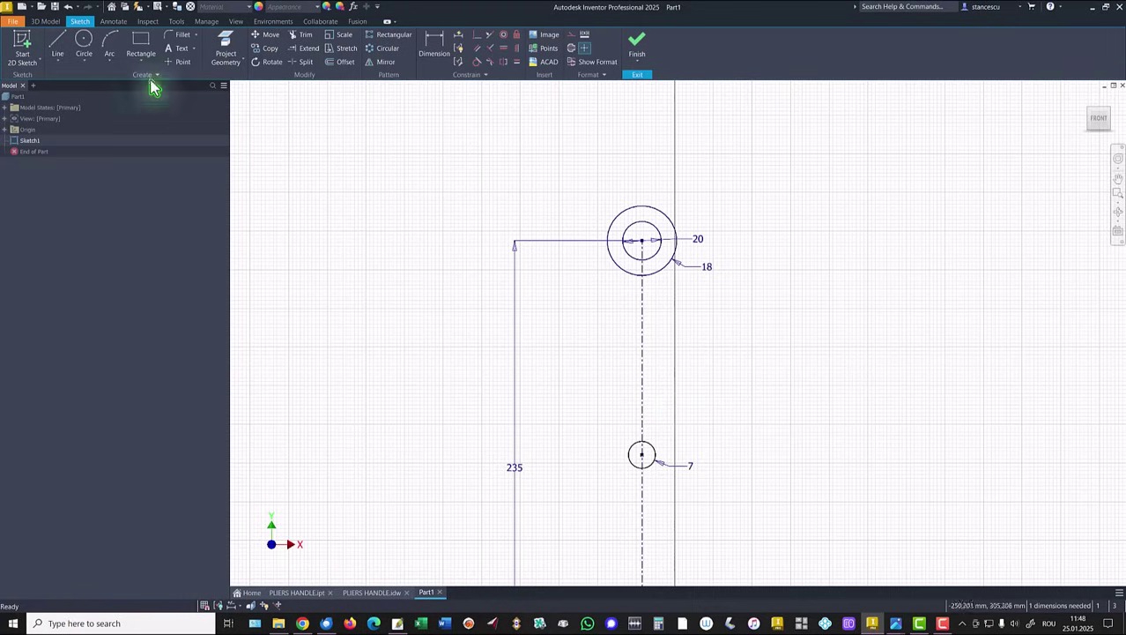
Step: Draw two lines, one on each side, tangent to the 20 mm circle and the 7 mm radius circle below it
click(58, 41)
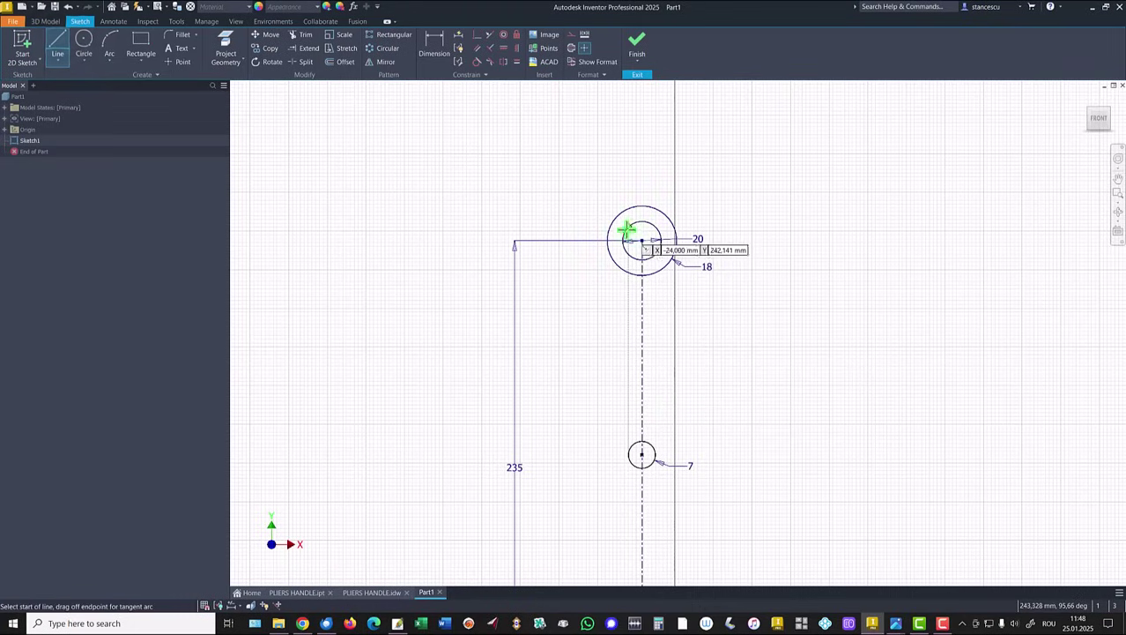
drag(626, 229, 626, 454)
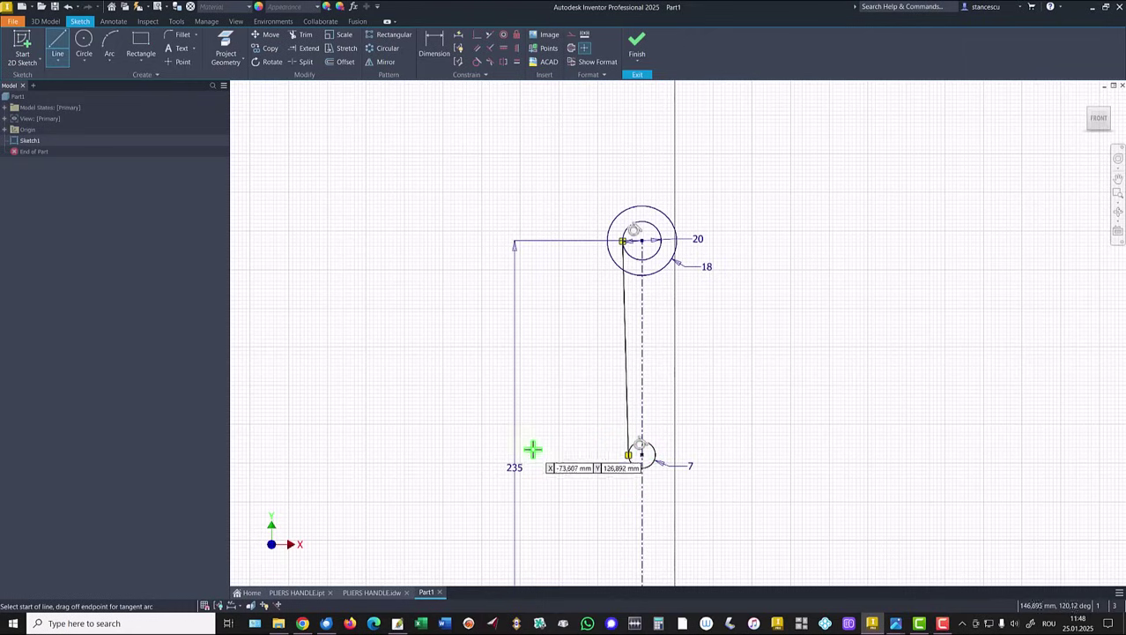
drag(654, 231, 658, 454)
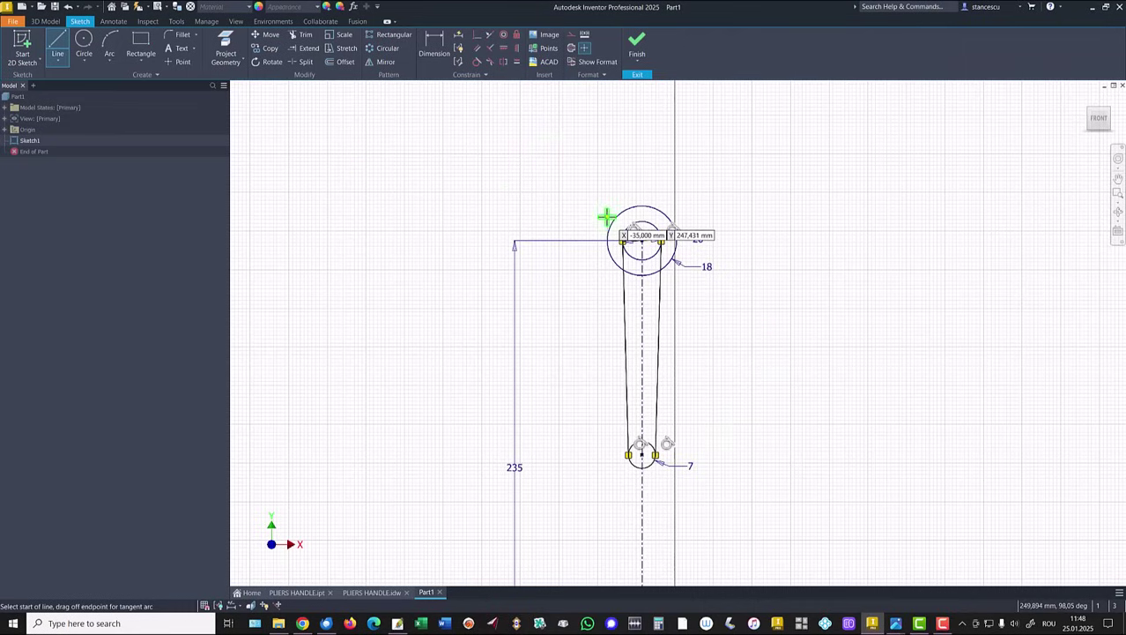
Step: Draw two outer lines about 153 mm long, running down tangent from both sides of the 18 mm radius circle and parallel to the inner lines
drag(610, 226, 614, 536)
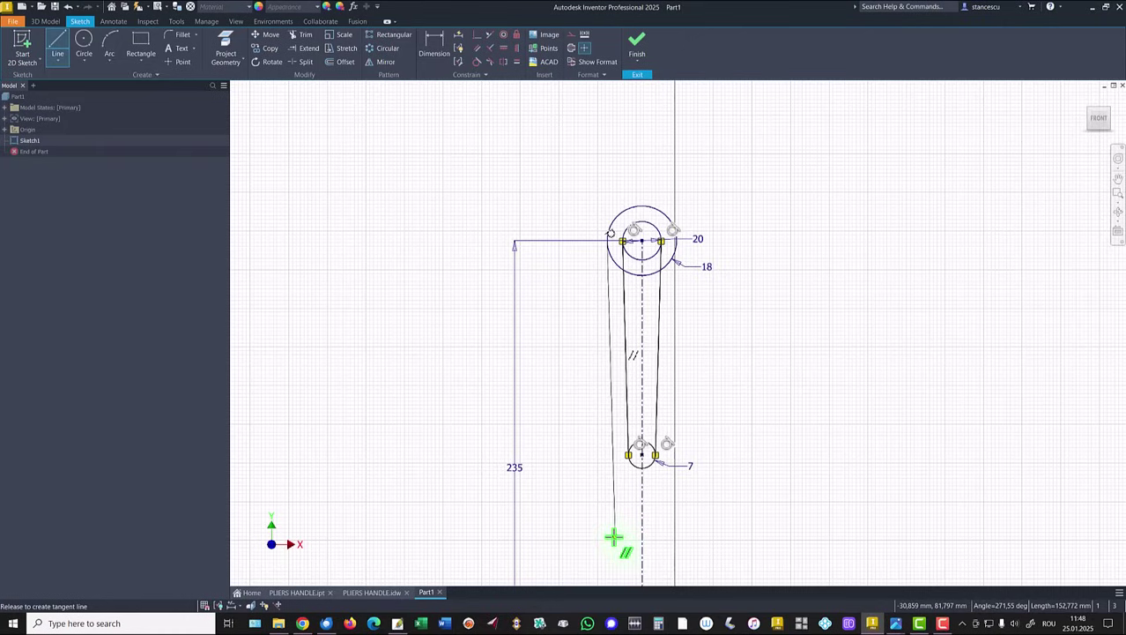
drag(615, 537, 615, 537)
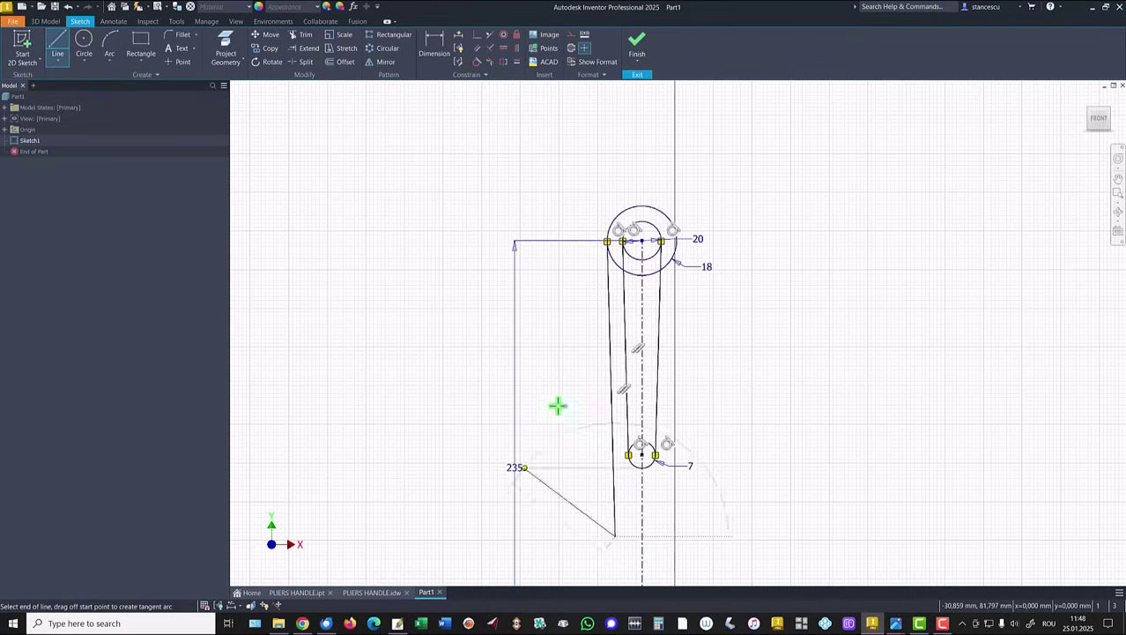
right_click(543, 334)
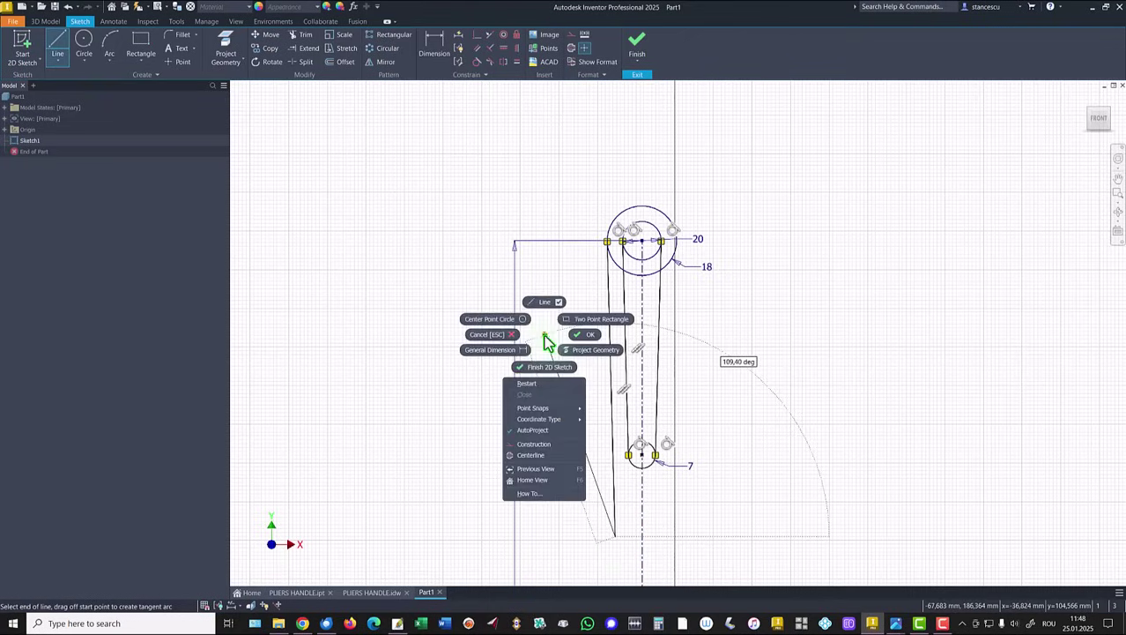
click(534, 382)
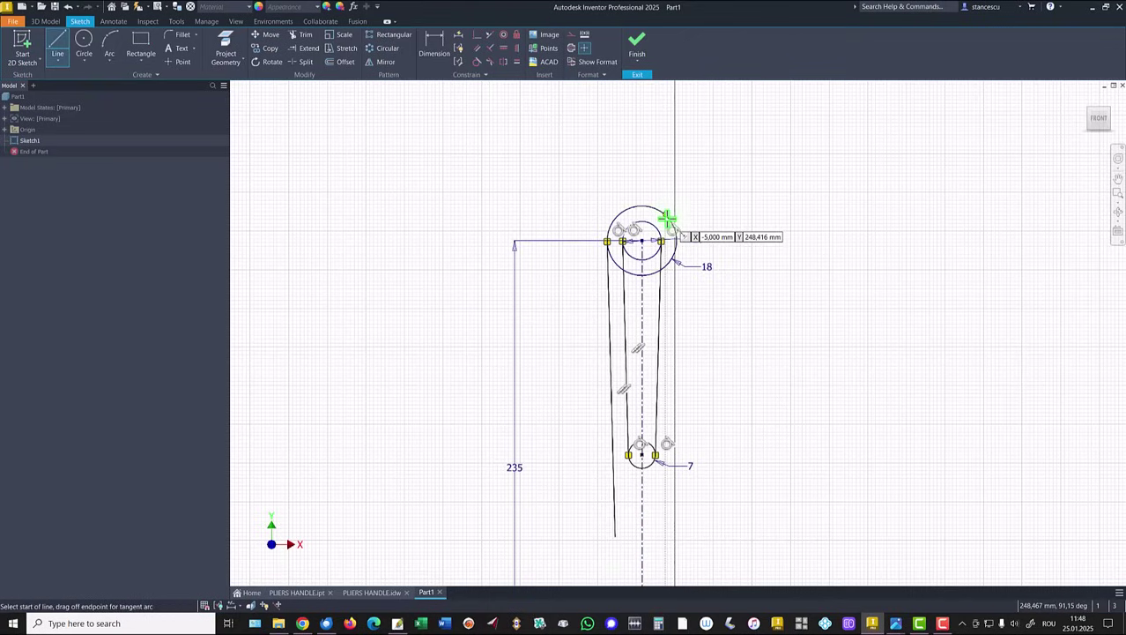
drag(668, 218, 667, 534)
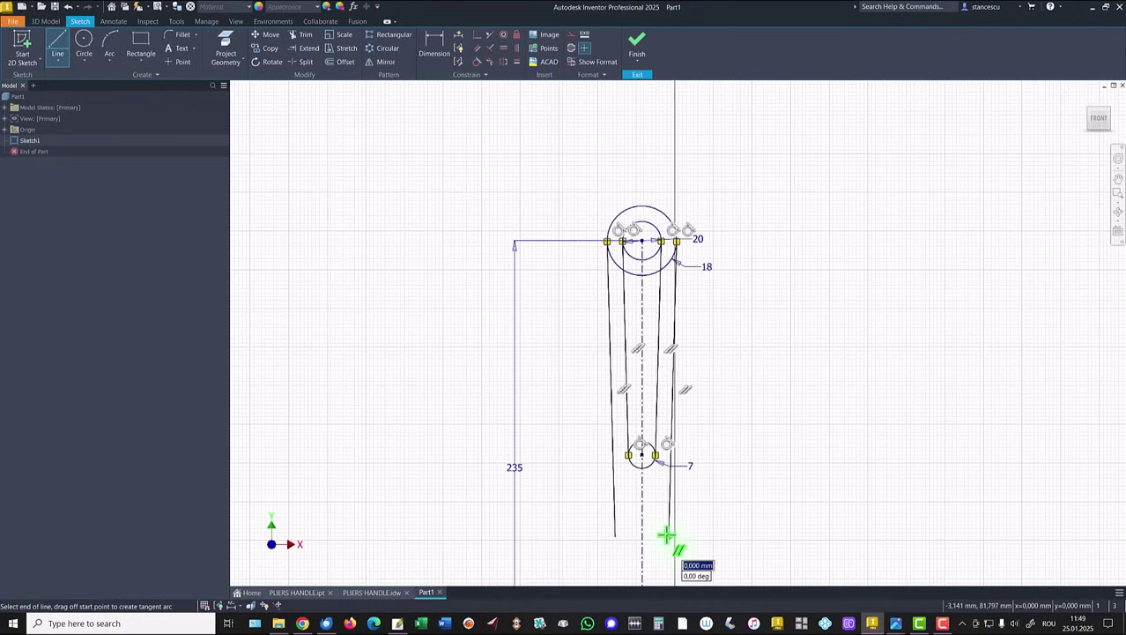
key(Escape)
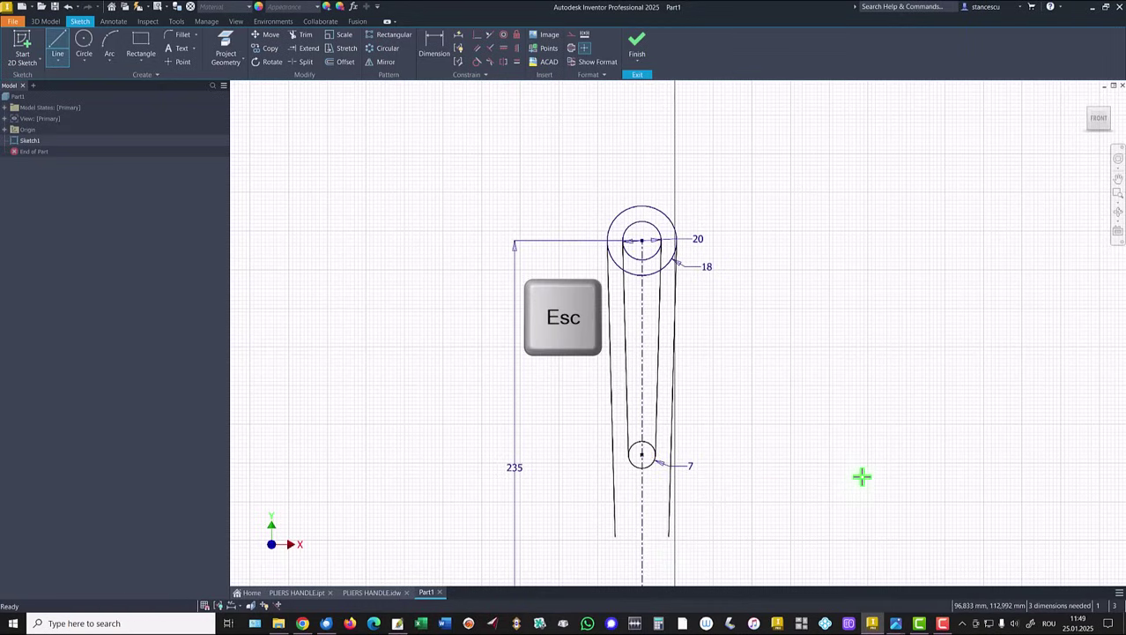
key(Escape)
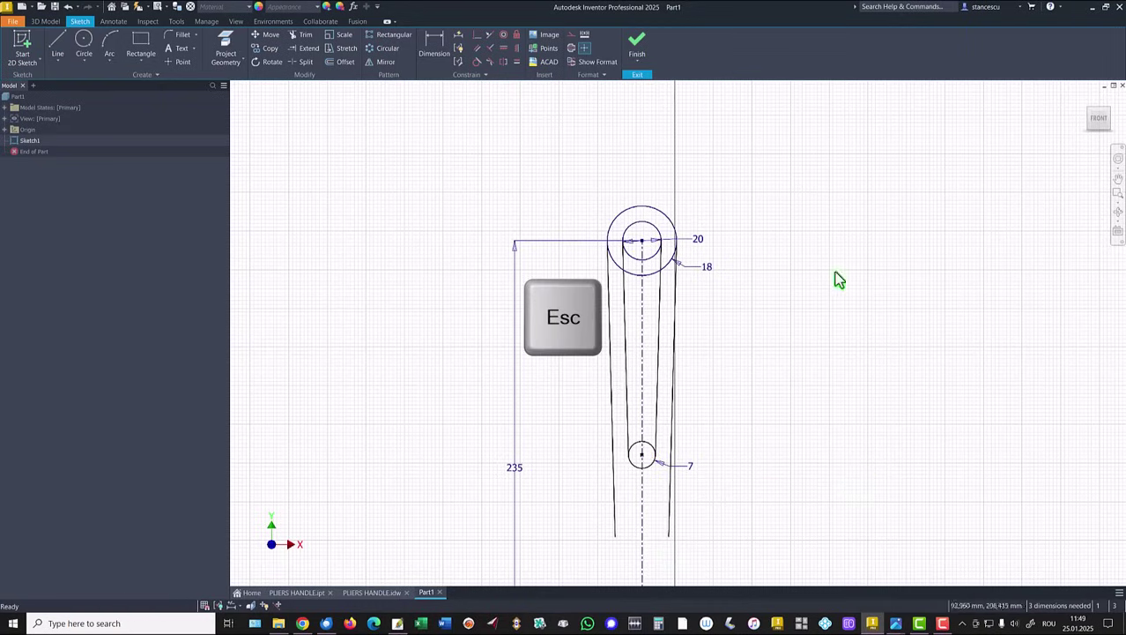
Step: Try to constrain each outer line parallel to the inner line beside it
click(477, 48)
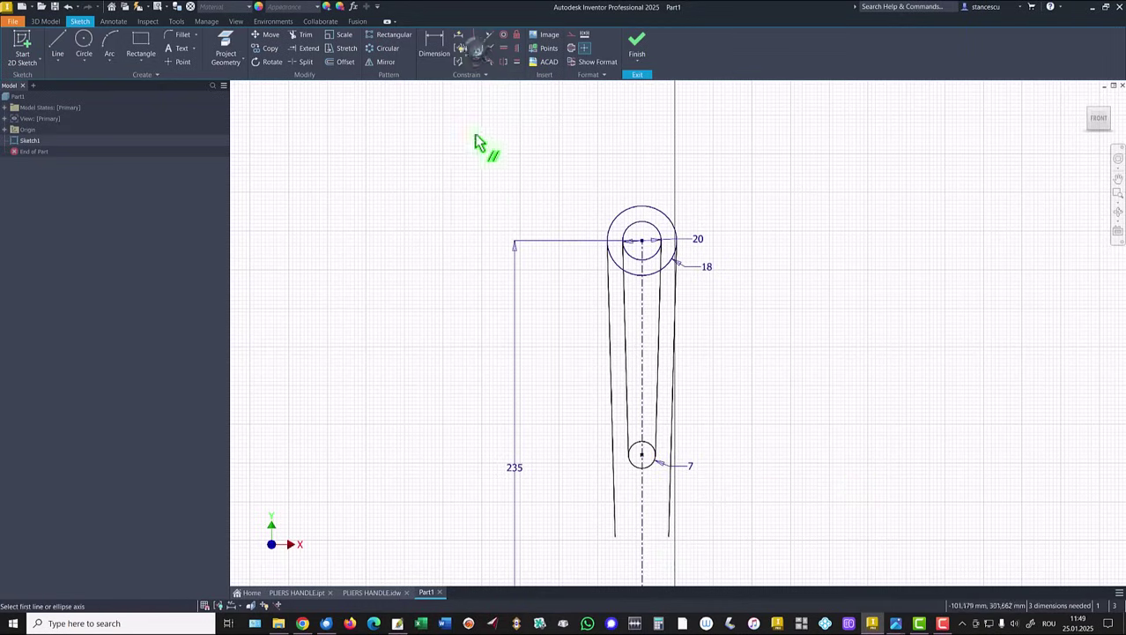
click(614, 366)
click(624, 351)
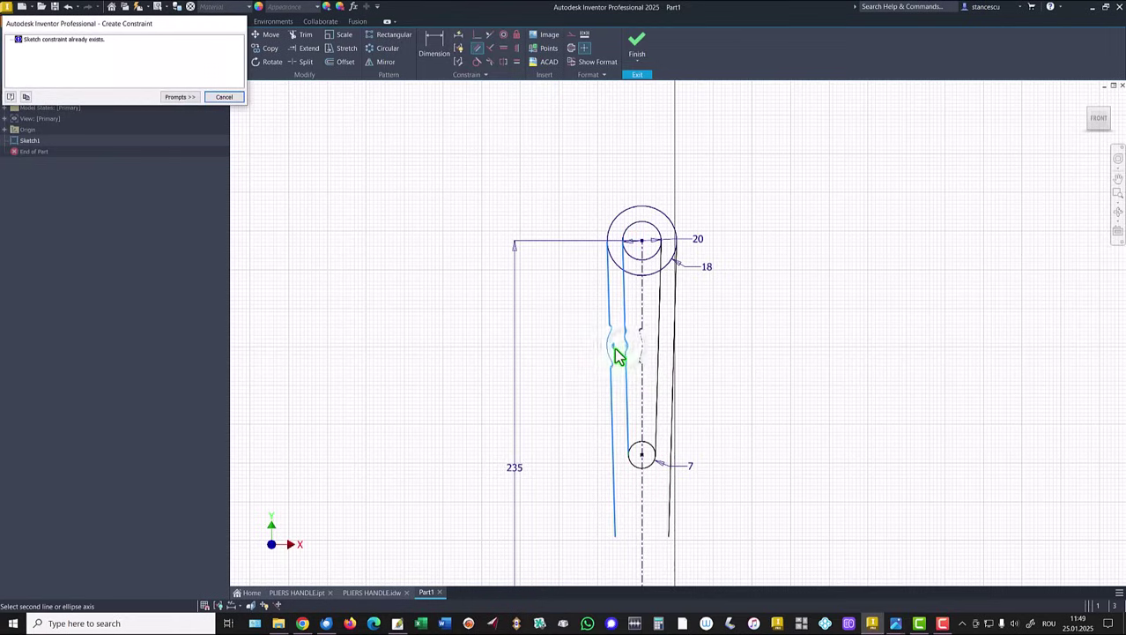
click(222, 98)
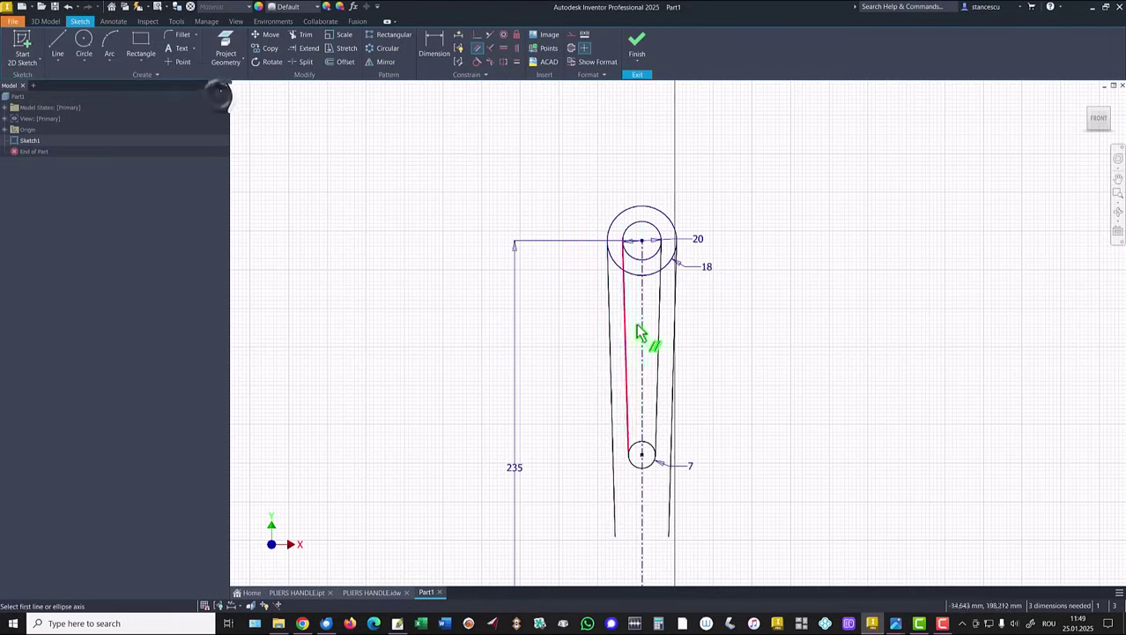
click(657, 352)
click(672, 397)
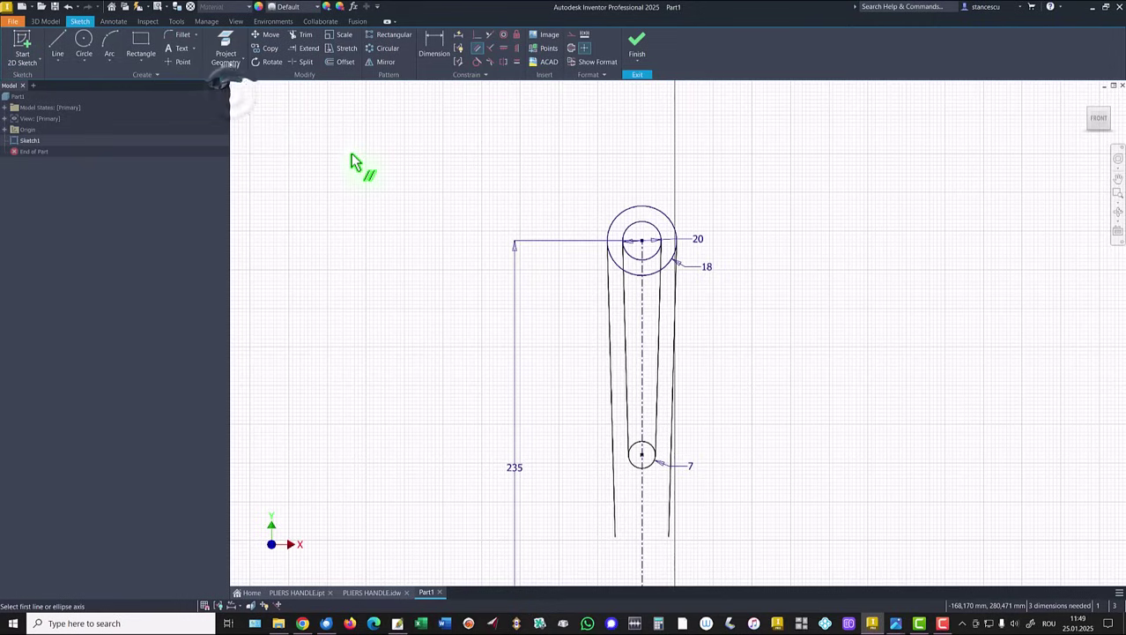
key(Escape)
Step: Trim away the lower half of the 18 mm radius circle and the upper half of the 7 mm radius circle
click(301, 35)
click(641, 275)
click(668, 261)
click(620, 265)
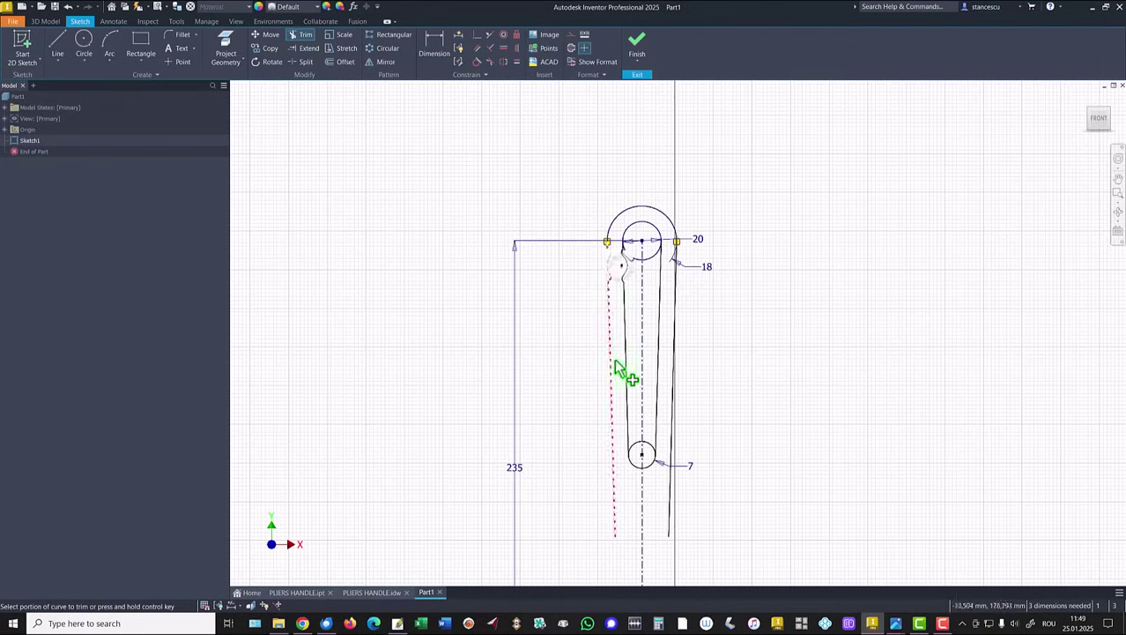
click(633, 448)
click(650, 446)
Step: Dimension the vertical distance between the centres of the 20 mm circle and the 7 mm radius arc as 135 mm
click(434, 45)
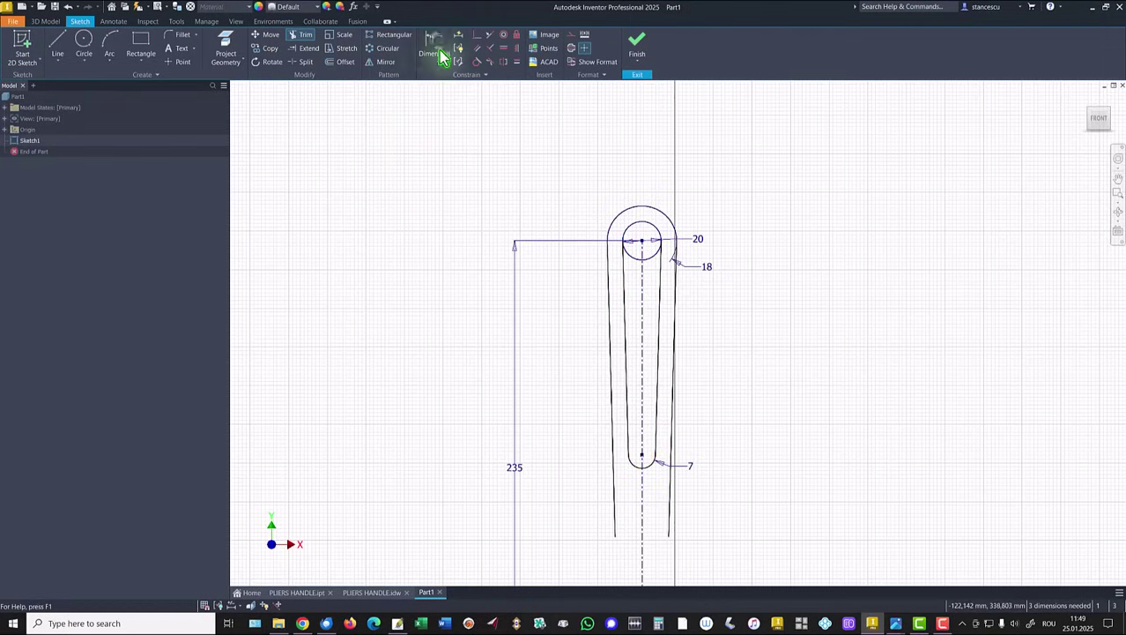
click(644, 259)
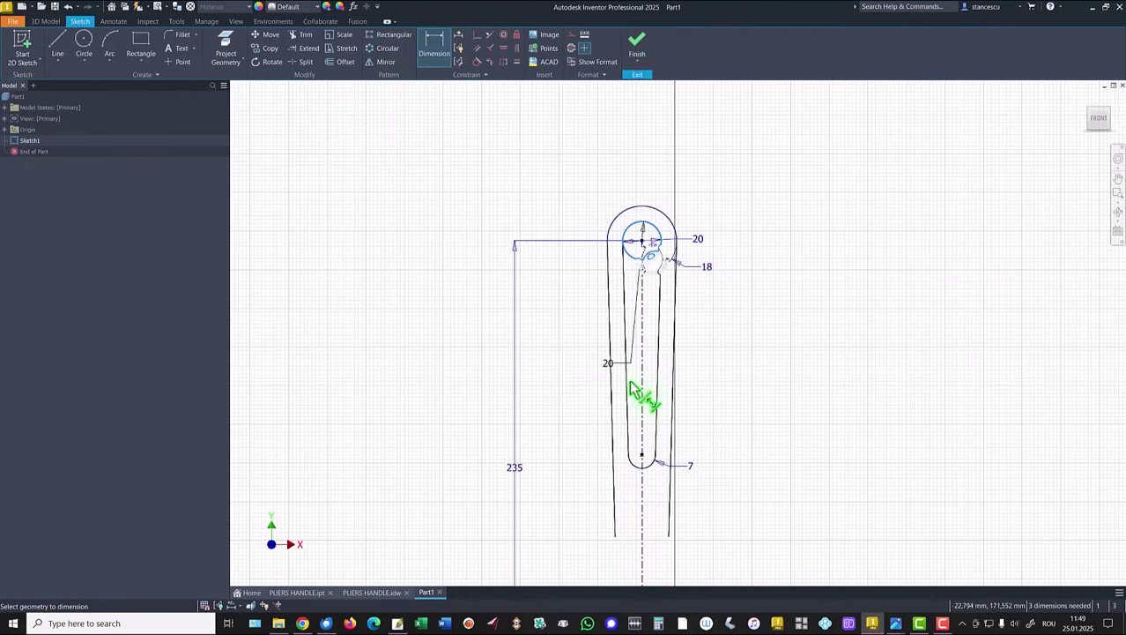
click(649, 467)
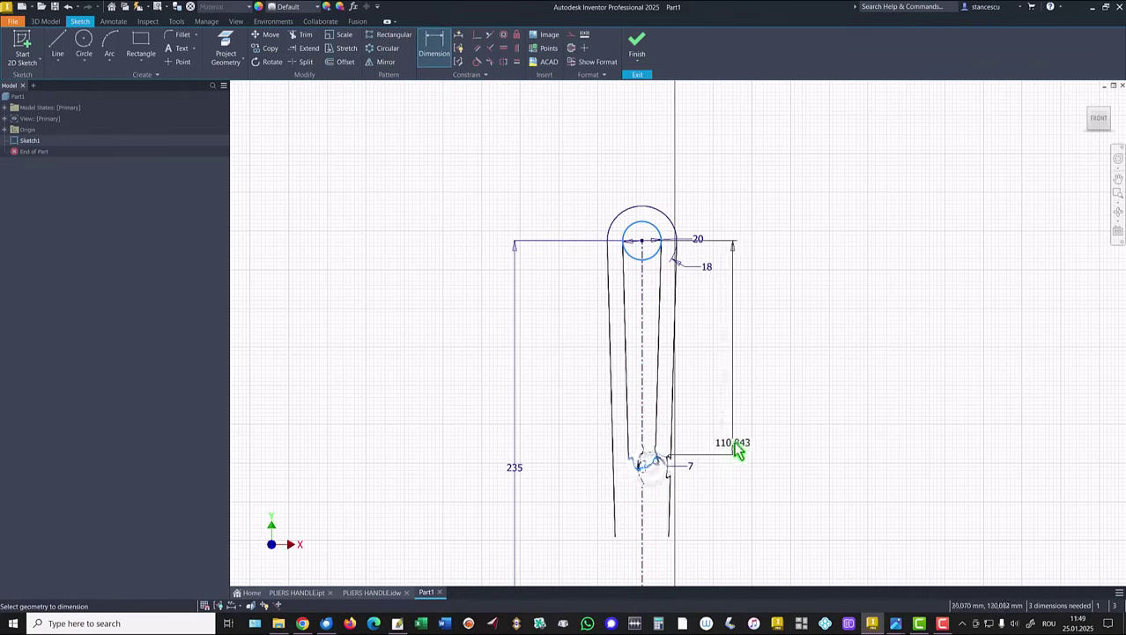
click(735, 382)
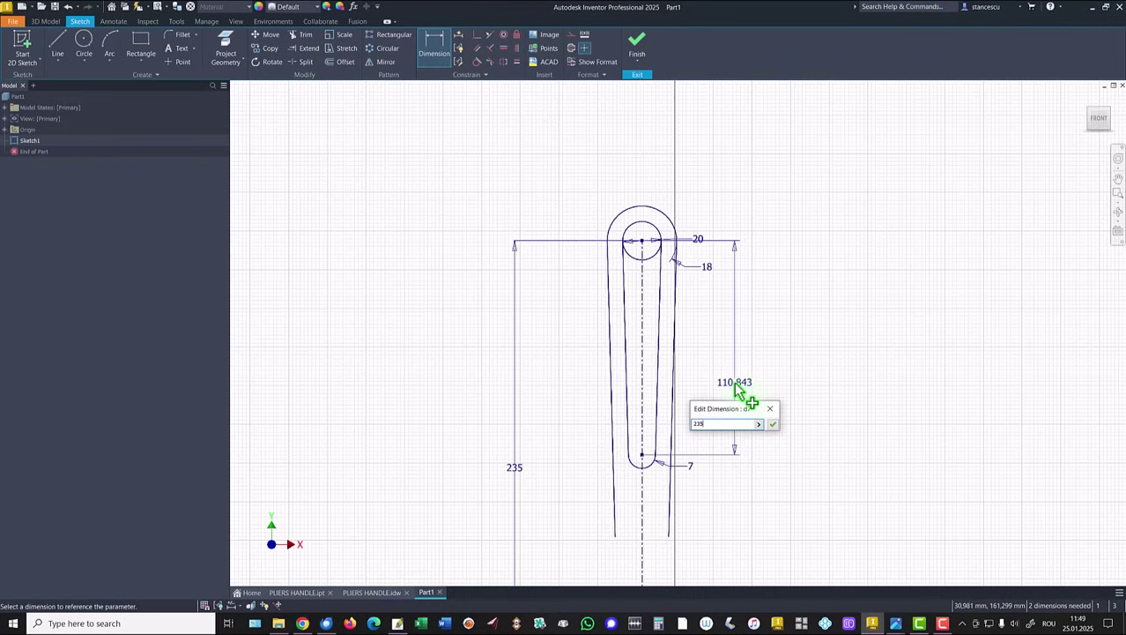
key(Return)
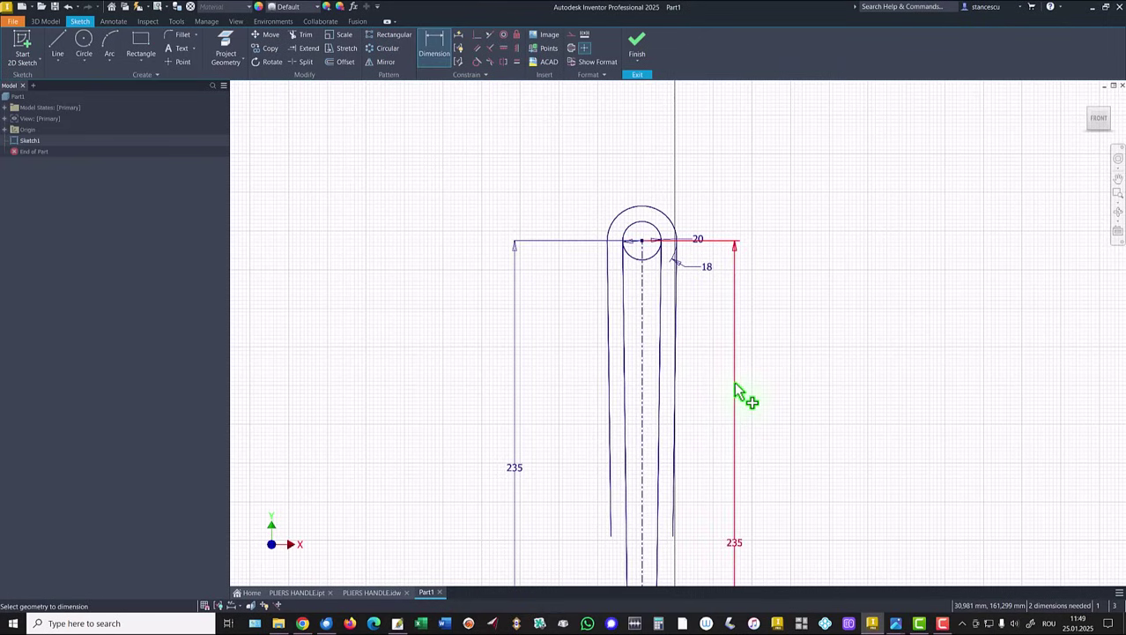
key(Home)
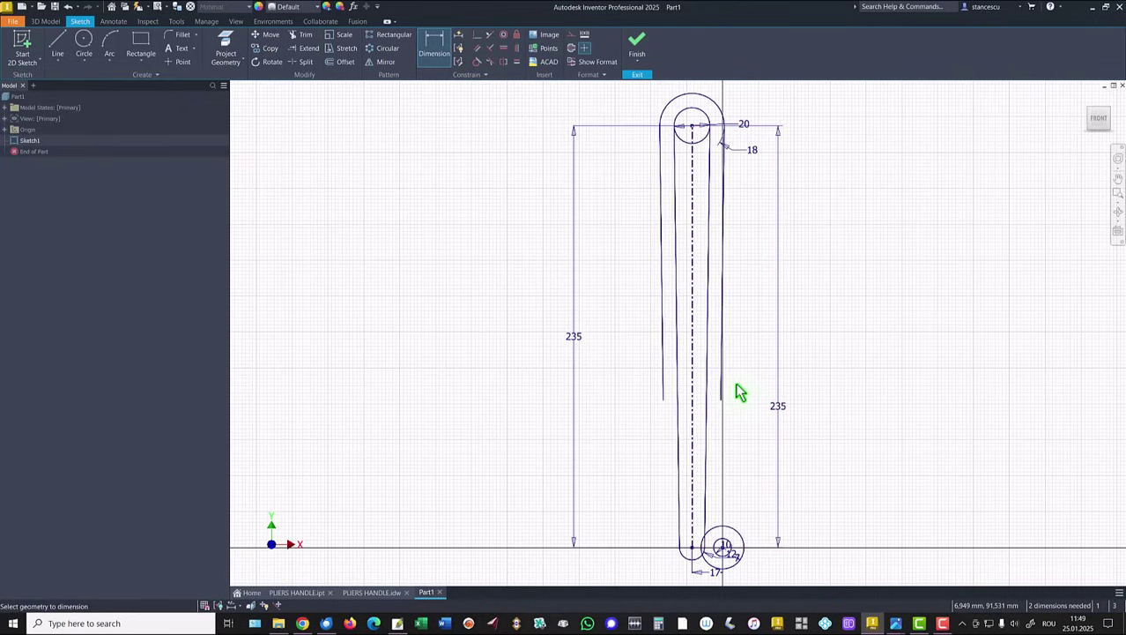
click(775, 406)
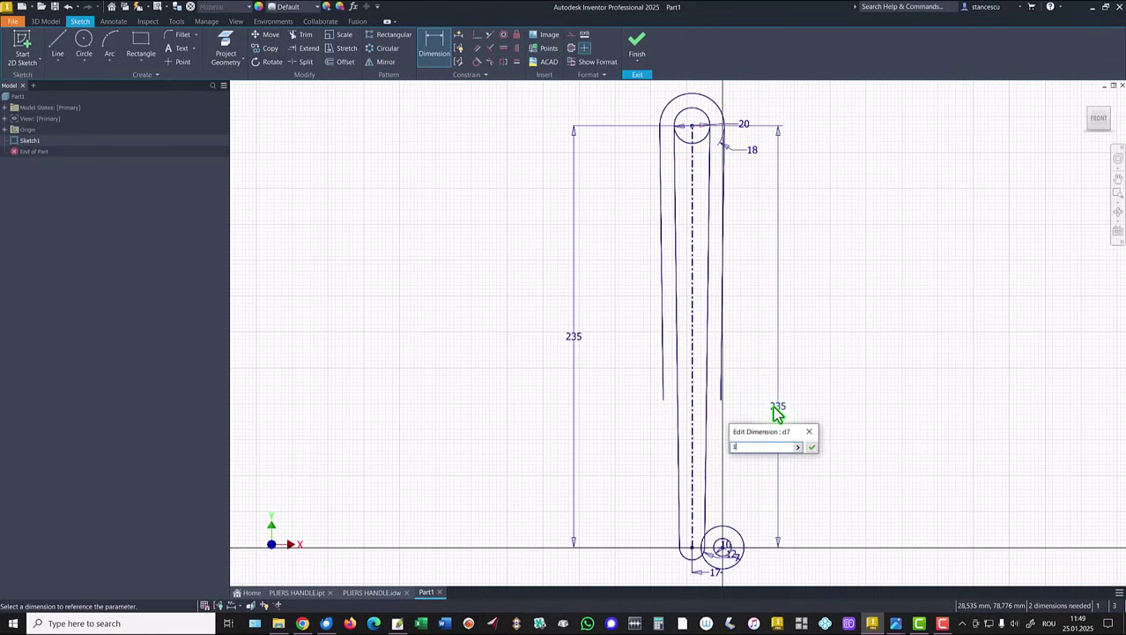
key(Return)
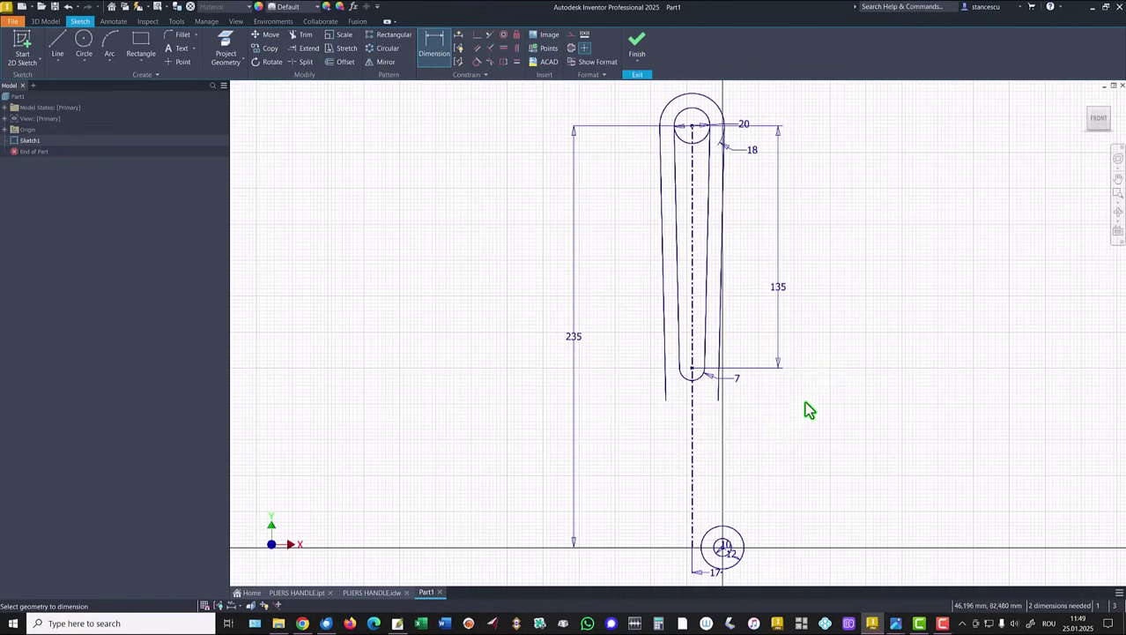
Step: Draw an arc of about 214 mm radius, tangent to the right outer line at its lower end and ending on the bottom 12 mm radius circle
middle_drag(790, 448, 759, 335)
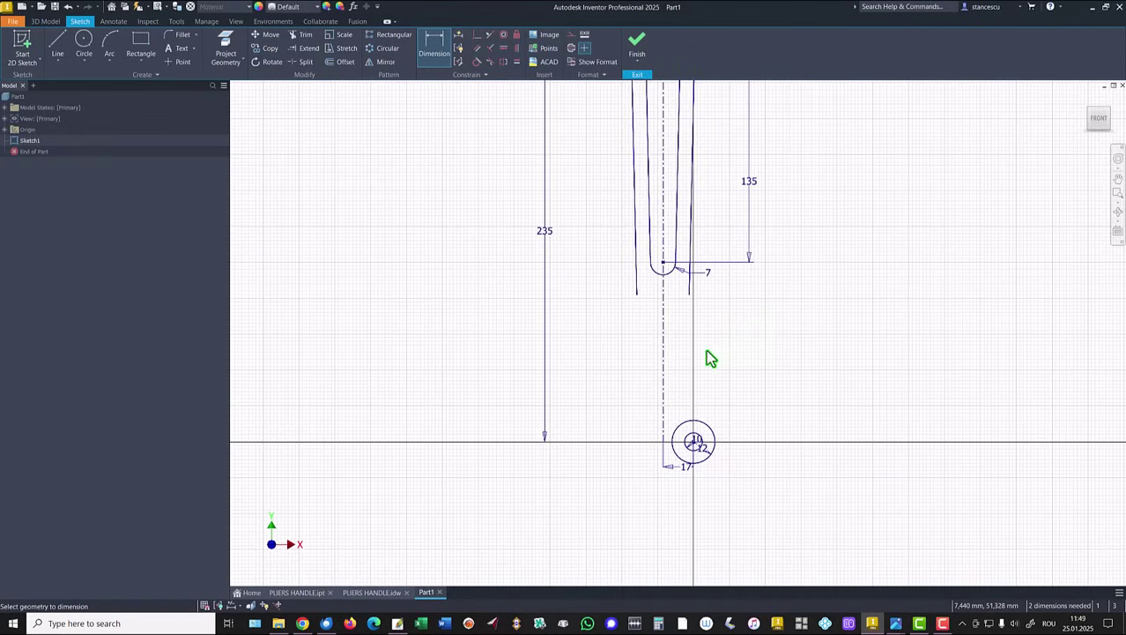
click(58, 45)
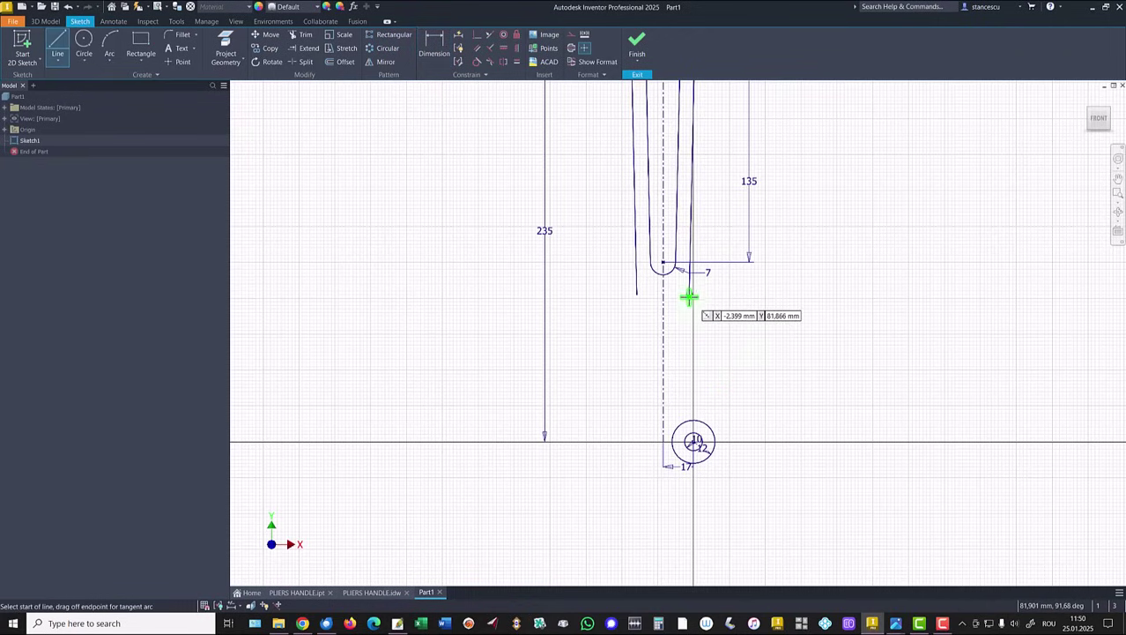
drag(690, 291, 710, 430)
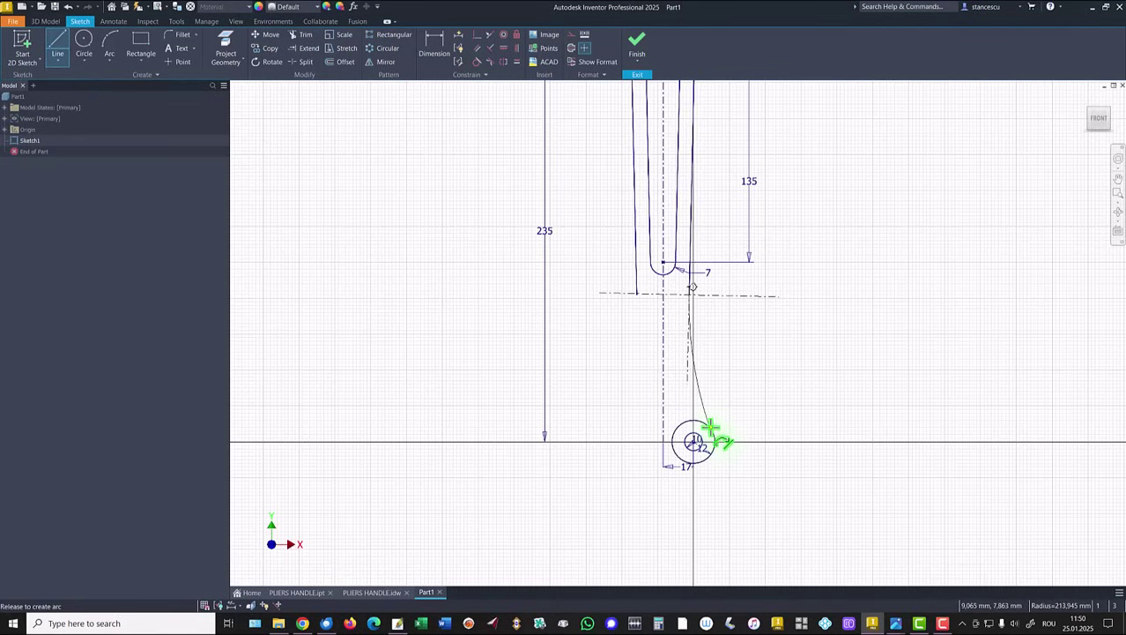
drag(709, 428, 710, 429)
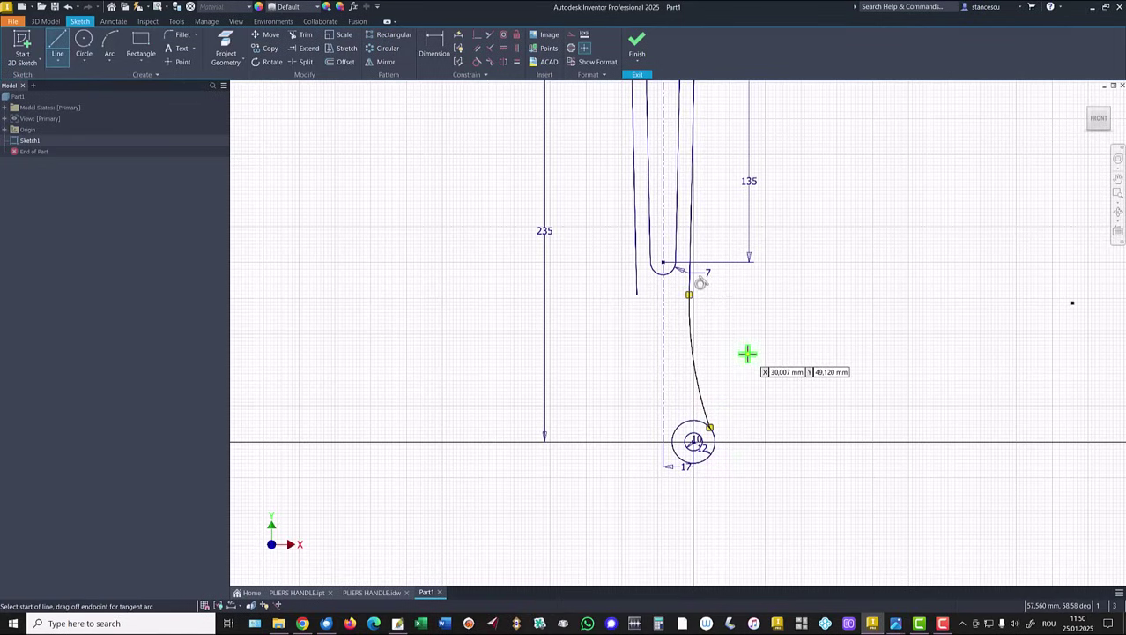
key(Escape)
Step: Dimension the radius of the arc joining the right outer line to the bottom circle as 75 mm
click(432, 46)
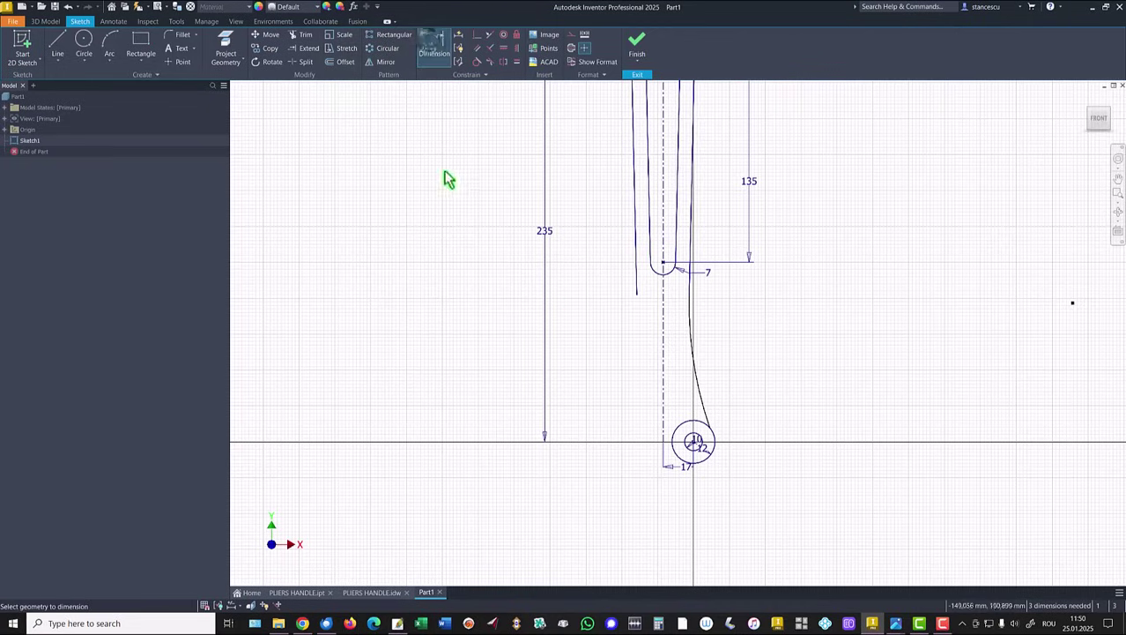
click(697, 385)
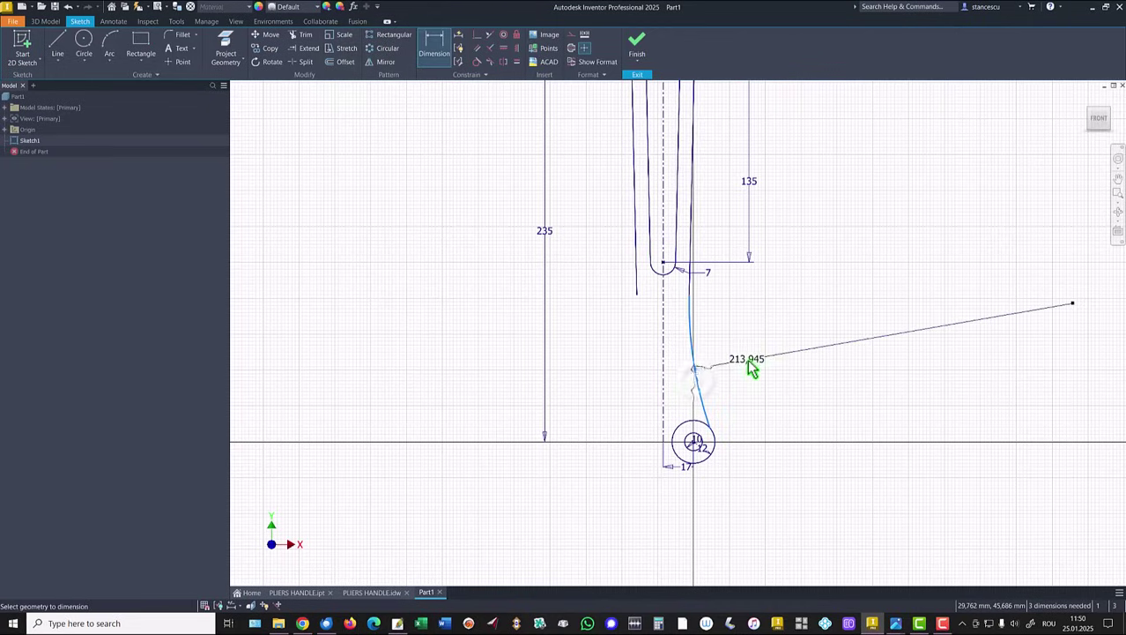
click(750, 361)
text(7)
key(Return)
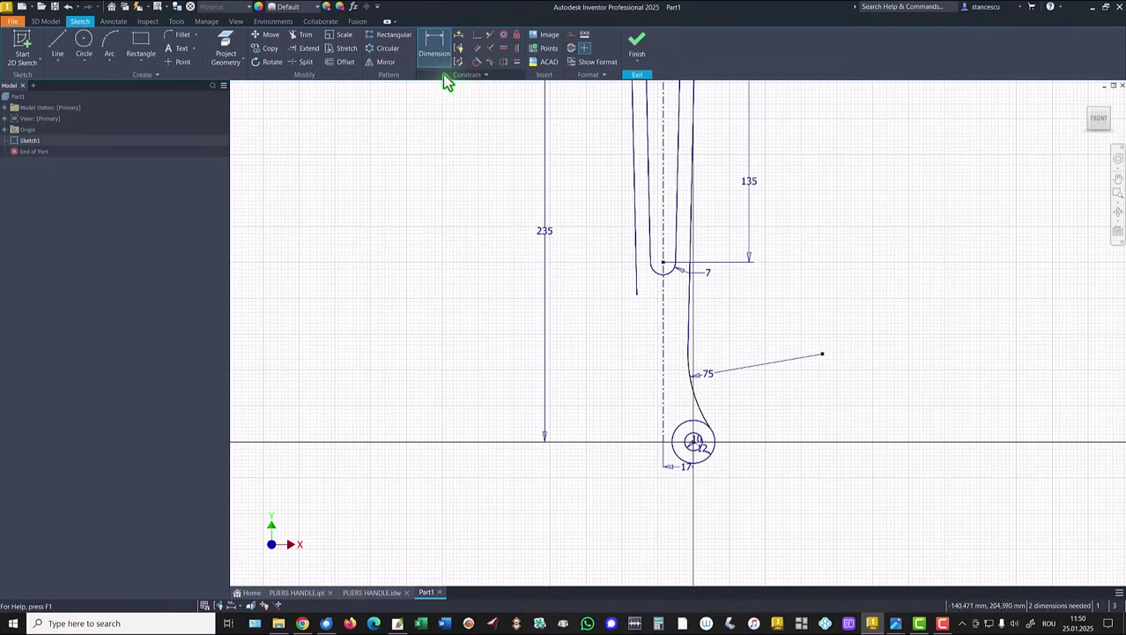
Step: Apply a tangent constraint between the 75 mm radius arc and the bottom 12 mm radius circle
click(477, 63)
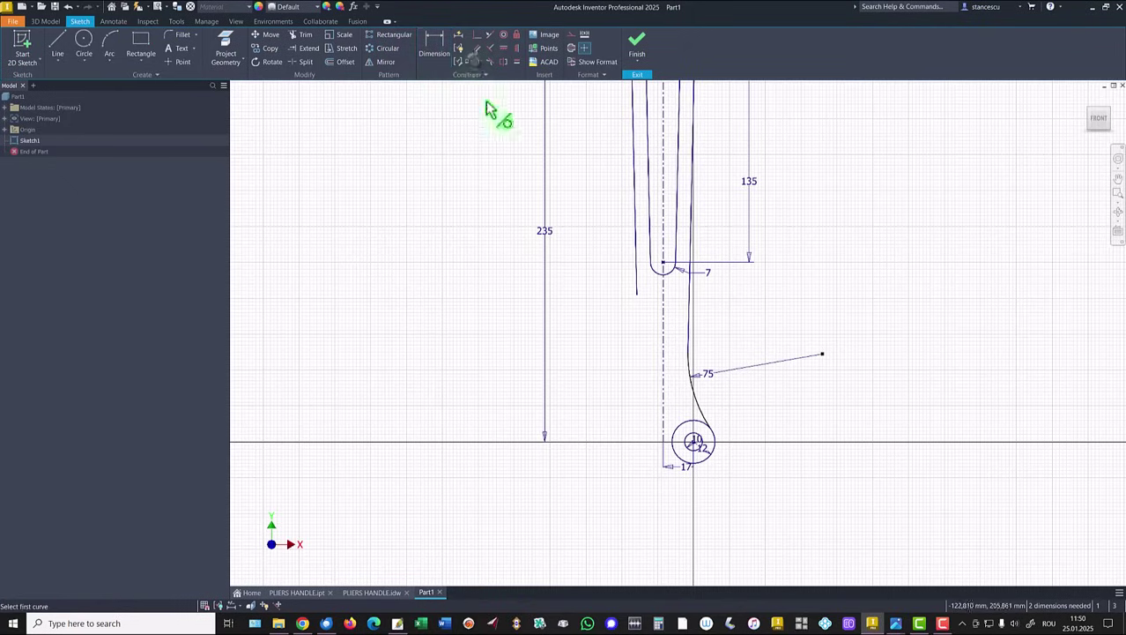
click(699, 410)
click(708, 432)
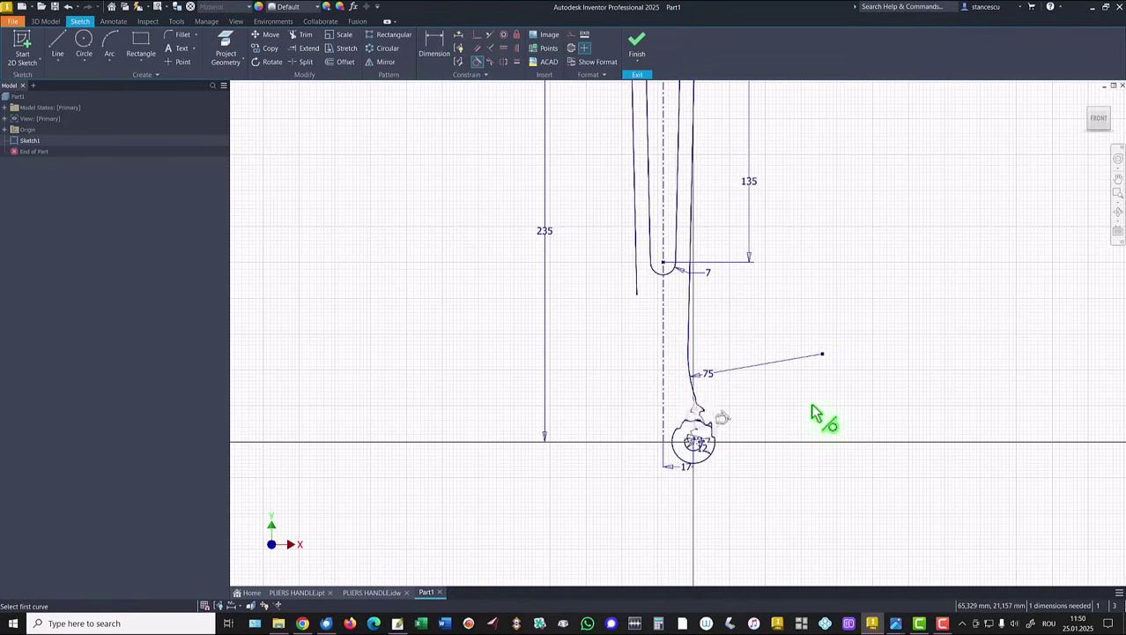
key(Escape)
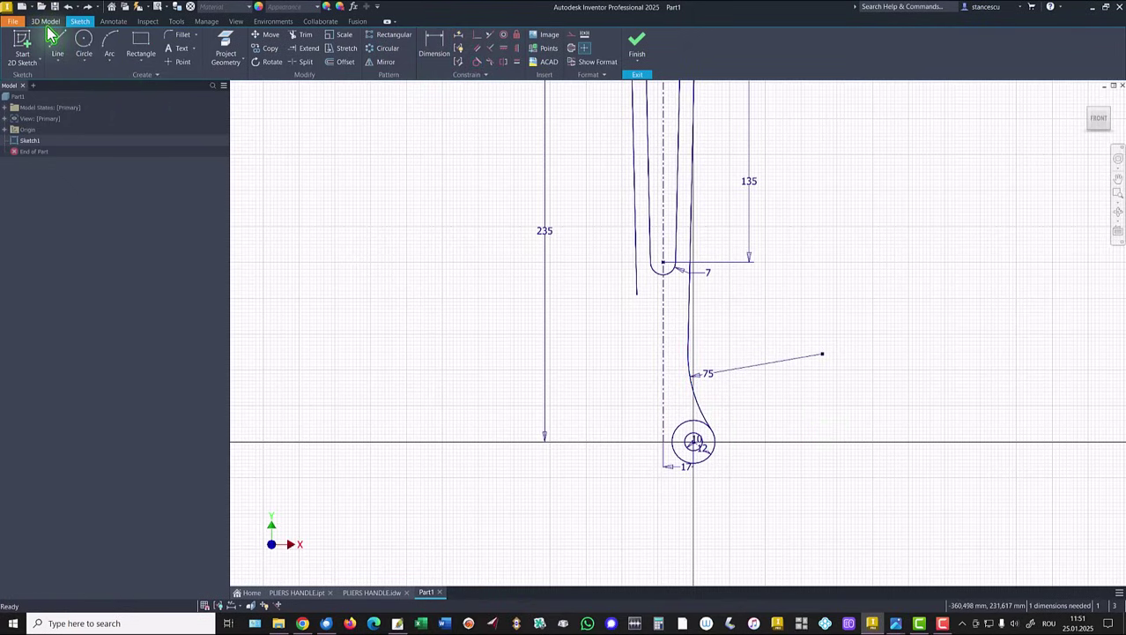
Step: Draw an arc of about 89 mm radius, tangent to the left outer line at its lower end and curving toward the bottom circle
click(61, 51)
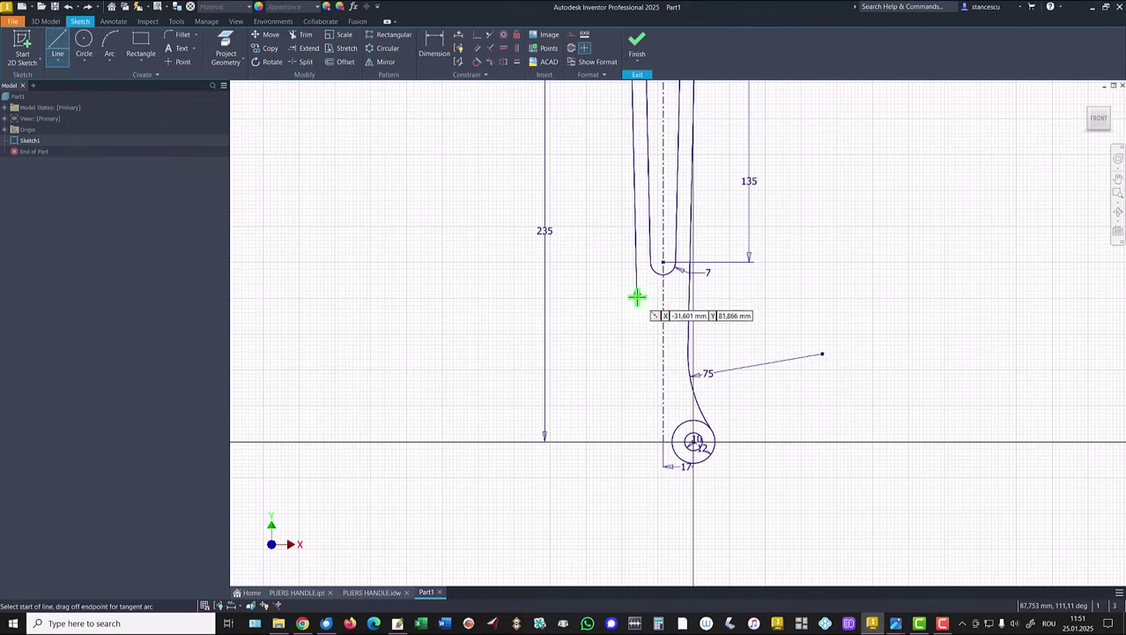
drag(637, 293, 648, 378)
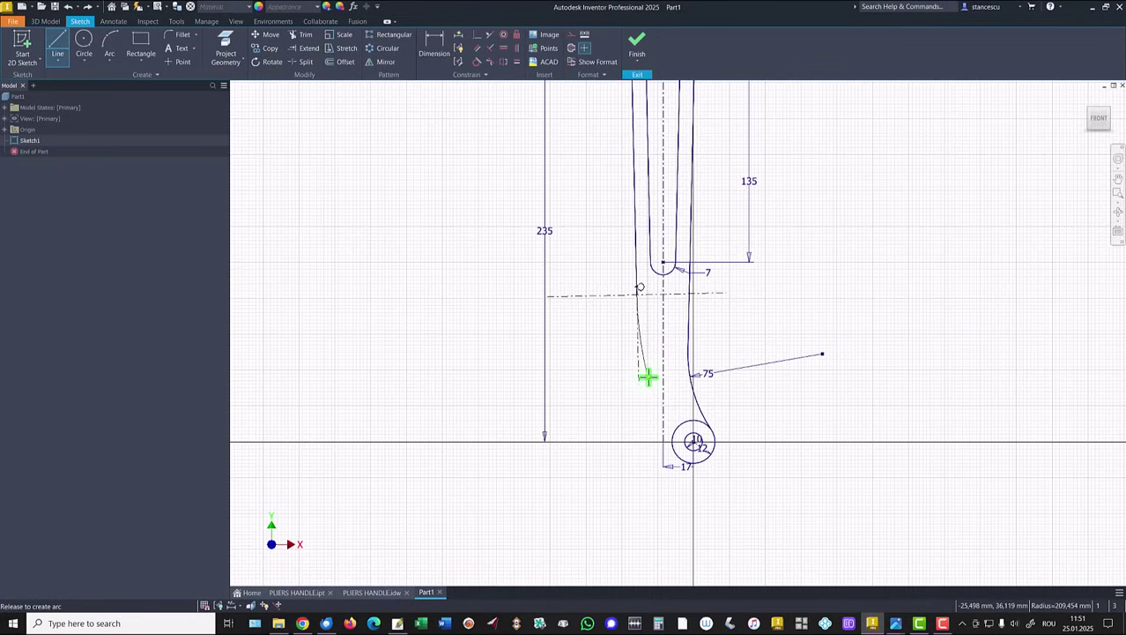
drag(653, 385, 672, 395)
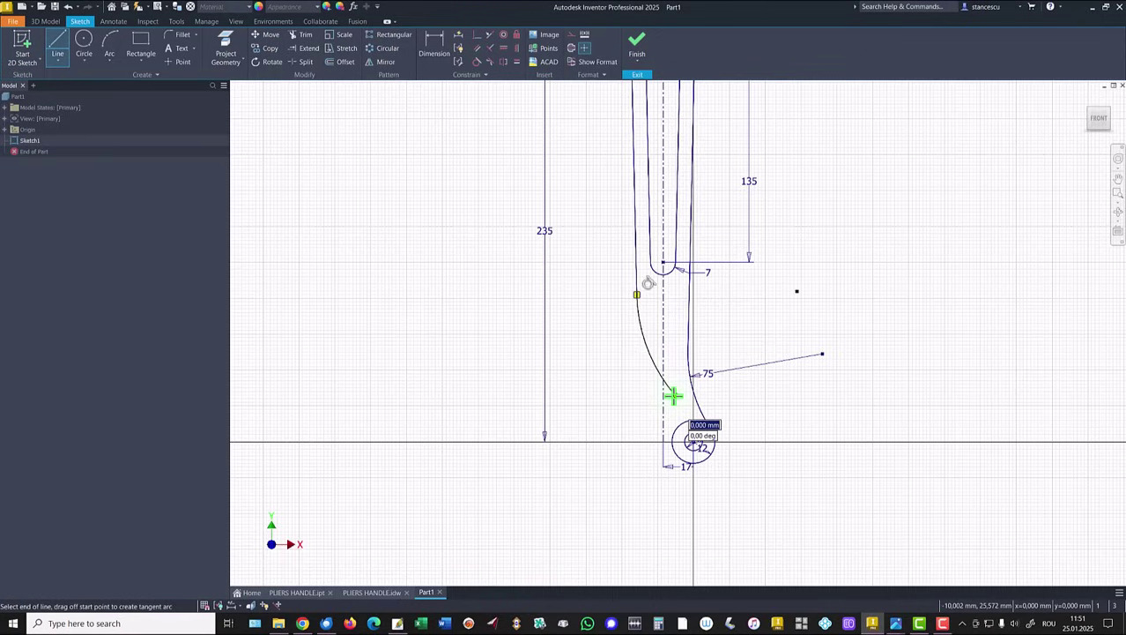
key(Escape)
Step: Dimension the radius of the arc at the lower end of the left outer line as 75 mm
click(434, 44)
click(648, 349)
click(718, 334)
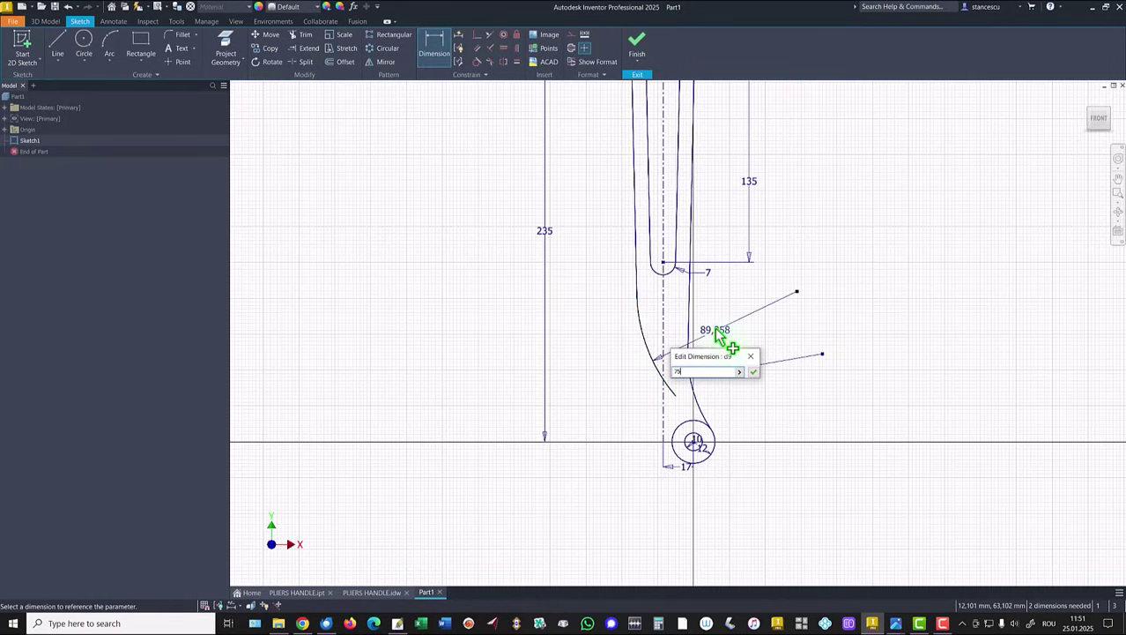
key(Return)
Step: Draw a line about 47 mm long, tangent to the right side of the bottom 12 mm radius circle and running down to the left
key(Home)
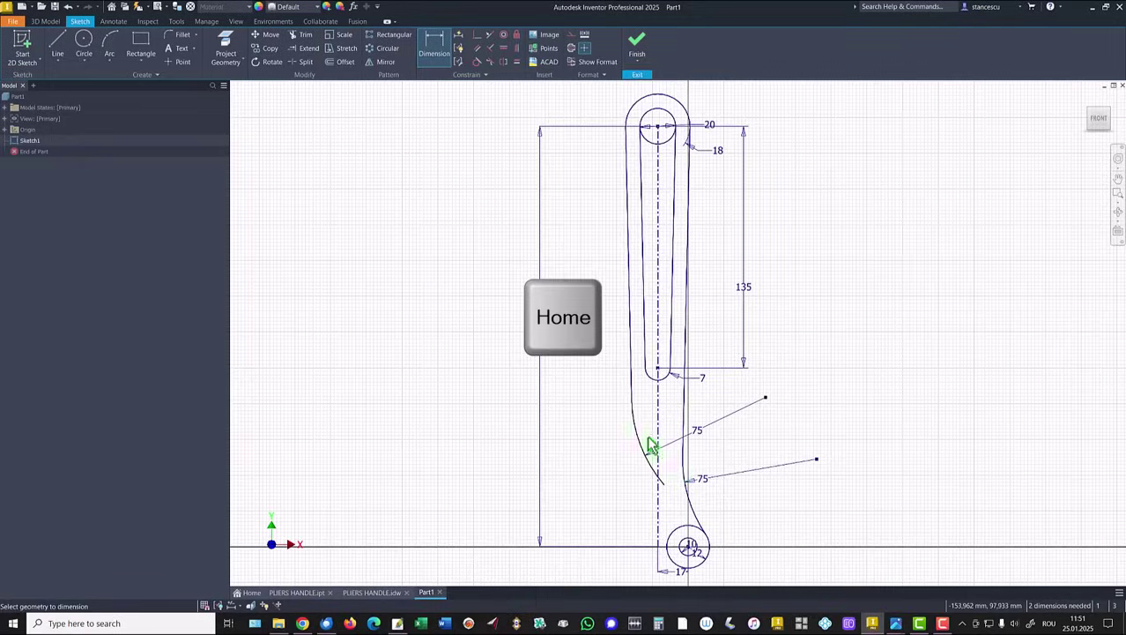
middle_drag(746, 508, 769, 388)
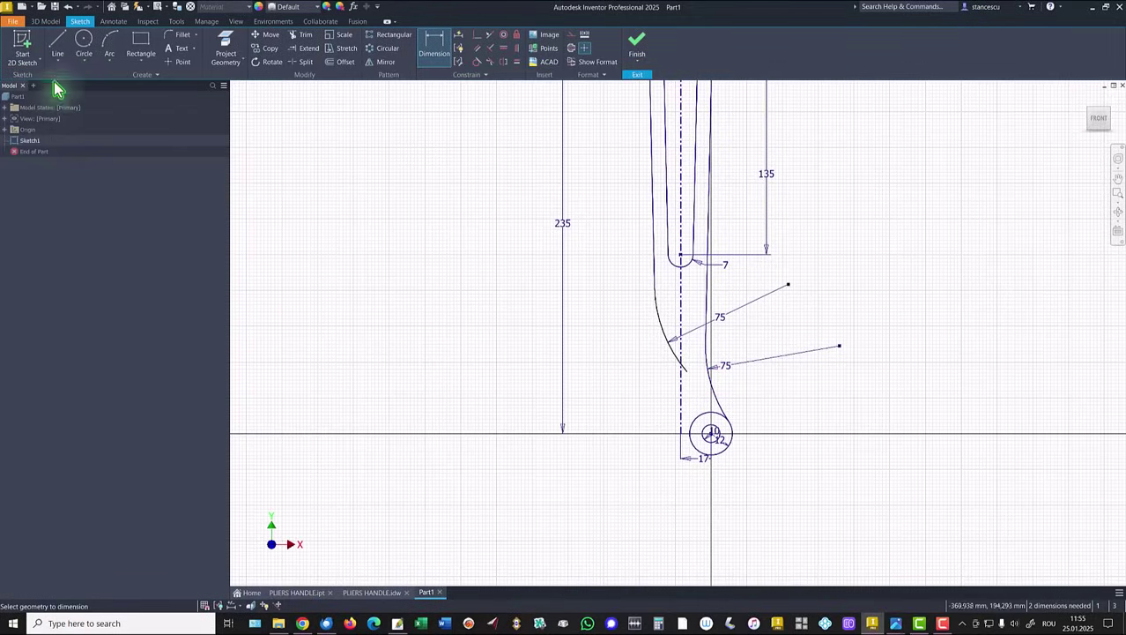
click(57, 44)
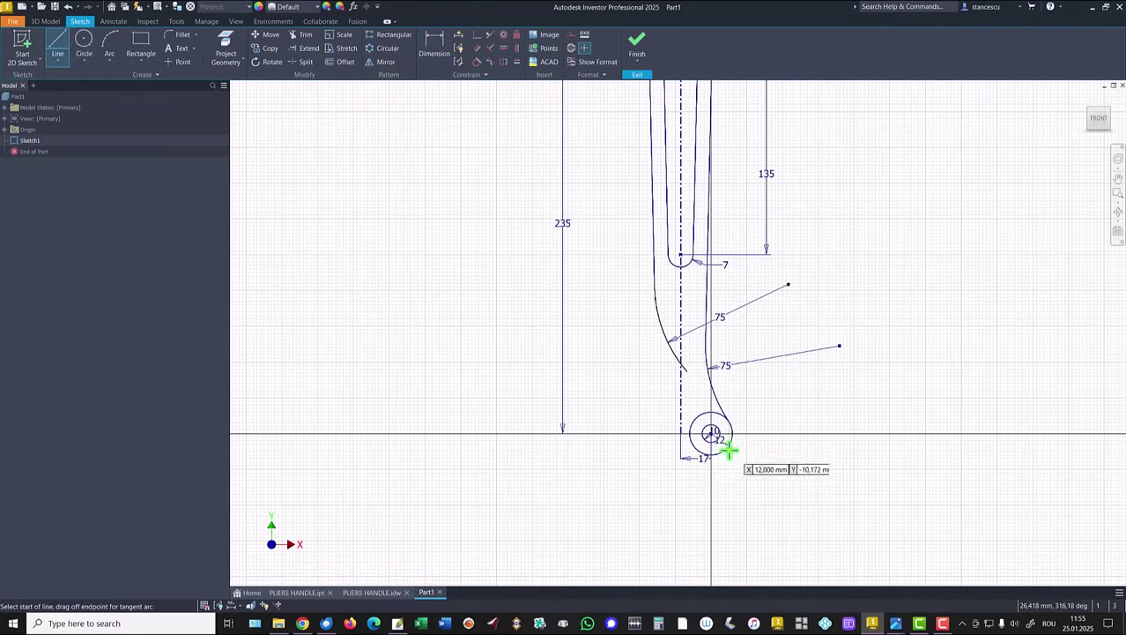
drag(730, 442, 700, 518)
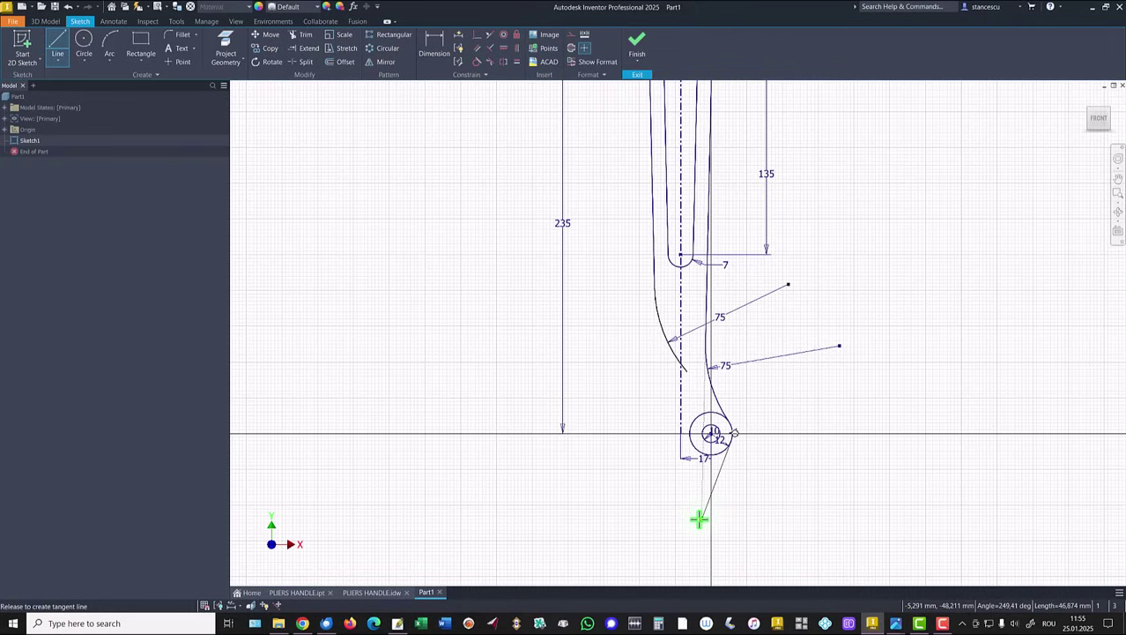
drag(699, 519, 699, 519)
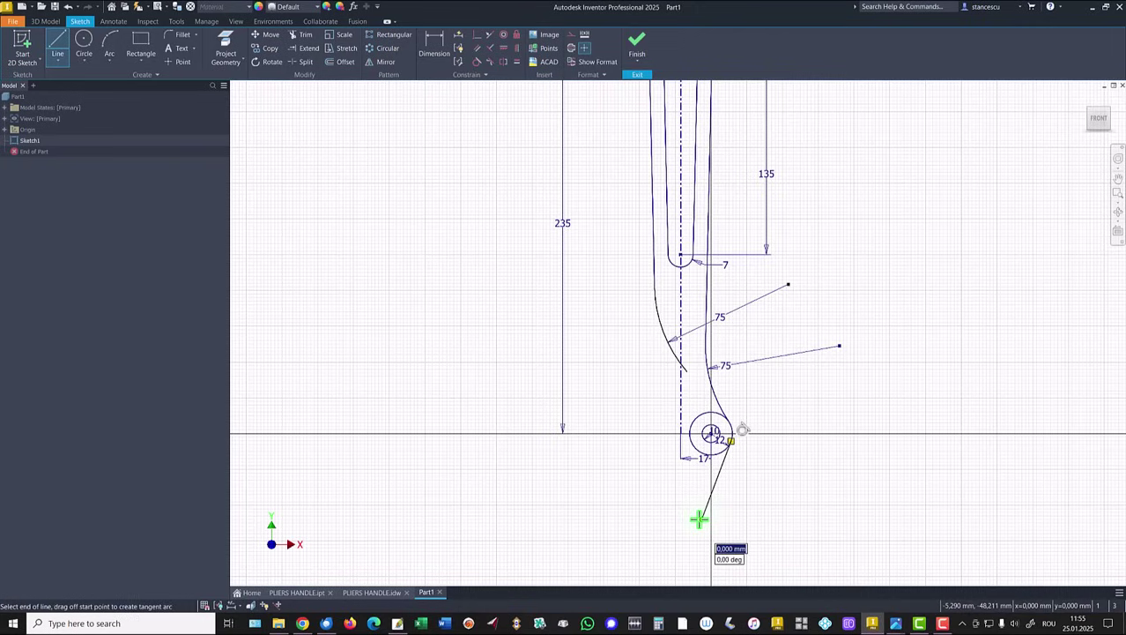
key(Escape)
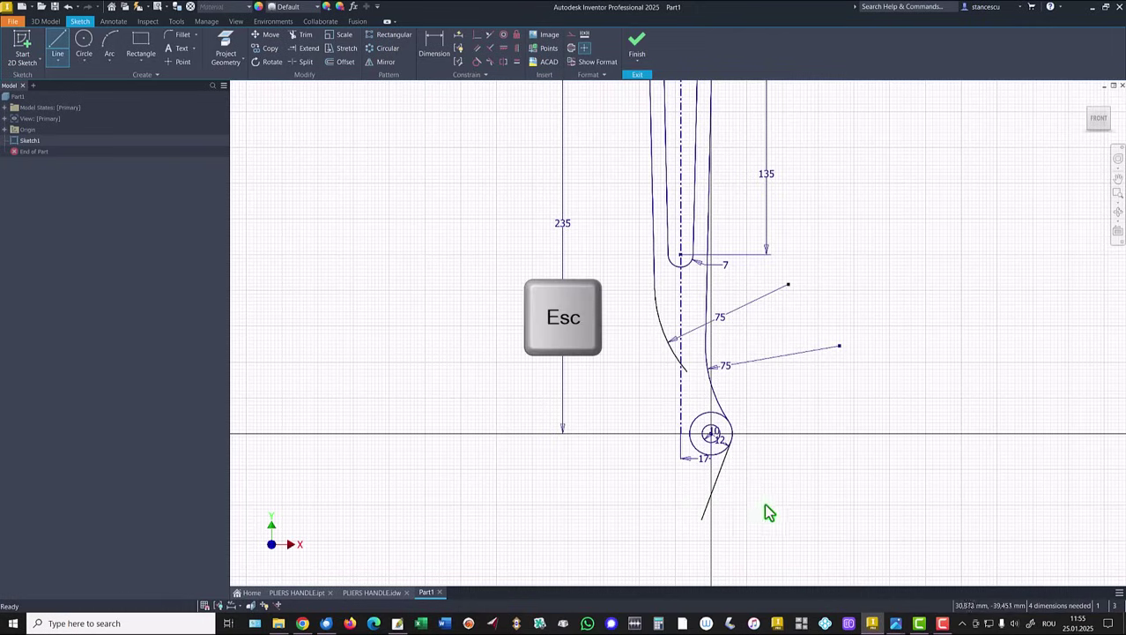
Step: Draw two connected tangent arcs from the lower end of the left 75 mm radius arc to the lower end of the slanted tangent line
click(56, 46)
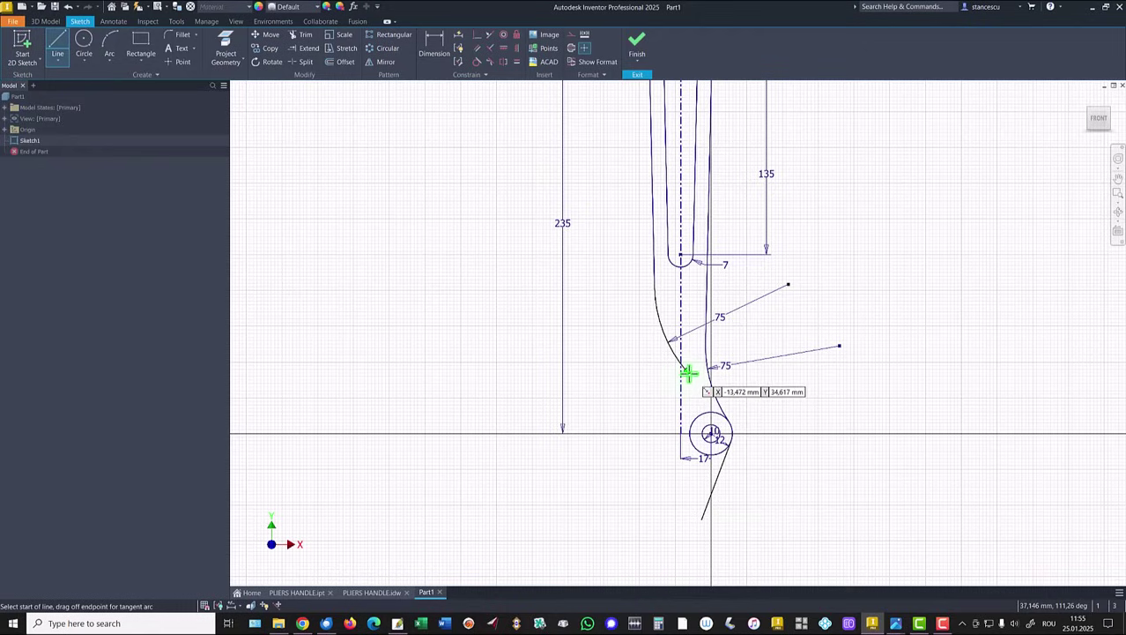
drag(689, 374, 701, 520)
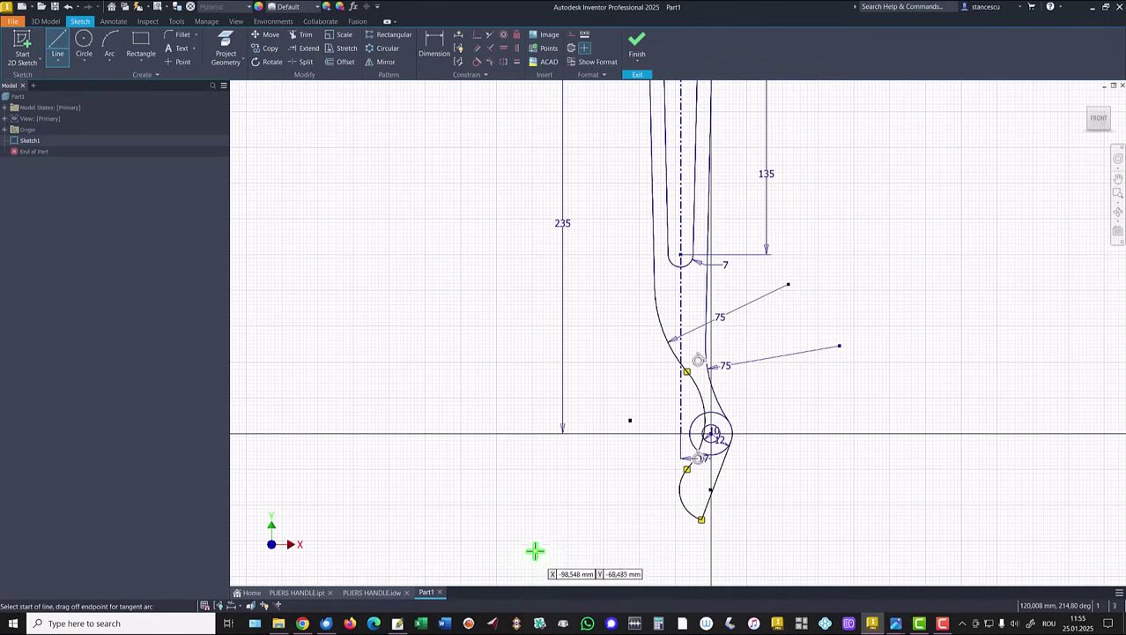
key(Escape)
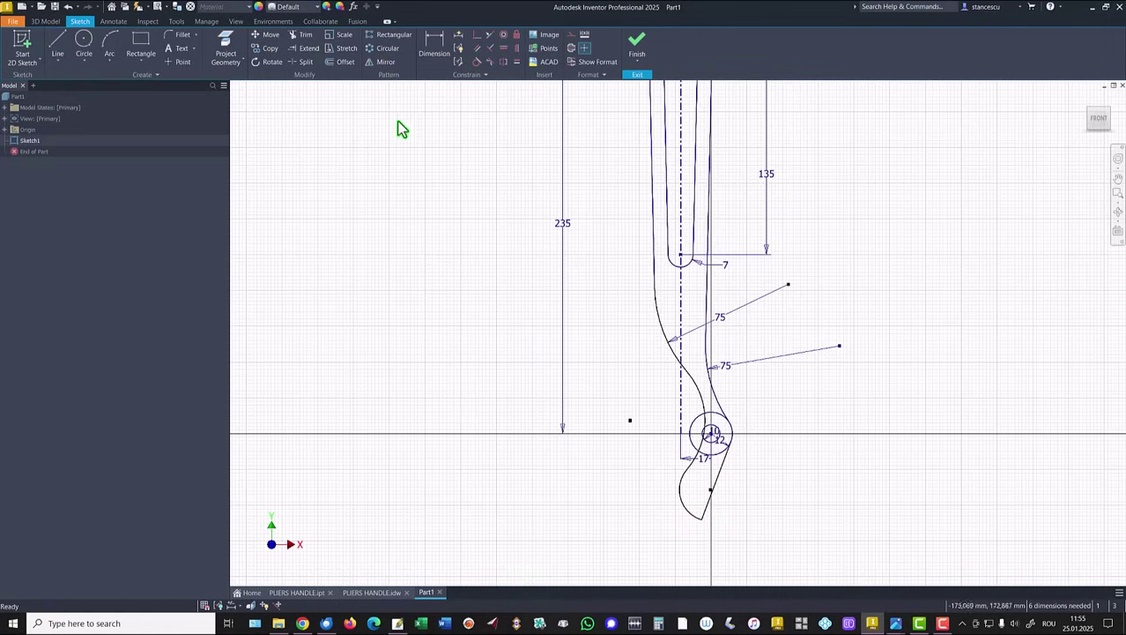
Step: Dimension the vertical distance from the centre of the bottom circle to the lower tip of the outline as 40 mm
click(434, 42)
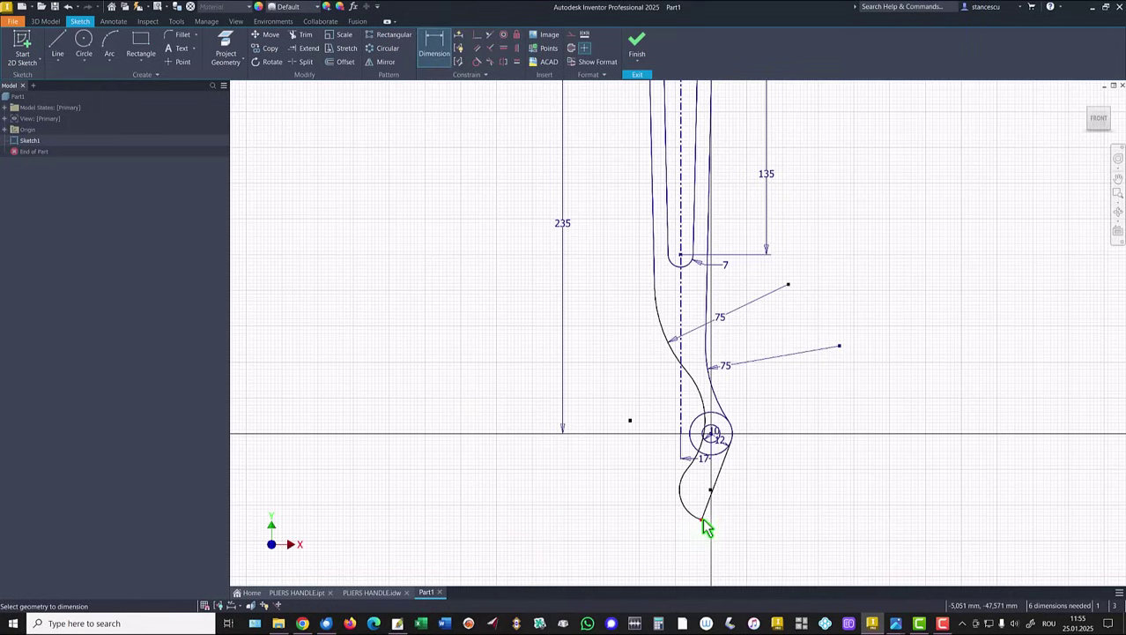
click(714, 438)
click(763, 480)
text(40)
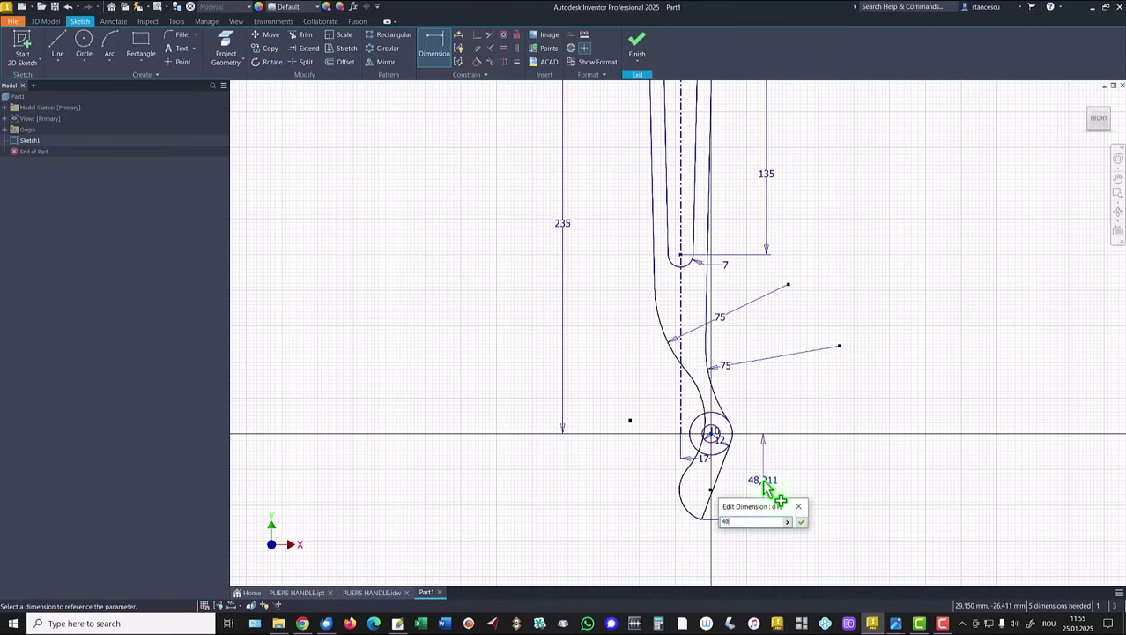
key(Return)
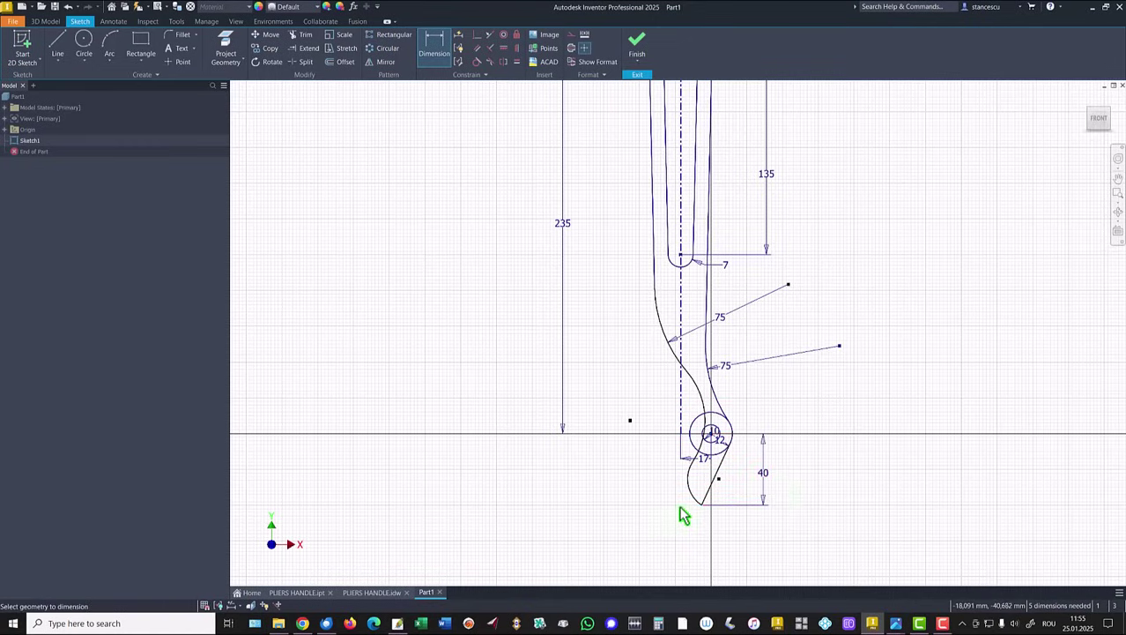
Step: Dimension the horizontal distance from the centerline to the lower tip as 13 mm, with the linear diameter option off
click(704, 503)
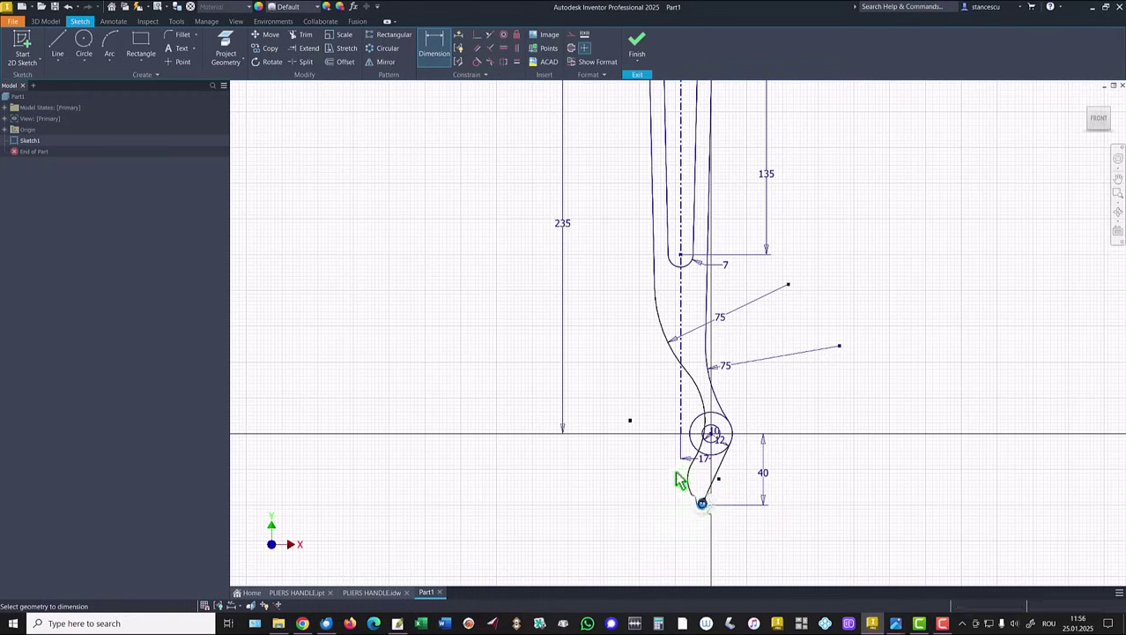
click(680, 424)
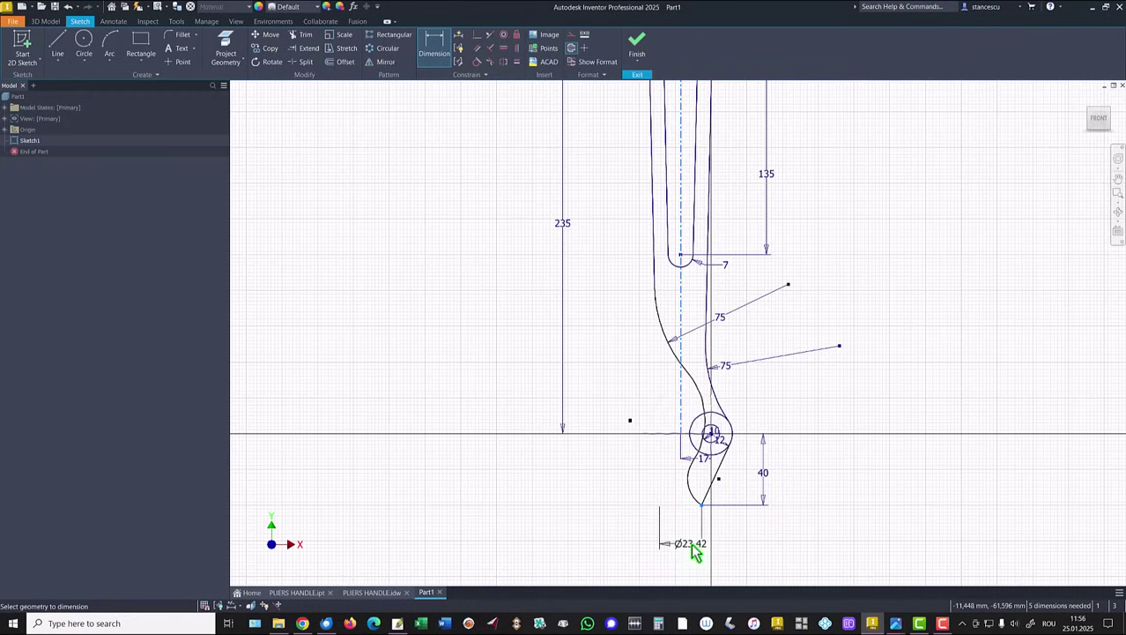
right_click(690, 546)
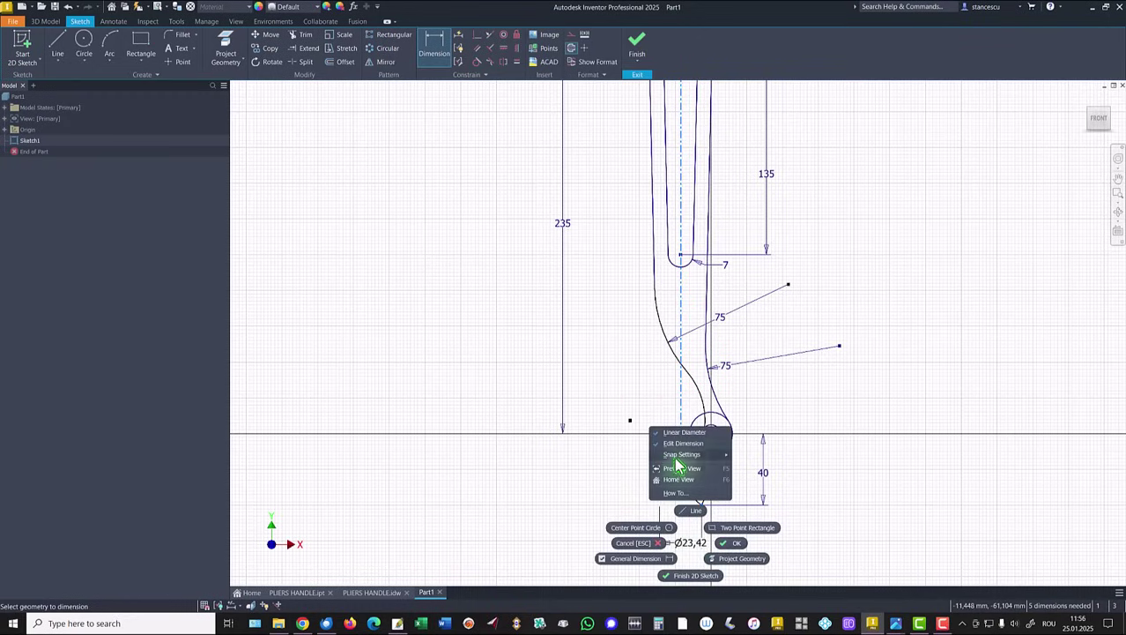
click(685, 432)
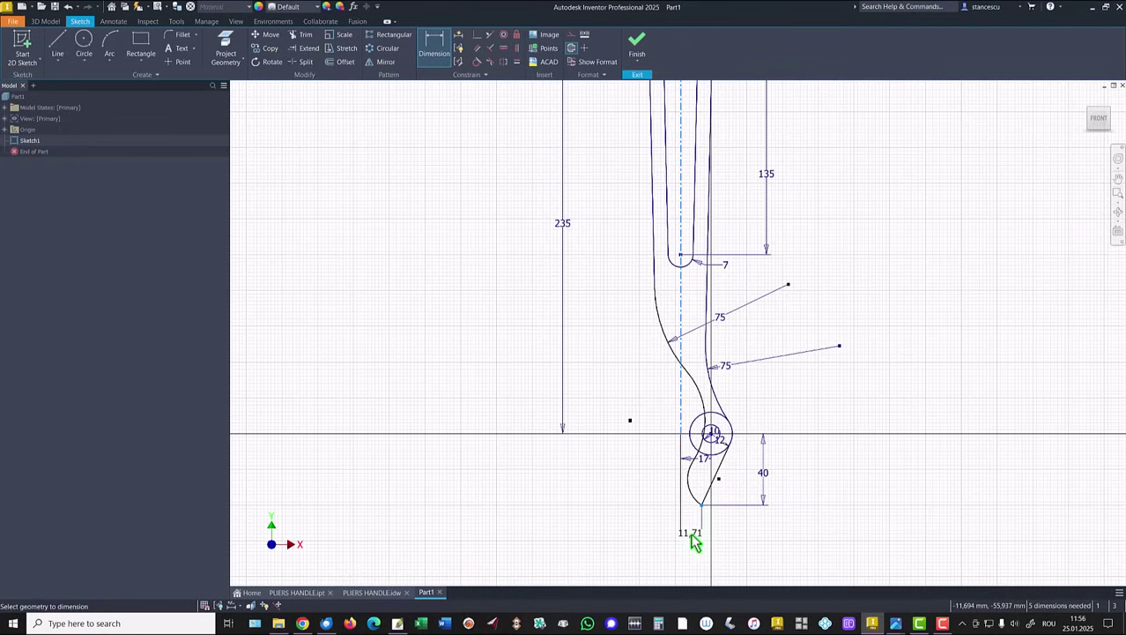
click(690, 533)
text(12)
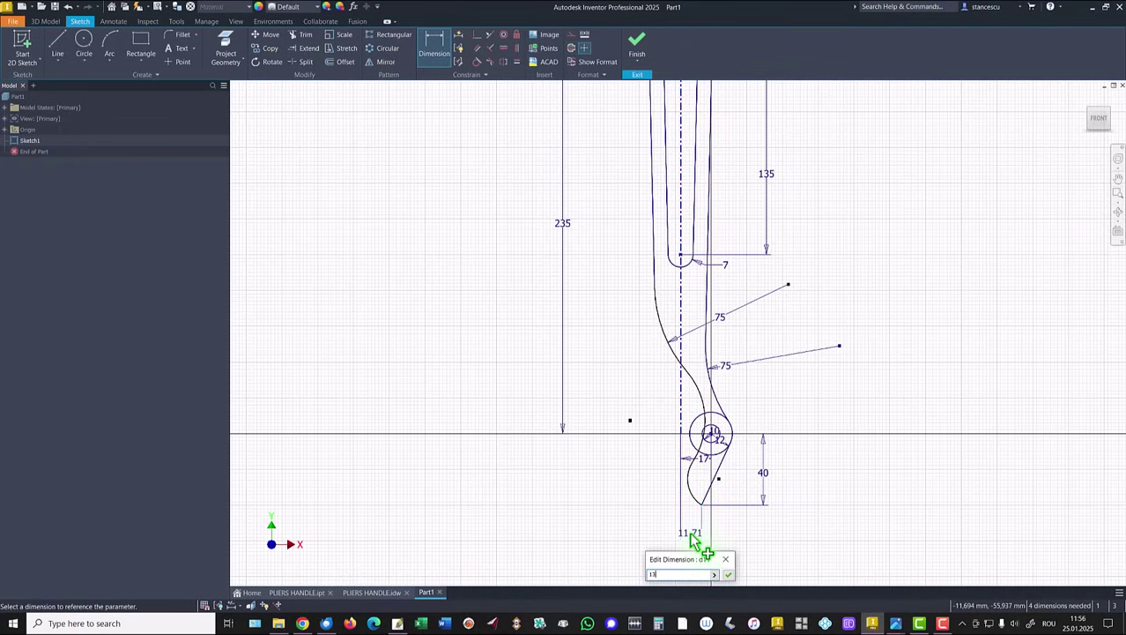
key(Return)
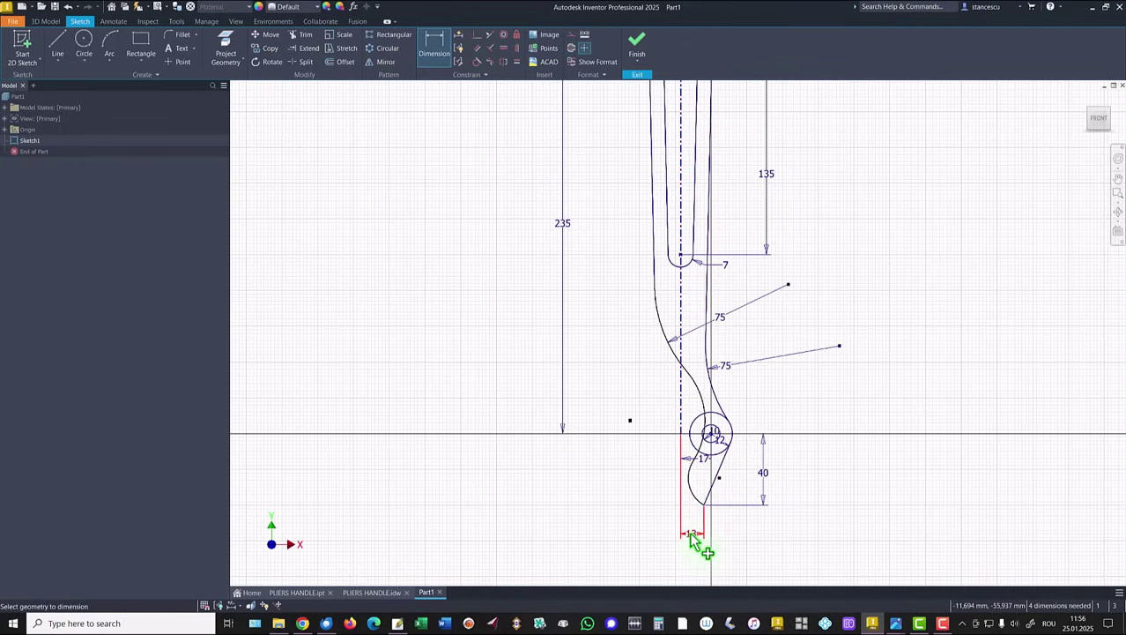
Step: Dimension the radius of the lowest arc, which ends at the tip, as 18 mm
click(692, 483)
click(700, 481)
text(18)
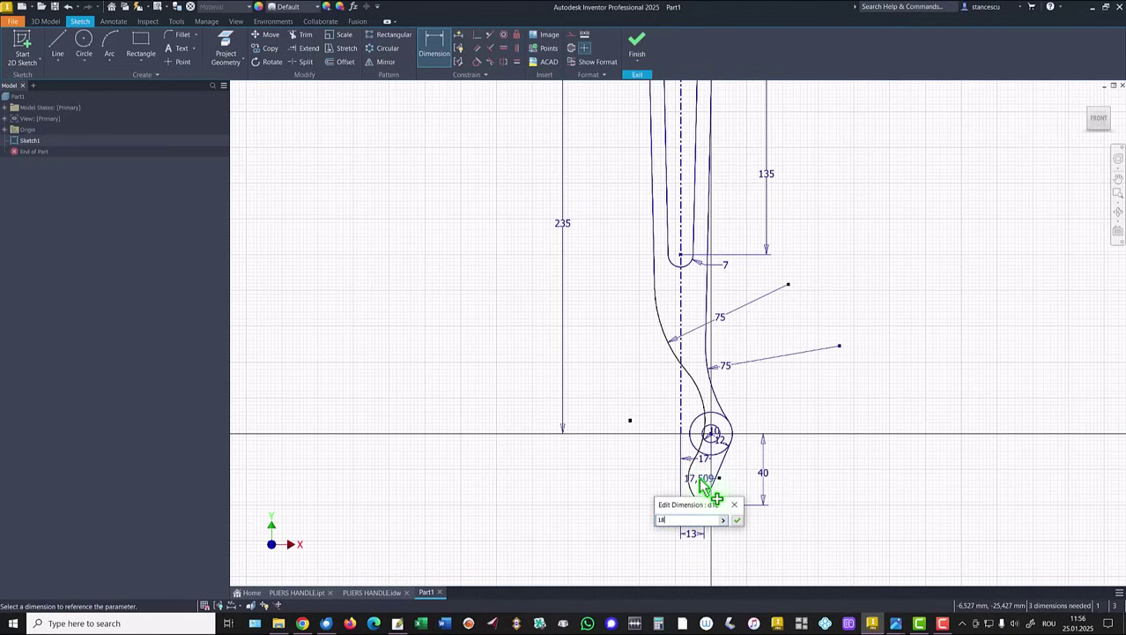
key(Return)
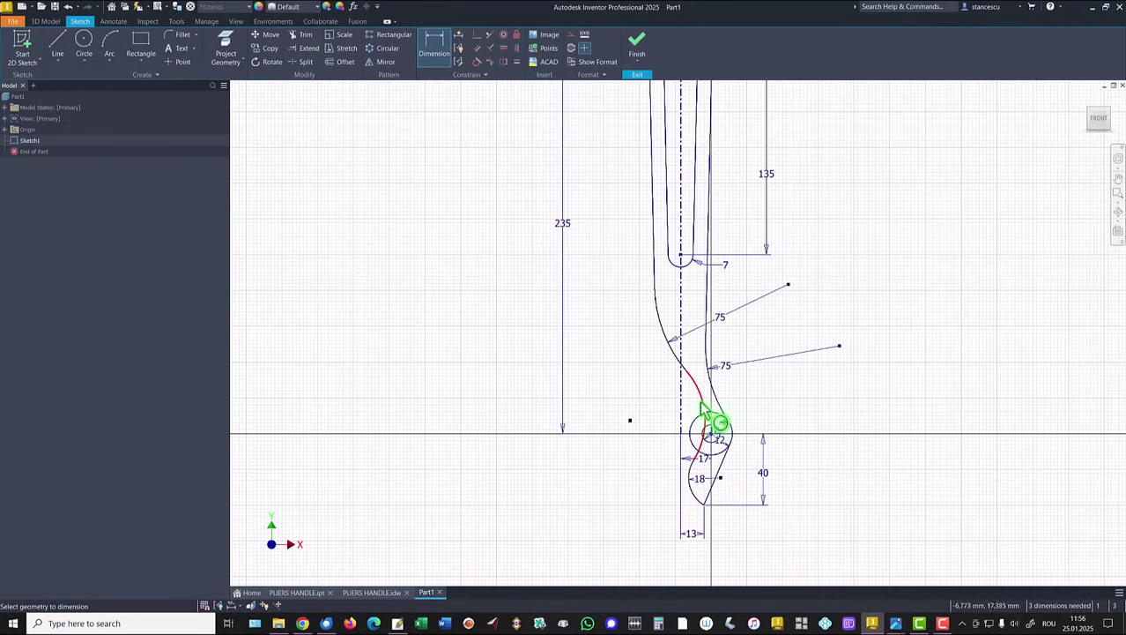
Step: Dimension the radius of the arc between the left 75 mm arc and the 18 mm arc as 24 mm
click(703, 410)
click(667, 409)
text(24)
key(Return)
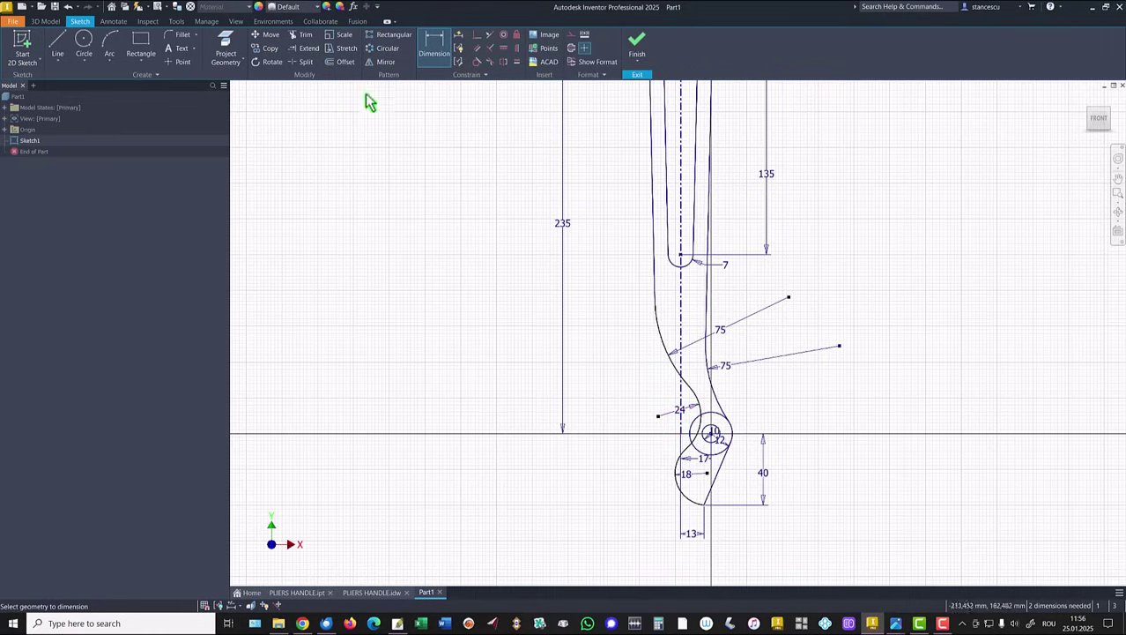
Step: Trim the bottom 12 mm radius circle, keeping only its right portion between the right 75 mm arc and the slanted line
click(301, 35)
scroll(667, 439, up, 3)
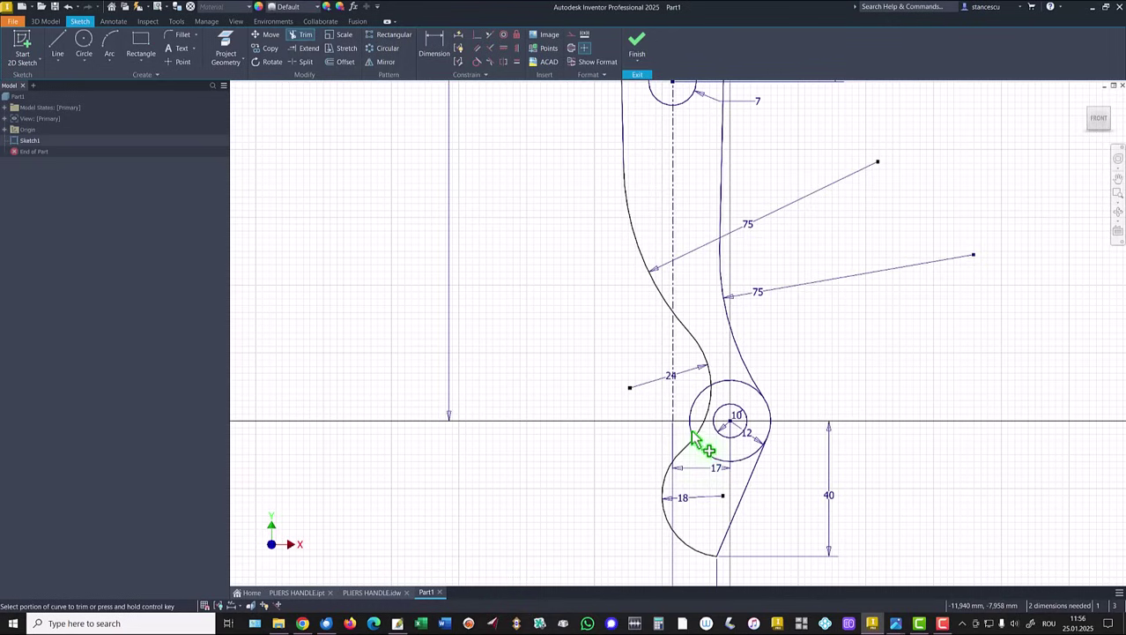
click(696, 411)
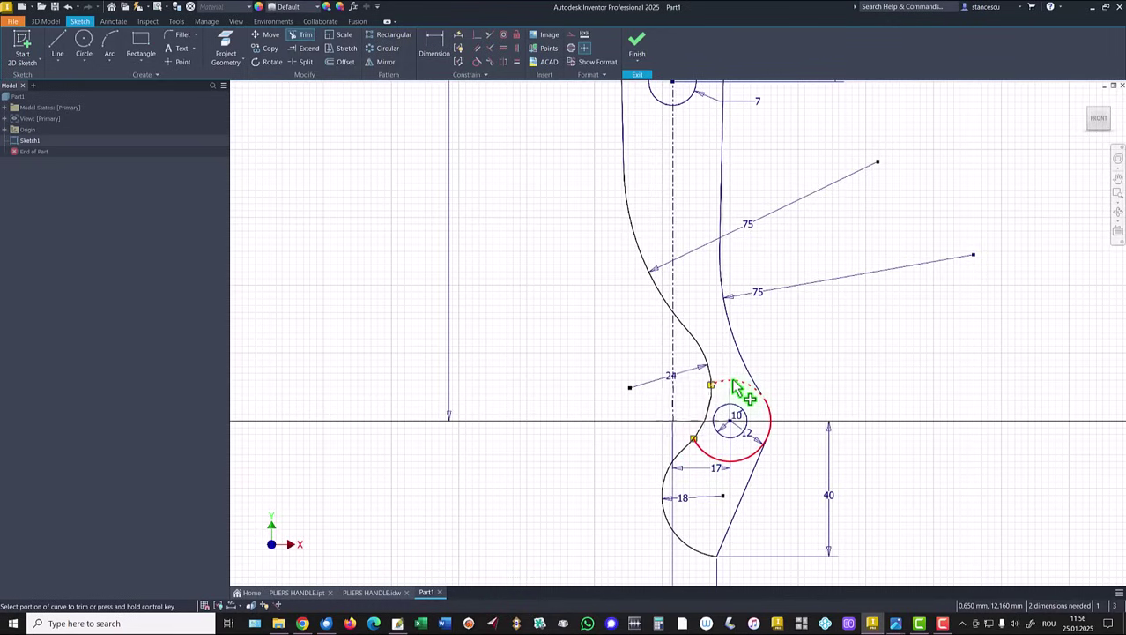
click(723, 460)
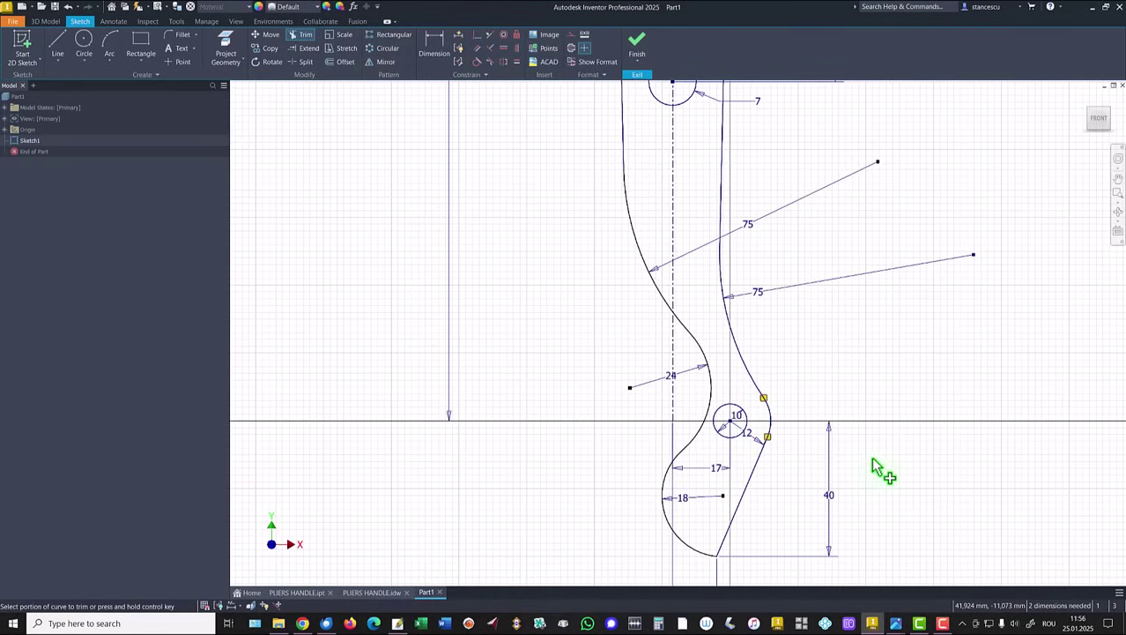
Step: Apply a horizontal constraint between the centre of the 24 mm radius arc and the centre of the 10 mm circle
click(503, 48)
click(630, 388)
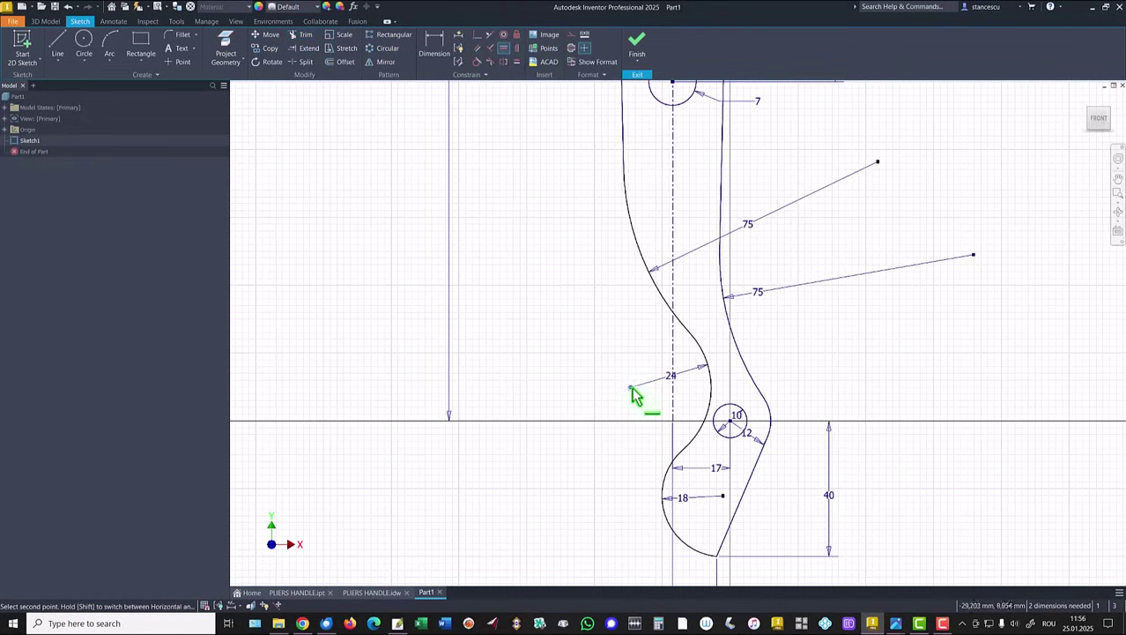
click(730, 421)
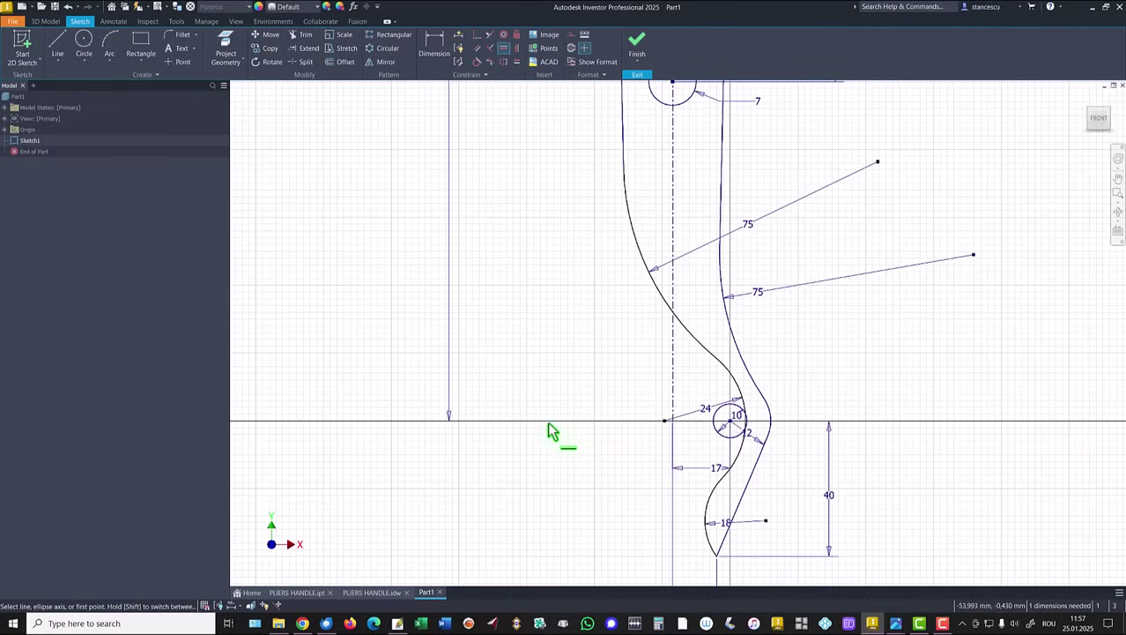
key(Escape)
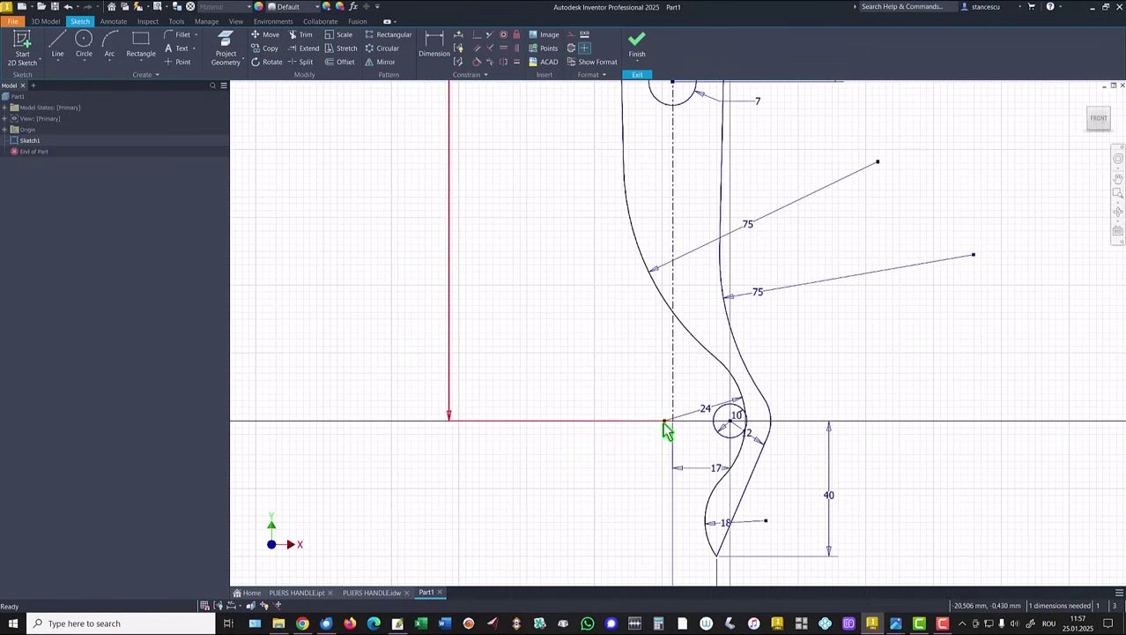
Step: Move the centre of the 24 mm radius arc to the left so that the arc clears the 10 mm circle
drag(664, 422, 624, 424)
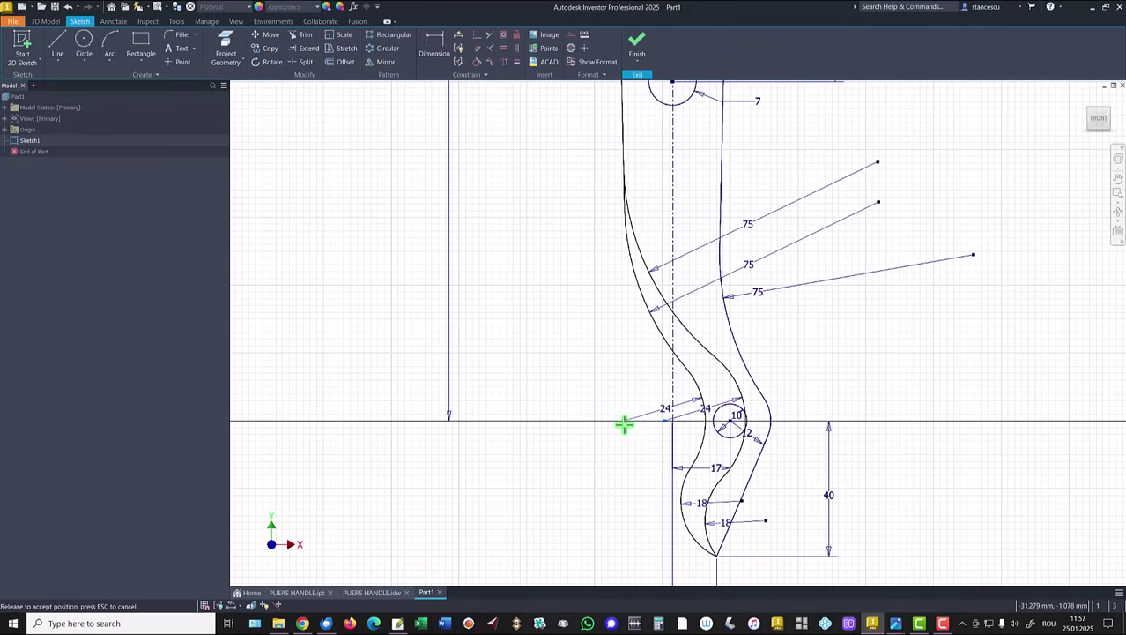
drag(624, 424, 615, 421)
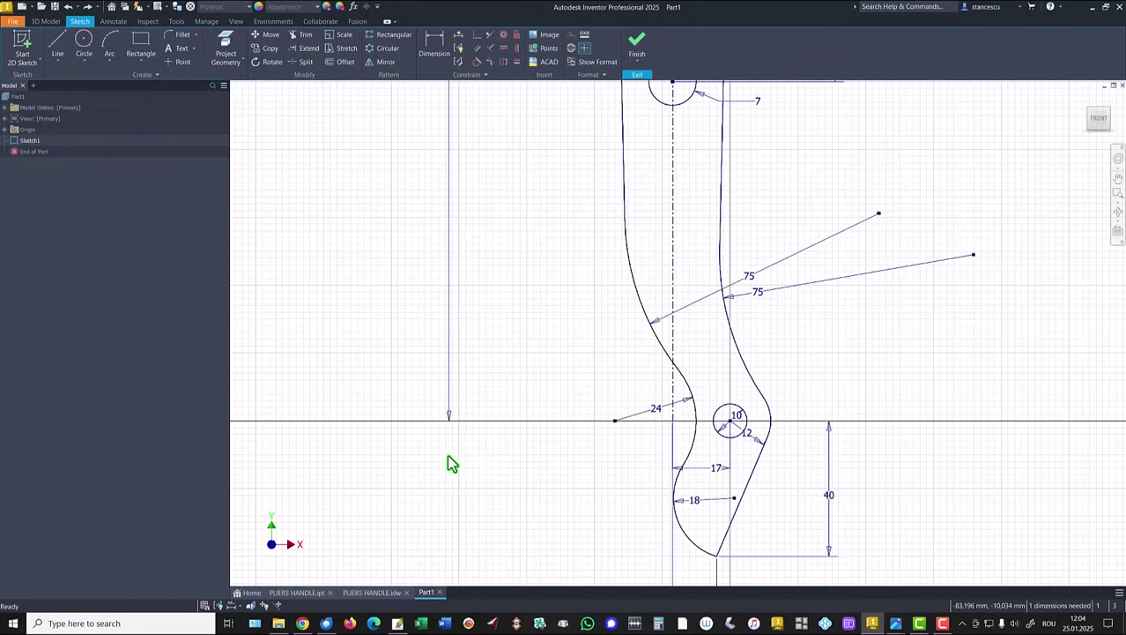
Step: Apply a vertical constraint between the centre of the 18 mm radius arc and the centre of the 10 mm circle
key(Home)
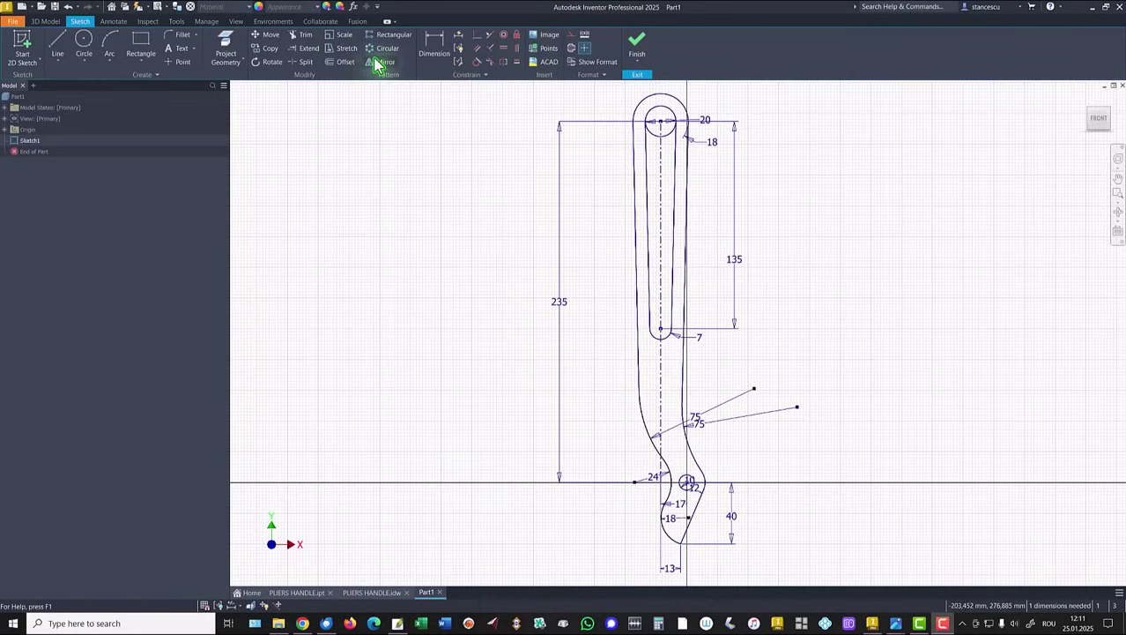
click(516, 48)
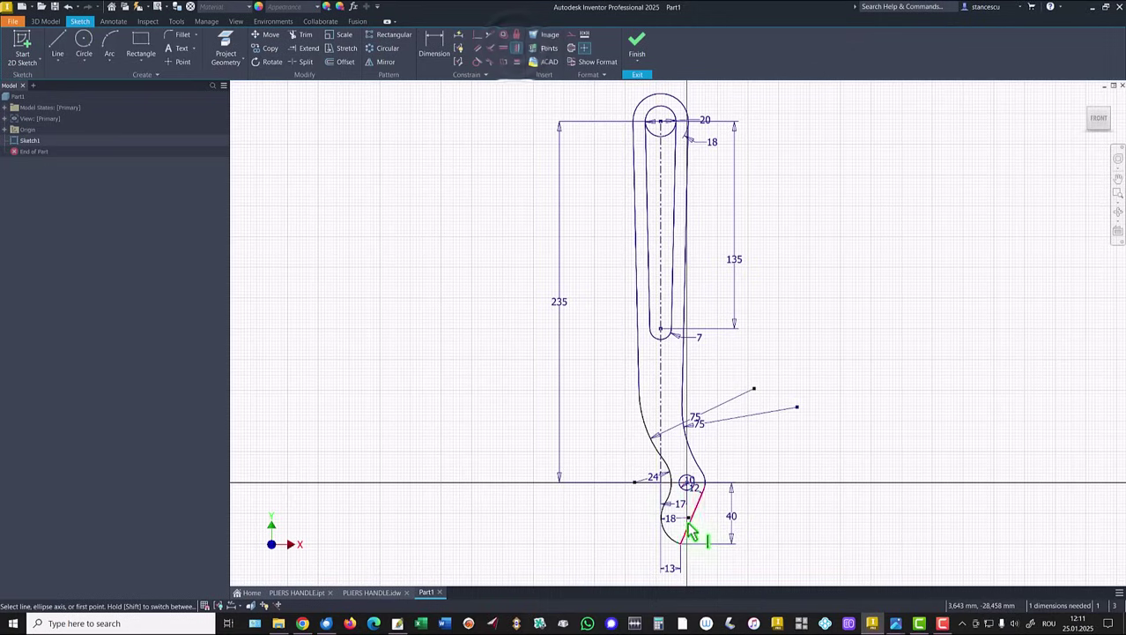
click(689, 519)
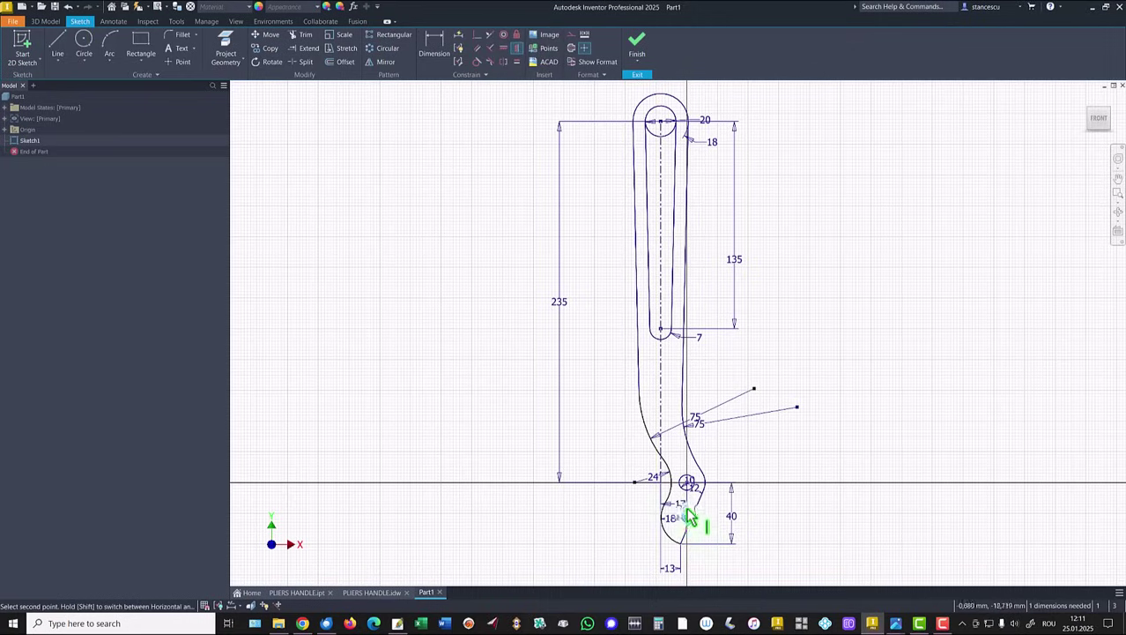
click(688, 484)
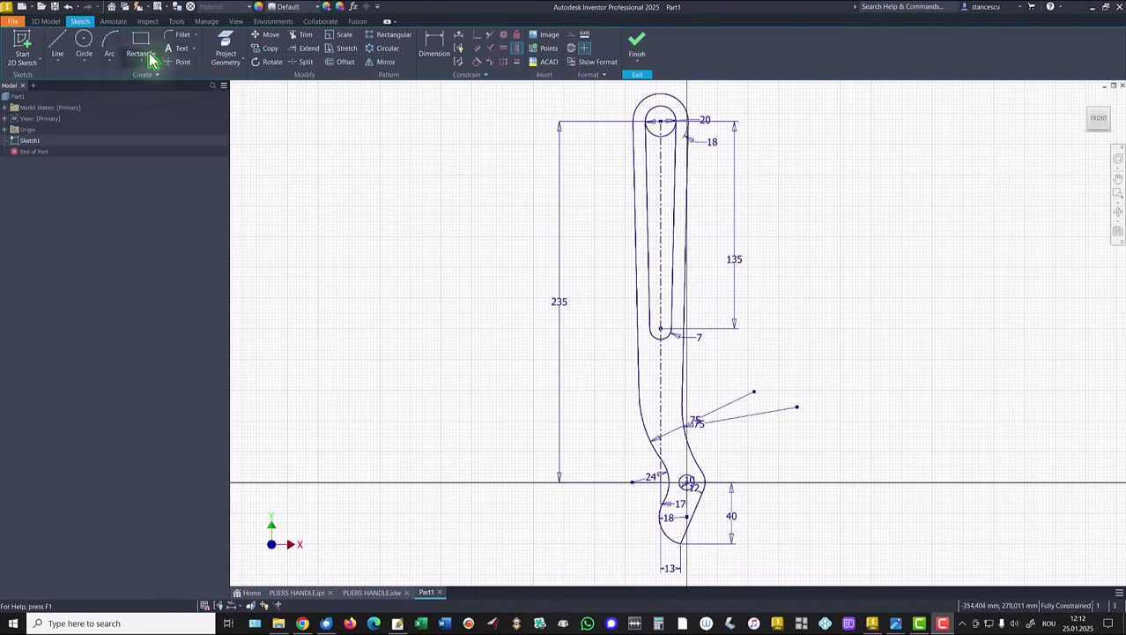
Step: Draw a horizontal line across the handle below the slot and a downward-slanting line about 30 mm long beneath it
click(57, 43)
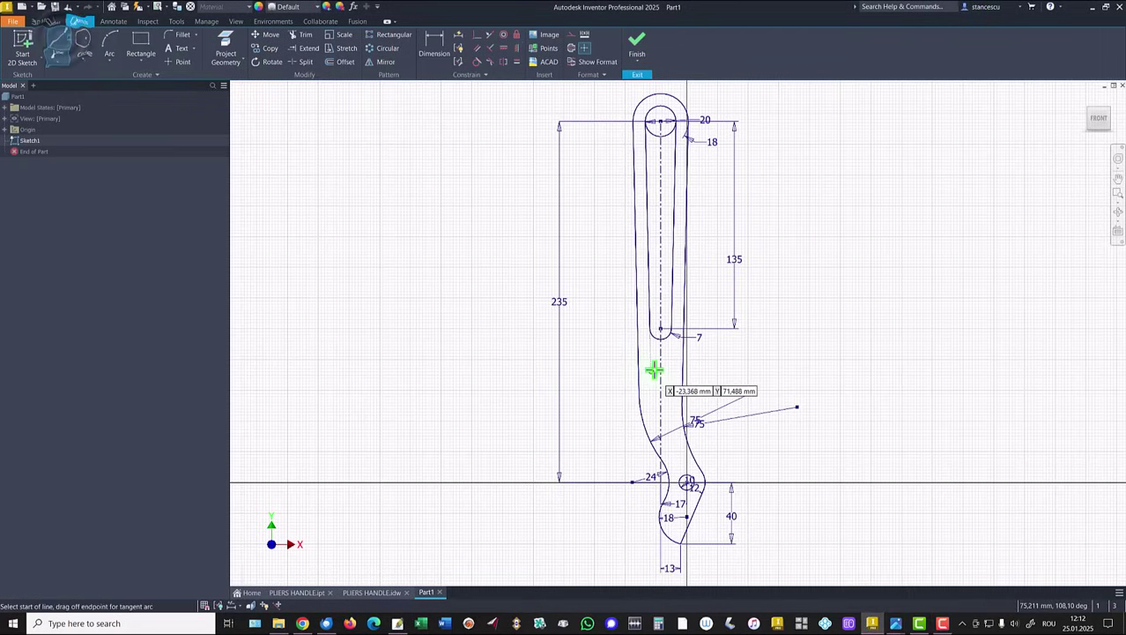
scroll(652, 348, up, 2)
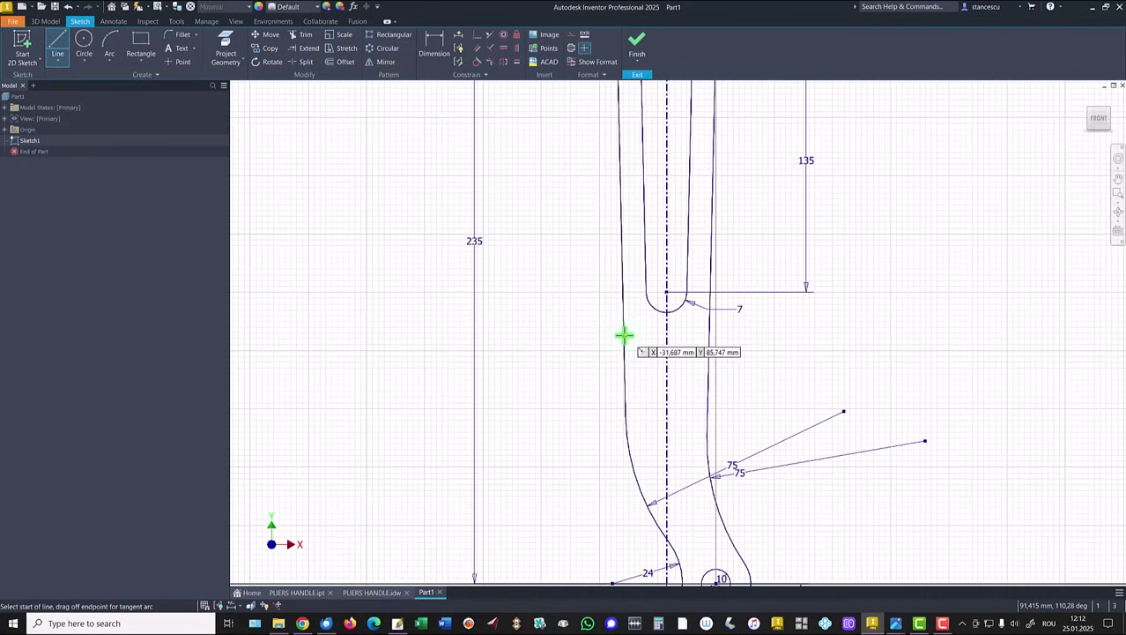
click(624, 342)
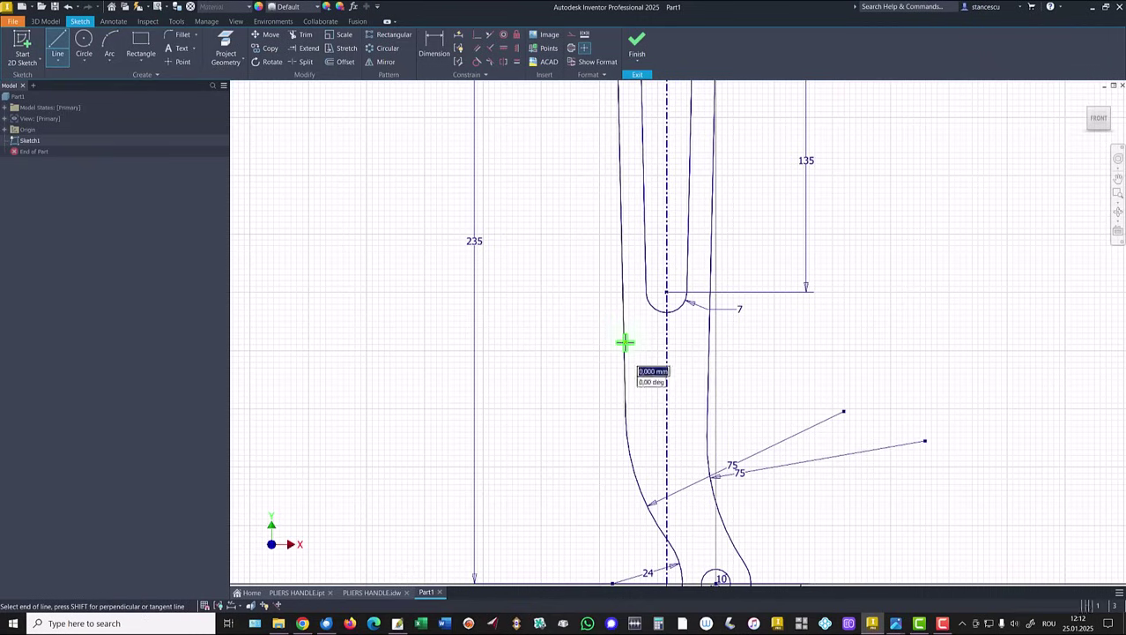
click(710, 341)
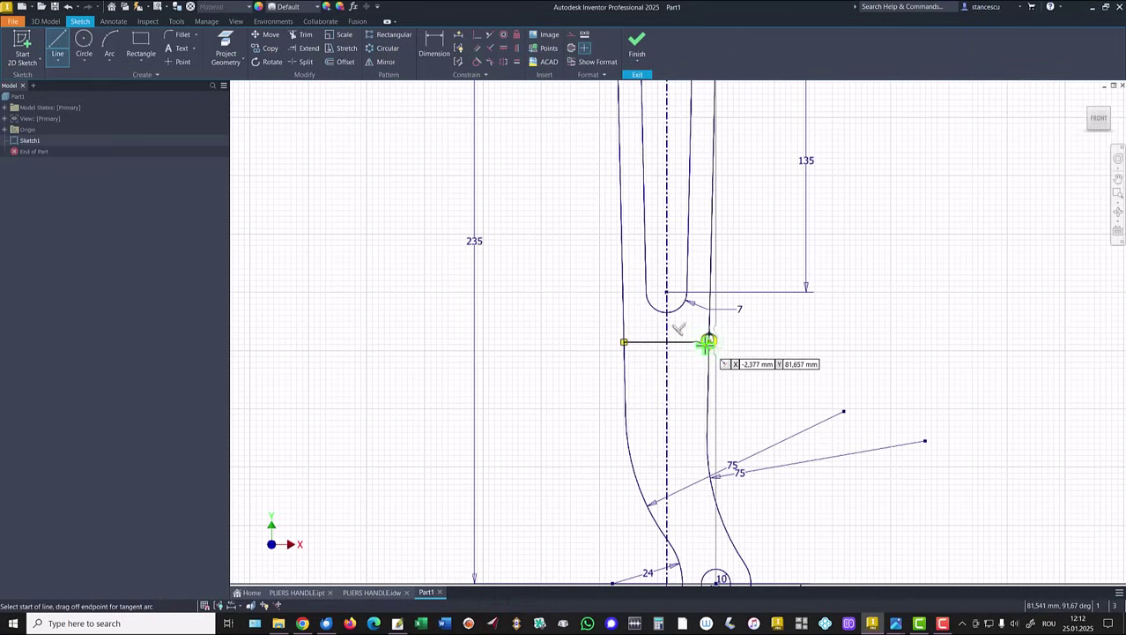
click(624, 375)
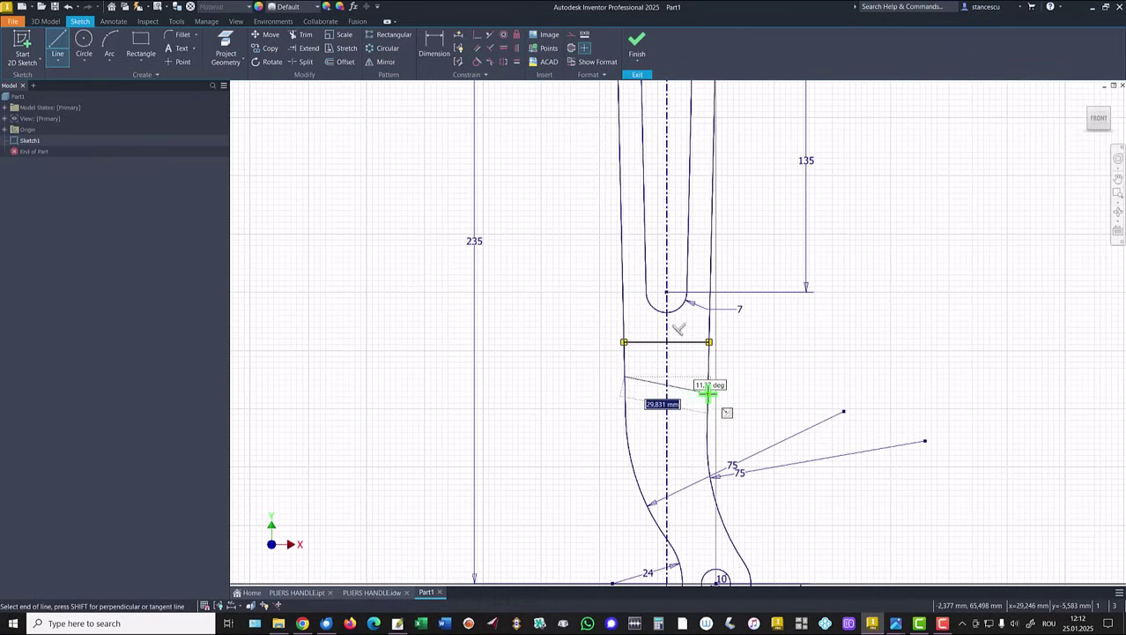
click(708, 393)
Step: Draw a slanted line across the lower jaw from the 18 mm radius arc to the straight right edge
middle_drag(794, 380, 784, 209)
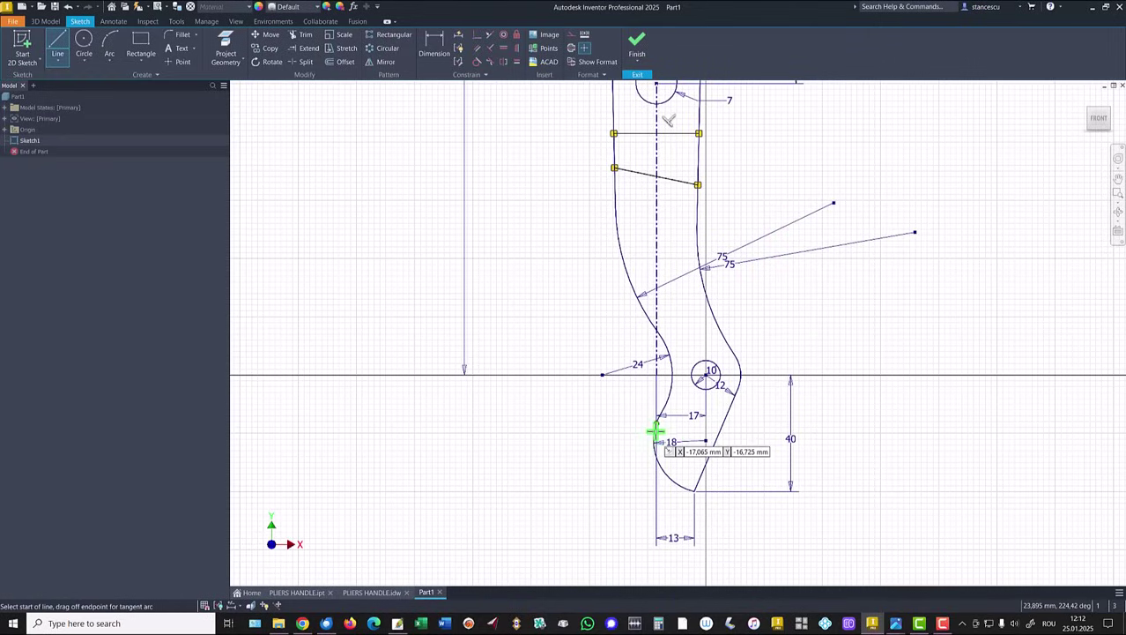
scroll(659, 431, down, 3)
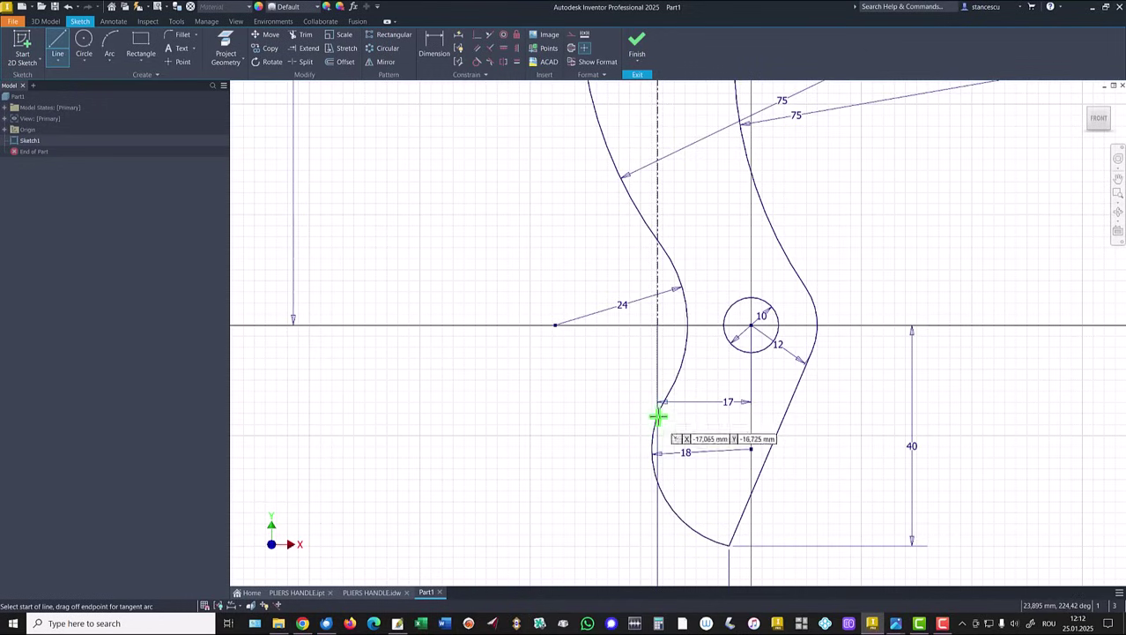
click(654, 428)
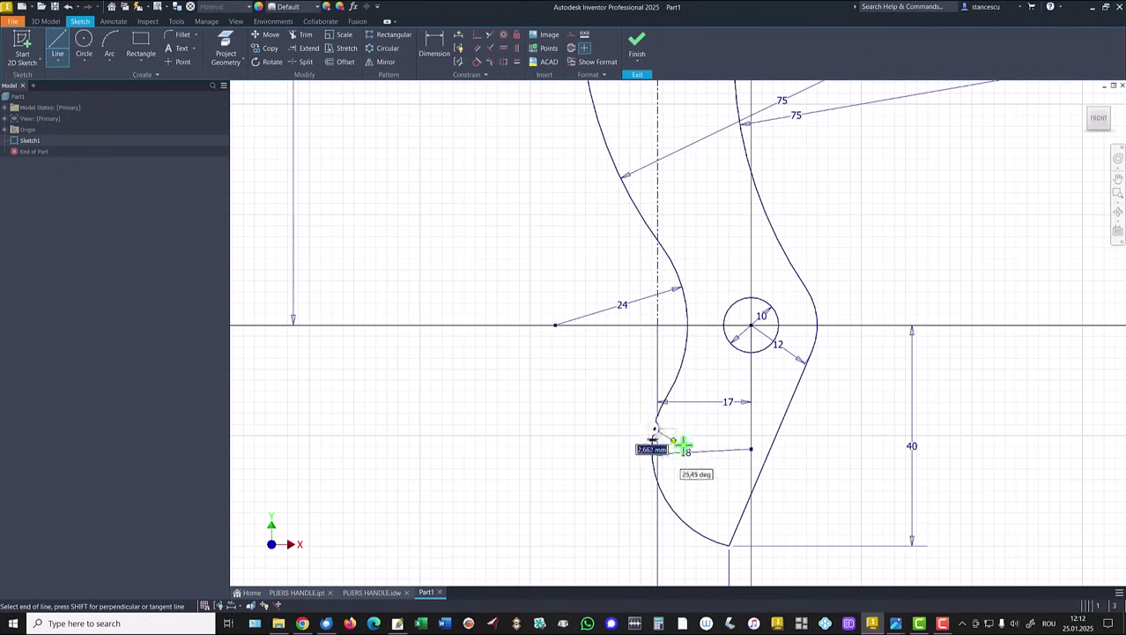
double_click(758, 478)
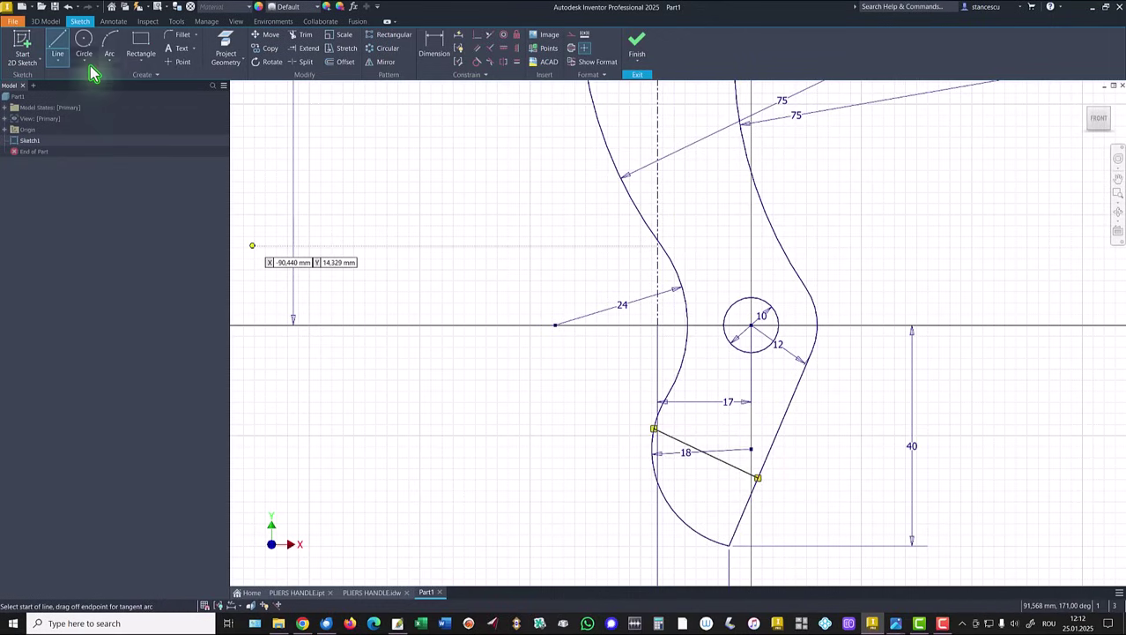
Step: Draw a horizontal line from the centreline's lower end to the 10 mm circle's centre and make it construction geometry
click(657, 324)
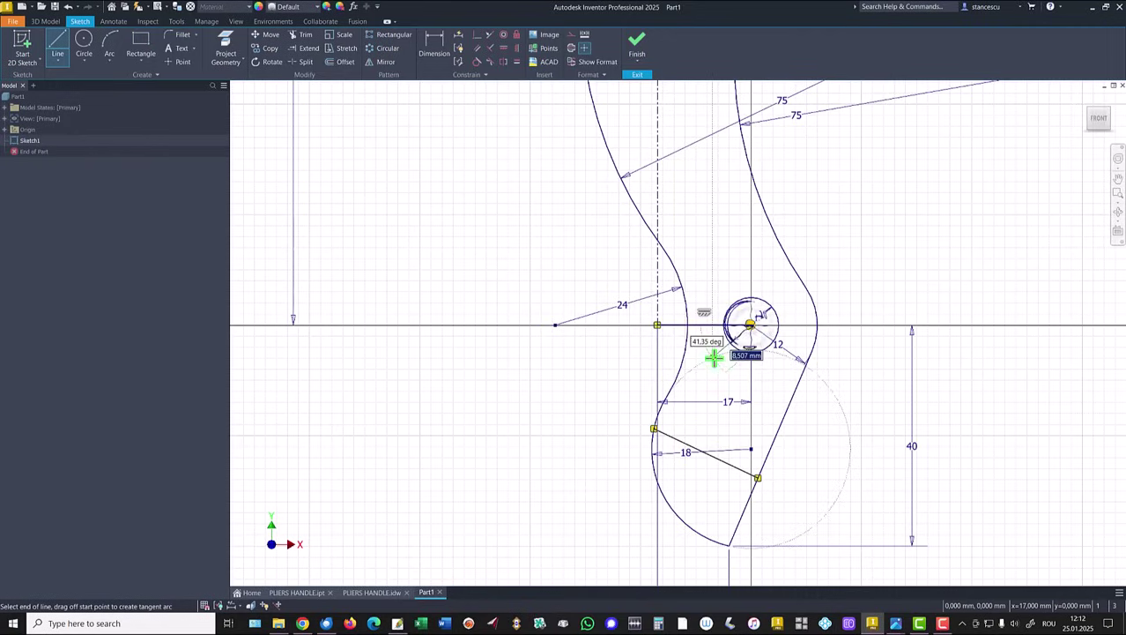
key(Escape)
click(707, 325)
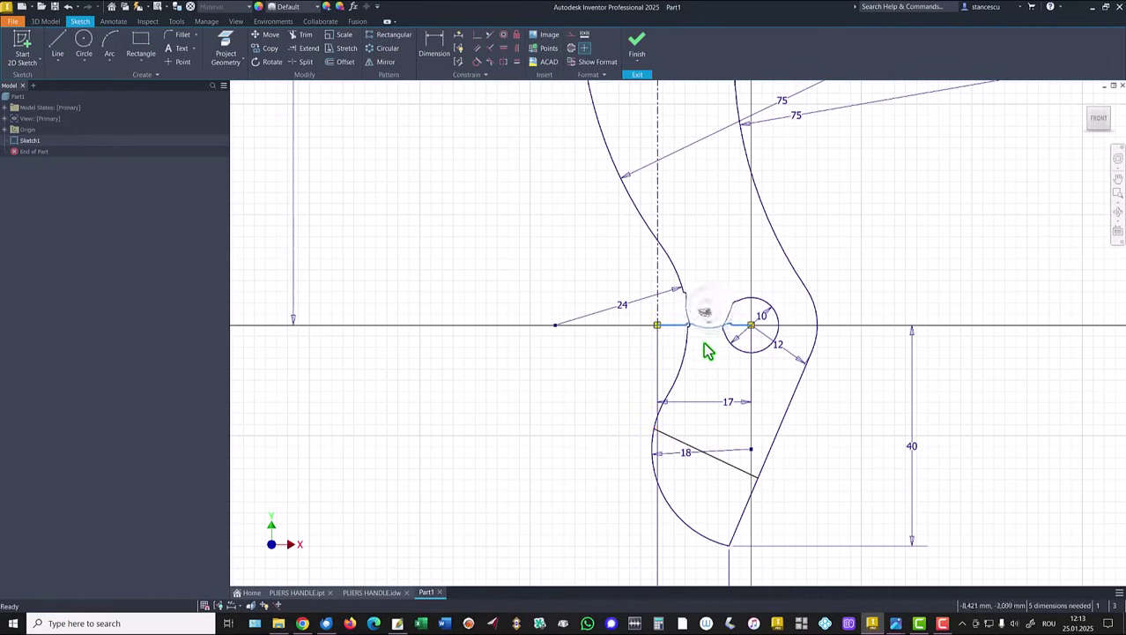
right_click(842, 249)
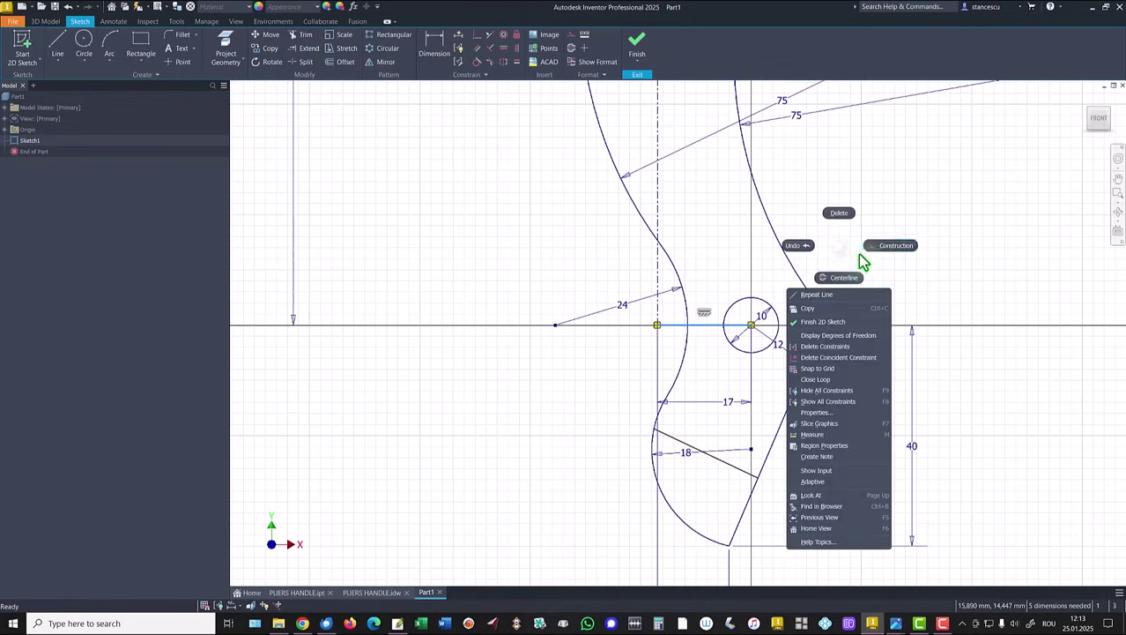
click(893, 247)
Step: Dimension the angle between the jaw's slanted cross line and the horizontal construction line as 14 degrees
click(435, 44)
click(724, 470)
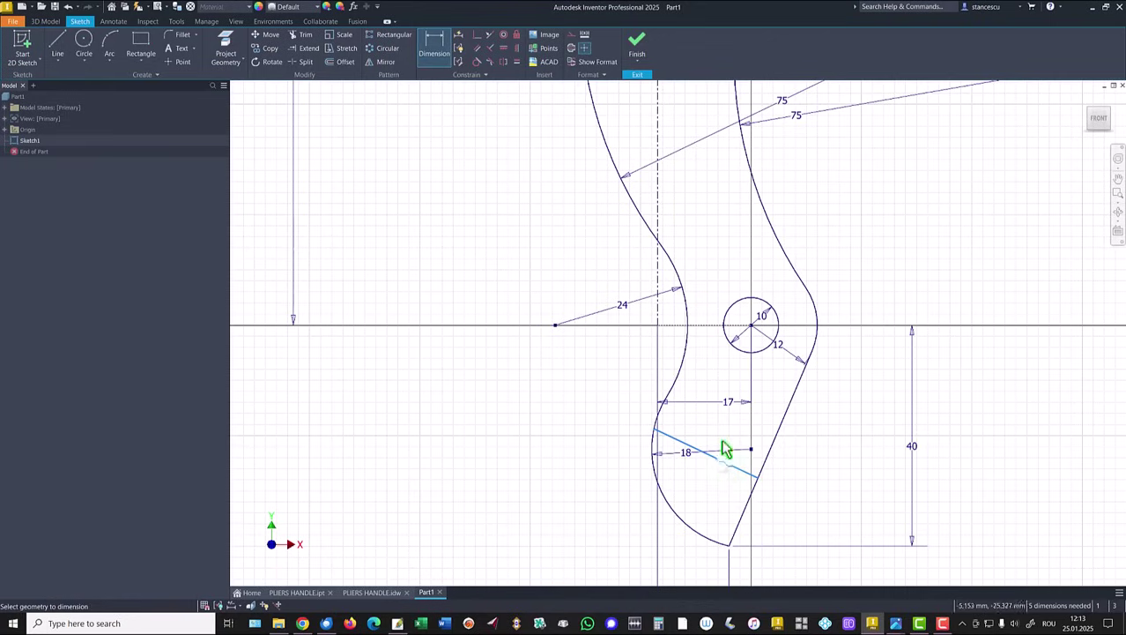
click(716, 326)
click(845, 401)
text(14)
key(Return)
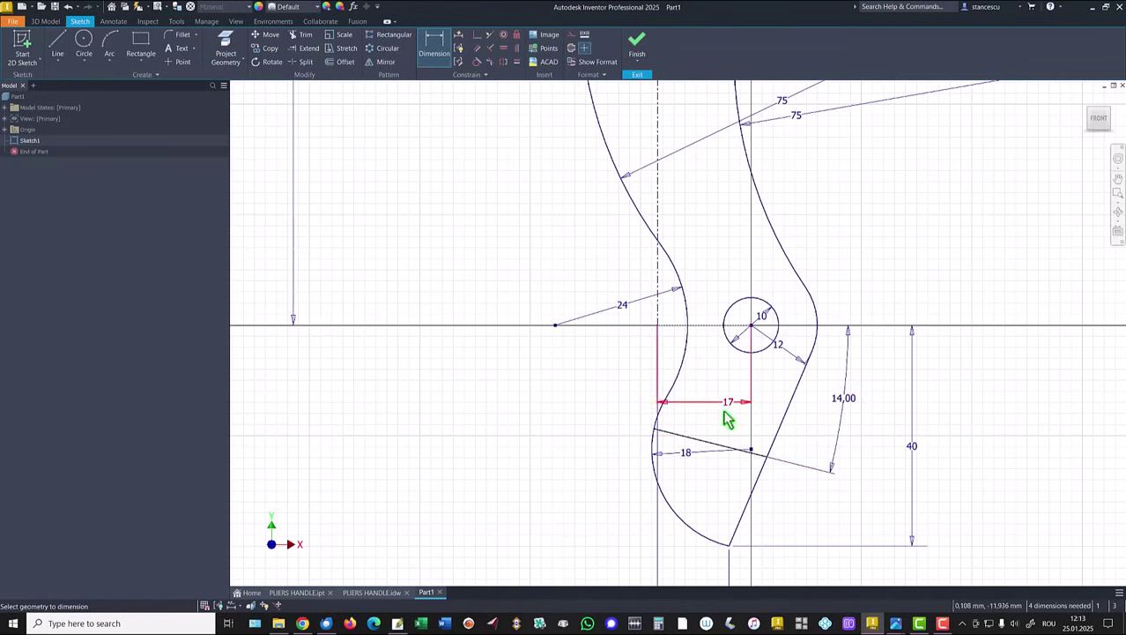
Step: Dimension the vertical distance from the slot's lower arc centre to the horizontal cross line as 20 mm
mouse_move(559, 284)
middle_down()
mouse_move(573, 372)
mouse_move(573, 536)
middle_up()
middle_drag(531, 345, 523, 491)
click(692, 267)
click(666, 175)
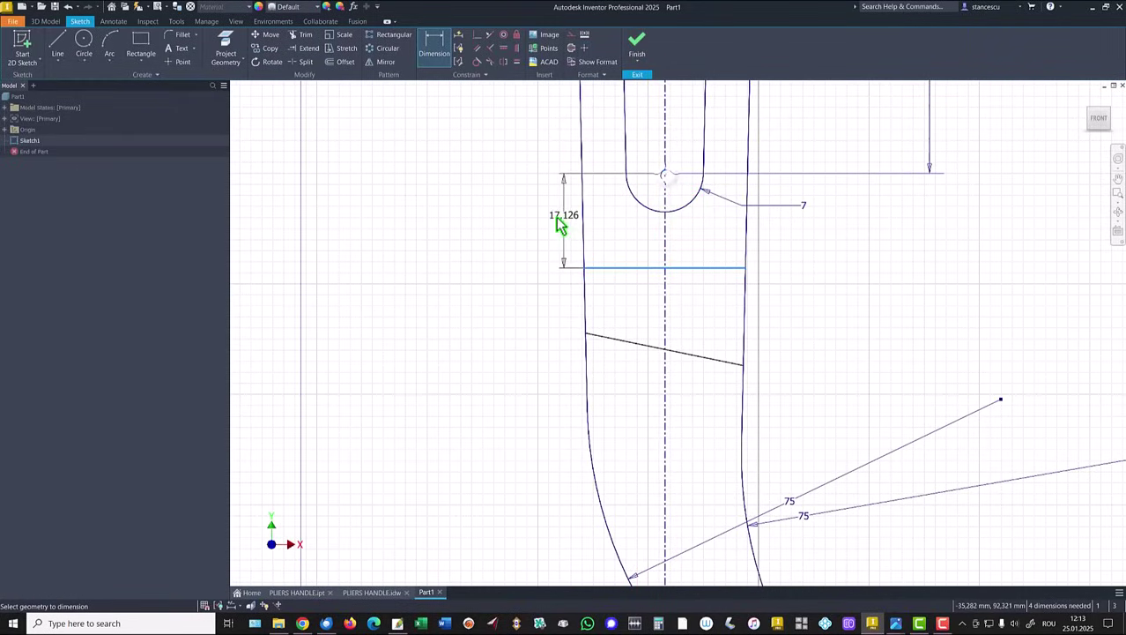
click(534, 222)
text(3)
key(Return)
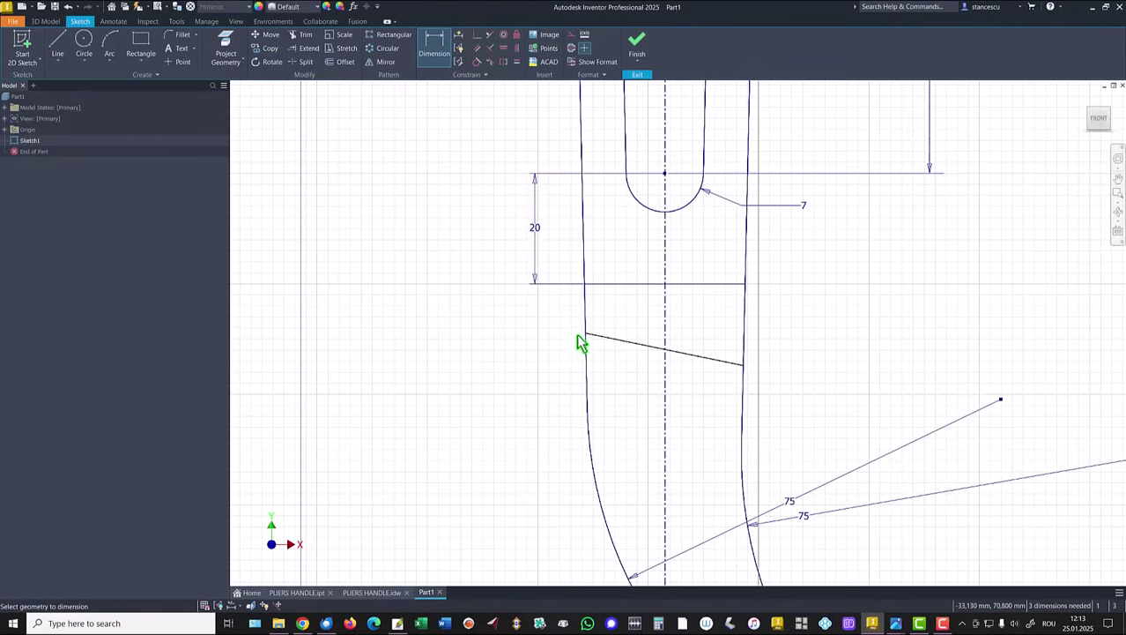
Step: Dimension the vertical distance from the horizontal cross line to the left end of the slanted line below it as 7 mm
click(583, 333)
click(592, 284)
click(537, 307)
text(7)
key(Return)
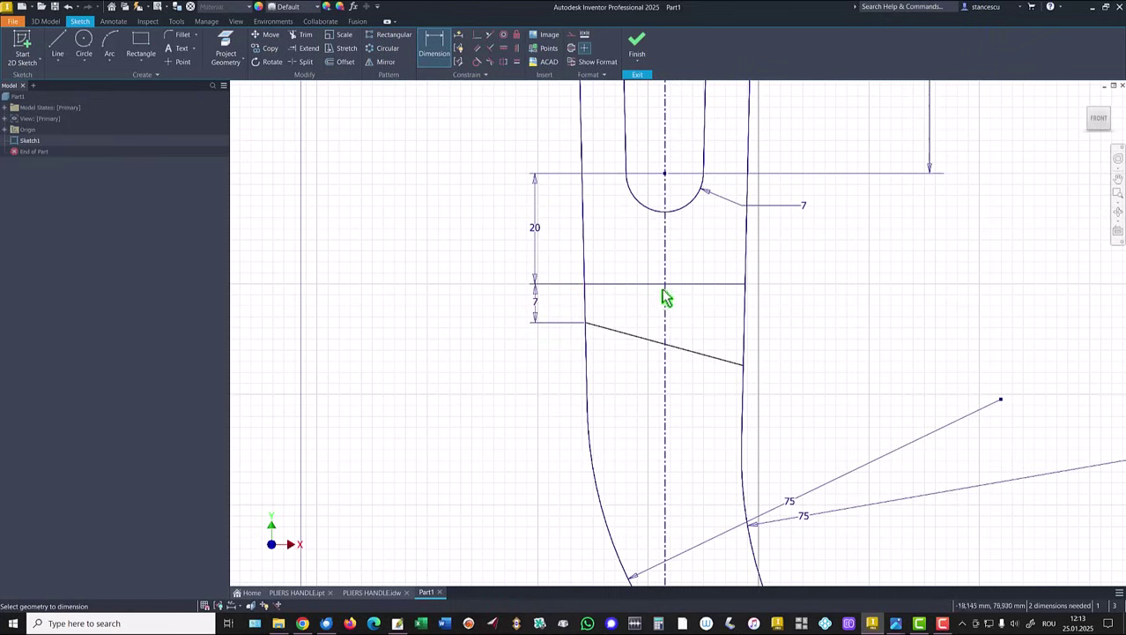
Step: Dimension the angle between the horizontal cross line and the slanted line below it as 14 degrees
click(695, 285)
click(705, 356)
click(794, 335)
text(1)
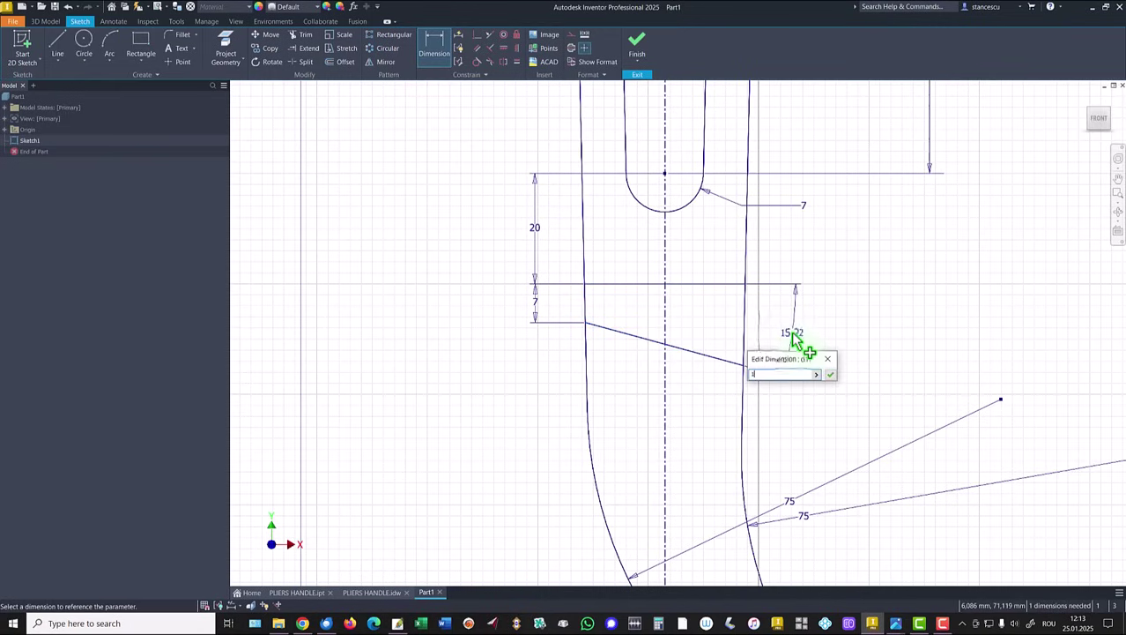
text(4)
key(Return)
Step: Dimension the vertical distance between the left ends of the upper and lower slanted lines as 87 mm and inspect the lower end closely
middle_drag(715, 394, 703, 225)
scroll(701, 287, down, 3)
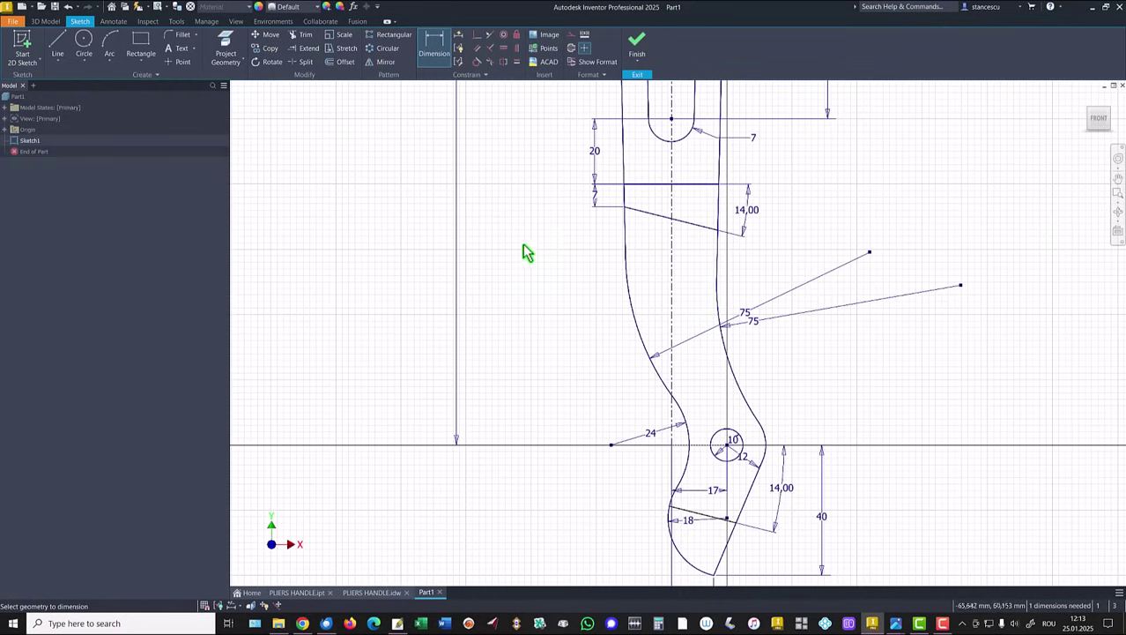
click(624, 207)
click(670, 507)
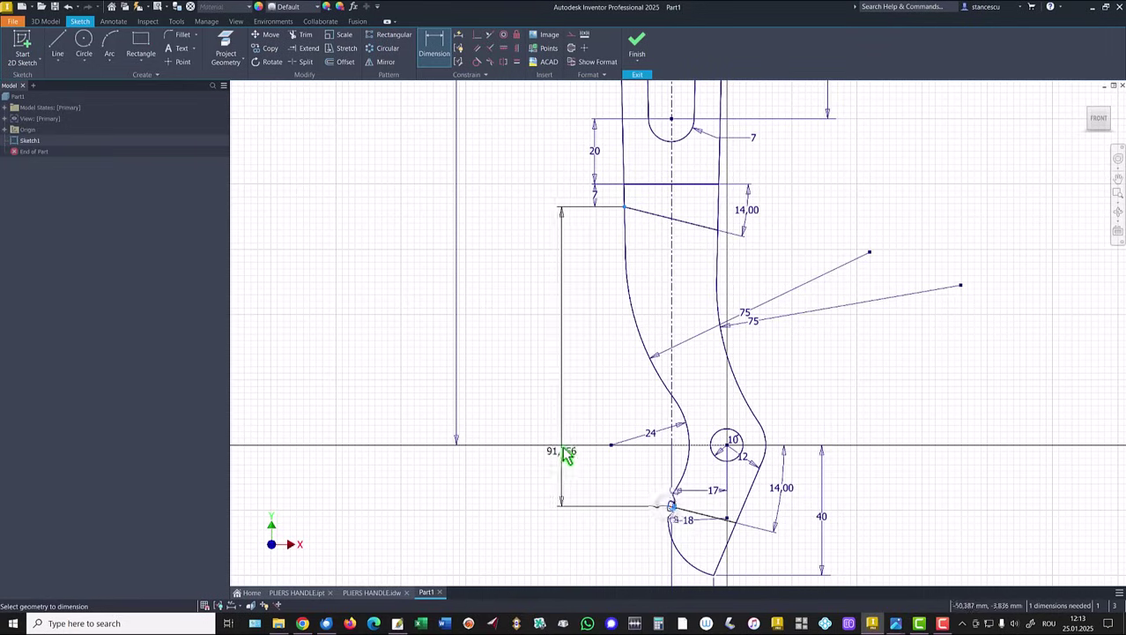
click(567, 377)
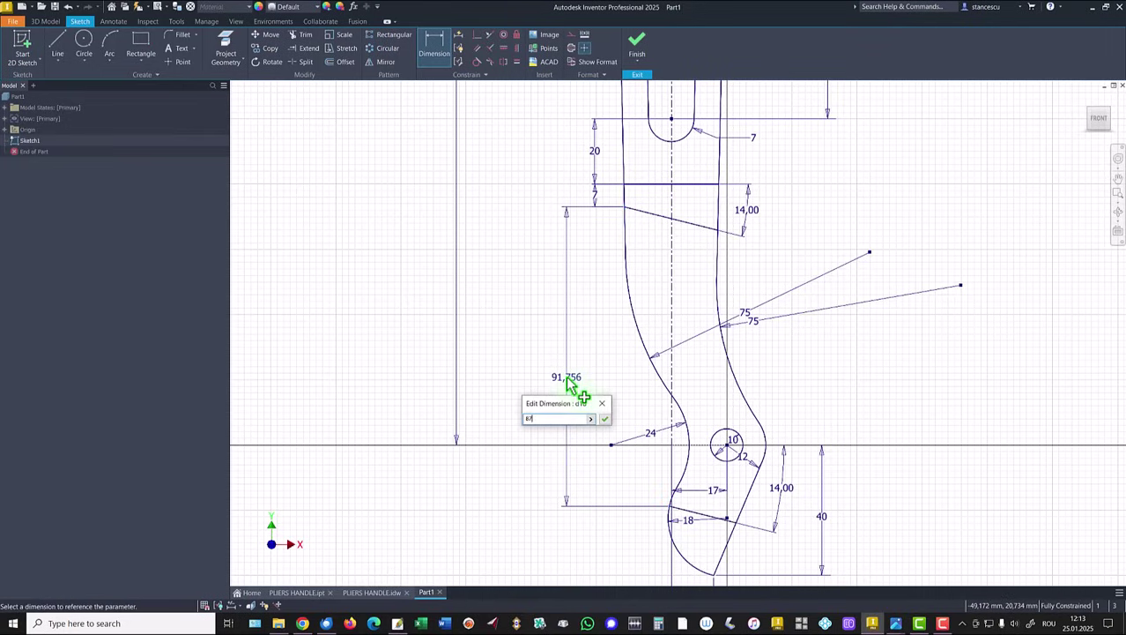
text(87)
key(Return)
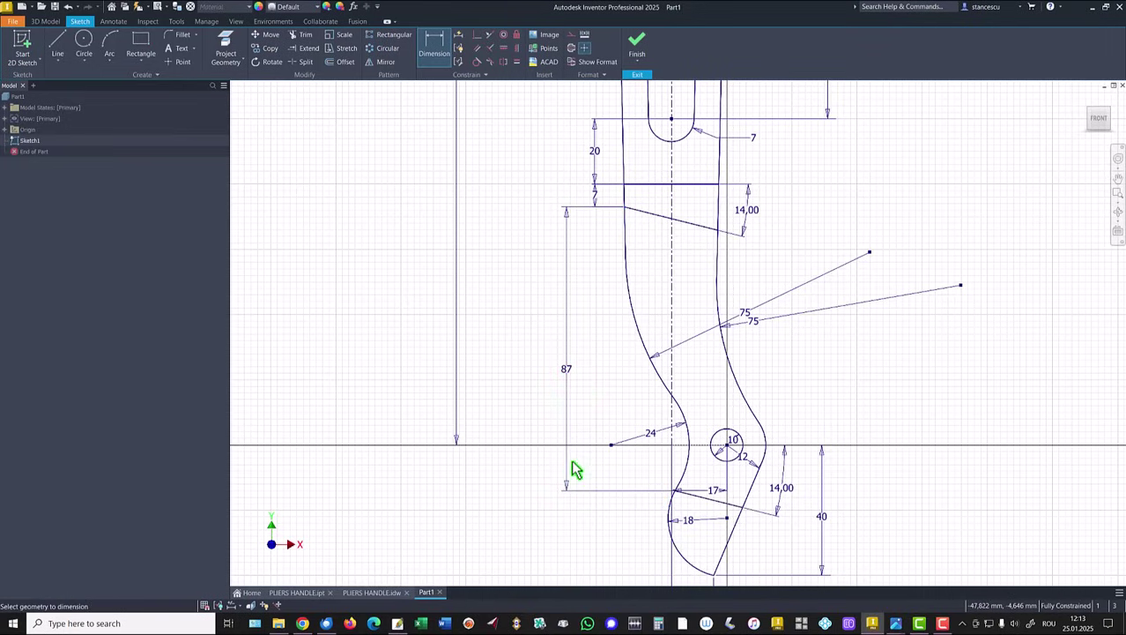
scroll(644, 483, up, 5)
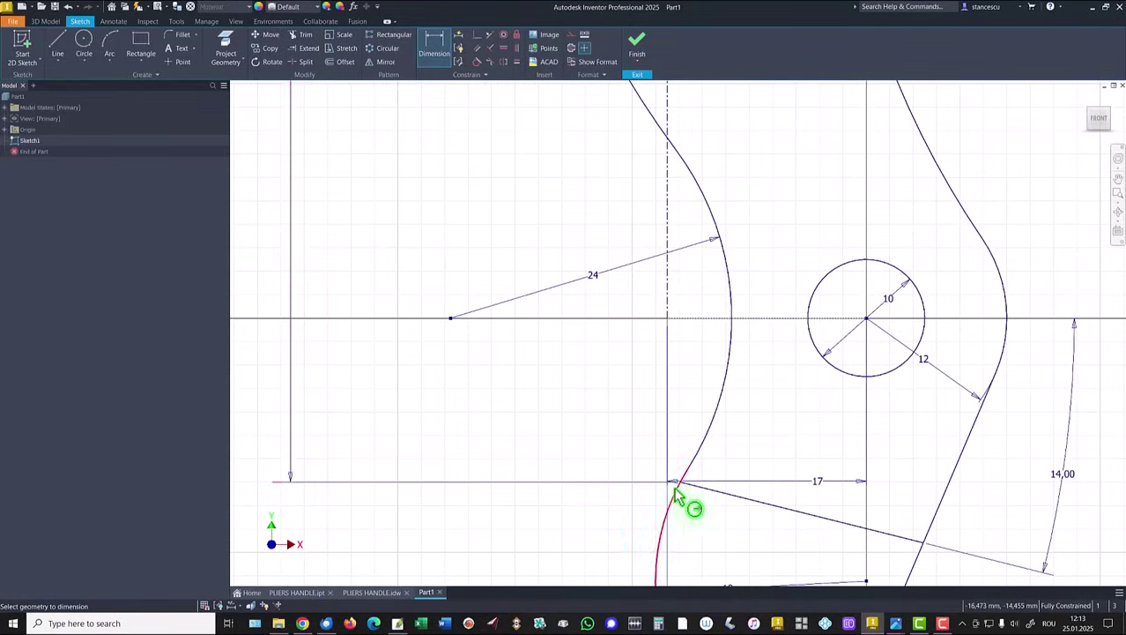
scroll(677, 498, up, 4)
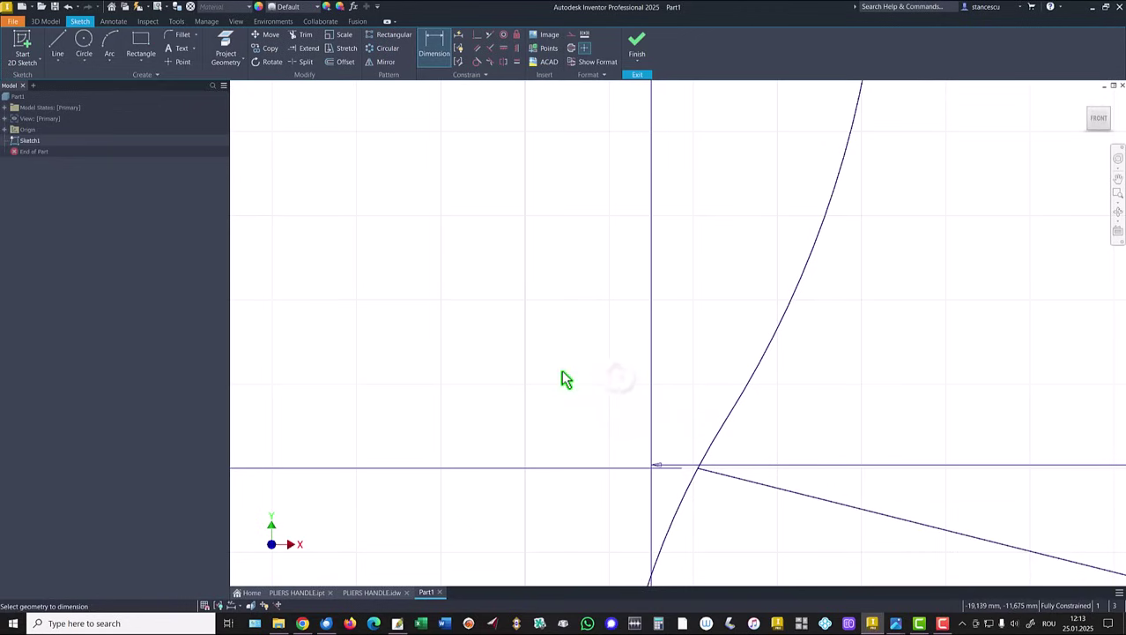
Step: Convert the handle's vertical centreline into a construction line
key(Home)
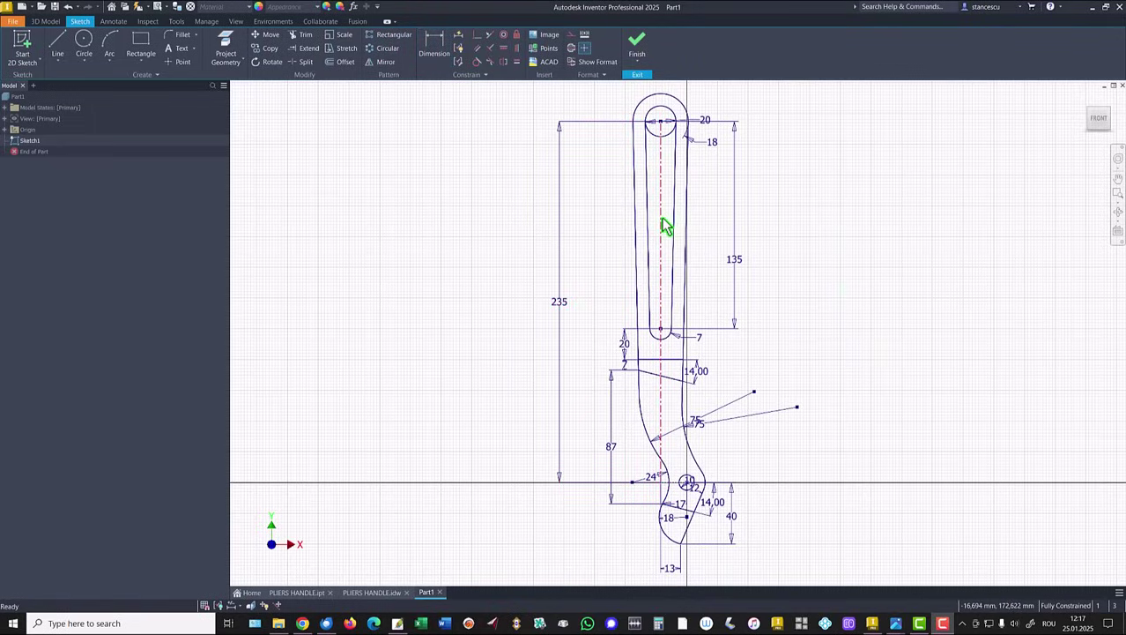
right_click(665, 226)
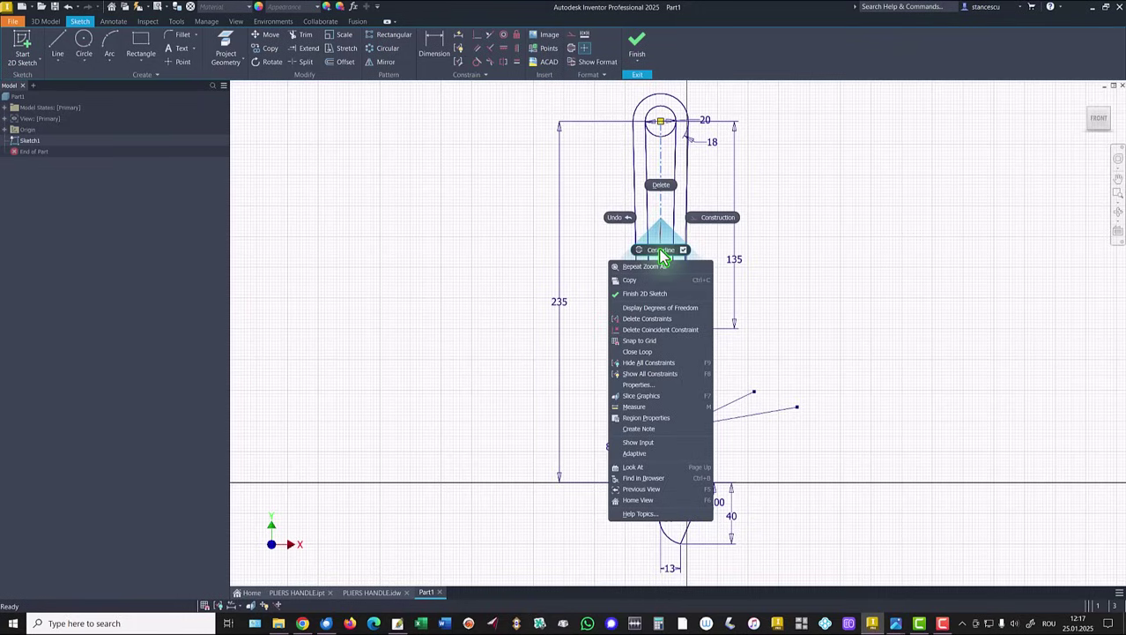
click(661, 251)
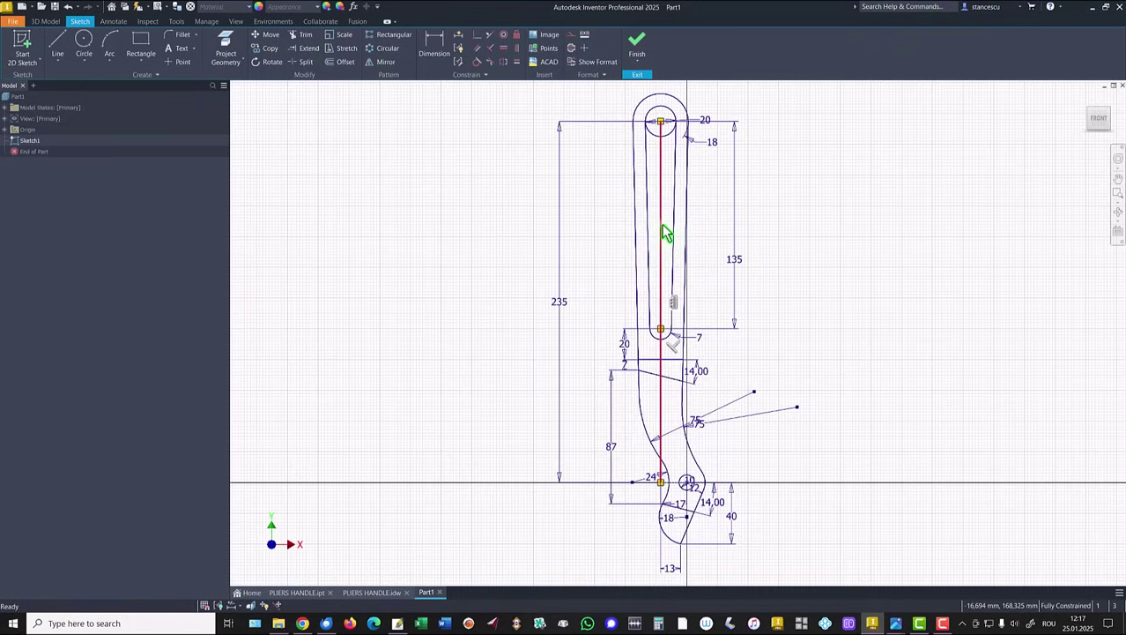
right_click(665, 233)
click(727, 227)
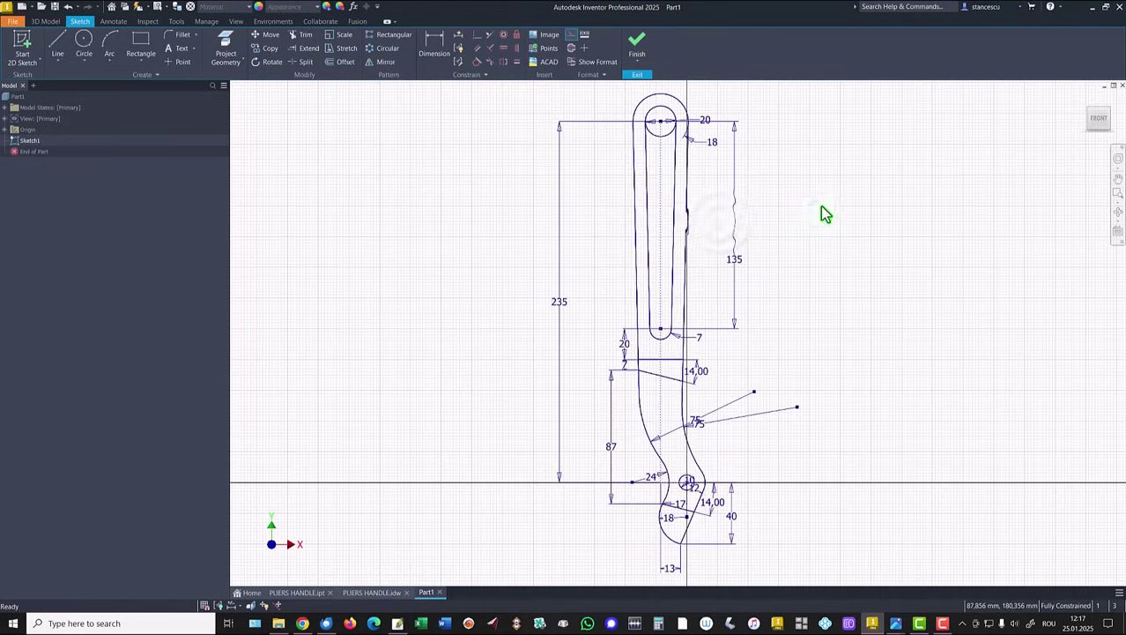
Step: Finish the sketch and switch to the PLIERS HANDLE.ipt part
click(639, 45)
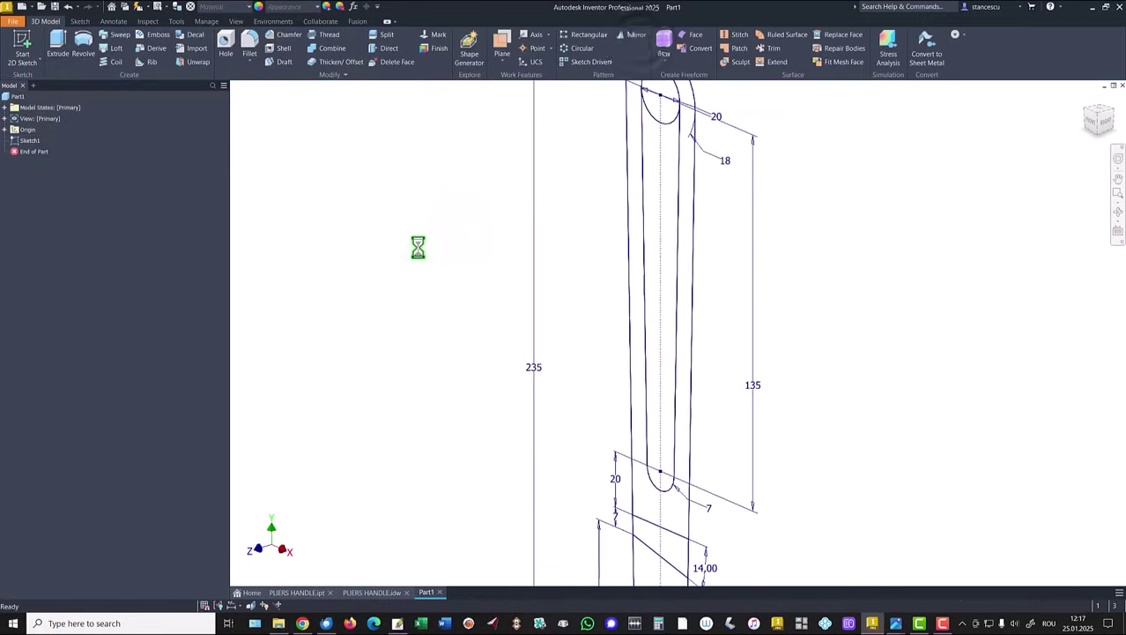
key(F6)
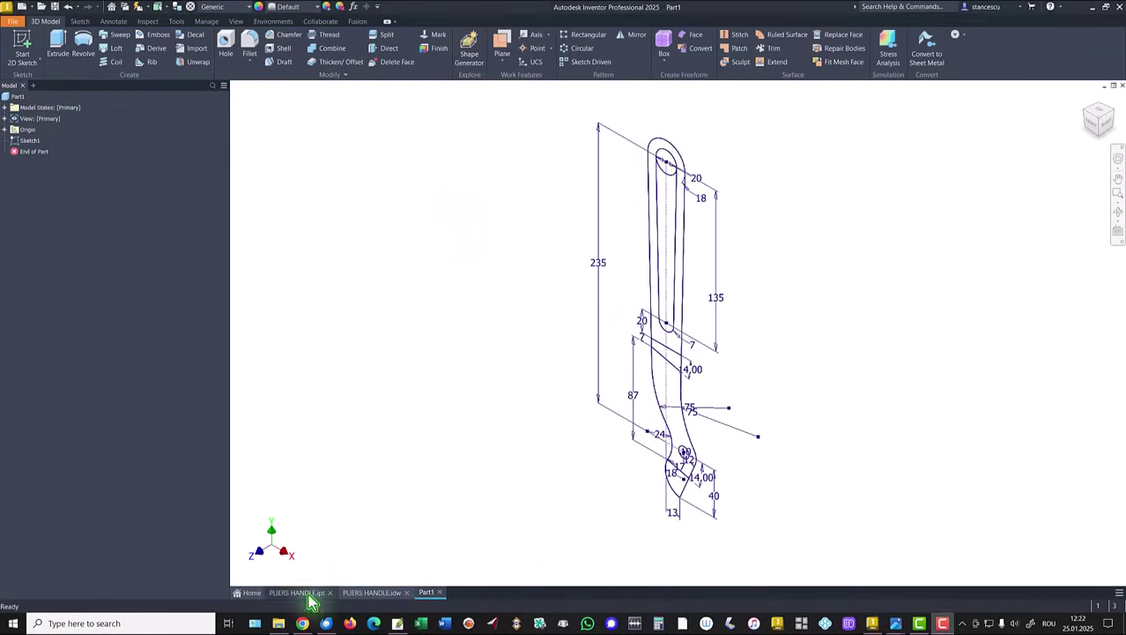
click(300, 592)
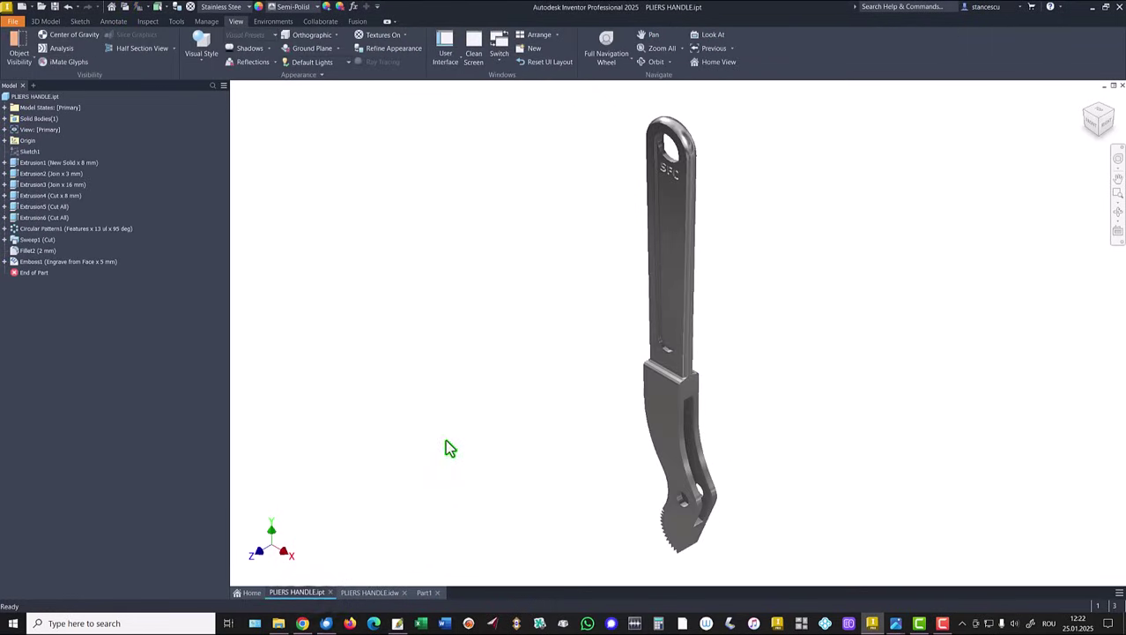
Step: Inspect the reference handle from several sides and check the thickness dimensions in the PLIERS HANDLE.idw drawing
shift+middle_drag(530, 338, 648, 199)
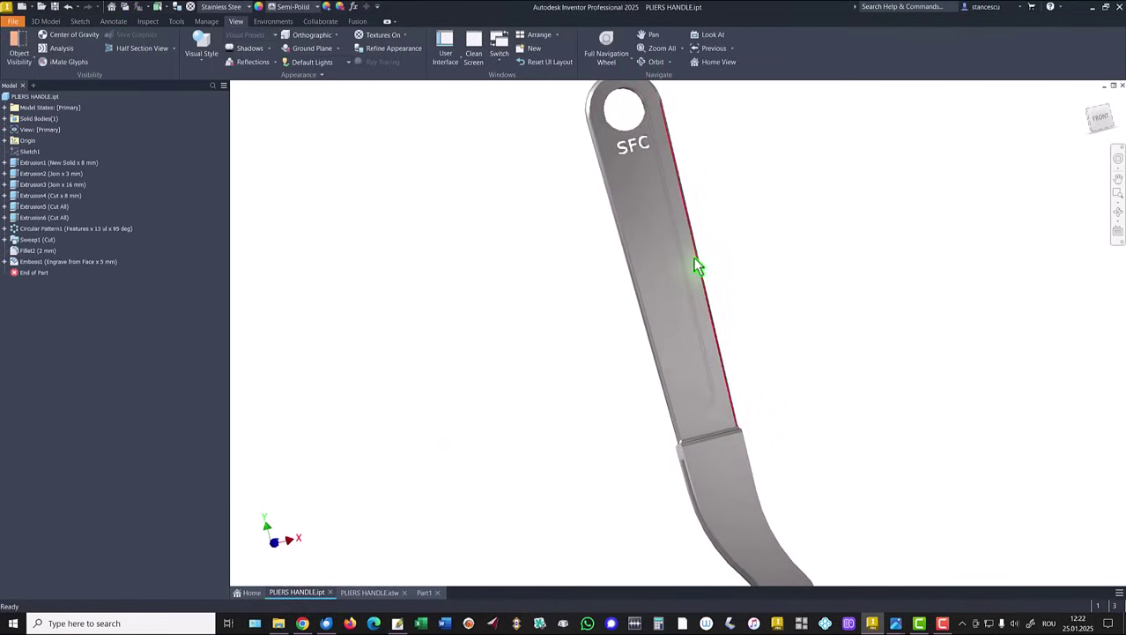
shift+middle_drag(699, 277, 511, 328)
key(F6)
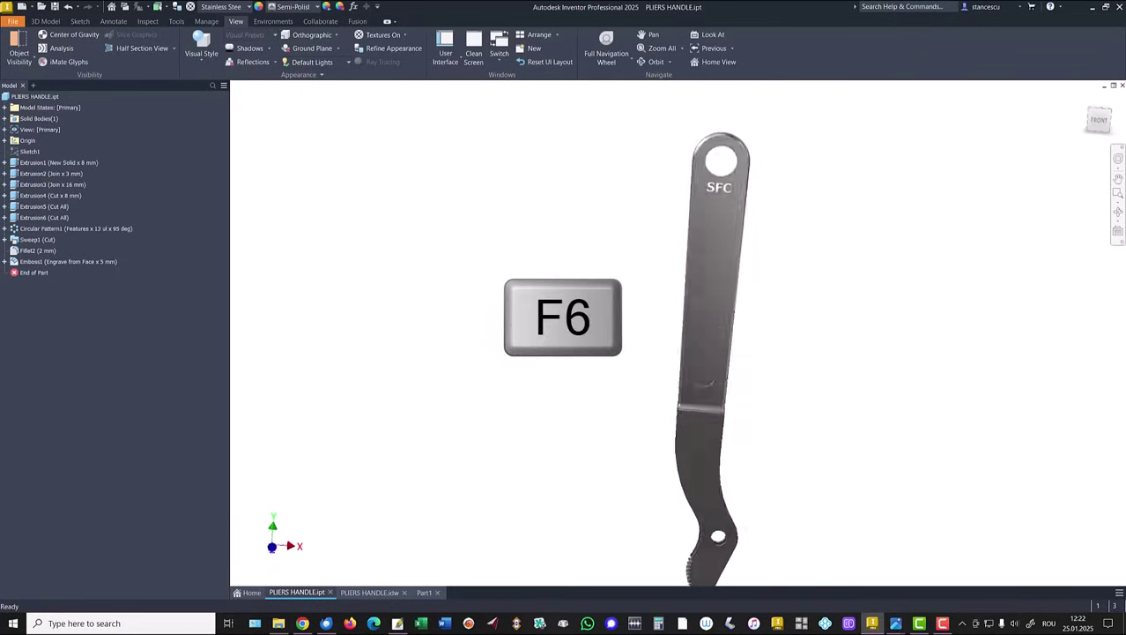
click(366, 593)
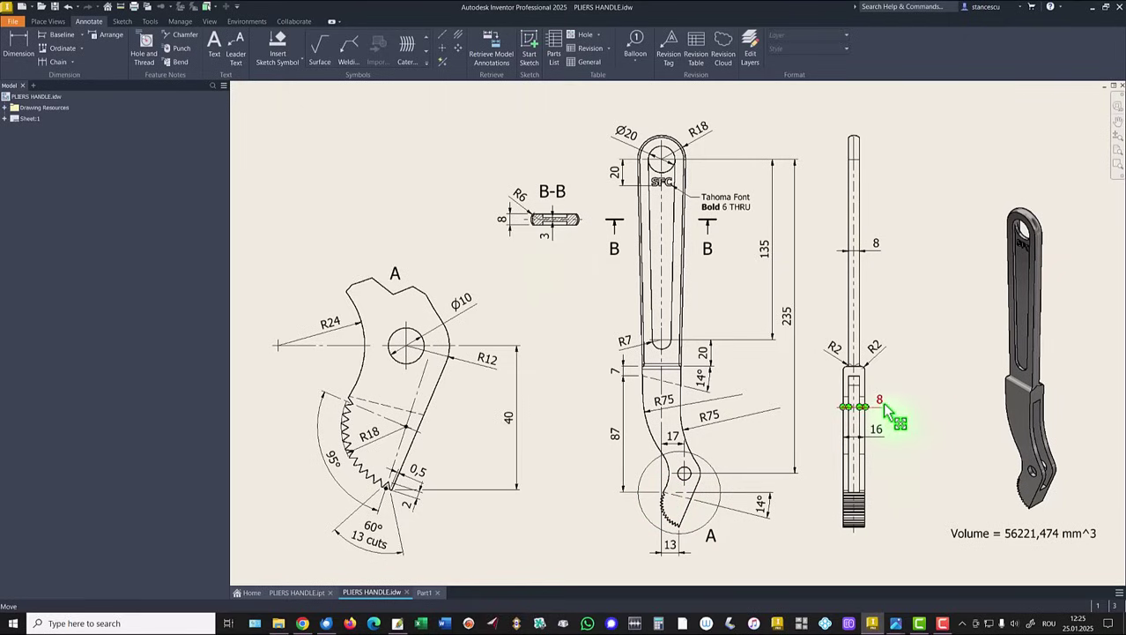
Step: In Part1, extrude the slot profile symmetrically 3 mm and join the surrounding grip profile as a symmetric 8 mm extrusion
click(426, 592)
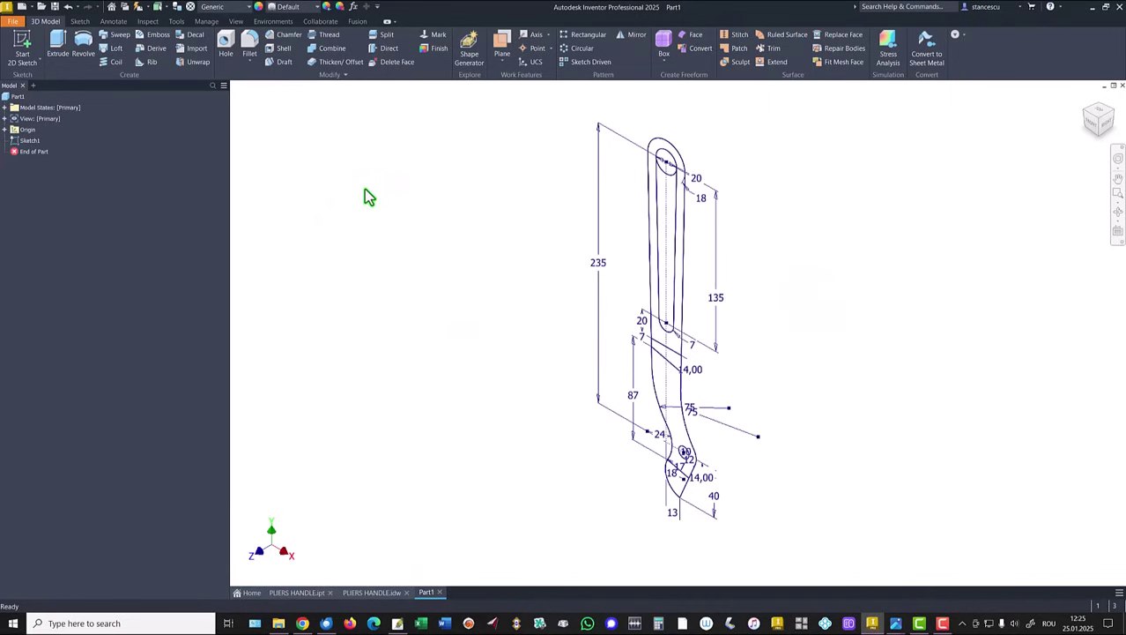
click(55, 44)
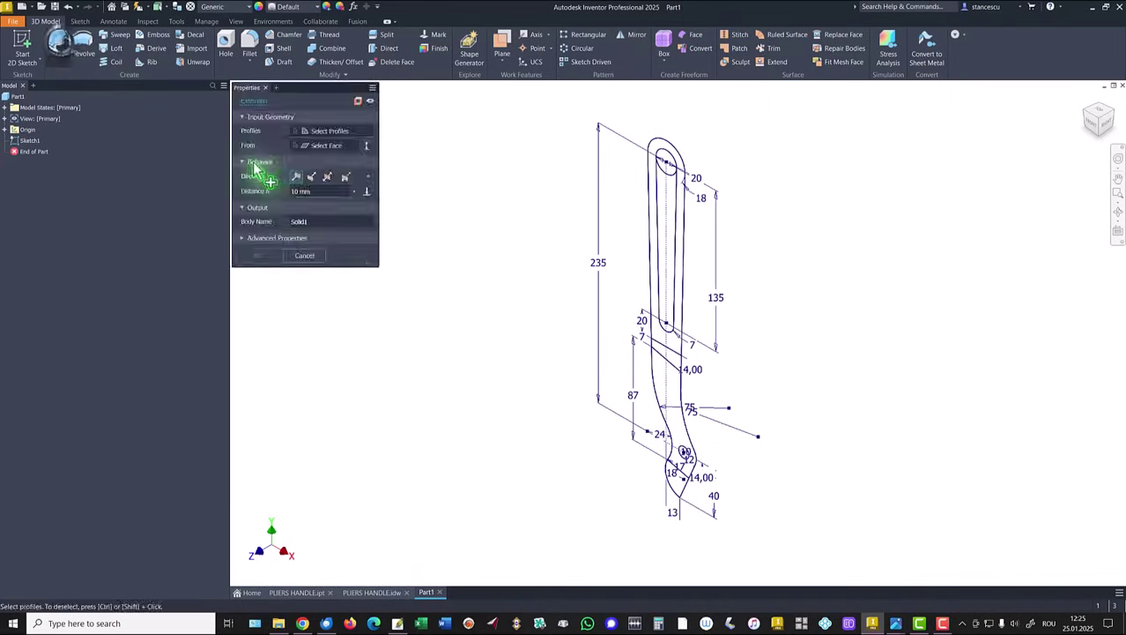
click(669, 224)
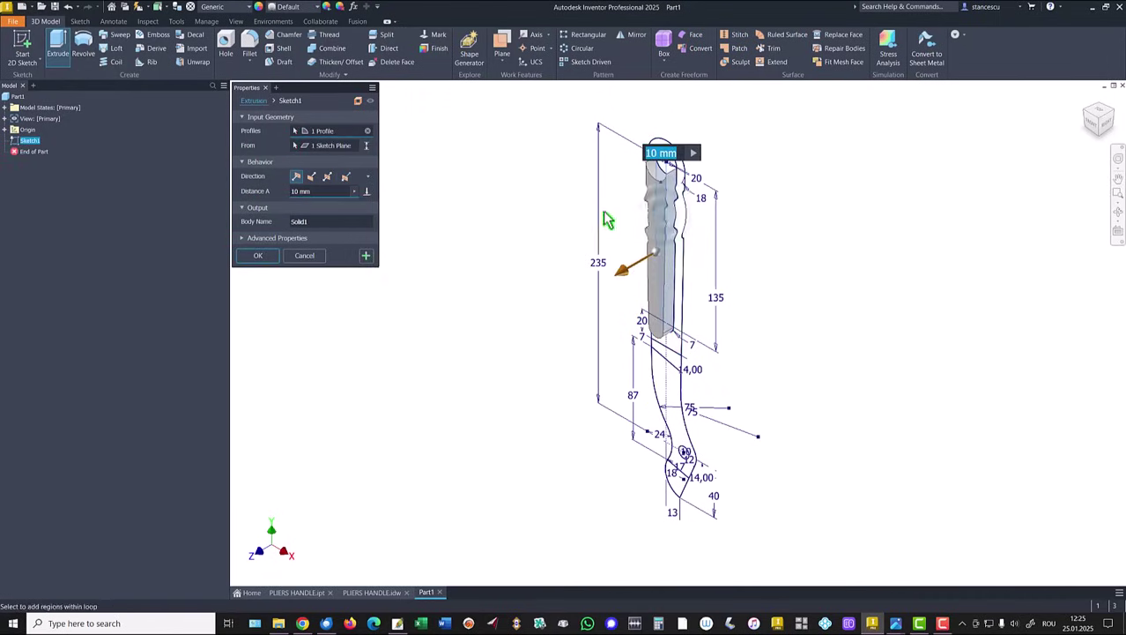
click(327, 177)
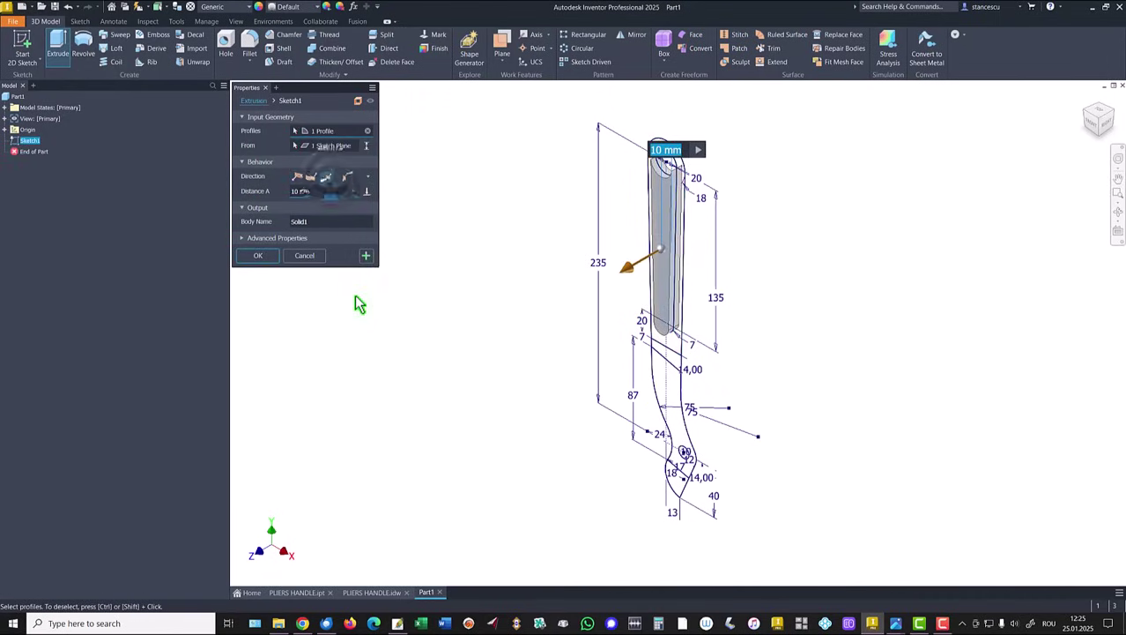
text(3)
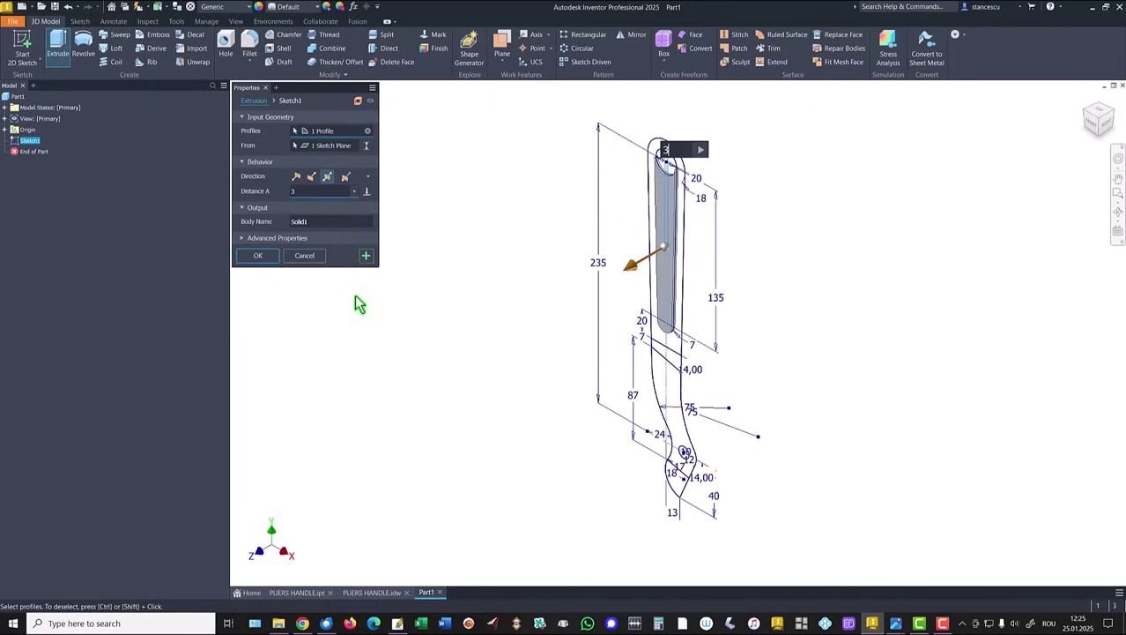
click(367, 260)
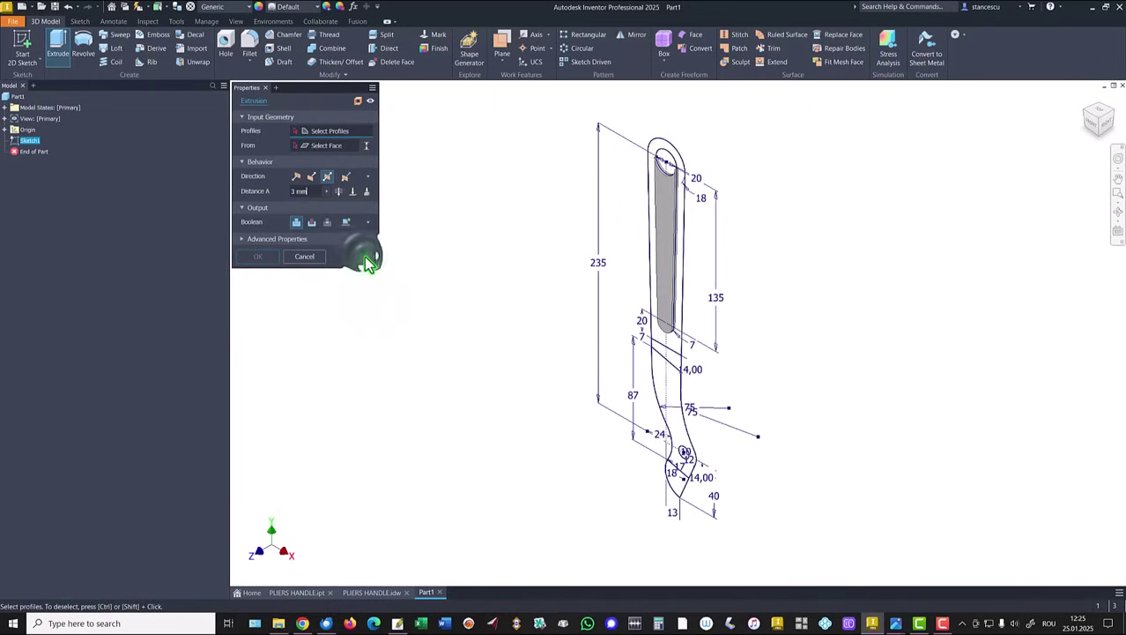
click(665, 340)
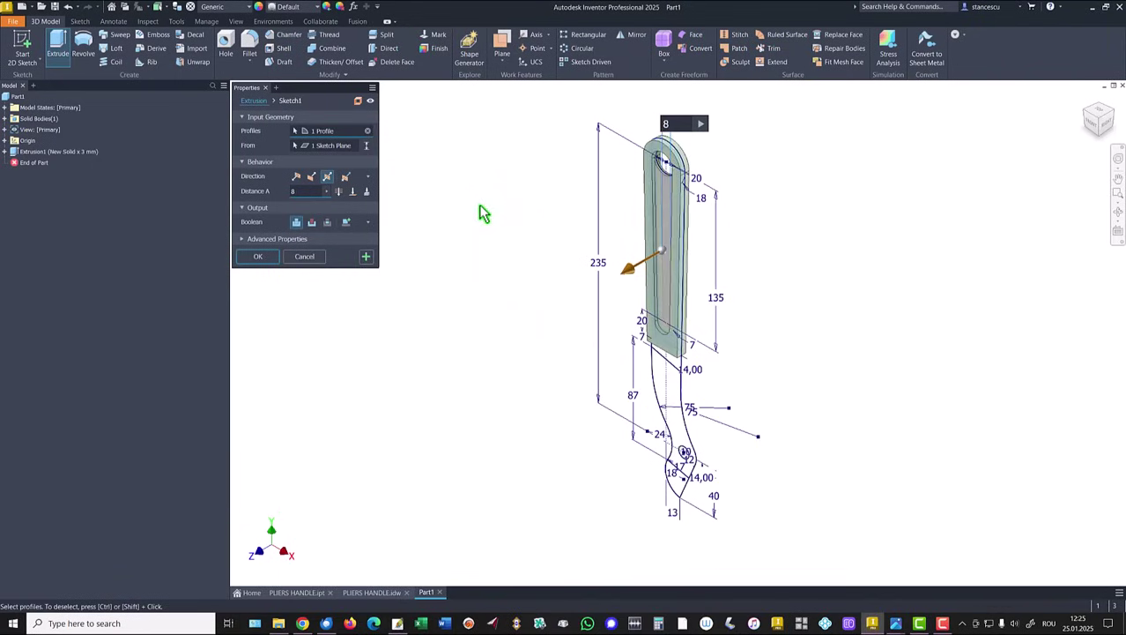
click(366, 256)
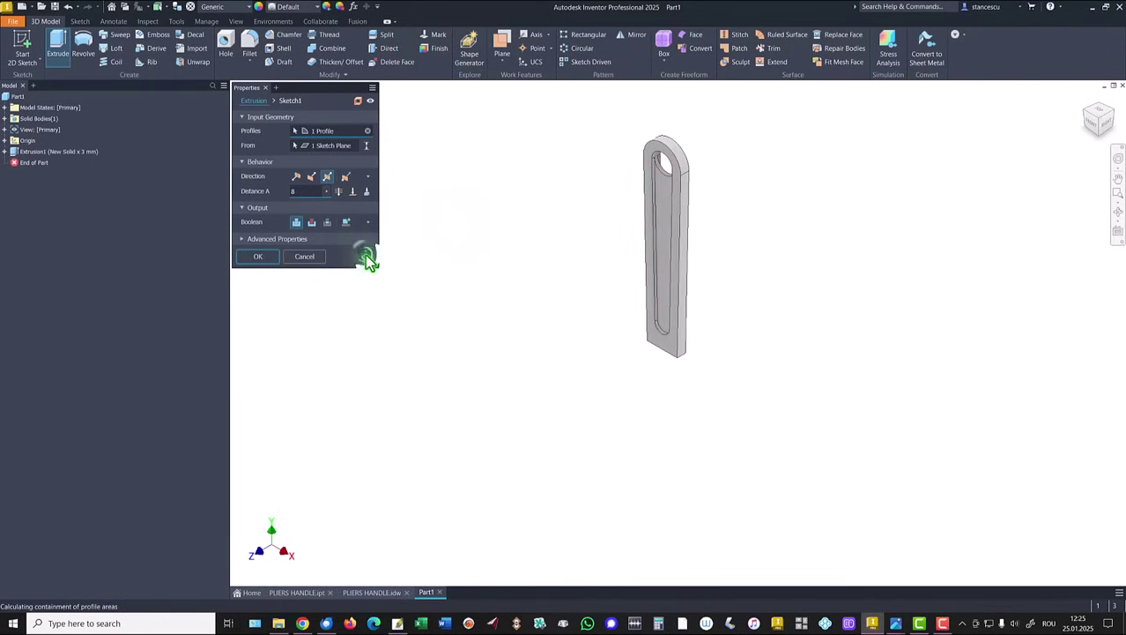
Step: Extrude the three lower jaw profiles of the sketch symmetrically by 16 mm, joined to the grip
shift+middle_drag(718, 421, 765, 385)
scroll(681, 363, down, 2)
click(676, 329)
click(667, 388)
click(679, 510)
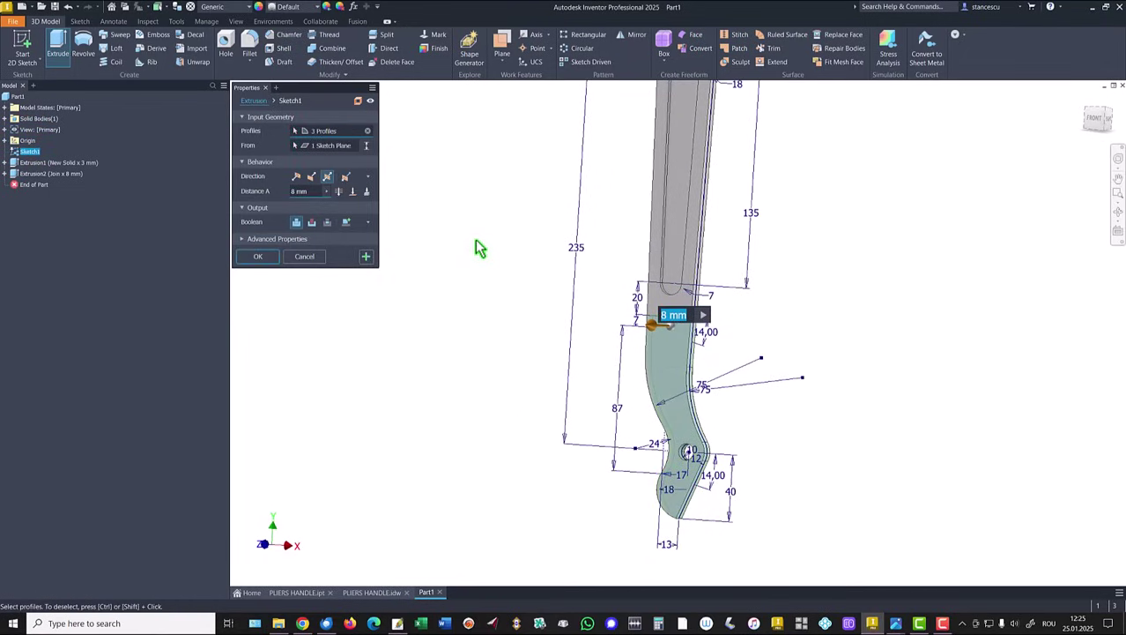
text(1)
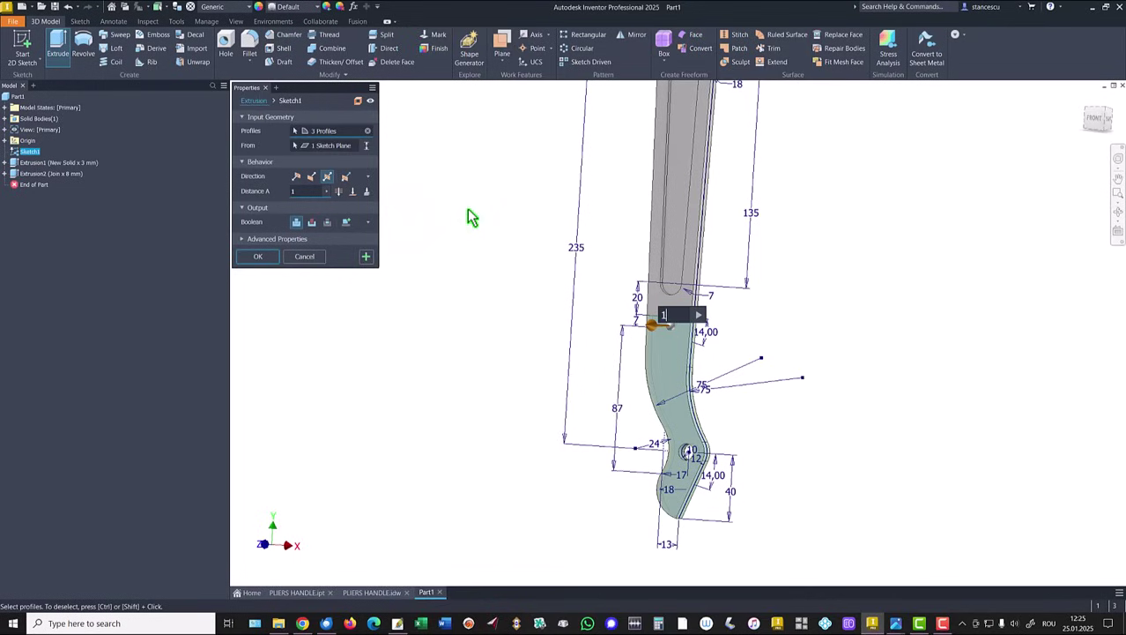
text(6)
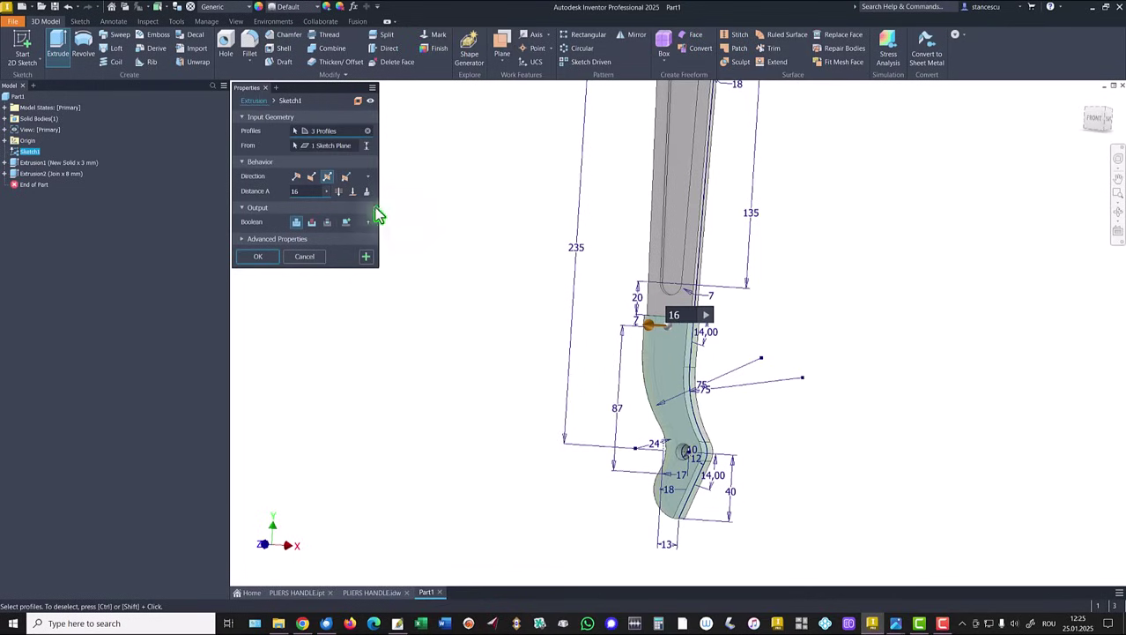
click(367, 256)
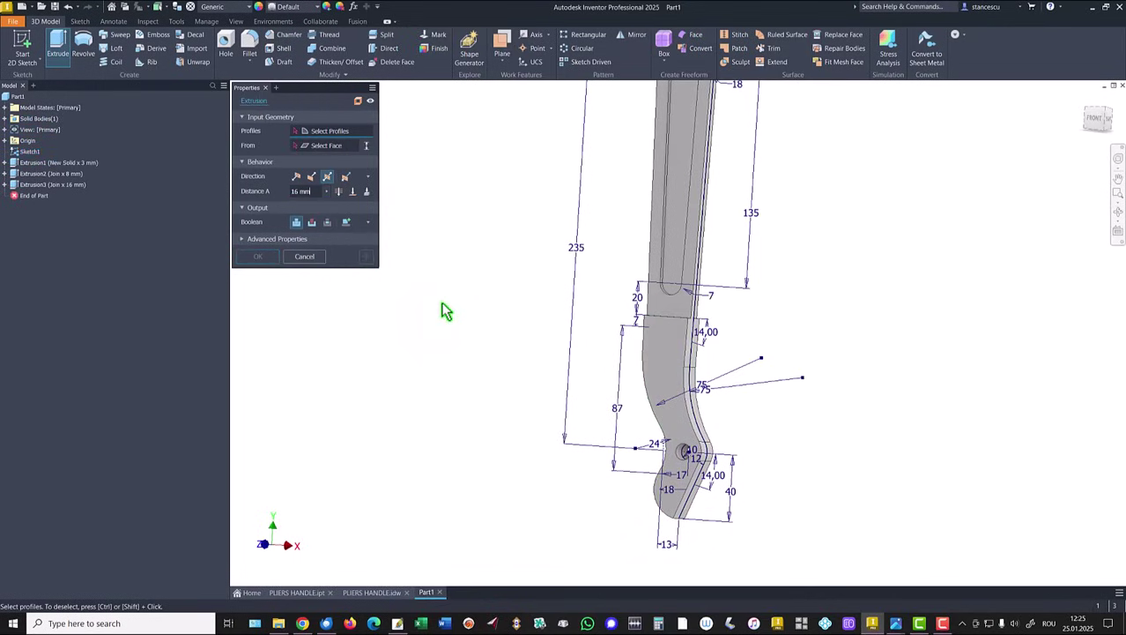
Step: Cut the region between the two slanted lines symmetrically 8 mm wide through the middle of the jaw section
click(663, 379)
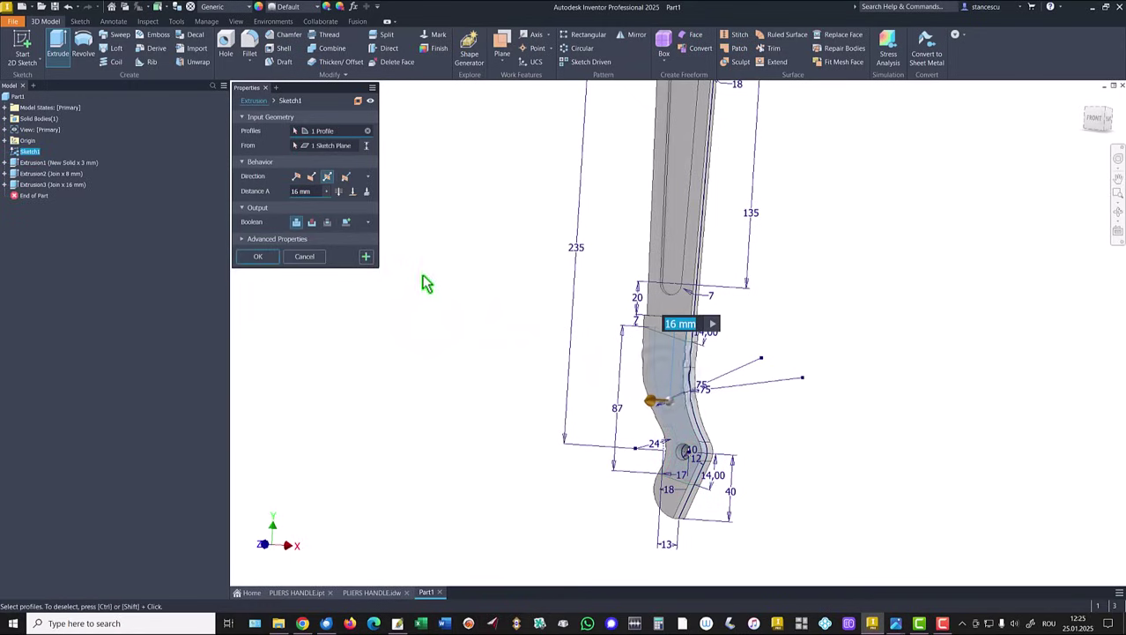
click(312, 222)
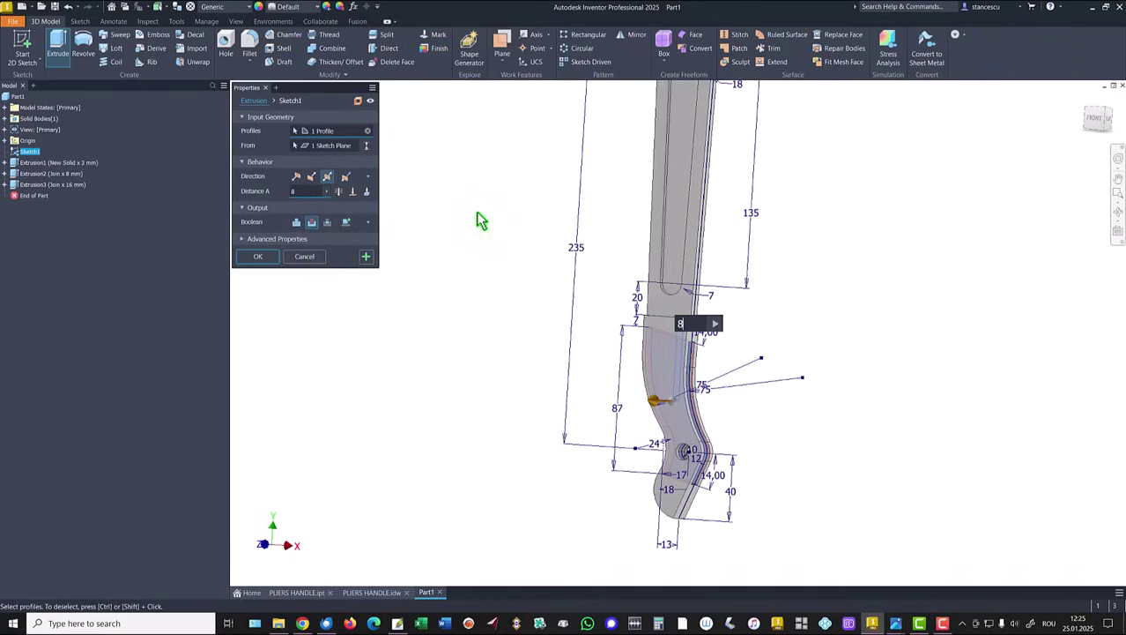
click(257, 257)
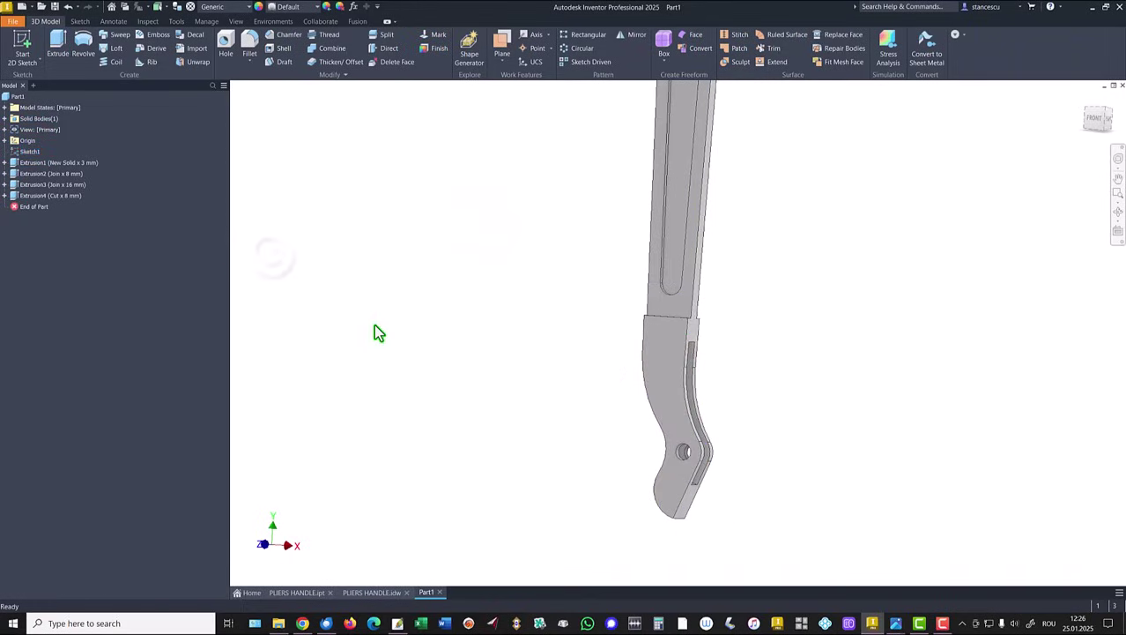
key(F6)
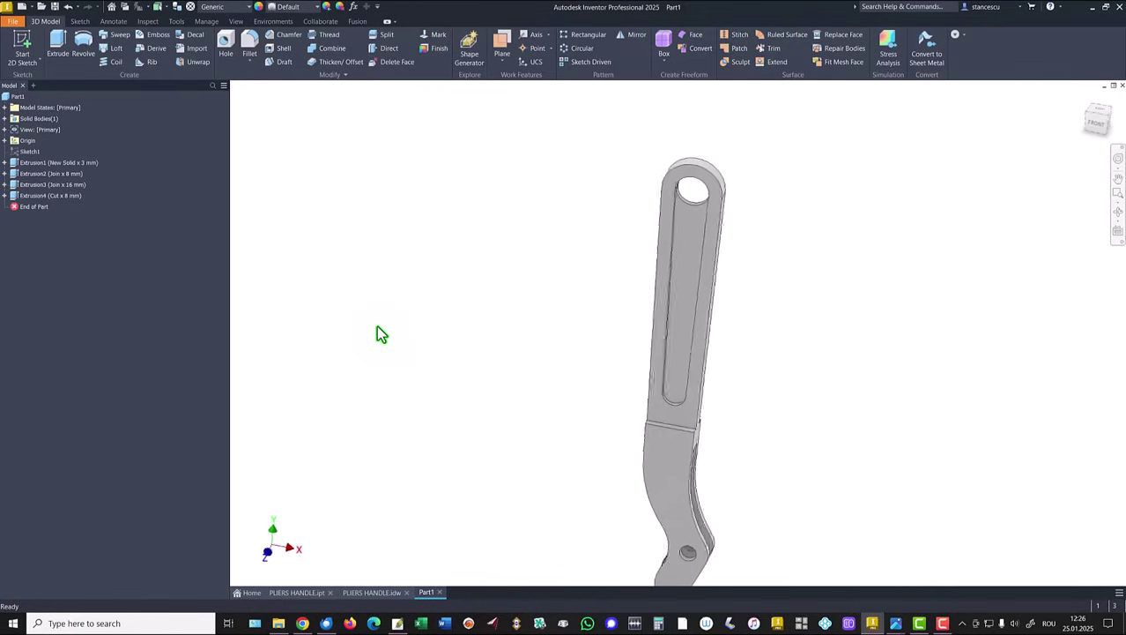
key(F6)
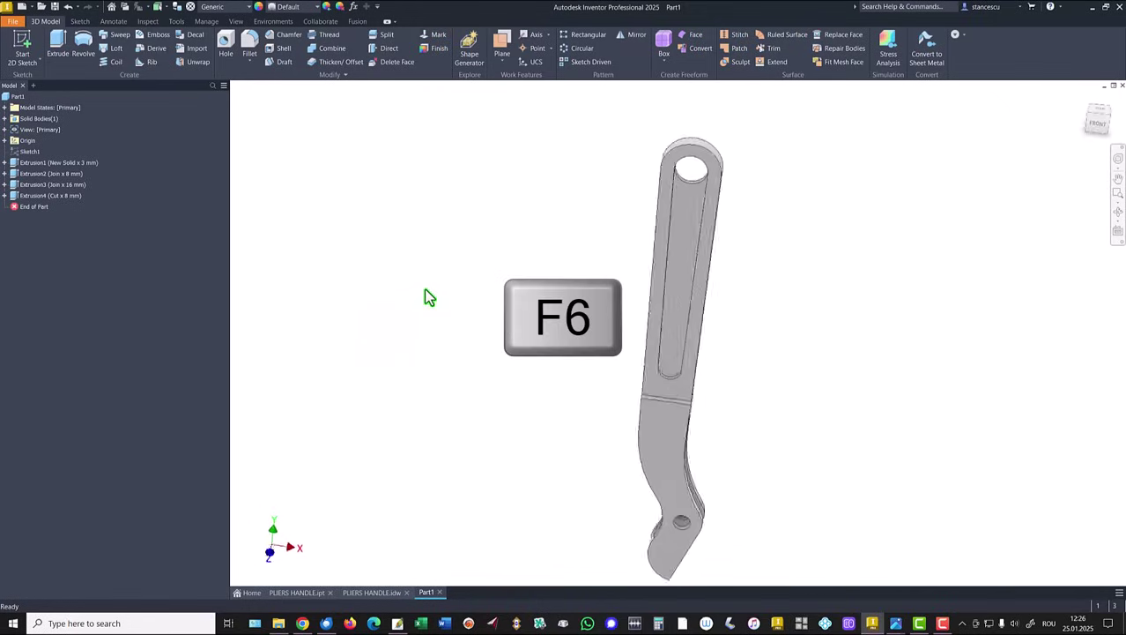
Step: Examine the tooth angle, depth, offset and pattern dimensions in detail A of the PLIERS HANDLE.idw drawing
click(386, 596)
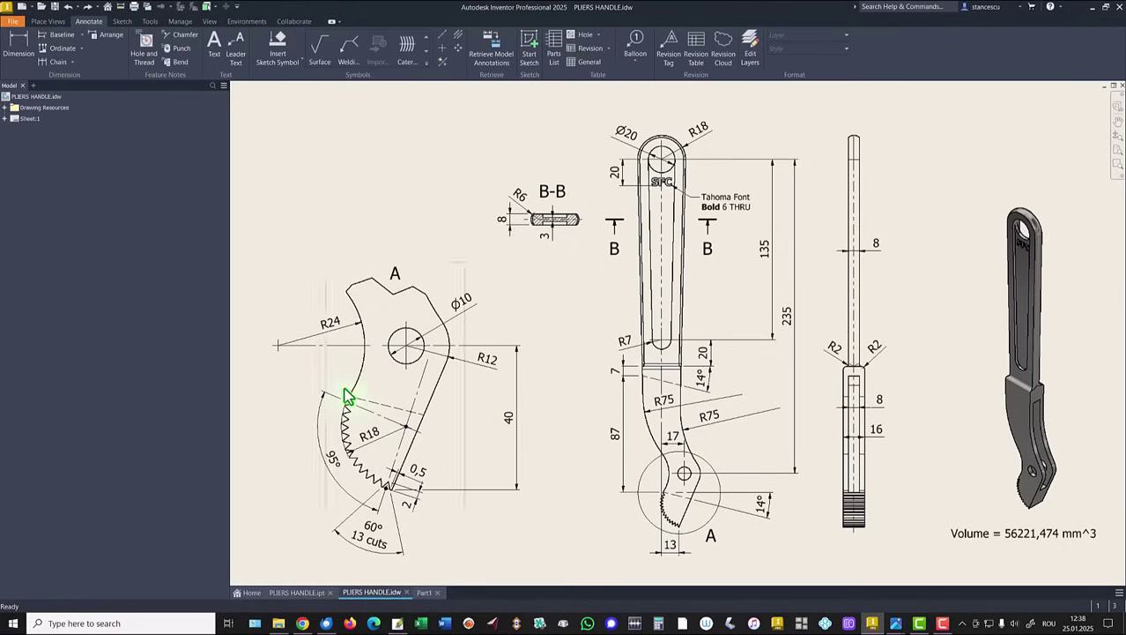
click(365, 495)
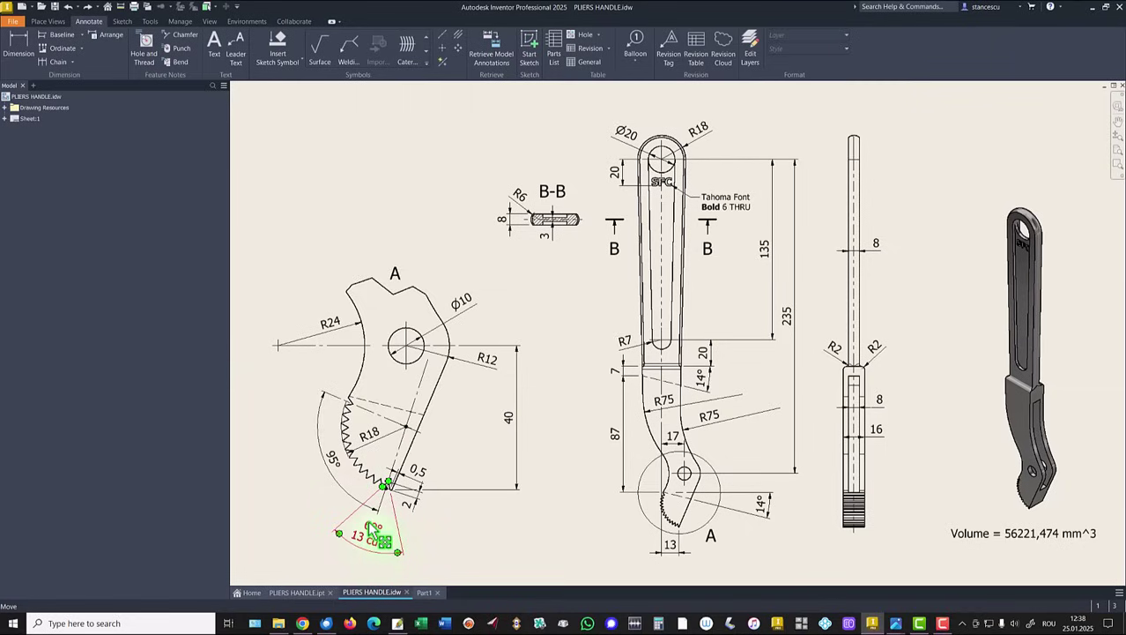
drag(371, 527, 375, 515)
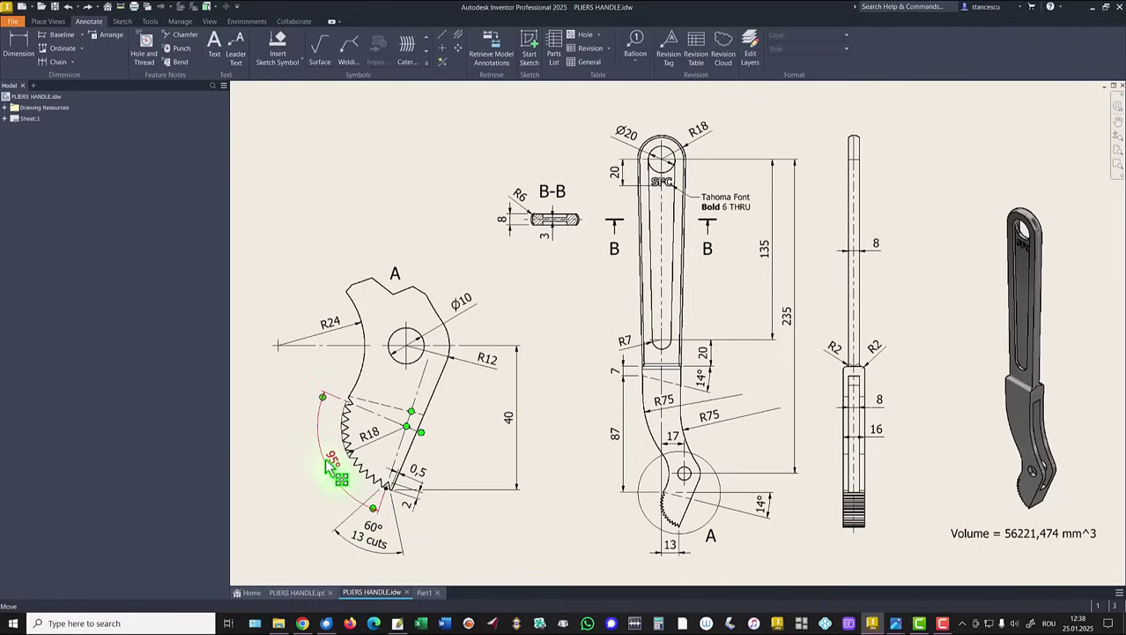
scroll(347, 478, down, 6)
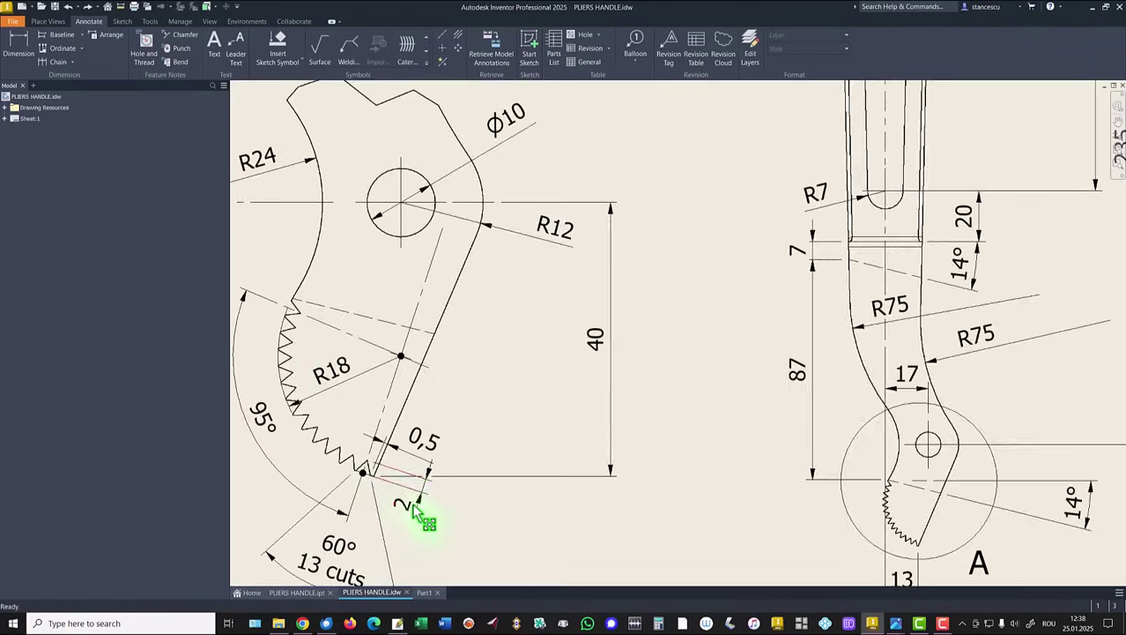
mouse_move(402, 510)
middle_down()
mouse_move(422, 487)
mouse_move(539, 467)
middle_up()
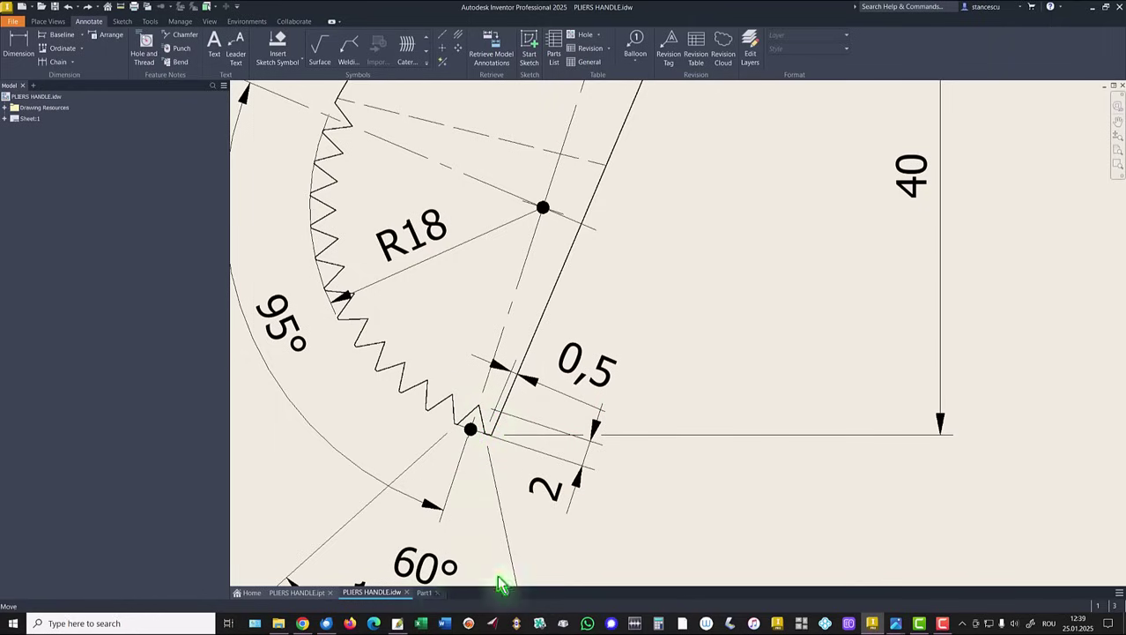
key(Home)
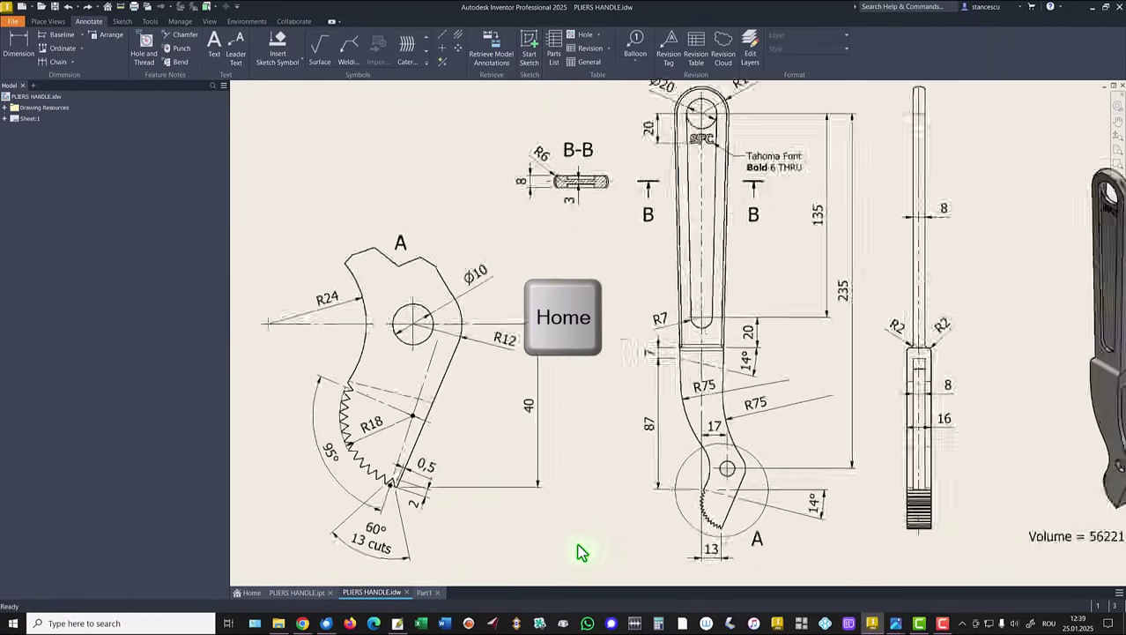
Step: In Part1, start a sketch on the front face of the jaw and project the jaw's curved lower edge
click(424, 593)
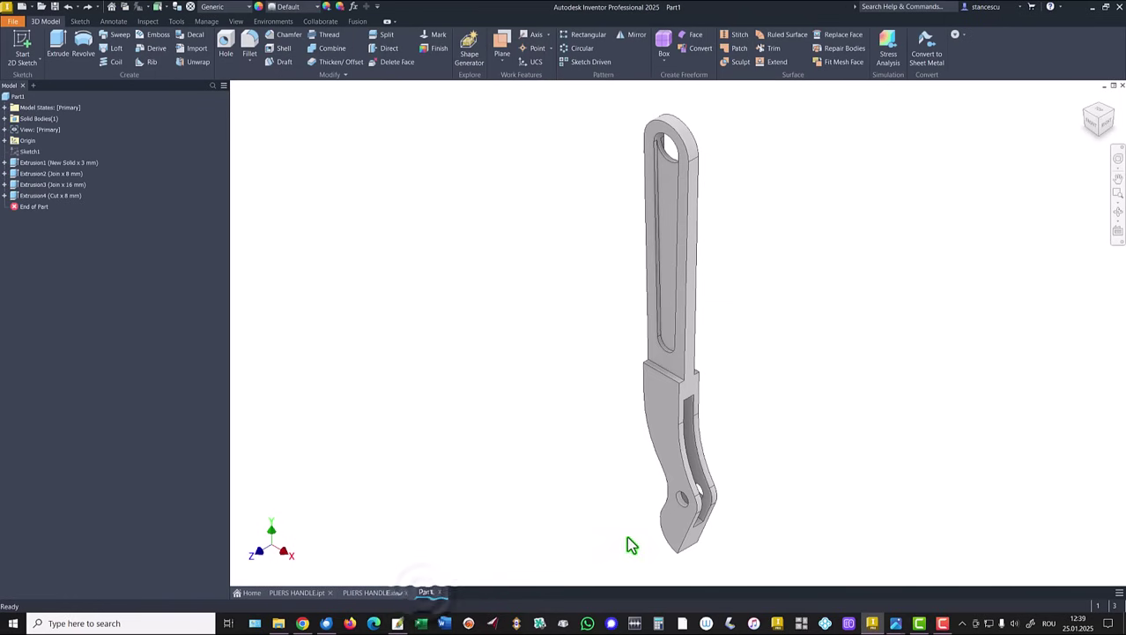
click(675, 534)
click(744, 527)
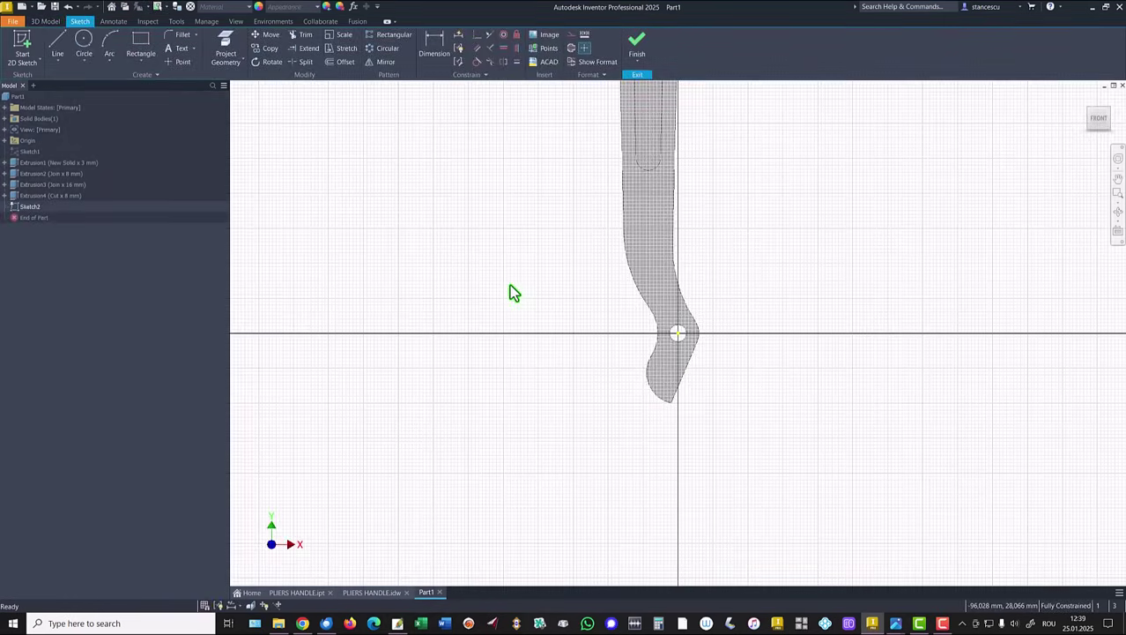
scroll(665, 370, up, 10)
scroll(669, 383, down, 5)
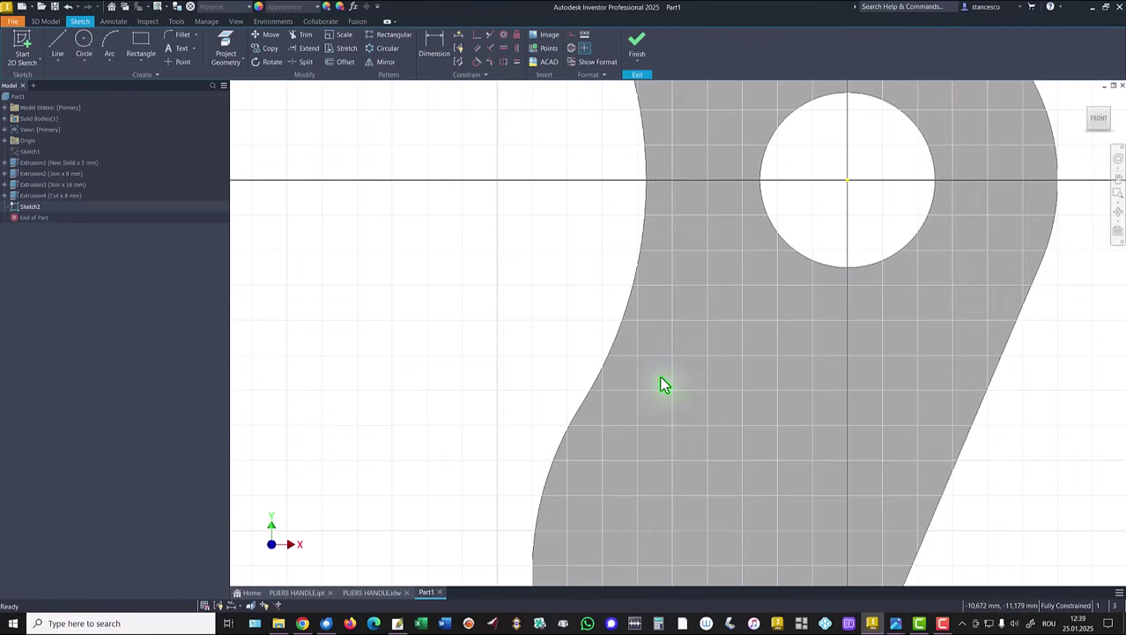
middle_drag(673, 392, 614, 213)
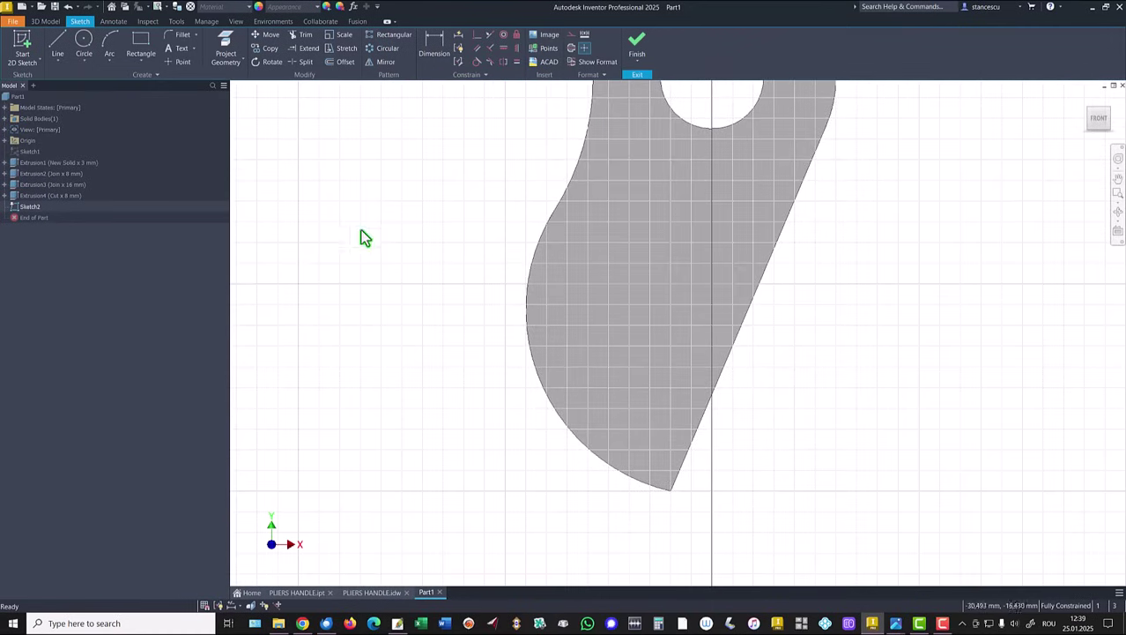
click(225, 48)
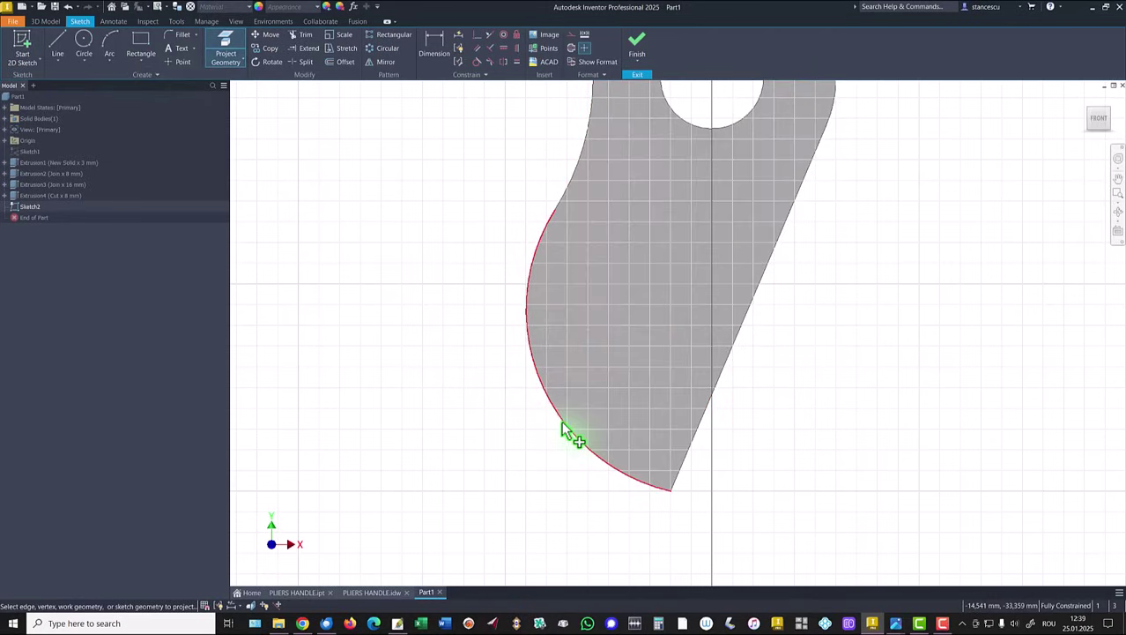
Step: Draw a line from the projected arc's centre to a point on the arc just beside the jaw tip
click(57, 44)
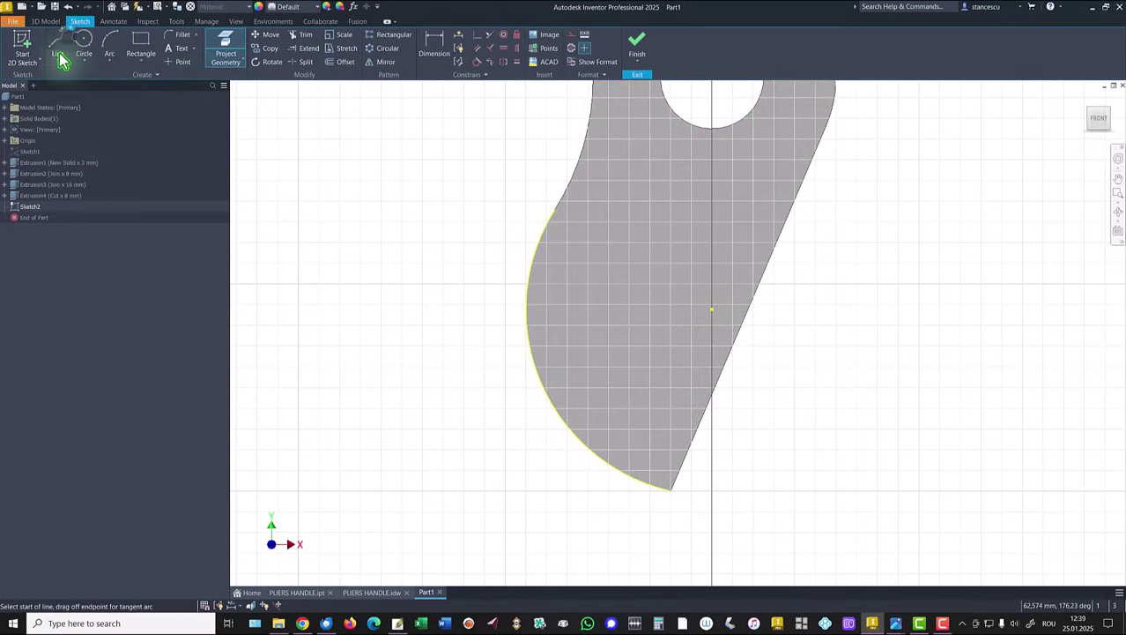
click(710, 308)
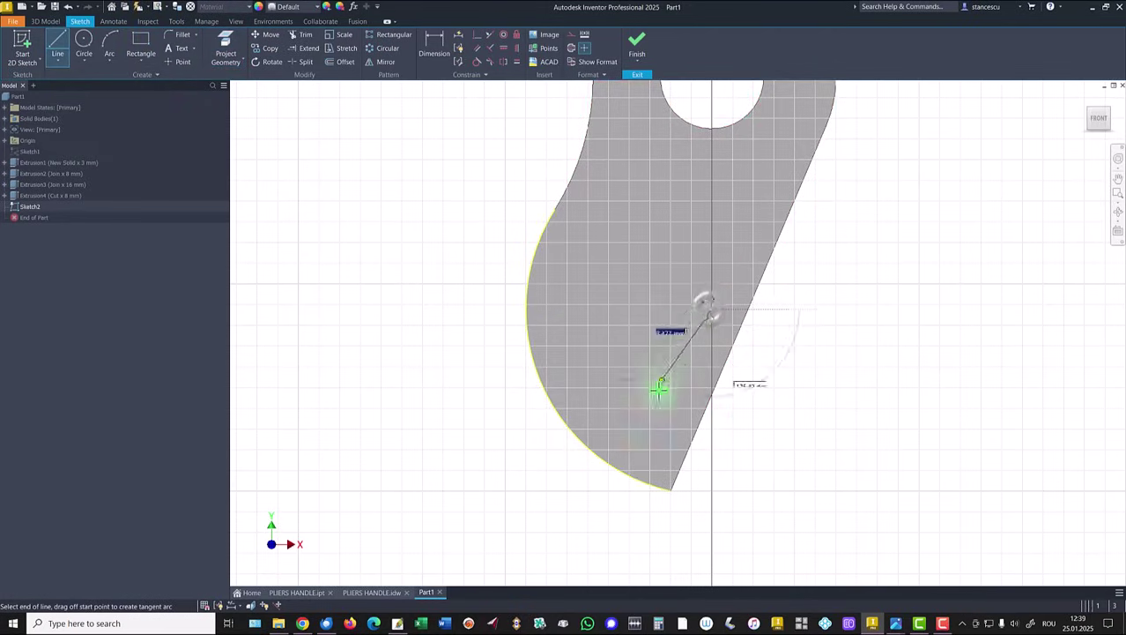
double_click(656, 485)
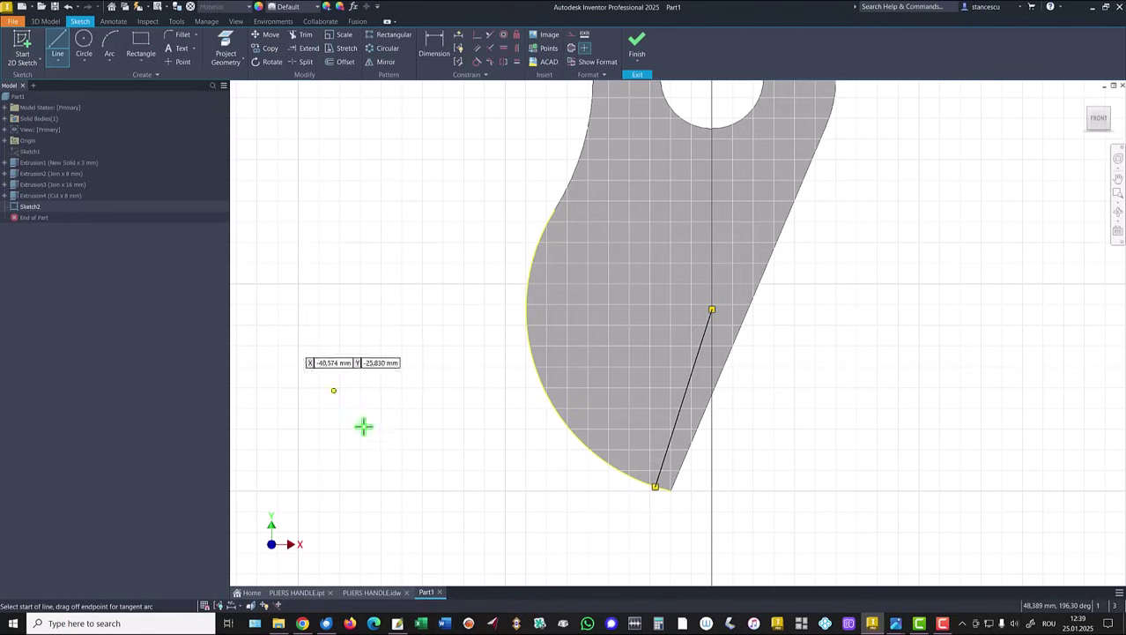
scroll(538, 467, up, 3)
middle_drag(581, 470, 380, 374)
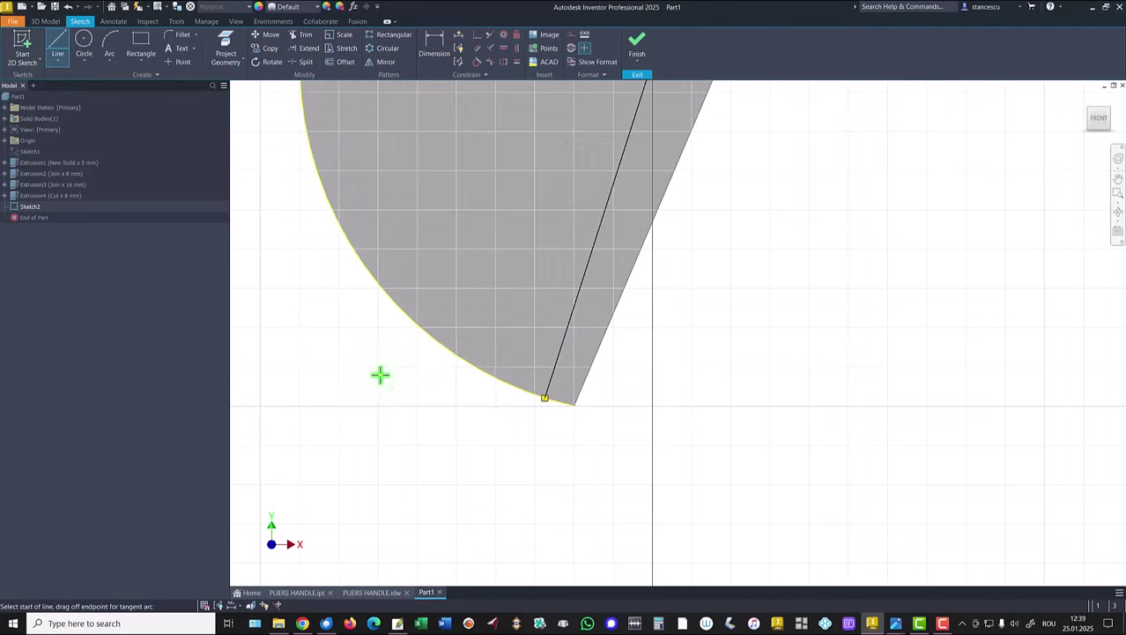
Step: Draw two lines forming an inverted V notch, from the projected arc up to the radial centre line and back to the arc near the jaw tip
click(506, 382)
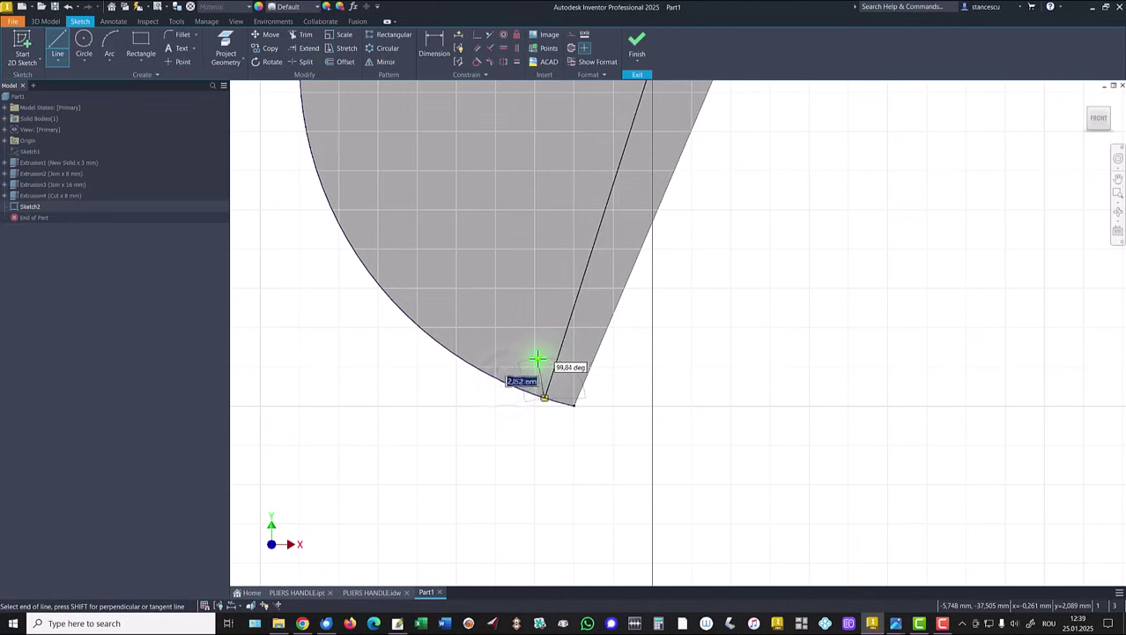
key(Escape)
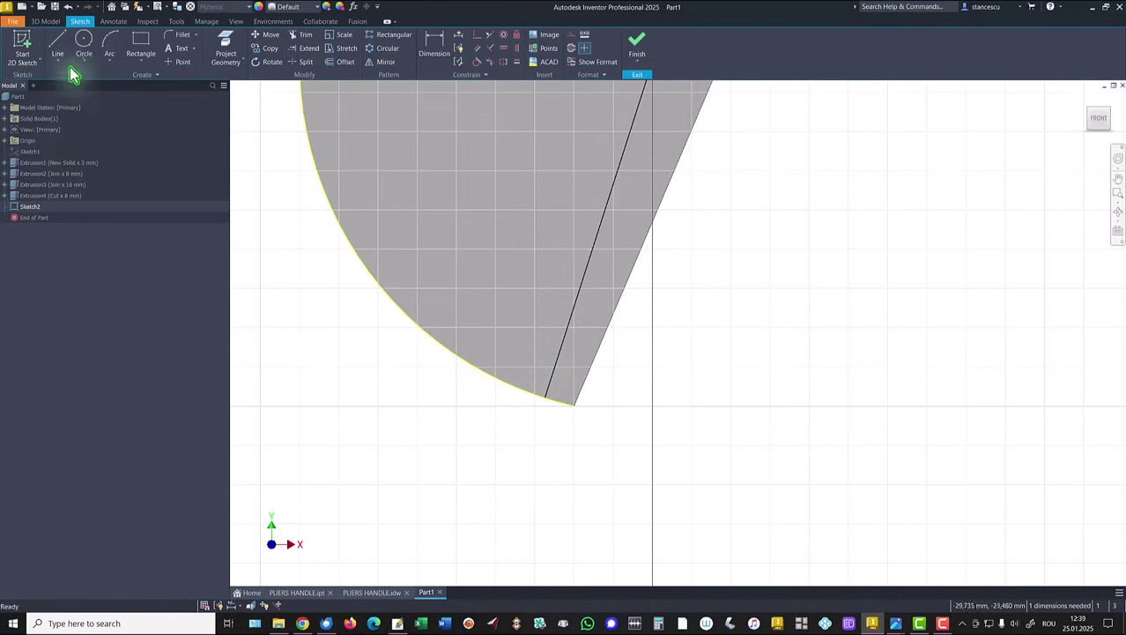
click(63, 53)
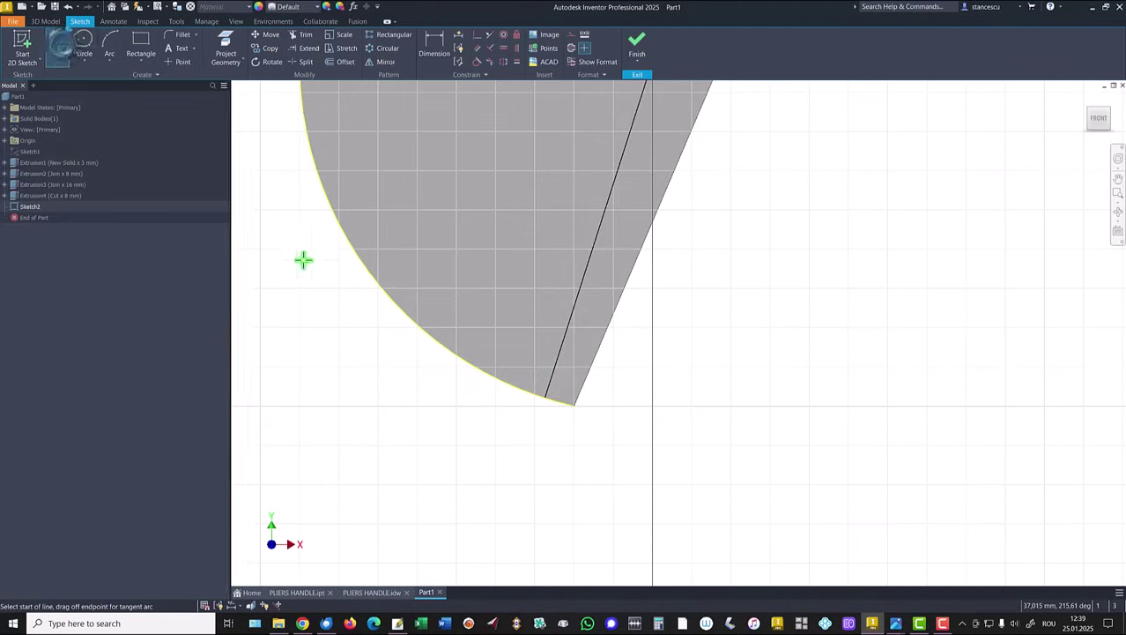
click(470, 362)
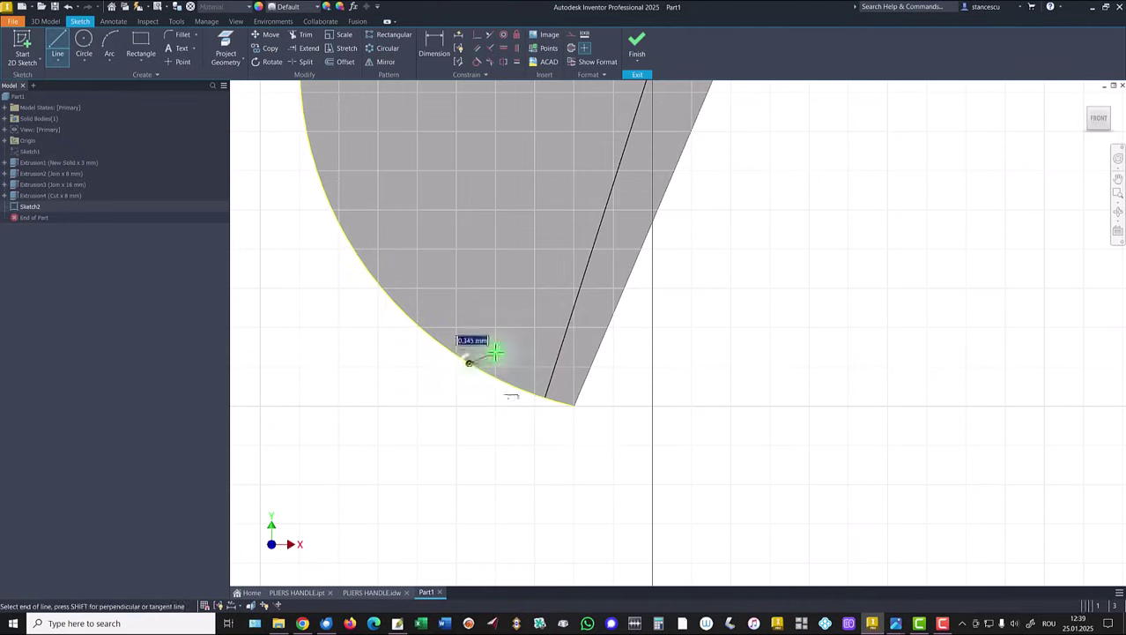
double_click(568, 329)
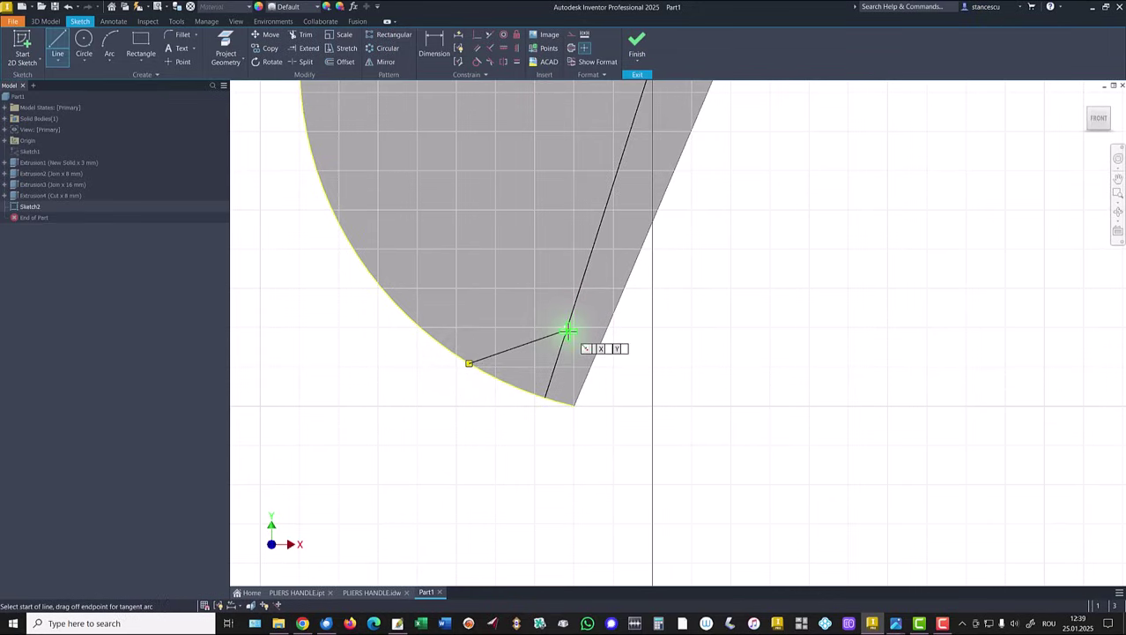
click(569, 329)
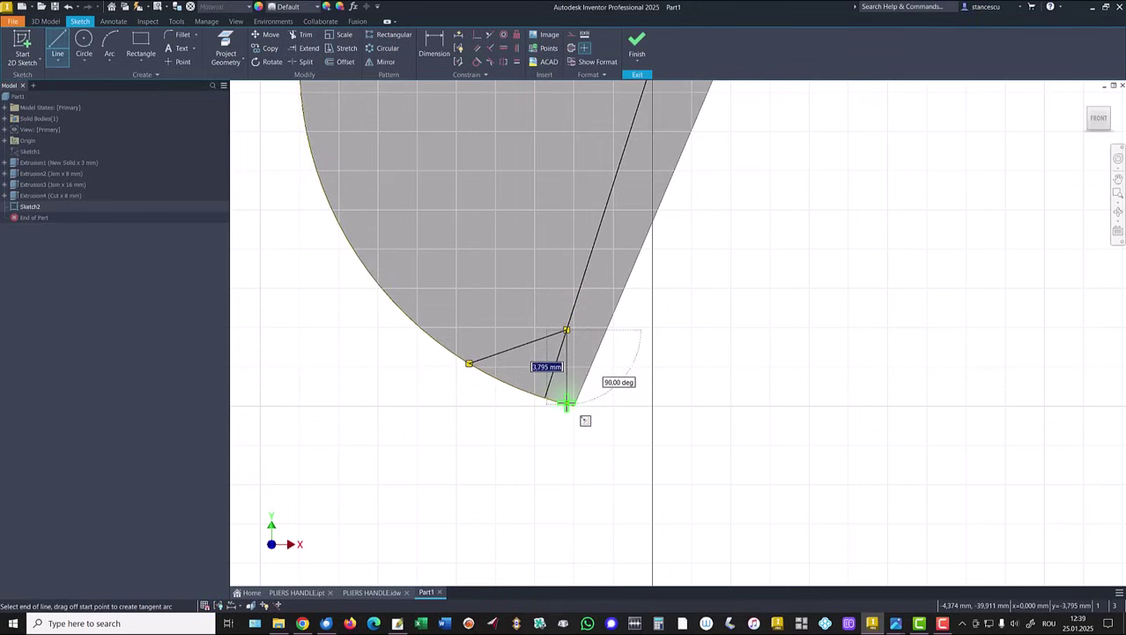
double_click(567, 404)
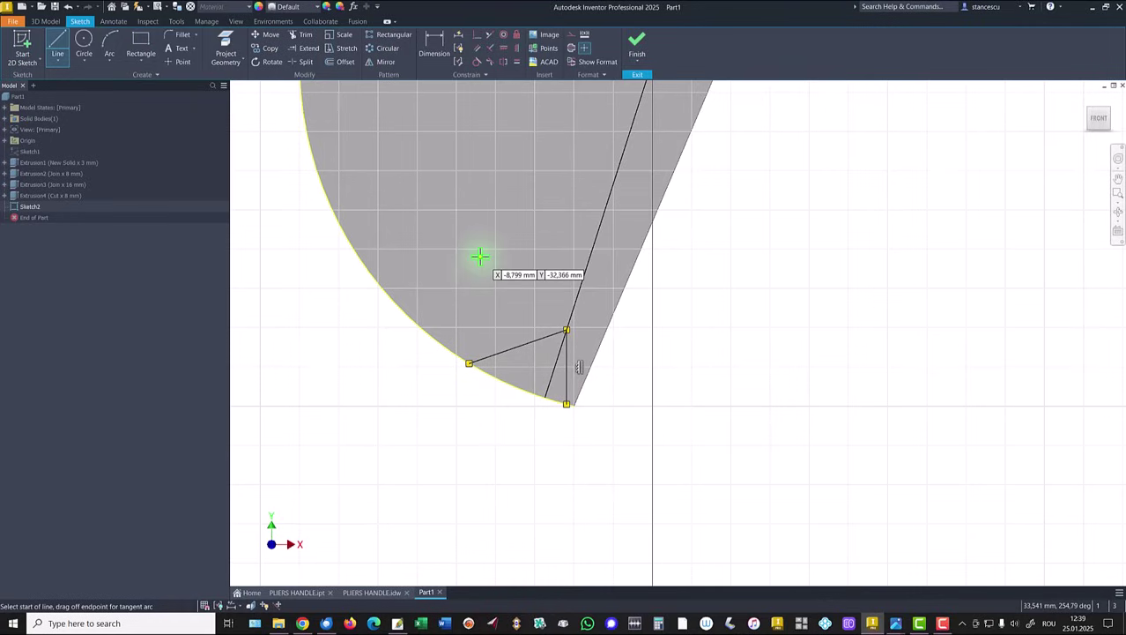
Step: Dimension the angle between the two notch lines as 60 degrees
click(432, 44)
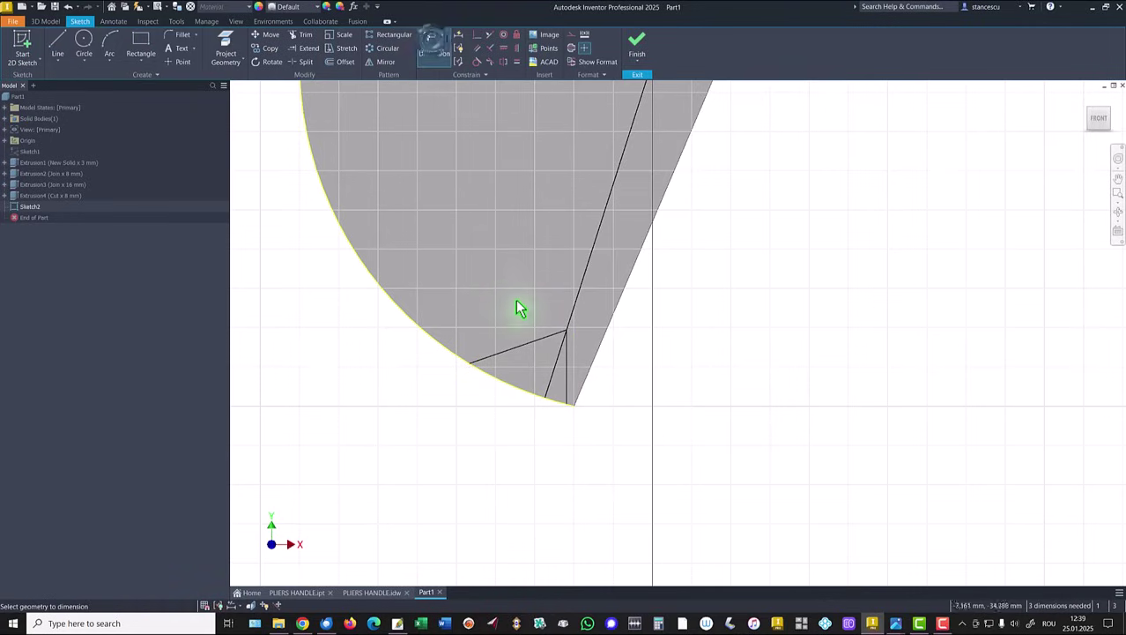
click(526, 342)
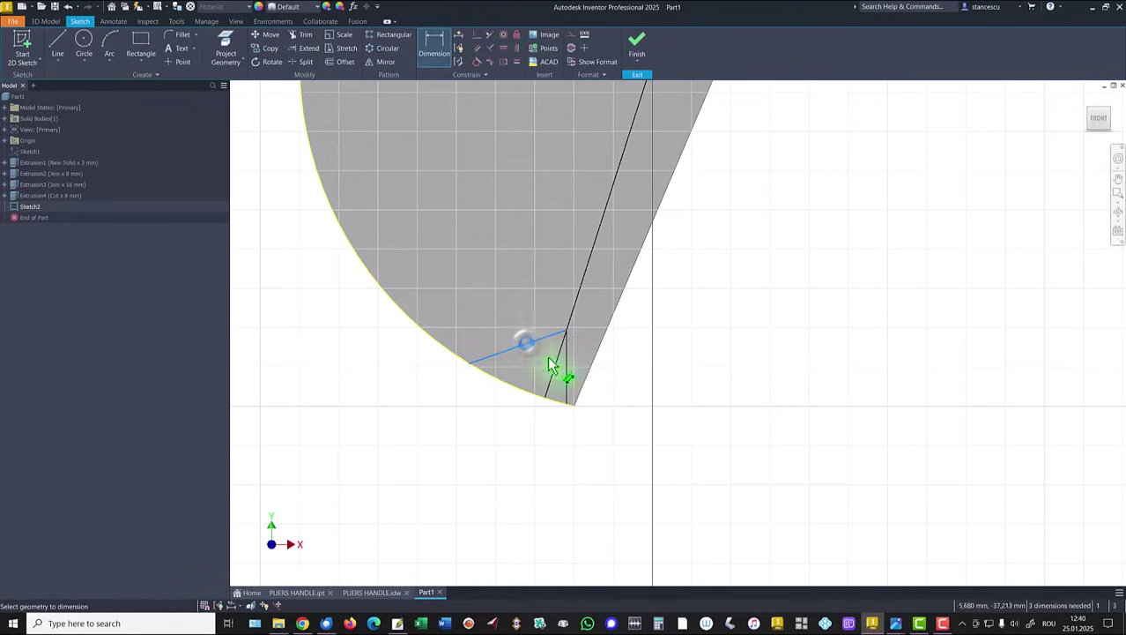
click(568, 371)
click(519, 431)
text(6)
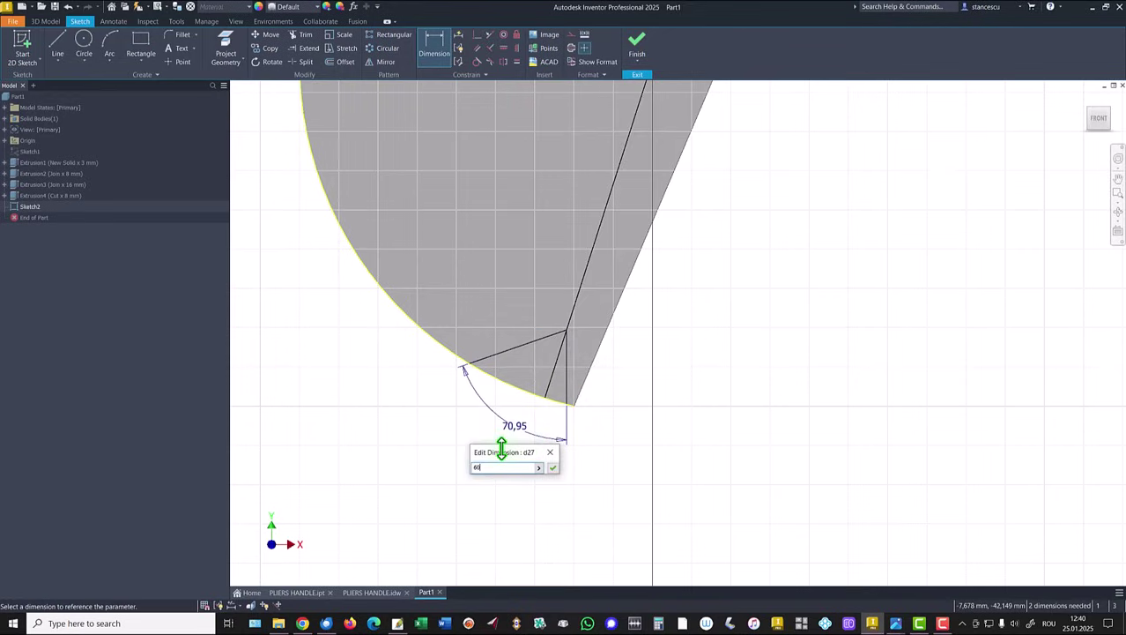
text(0)
key(Return)
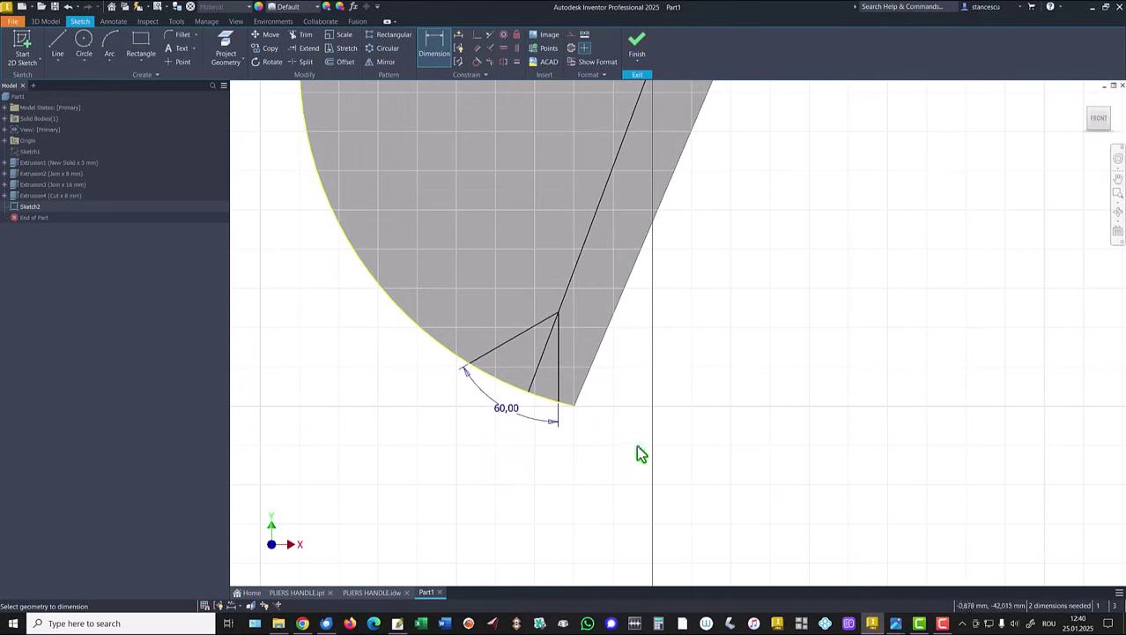
Step: Set the distance from the notch's lower endpoint near the jaw tip to the straight slanted jaw edge to 0.5 mm
click(560, 402)
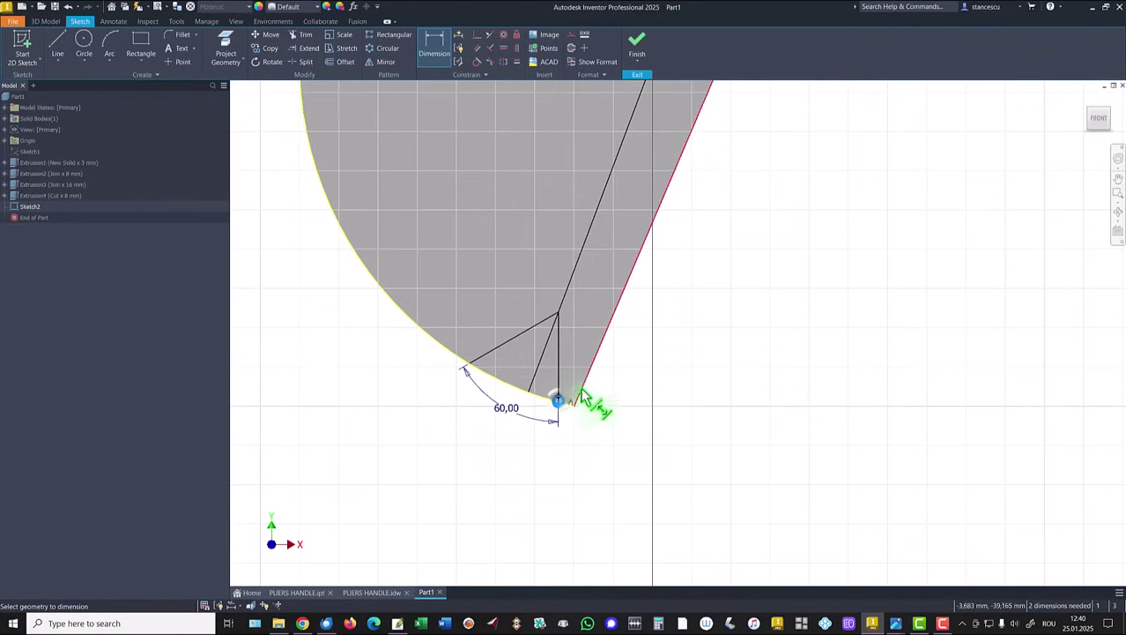
click(583, 389)
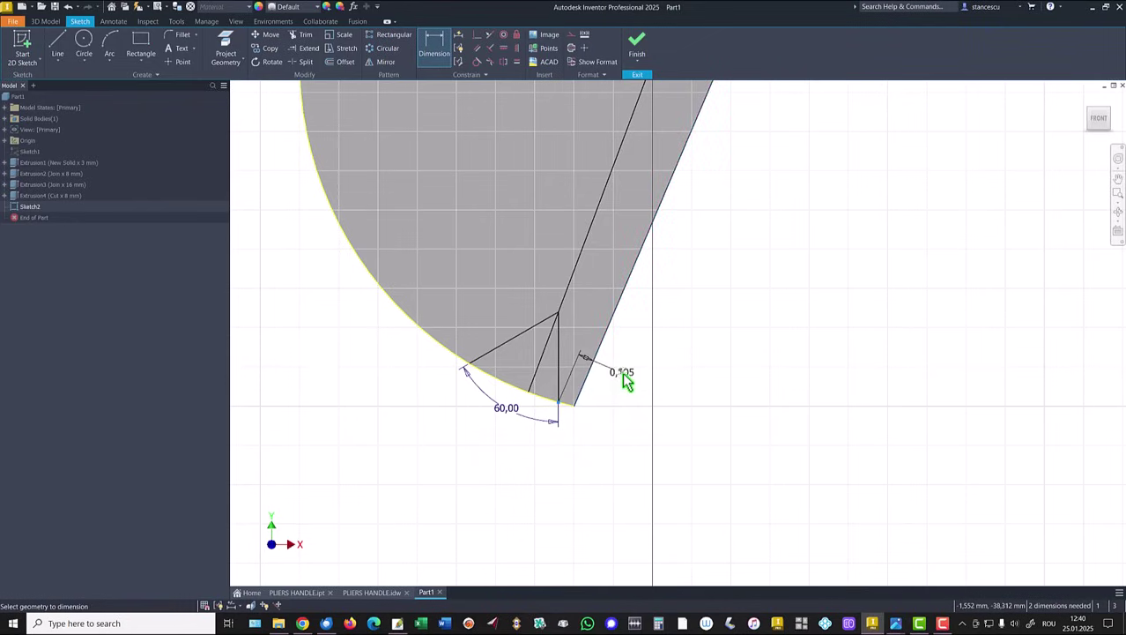
click(623, 377)
text(0)
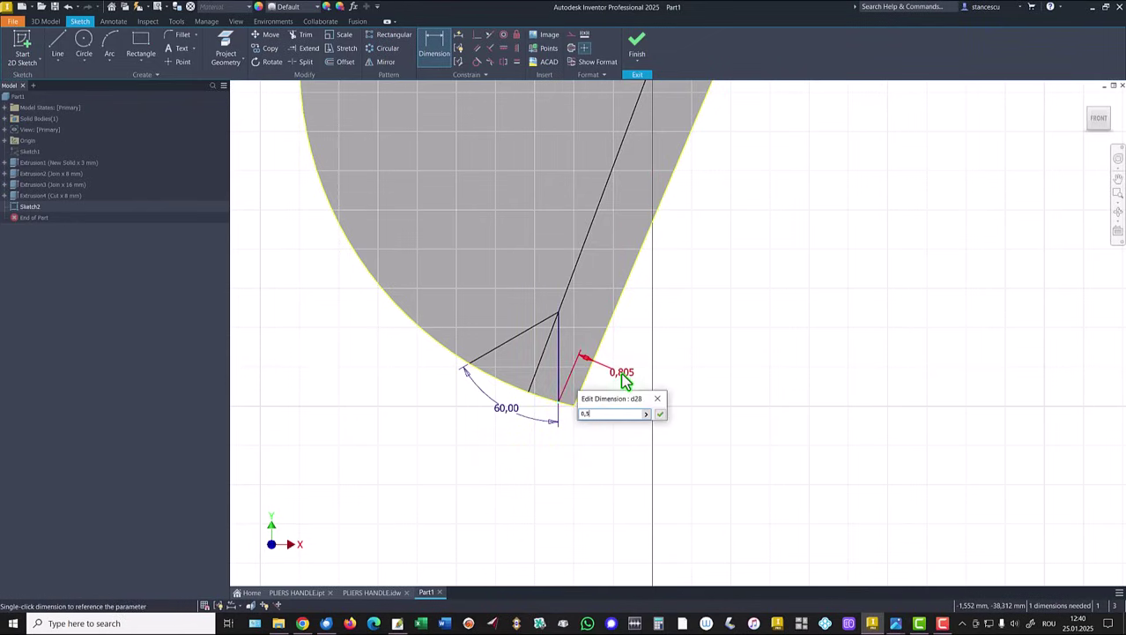
text(,5)
key(Return)
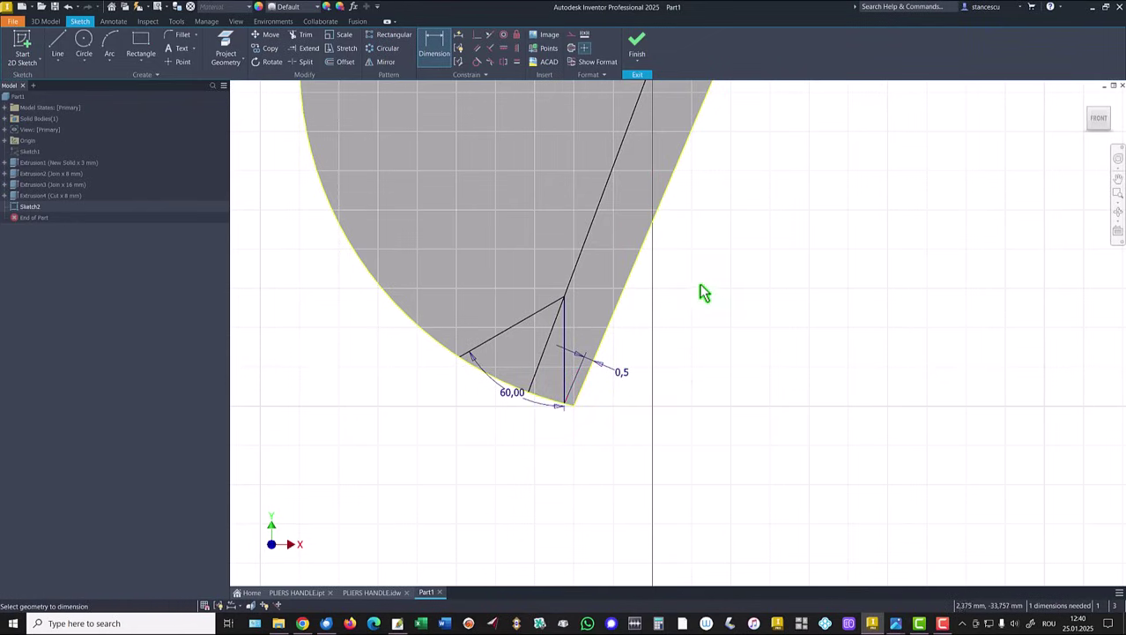
Step: Apply an equal constraint to the two notch lines
click(515, 64)
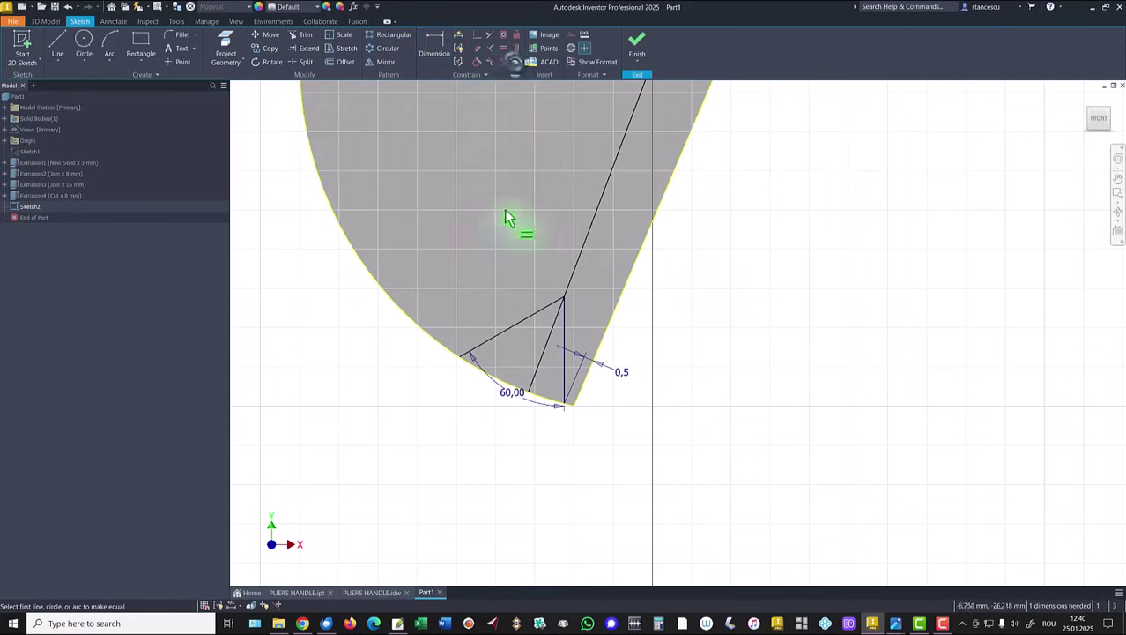
click(508, 331)
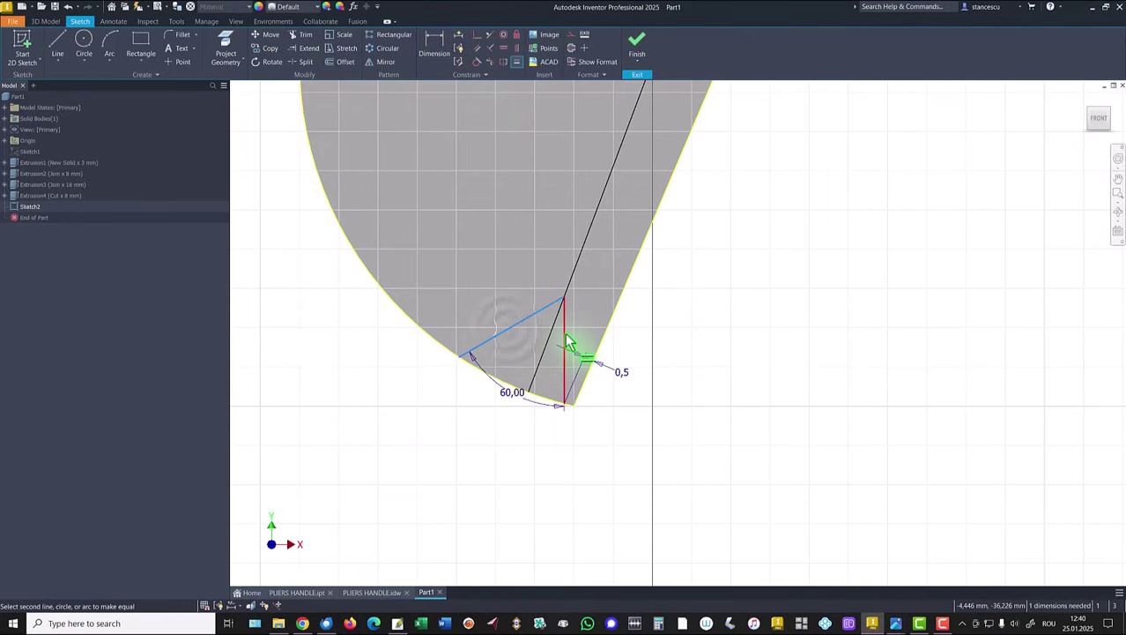
click(566, 342)
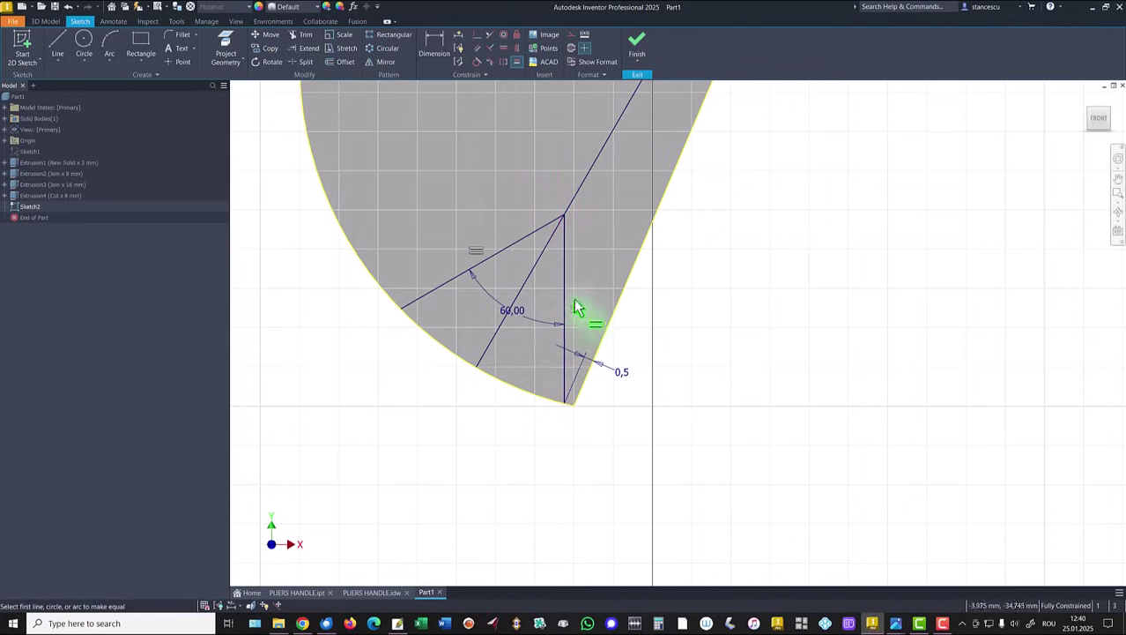
key(Escape)
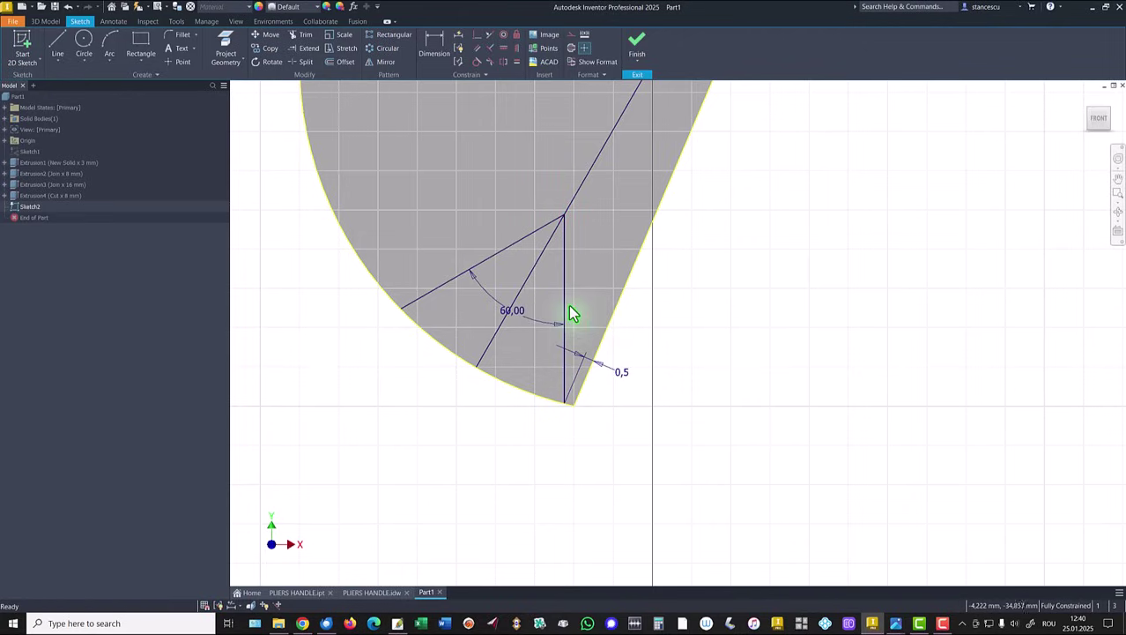
Step: Delete the vertical constraint on the notch line nearest the jaw tip and move the notch apex closer to the arc
right_click(578, 300)
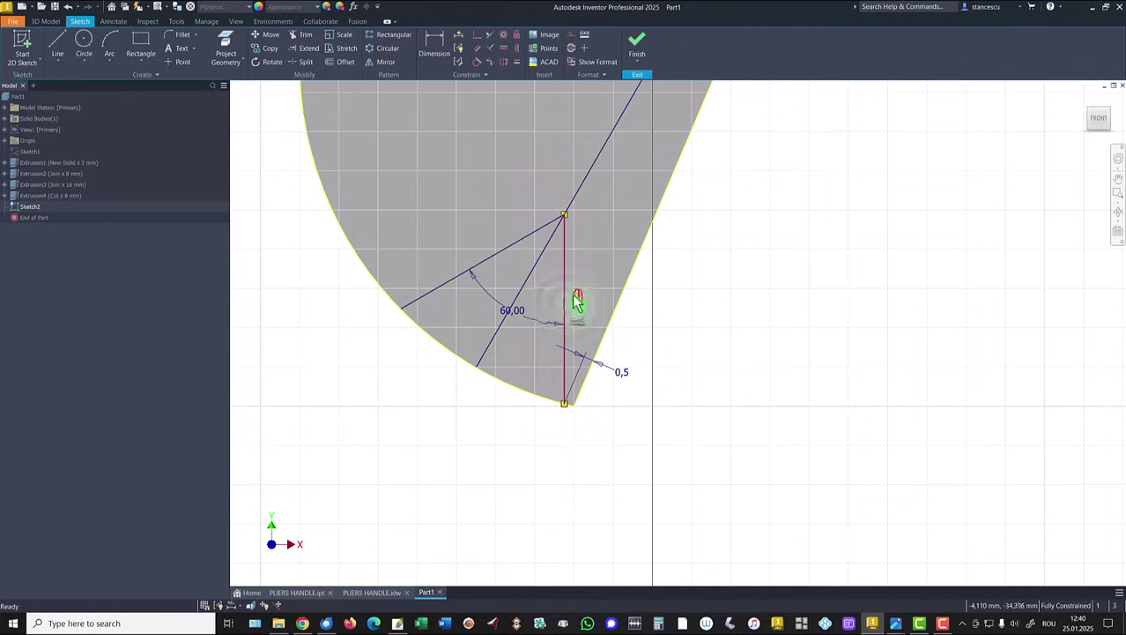
key(Delete)
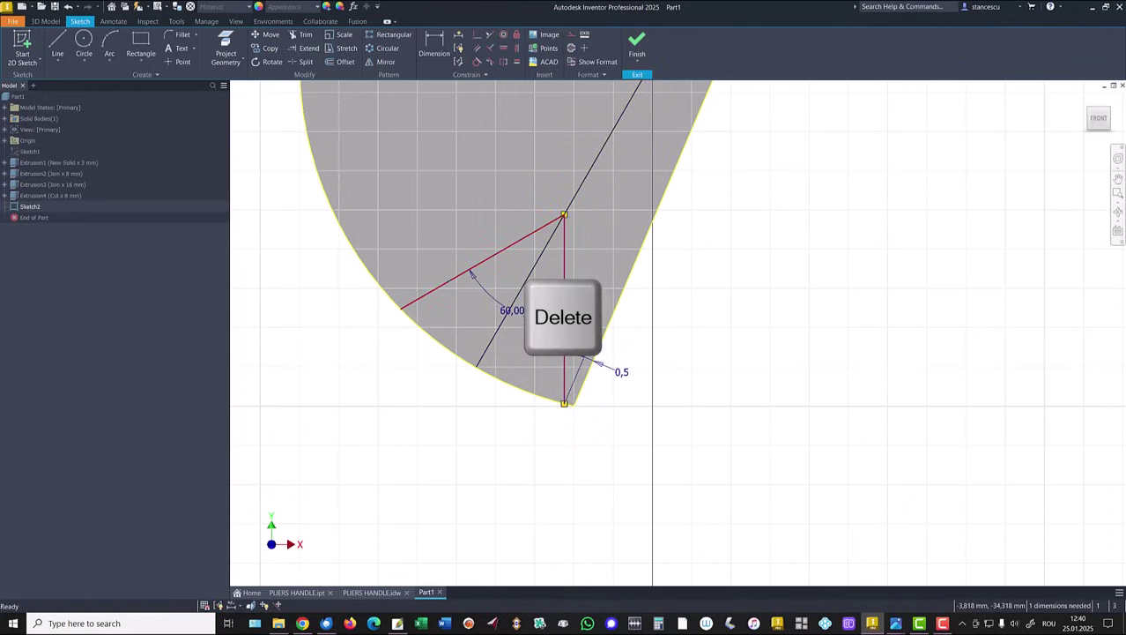
drag(565, 220, 545, 345)
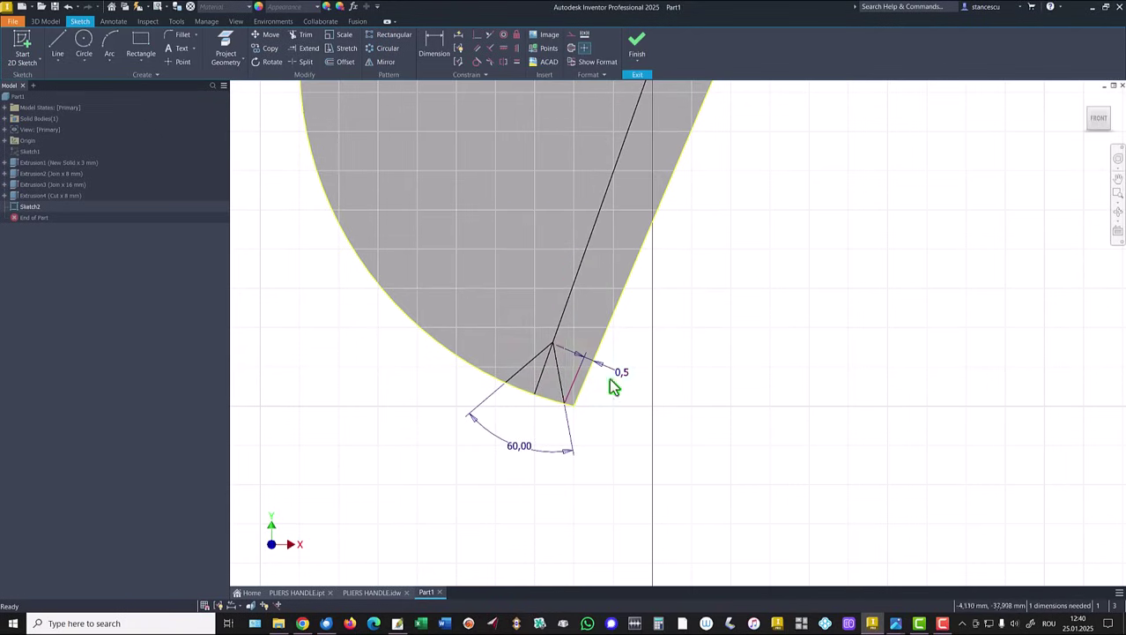
Step: Dimension the notch depth from its apex to the radial line's end on the arc as 2 mm
click(438, 50)
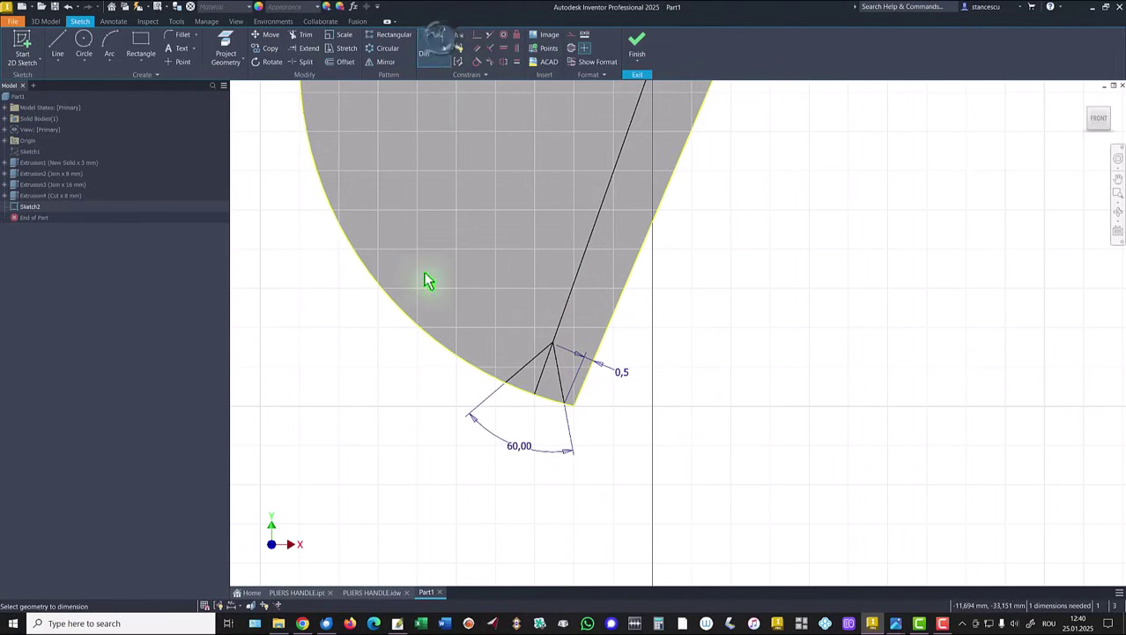
click(549, 337)
click(540, 402)
click(635, 404)
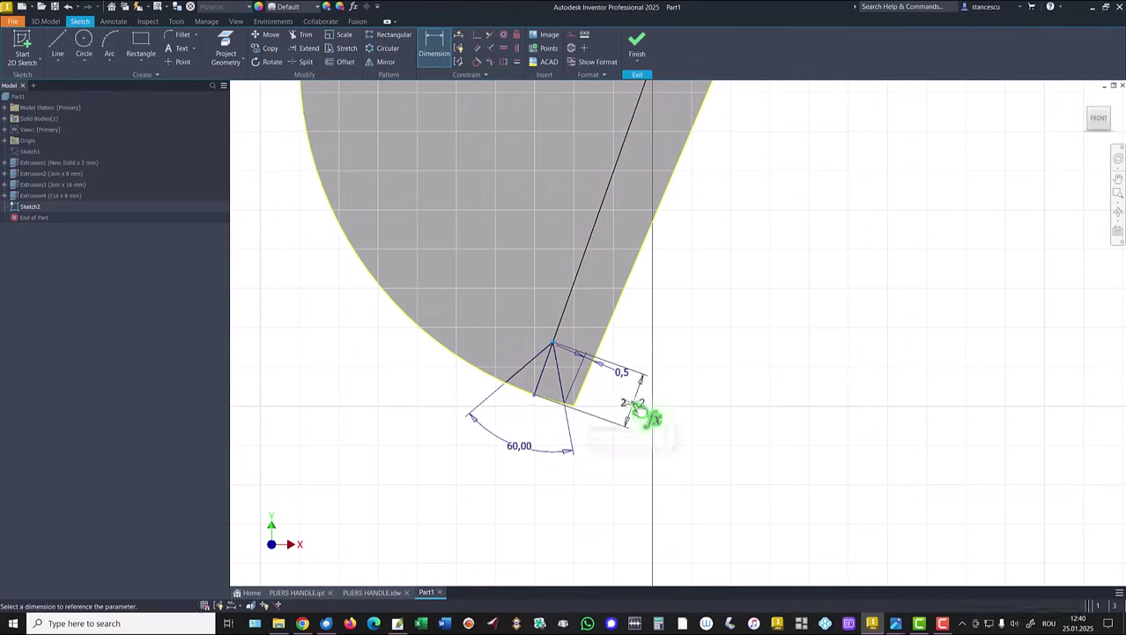
text(2)
key(Return)
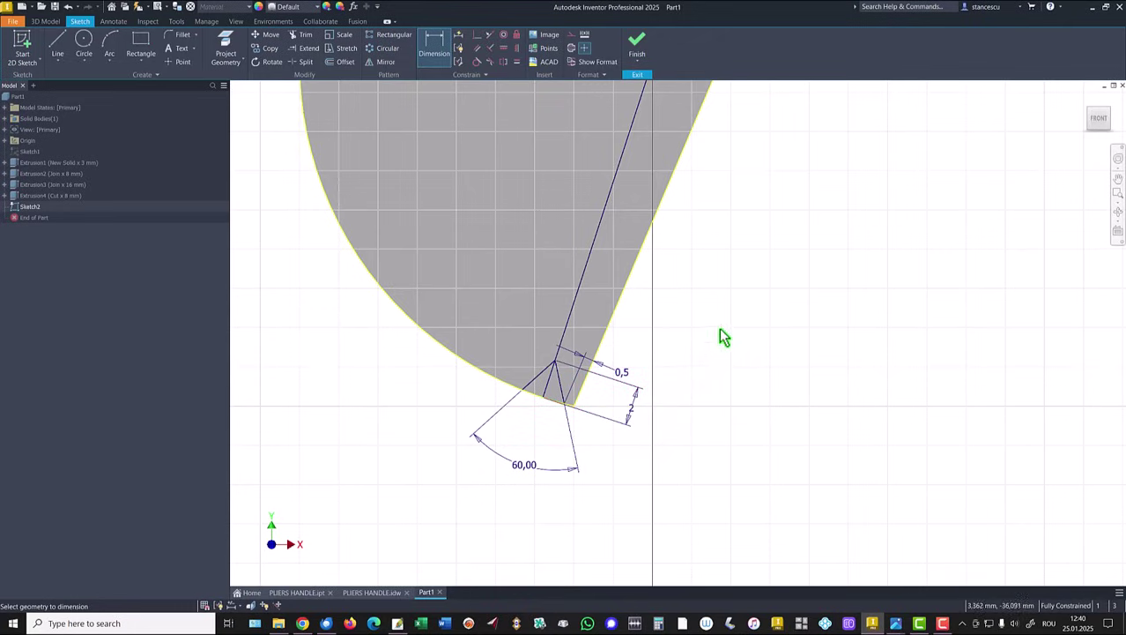
key(Escape)
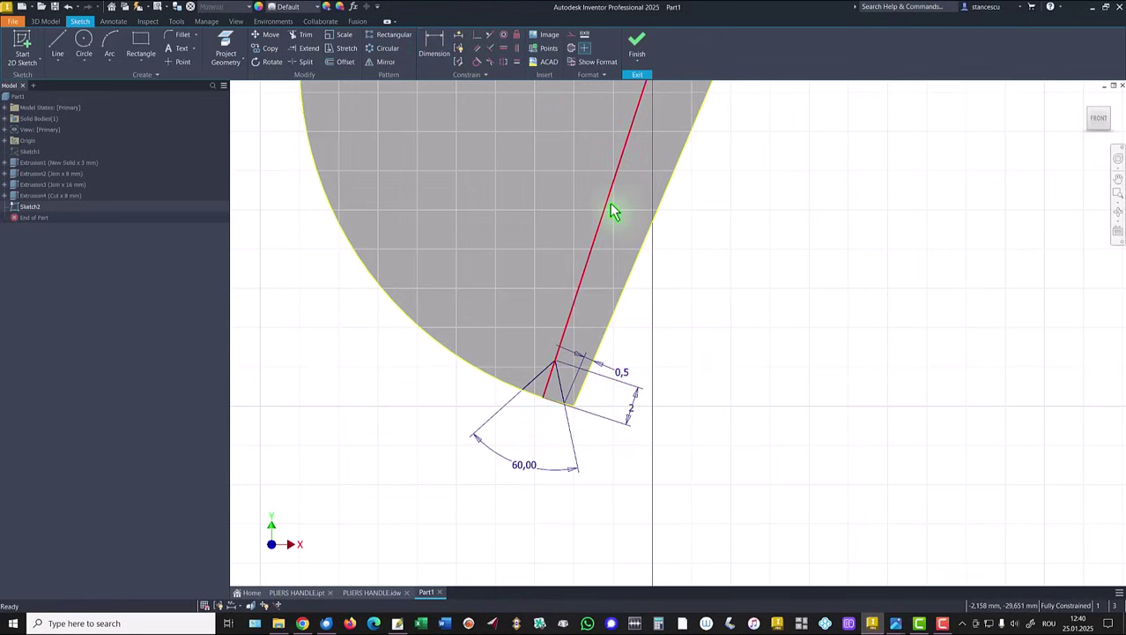
Step: Convert the long radial line through the notch to construction geometry and finish the sketch
right_click(609, 202)
click(662, 201)
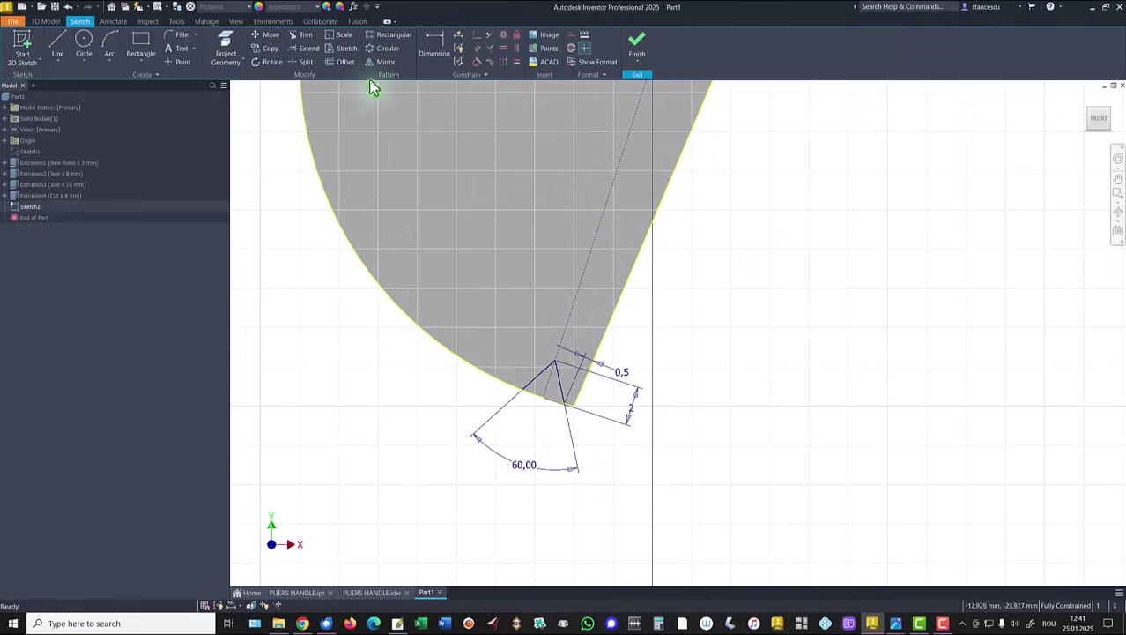
click(636, 45)
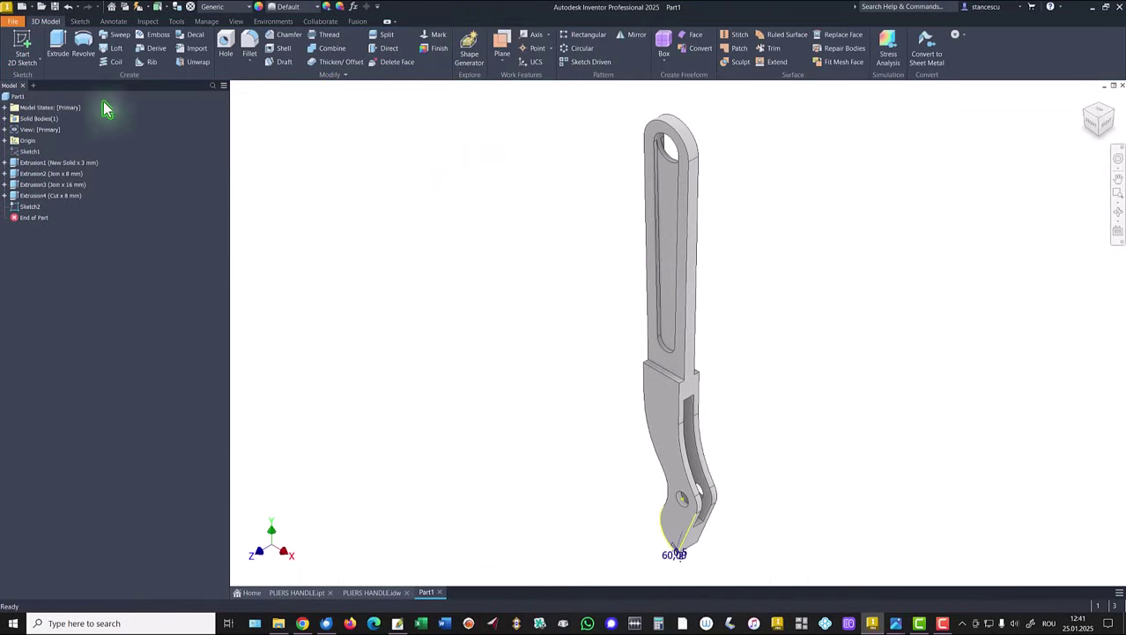
Step: Extrude the V notch profile as a cut through all of the jaw, directed into the body
click(63, 46)
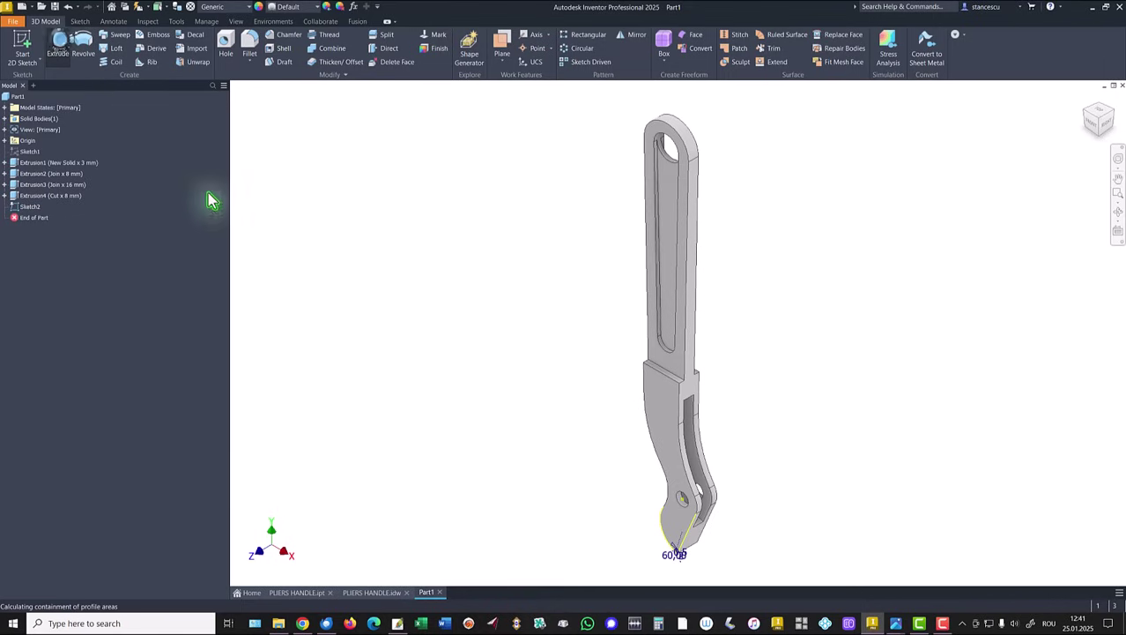
scroll(680, 477, up, 5)
shift+middle_drag(680, 477, 520, 480)
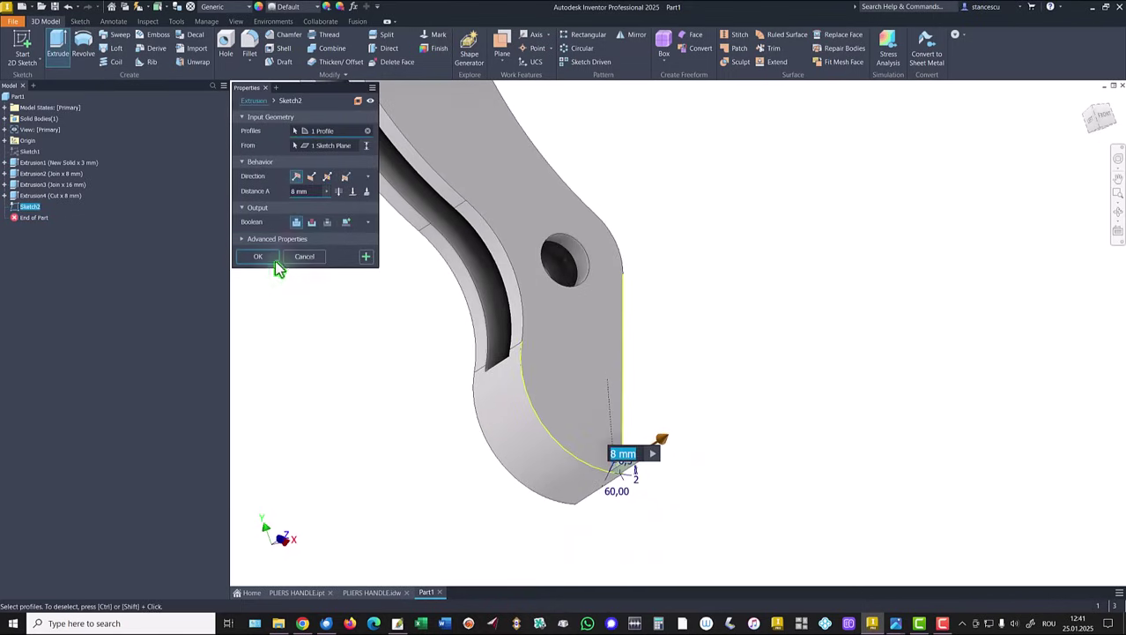
click(310, 224)
click(338, 193)
shift+middle_drag(732, 335, 313, 301)
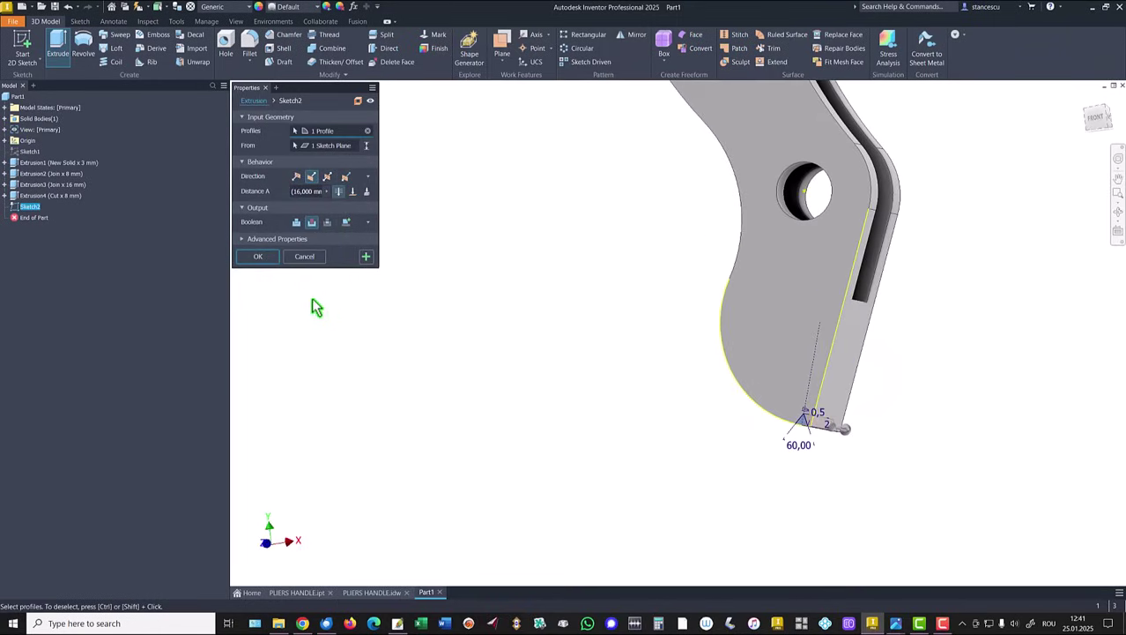
click(258, 256)
shift+middle_drag(497, 365, 742, 474)
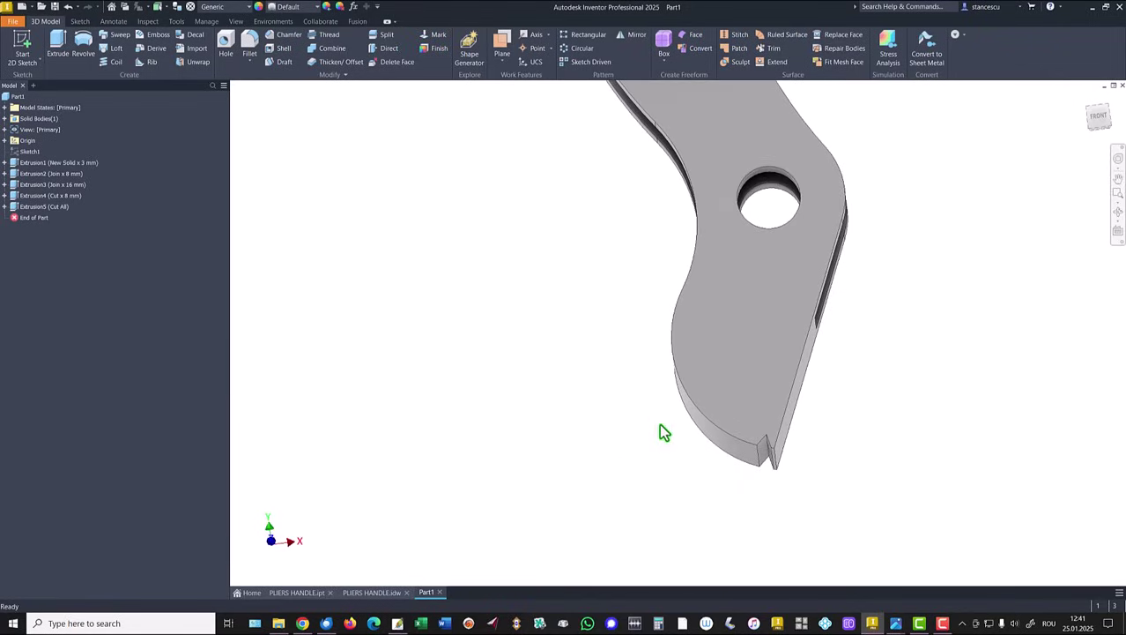
Step: Set up a circular pattern of the V notch cut about the jaw's curved edge axis, with the rotation direction reversed
key(F6)
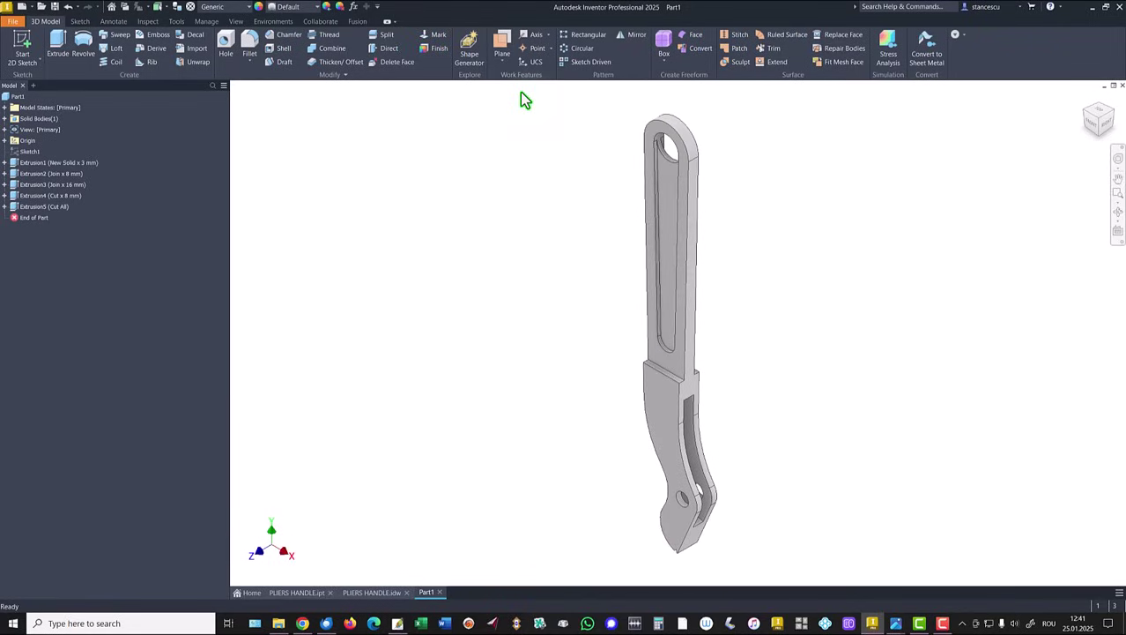
click(578, 48)
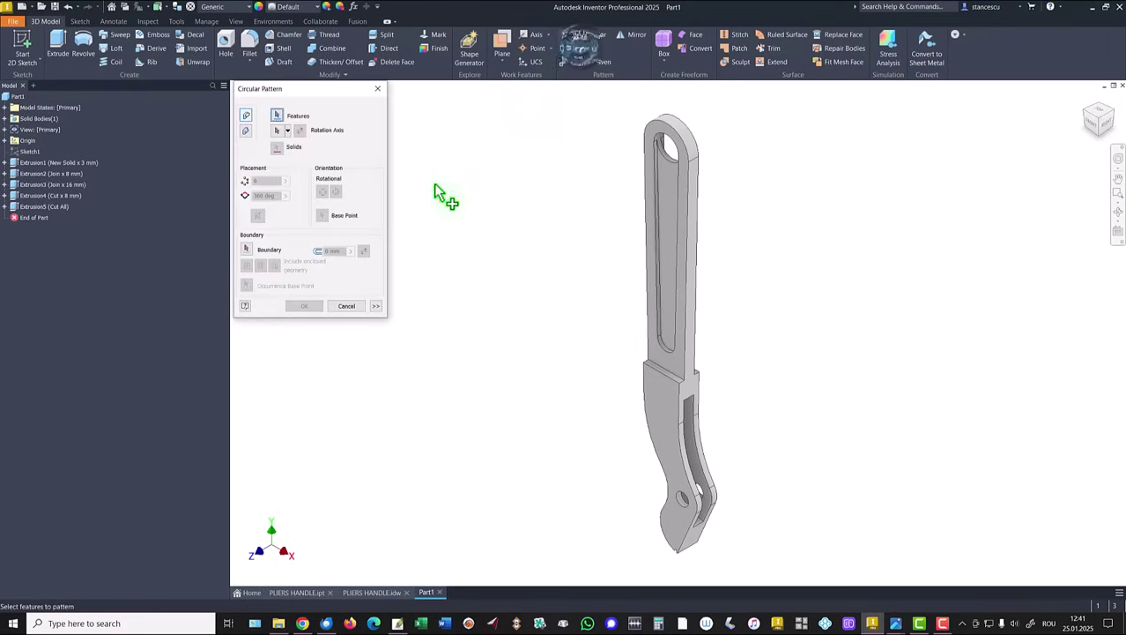
click(33, 208)
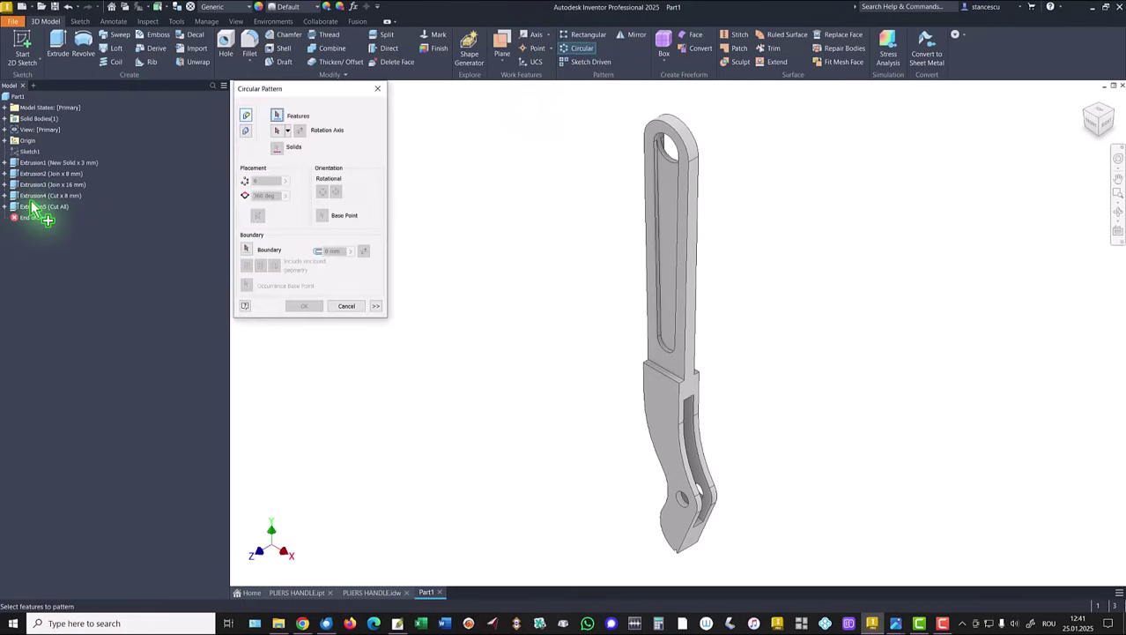
click(33, 208)
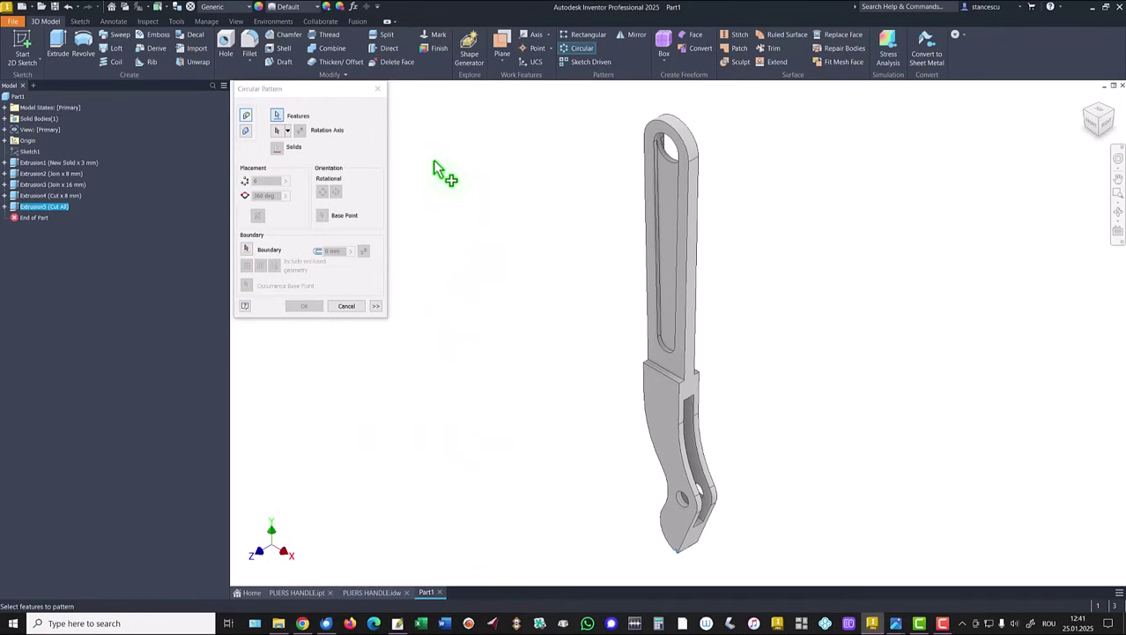
click(276, 132)
key(F6)
click(521, 506)
key(F5)
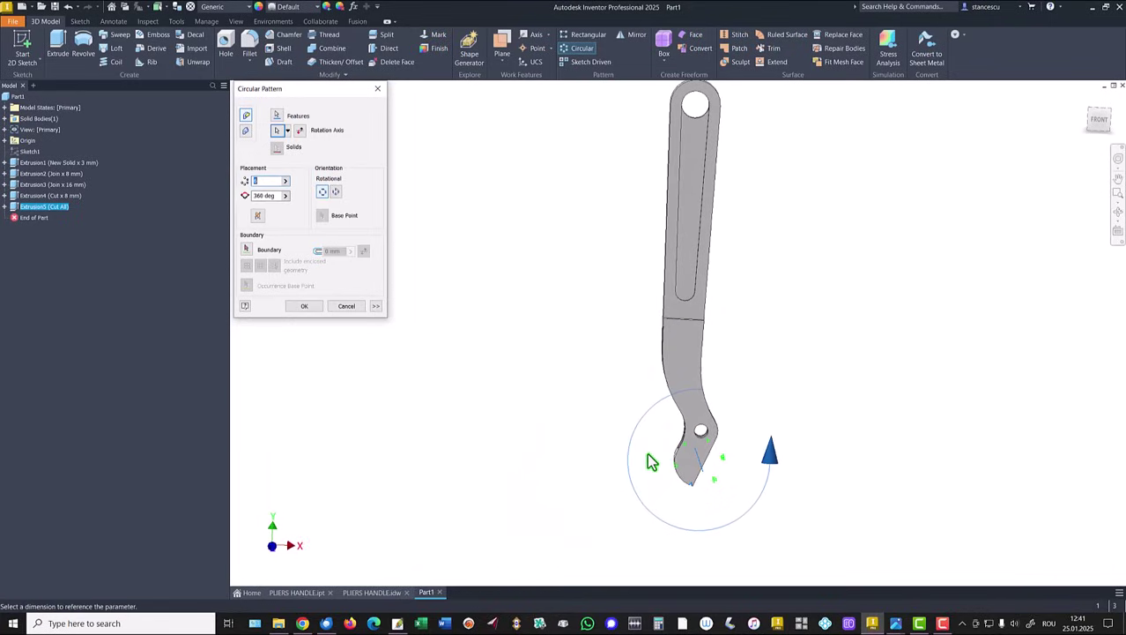
click(300, 132)
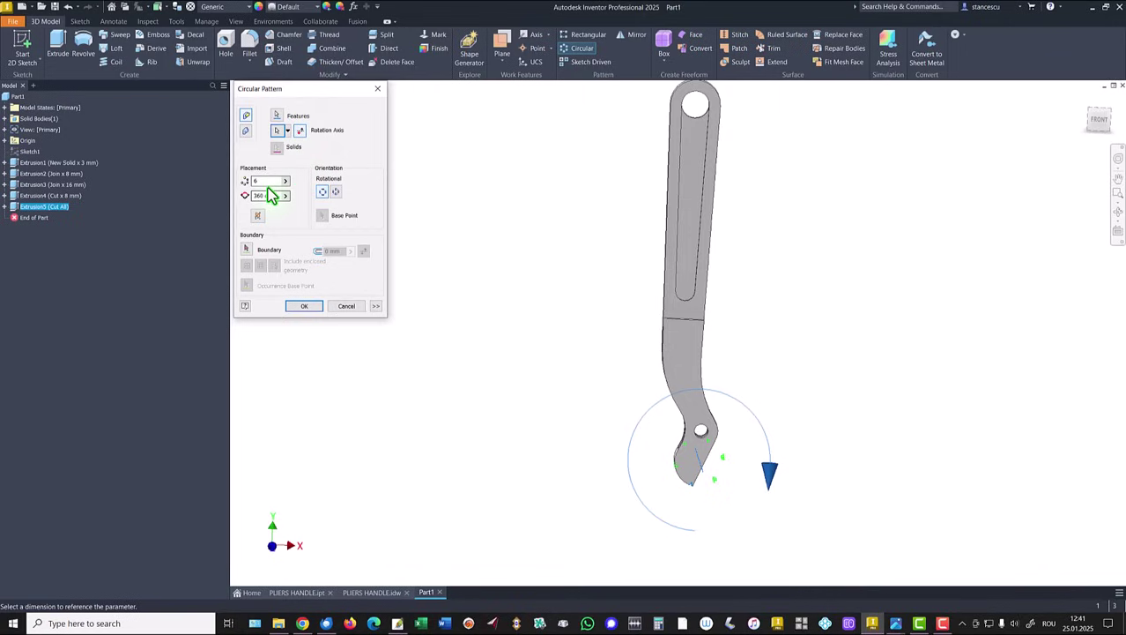
Step: Set the circular pattern to 13 occurrences over 95 degrees and create the teeth
drag(264, 181, 240, 189)
text(13)
drag(276, 195, 234, 192)
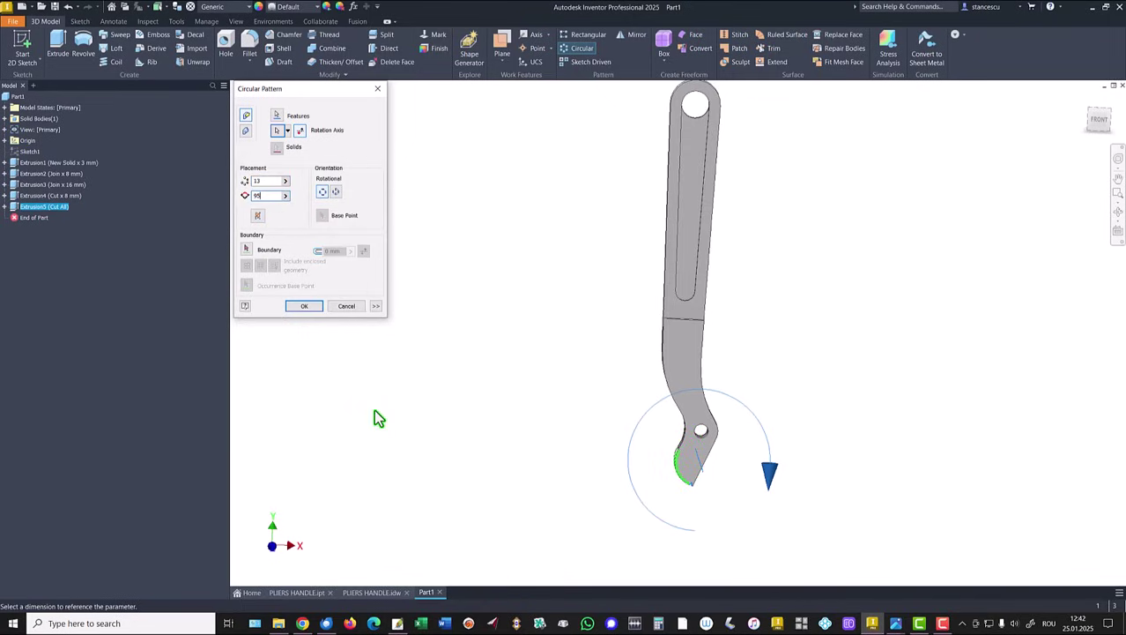
click(305, 306)
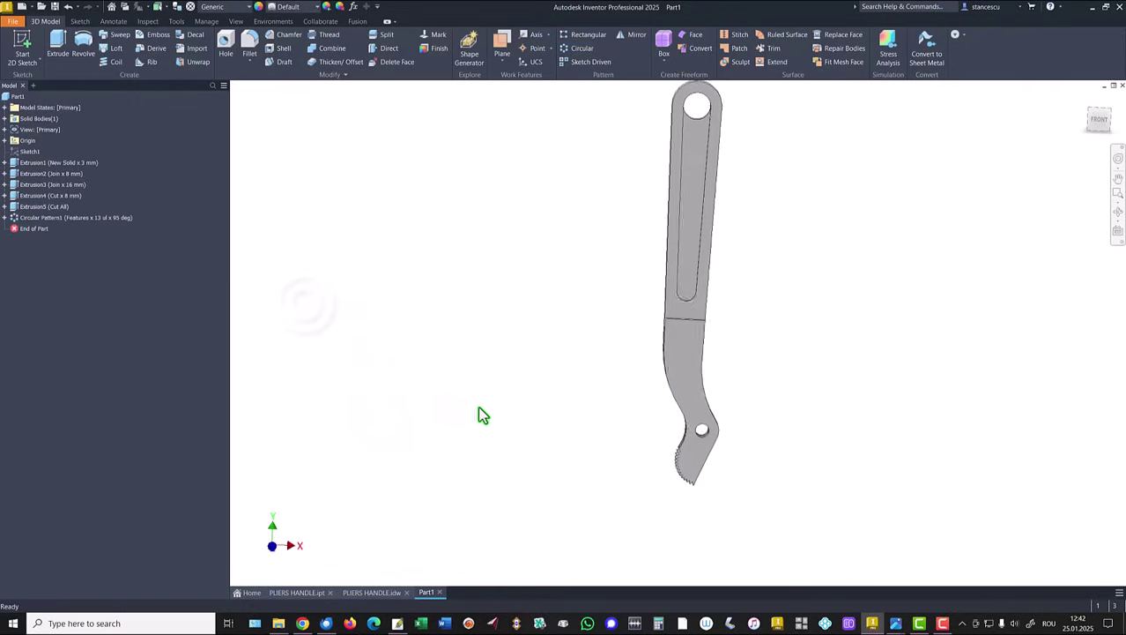
Step: Examine the teeth along the jaw and compare with the finished reference model PLIERS HANDLE.ipt
shift+middle_drag(476, 407, 667, 484)
scroll(670, 494, down, 8)
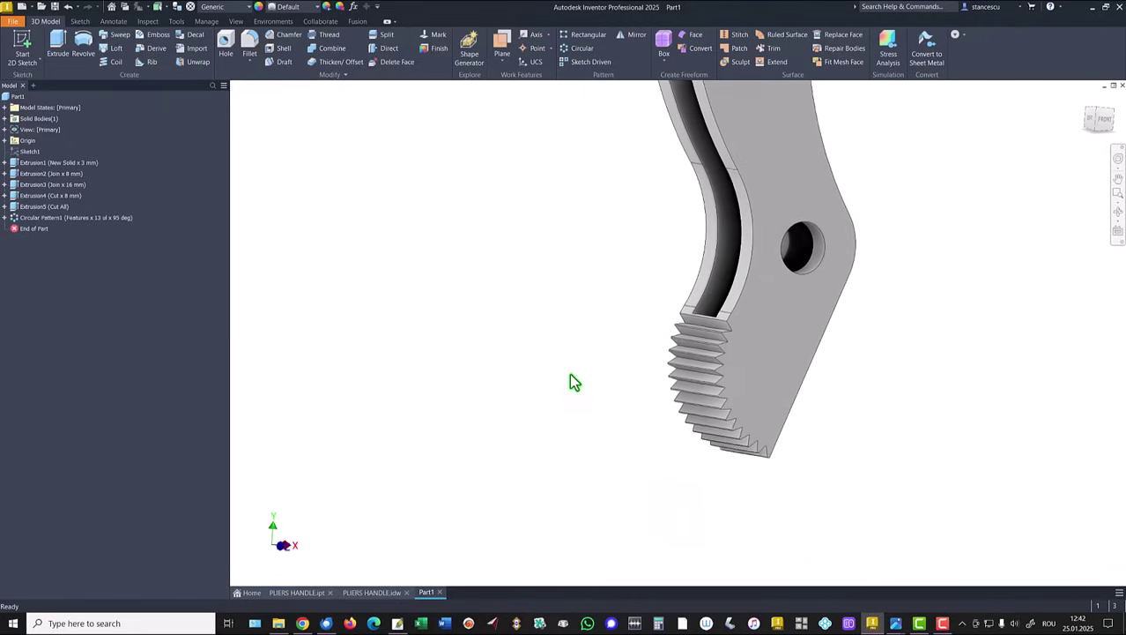
key(F6)
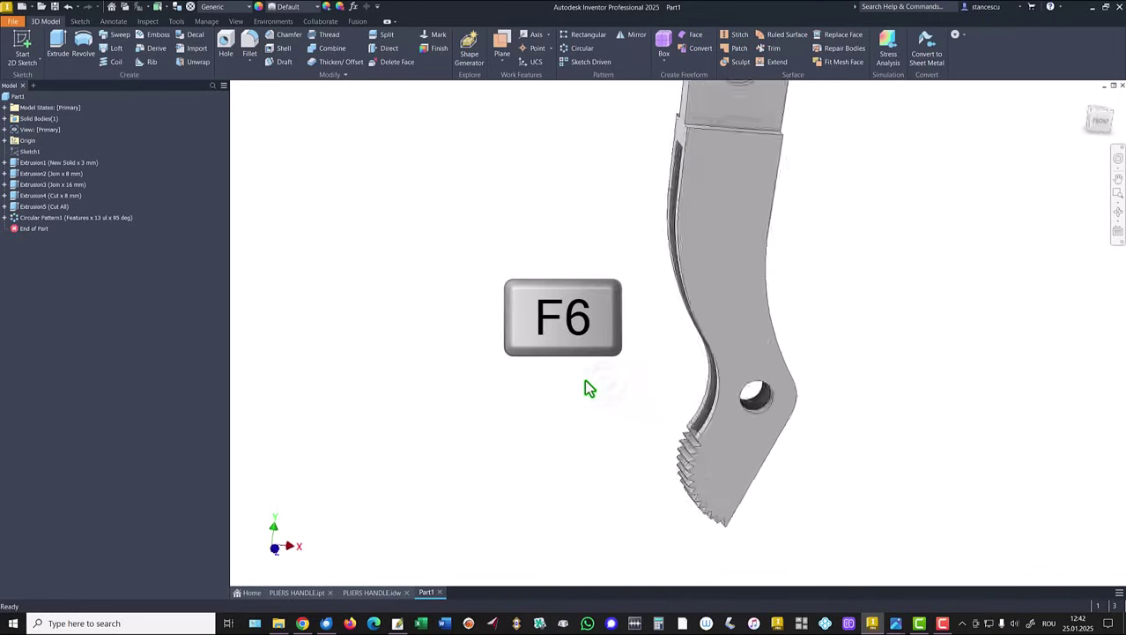
click(304, 592)
shift+middle_drag(728, 393, 544, 375)
key(F6)
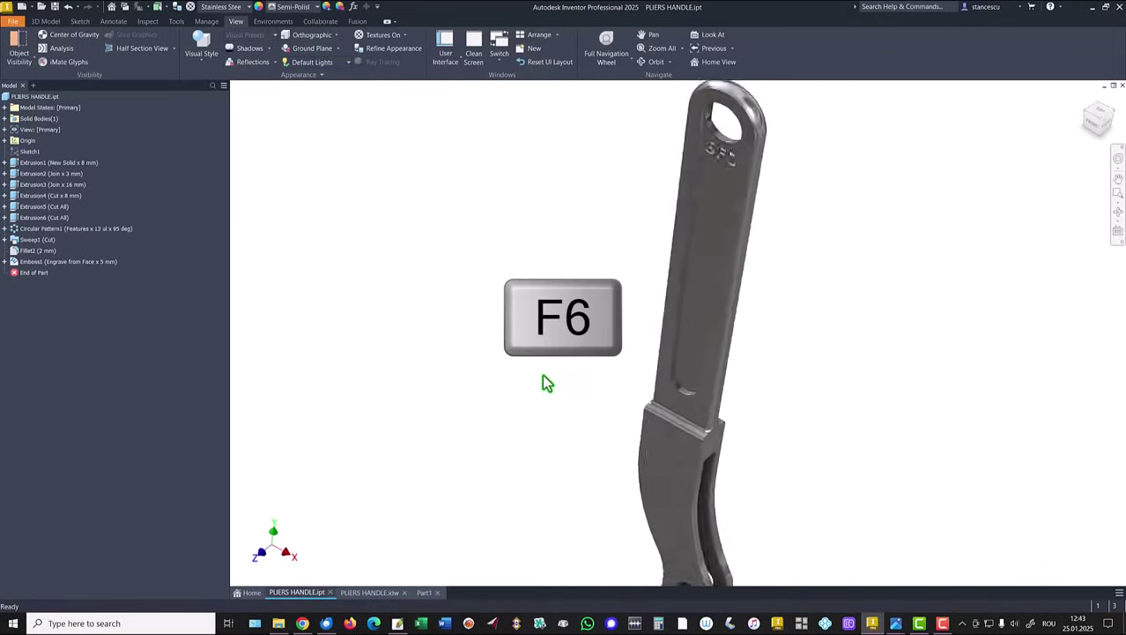
Step: Examine section B-B in the drawing PLIERS HANDLE.idw for the rounded edge profile of the grip
click(356, 593)
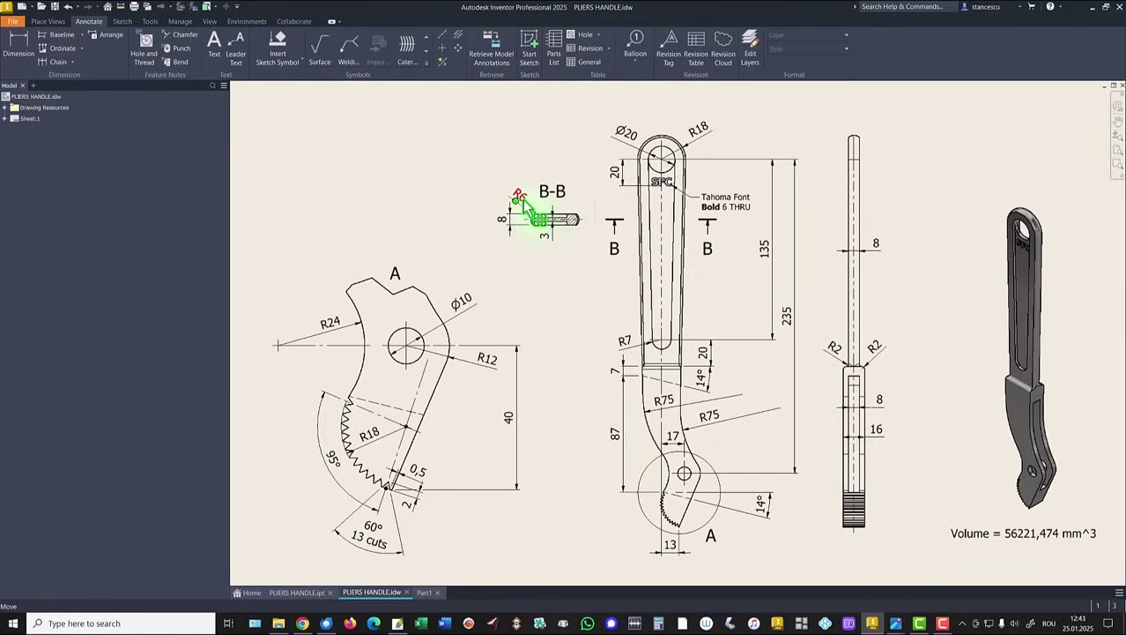
scroll(541, 234, down, 8)
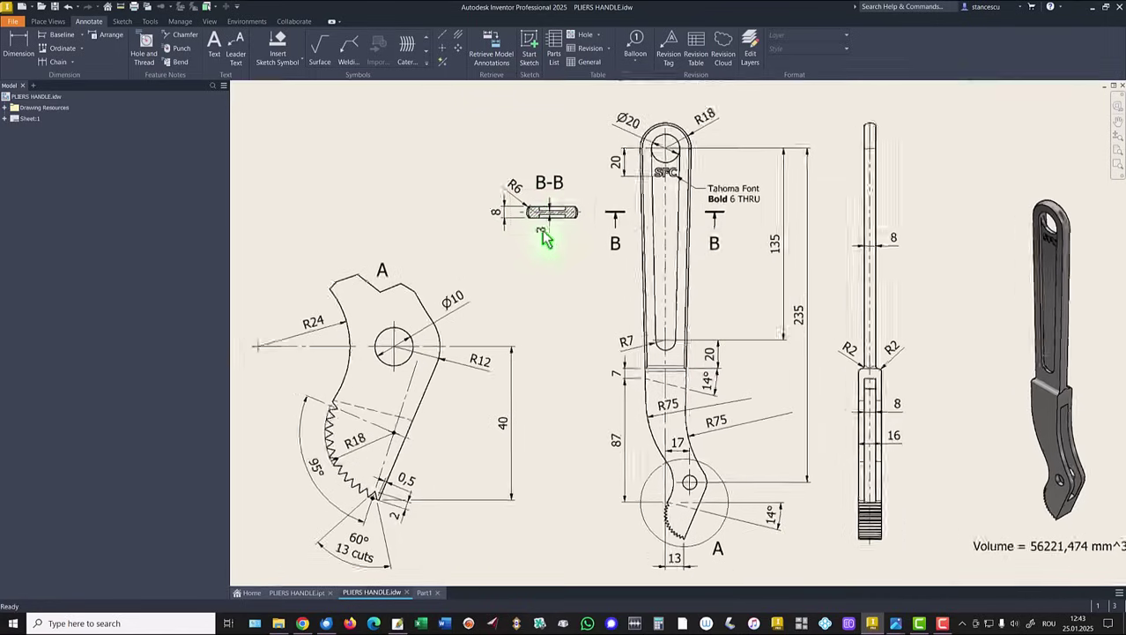
click(537, 247)
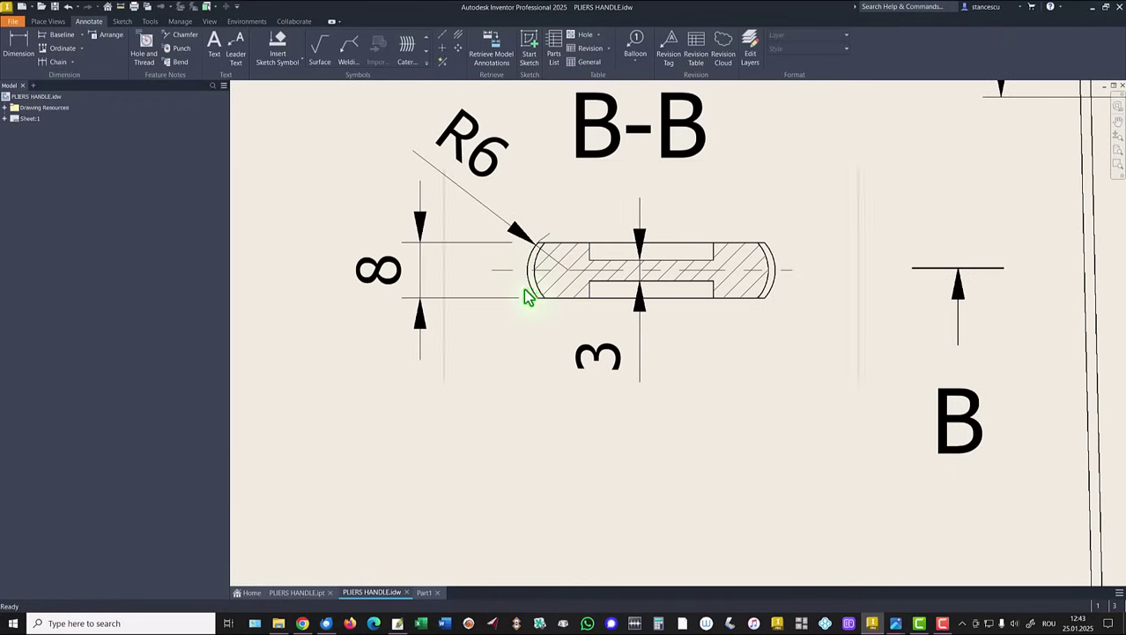
scroll(540, 278, up, 1)
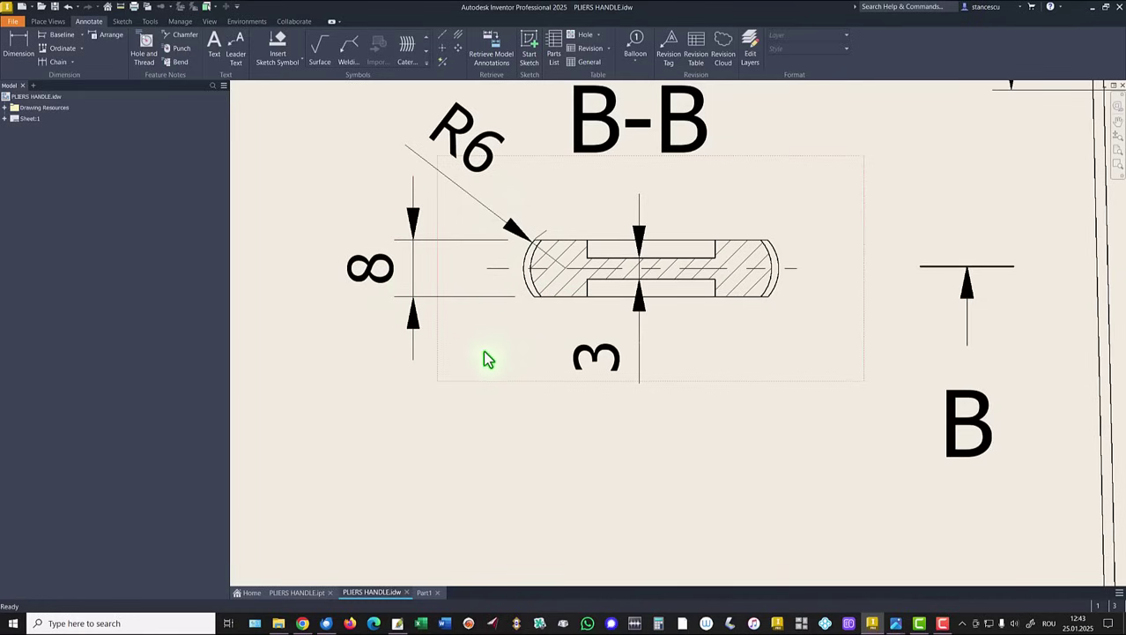
key(Home)
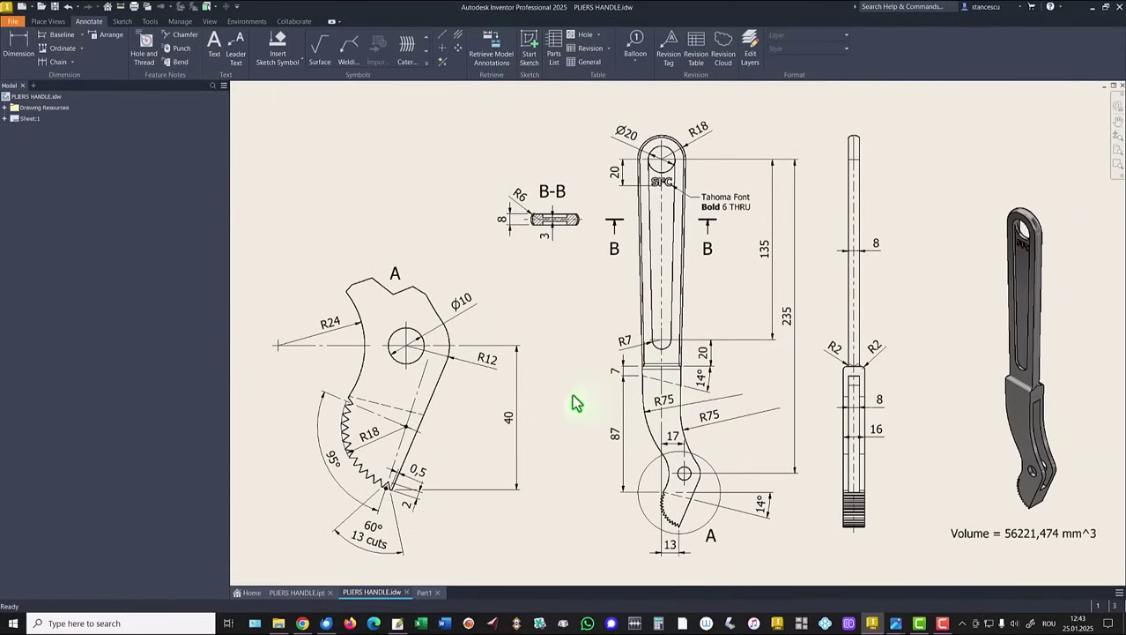
Step: Return to Part1 and start a sketch on the narrow ledge where the grip meets the thicker jaw section
click(424, 593)
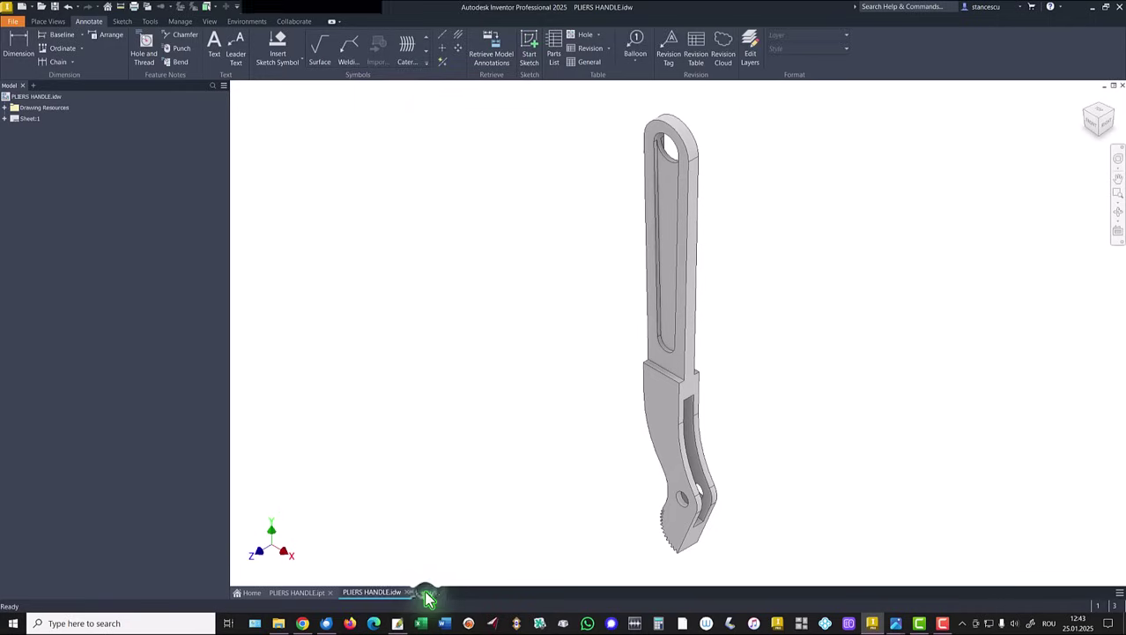
scroll(658, 385, up, 6)
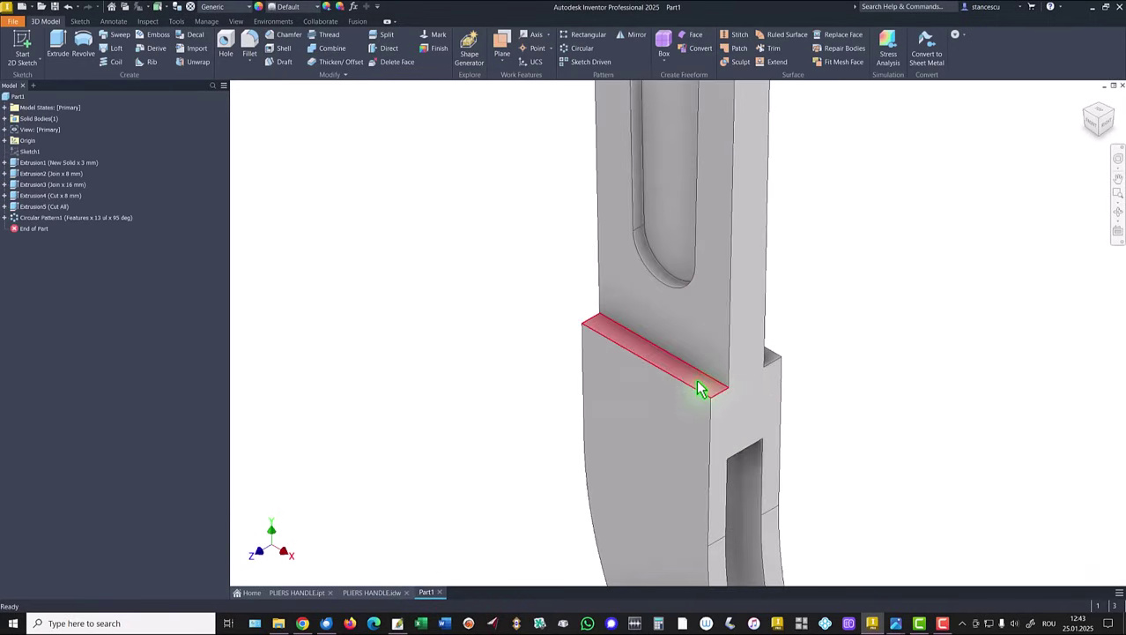
click(699, 388)
click(763, 379)
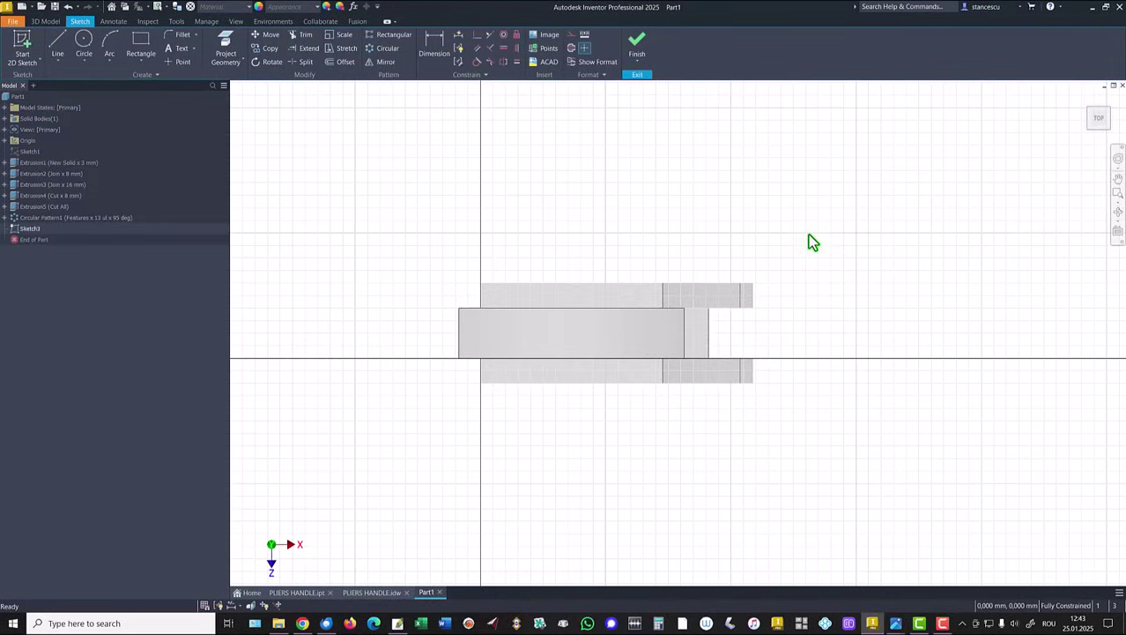
Step: Project the ledge's short side edge into the sketch and slice the model graphics at the sketch plane
click(226, 49)
click(664, 303)
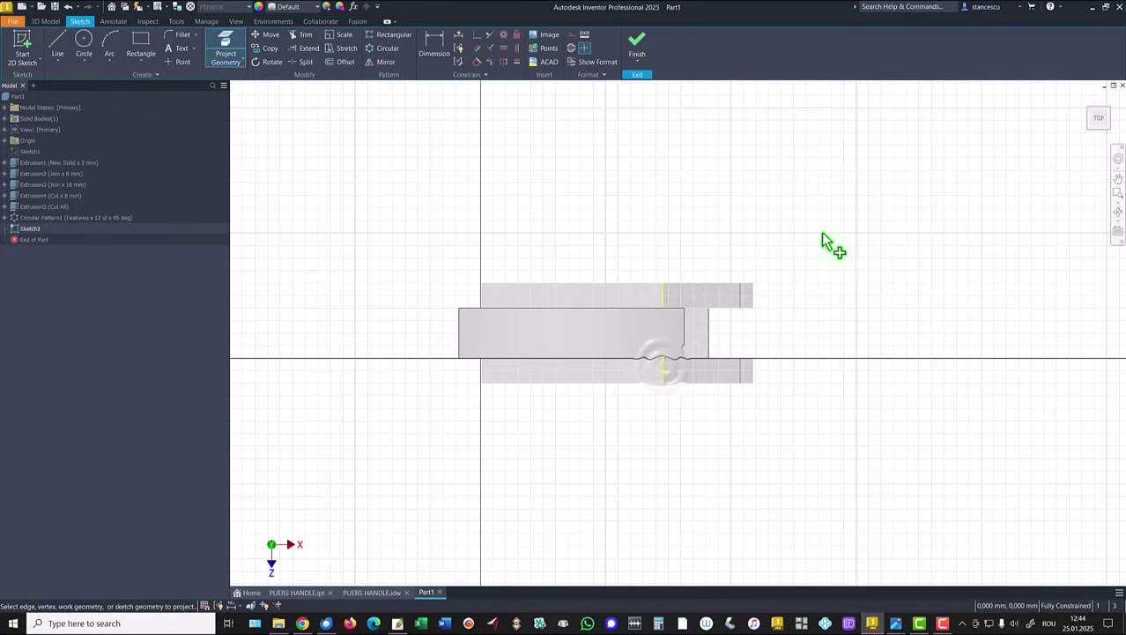
key(F7)
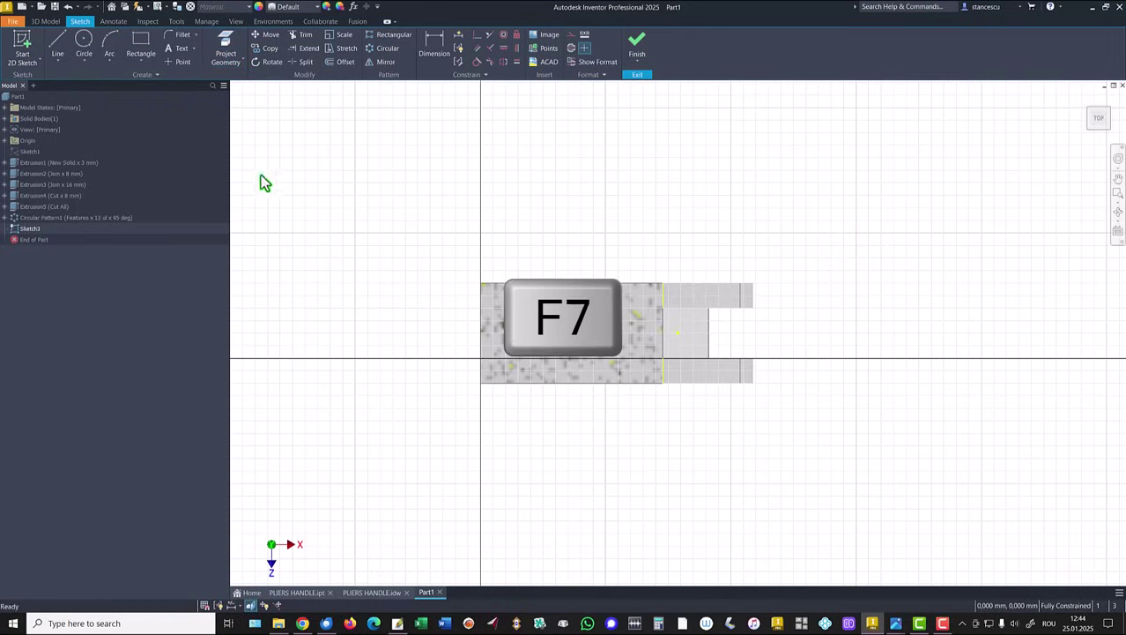
Step: Draw a three-point arc of 6 mm radius across the grip's thickness and apply a horizontal alignment constraint to its center point
click(109, 43)
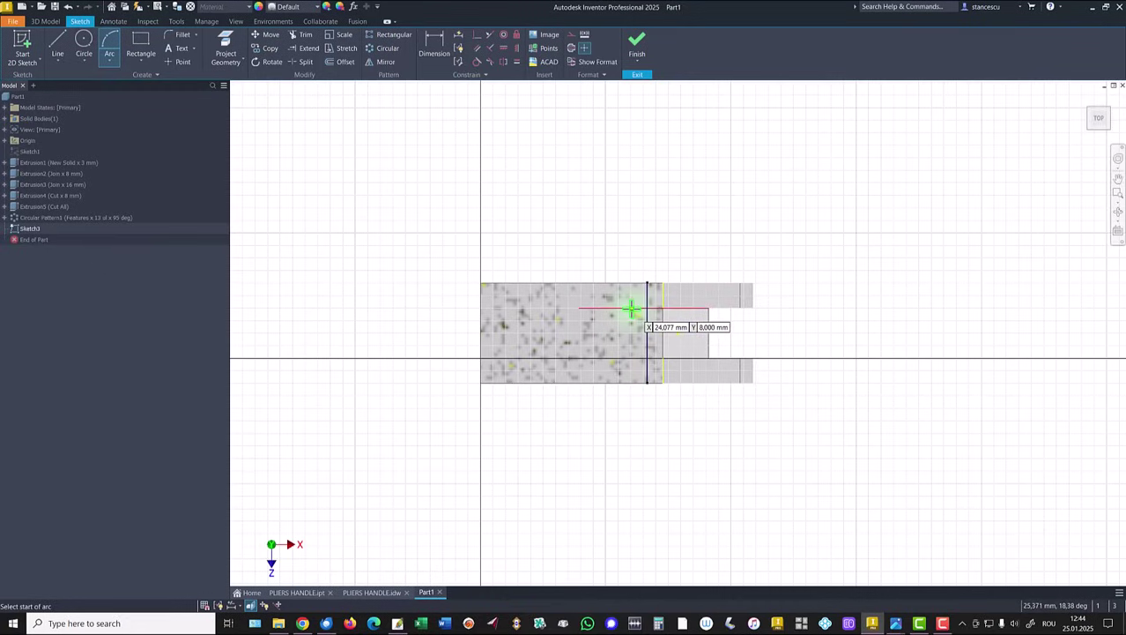
click(631, 307)
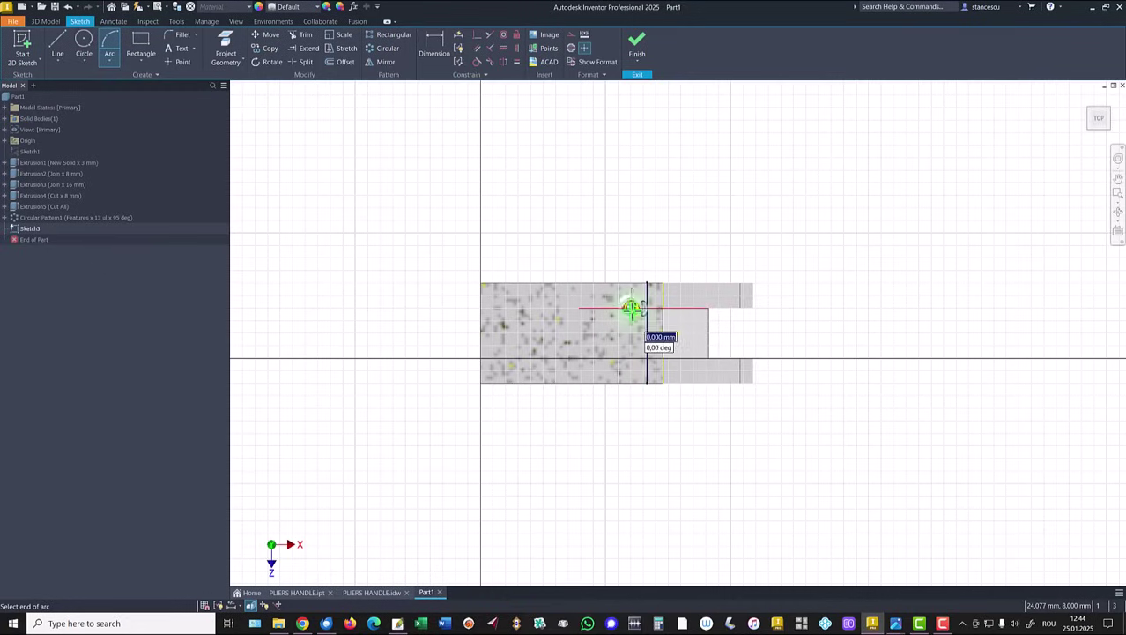
click(636, 383)
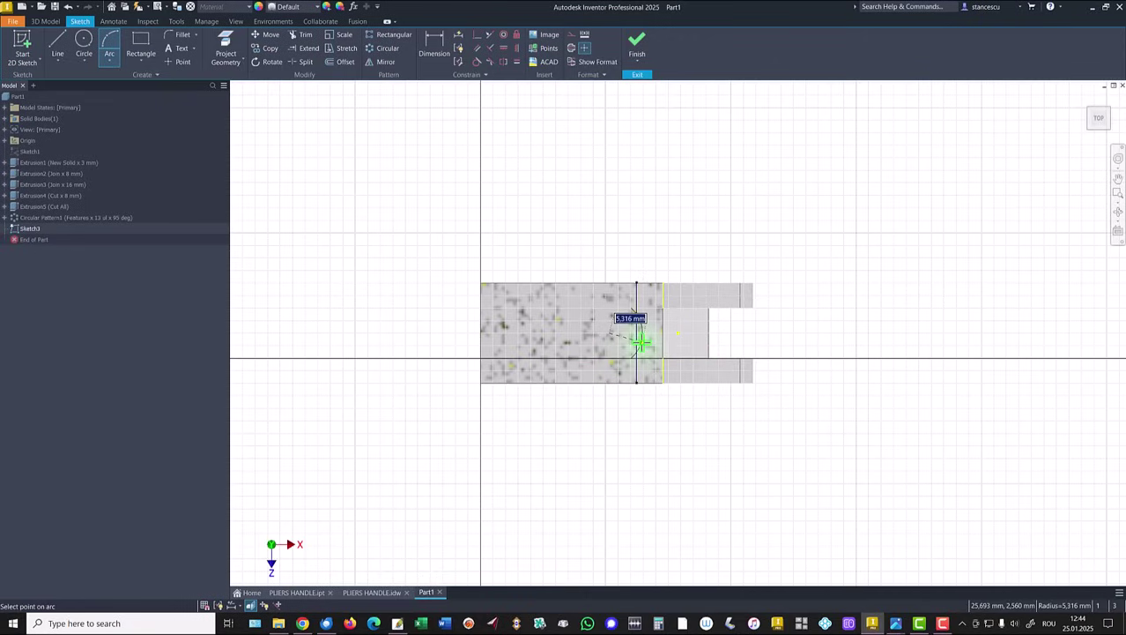
key(Return)
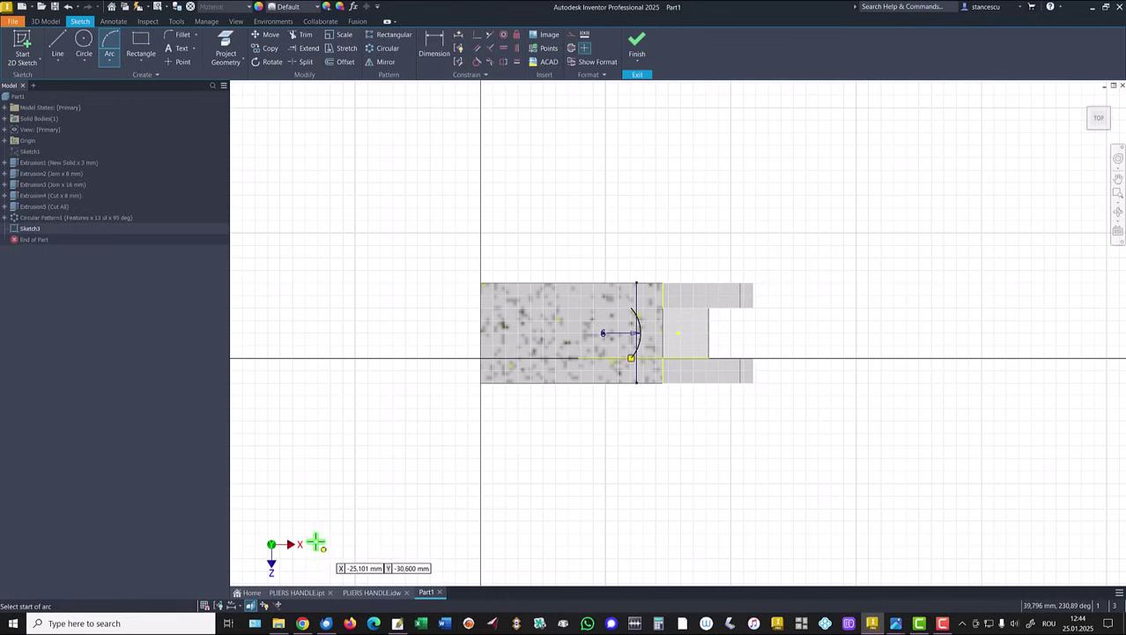
click(503, 48)
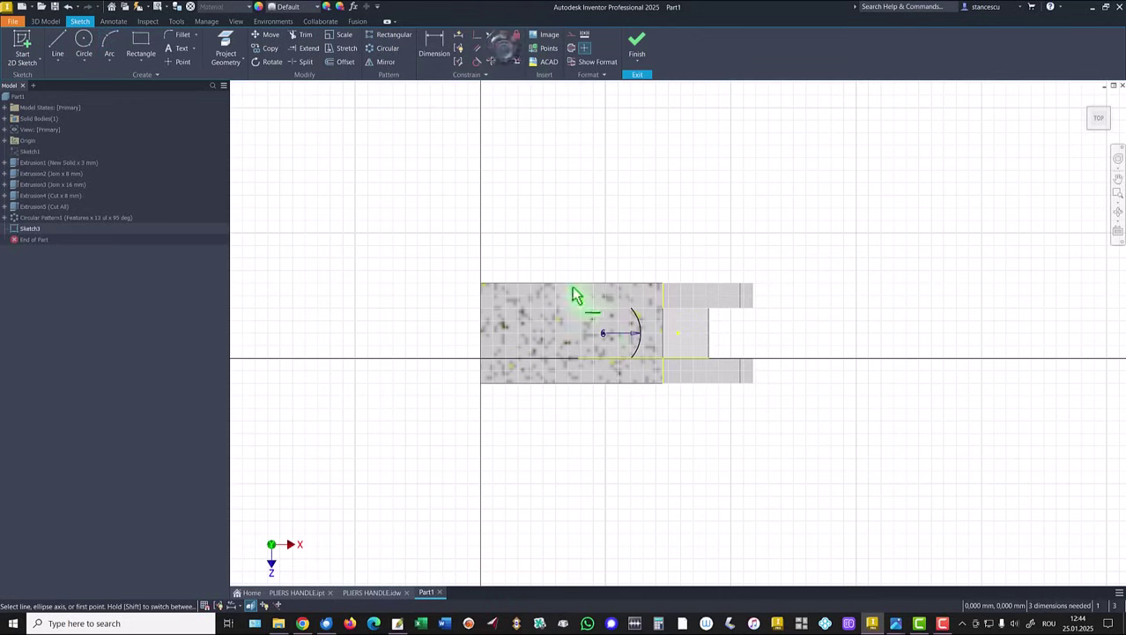
click(603, 333)
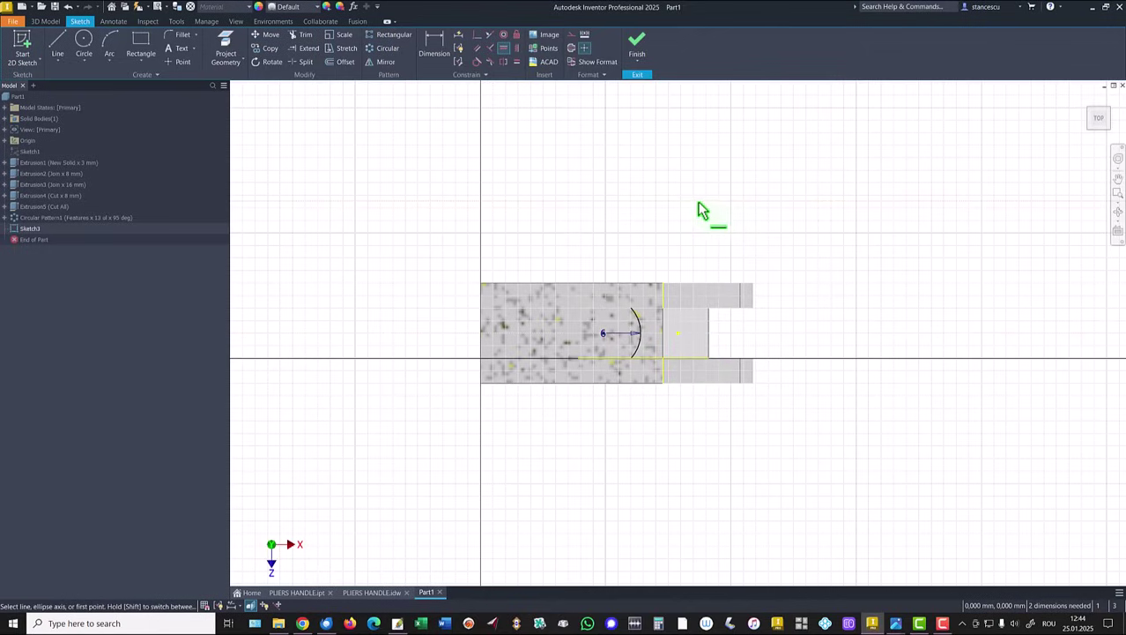
Step: Draw a horizontal line from the arc's upper end to the grip's outer side edge
click(62, 50)
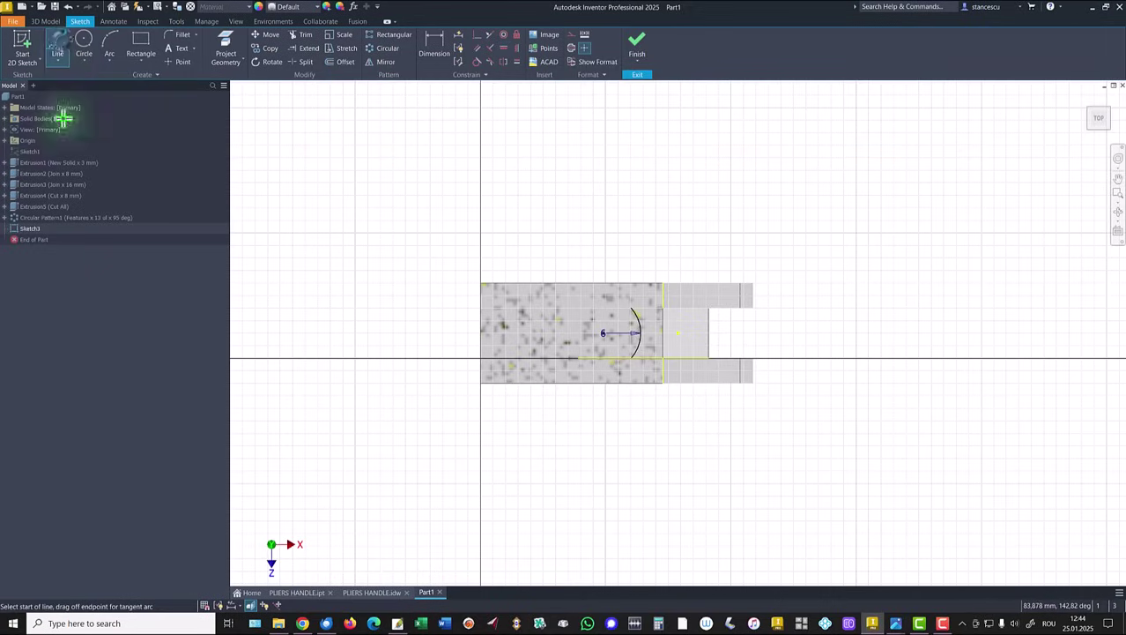
click(632, 308)
click(663, 309)
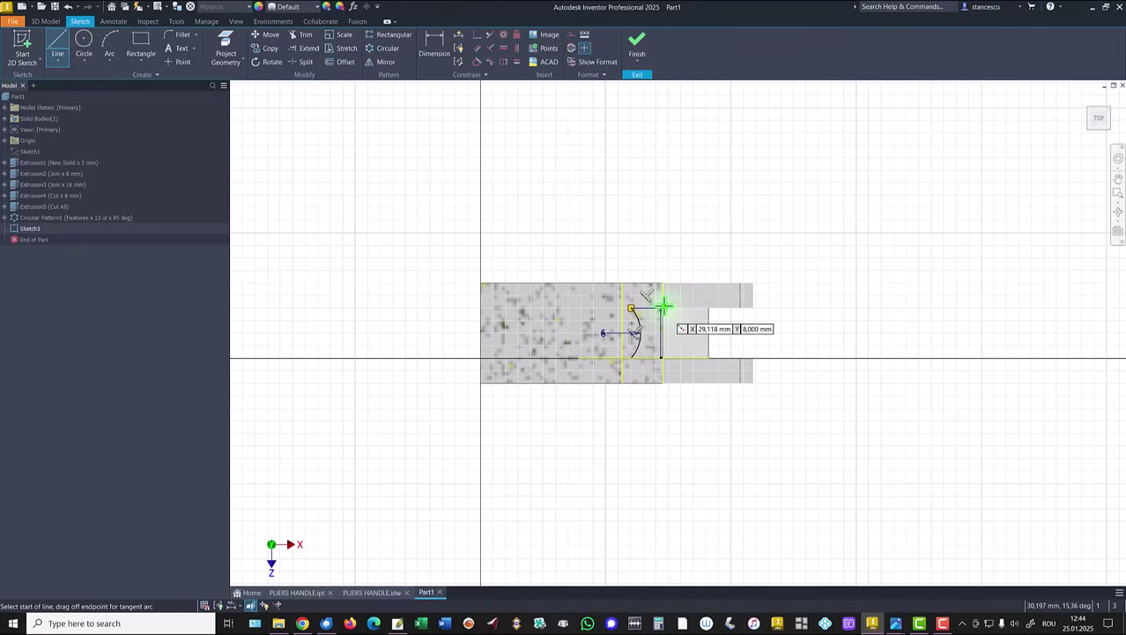
click(663, 308)
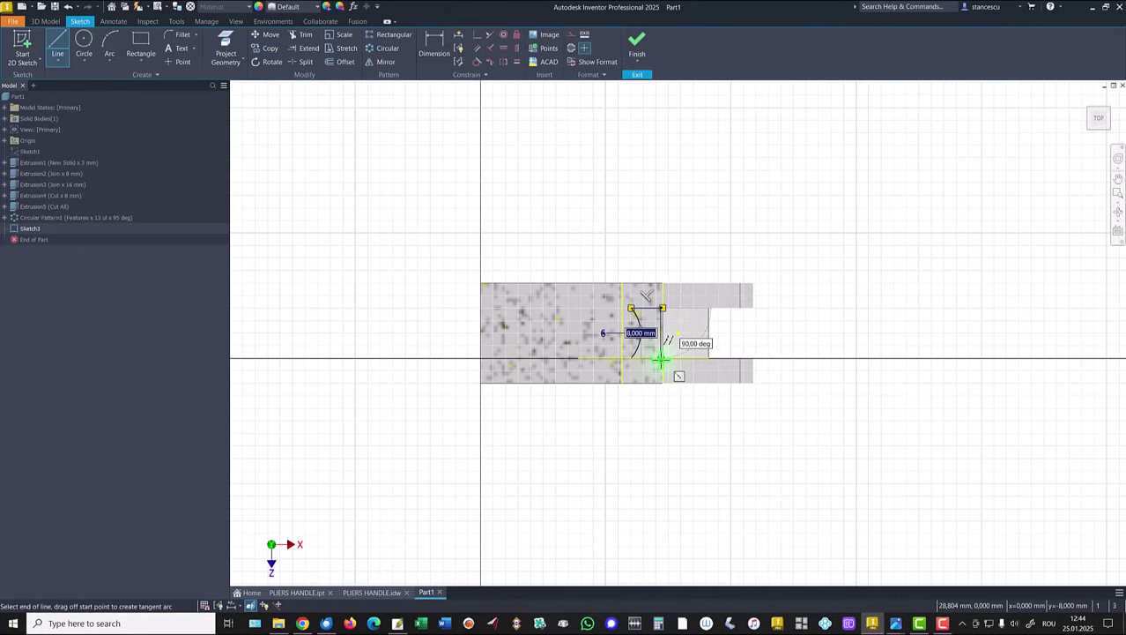
key(Escape)
scroll(676, 342, up, 3)
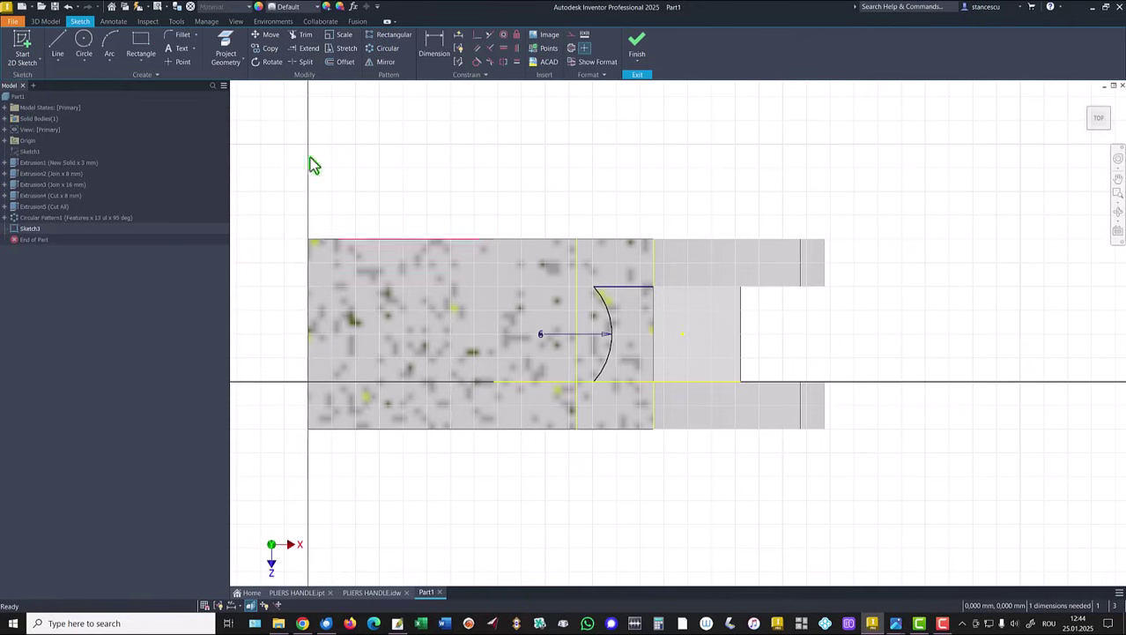
Step: Close the arc profile with a vertical line across the 8 mm grip thickness and a horizontal line back to the arc's lower end
click(58, 44)
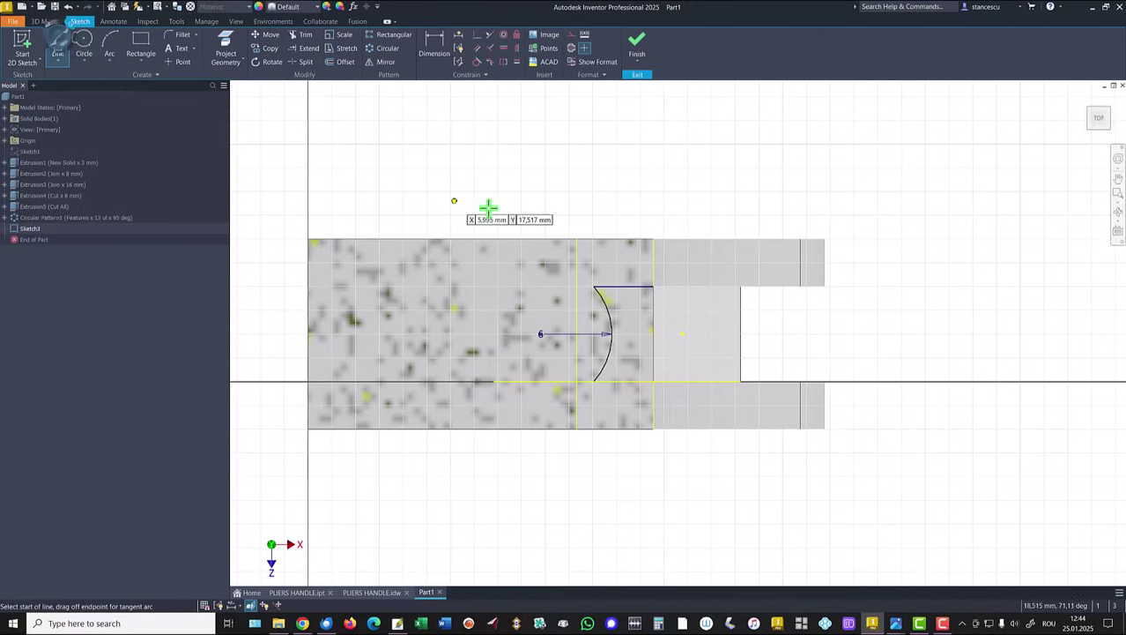
click(655, 285)
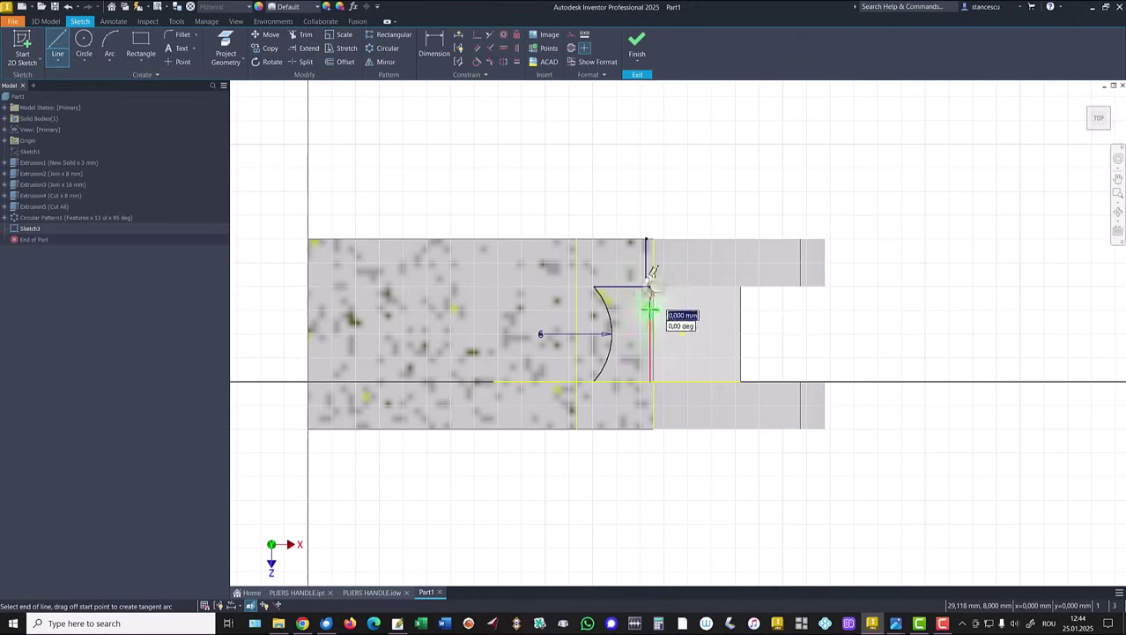
double_click(654, 382)
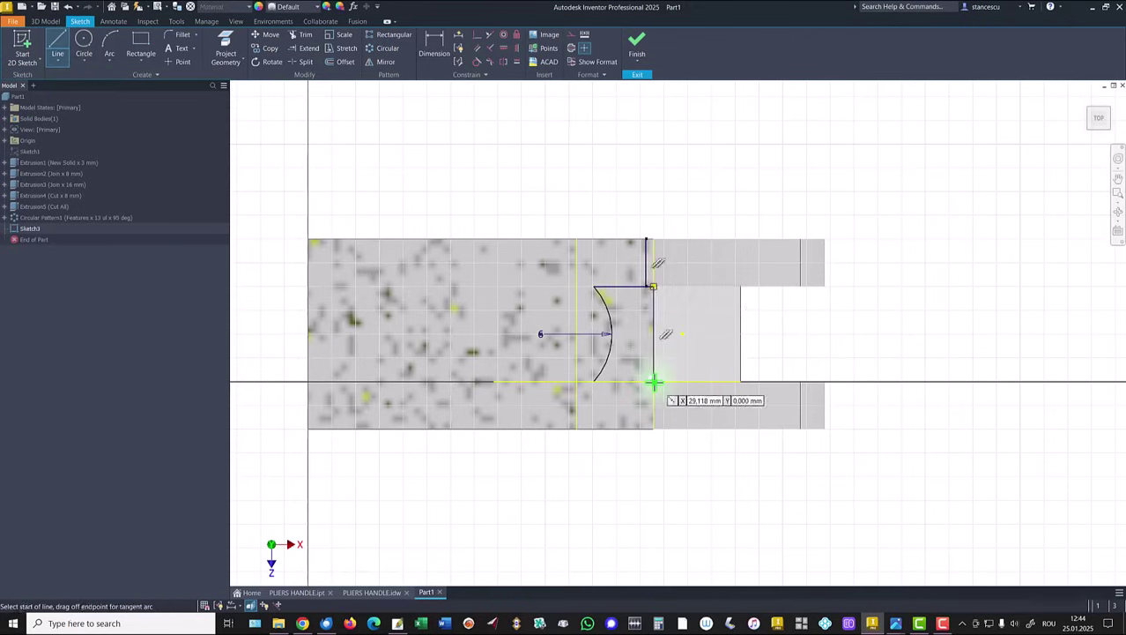
click(653, 382)
double_click(593, 381)
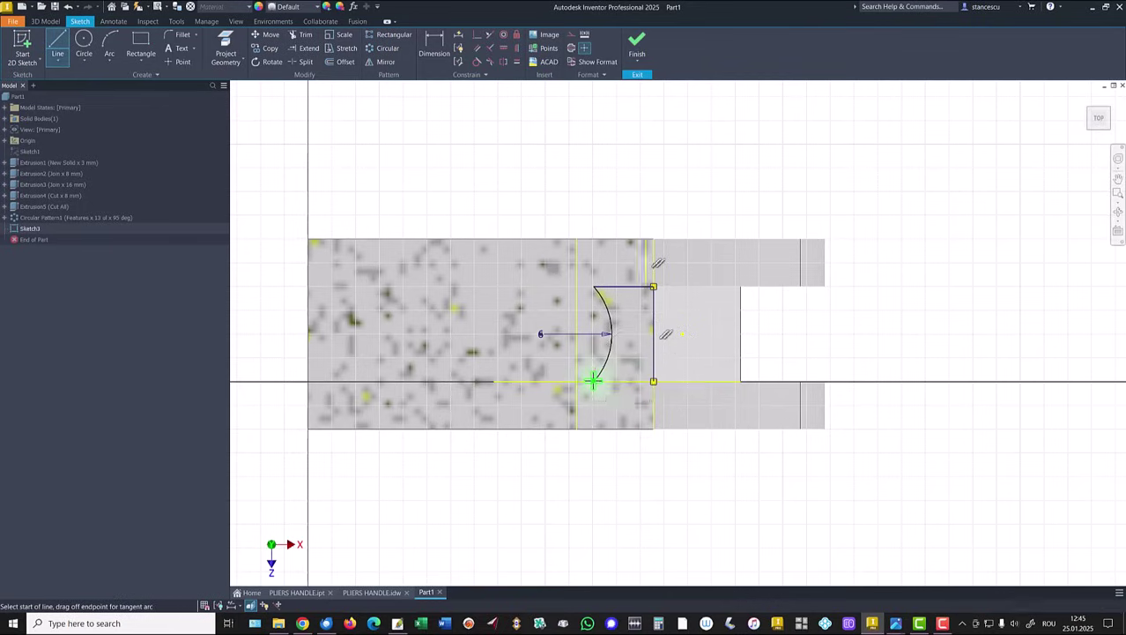
Step: Make the 6 mm arc tangent to the profile's vertical line and finish the sketch
key(Escape)
drag(594, 379, 596, 382)
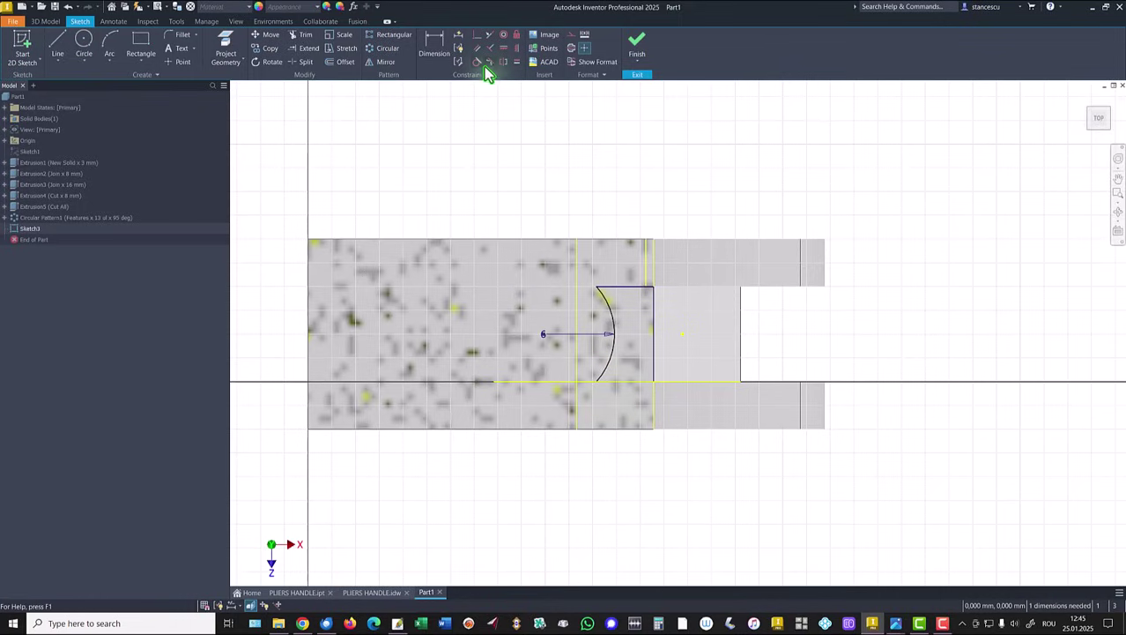
click(603, 293)
click(477, 62)
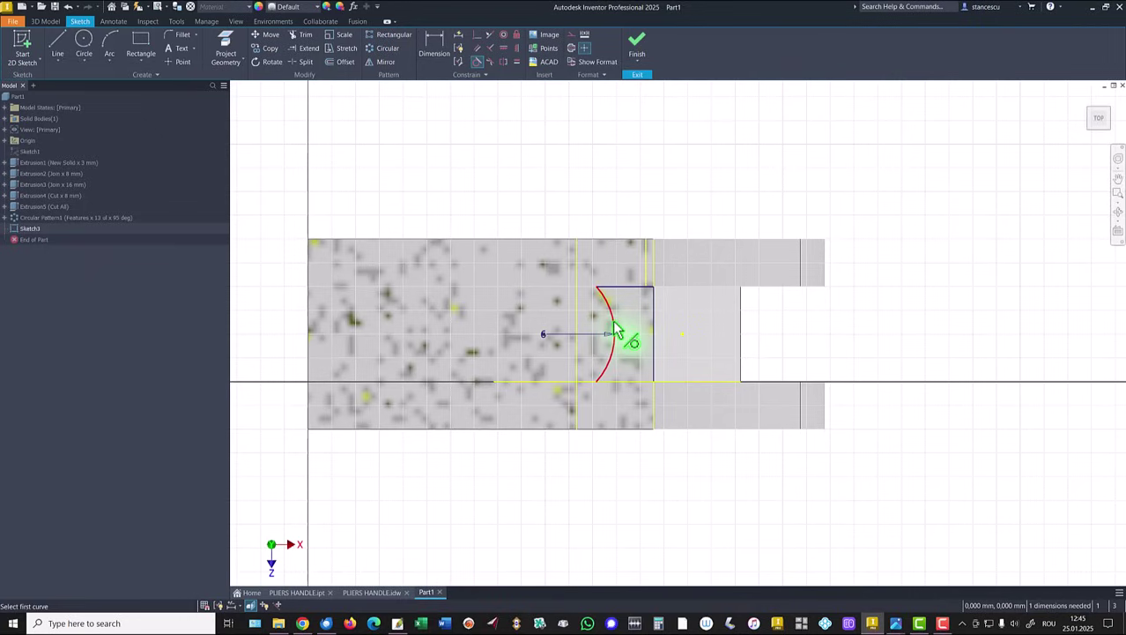
click(654, 341)
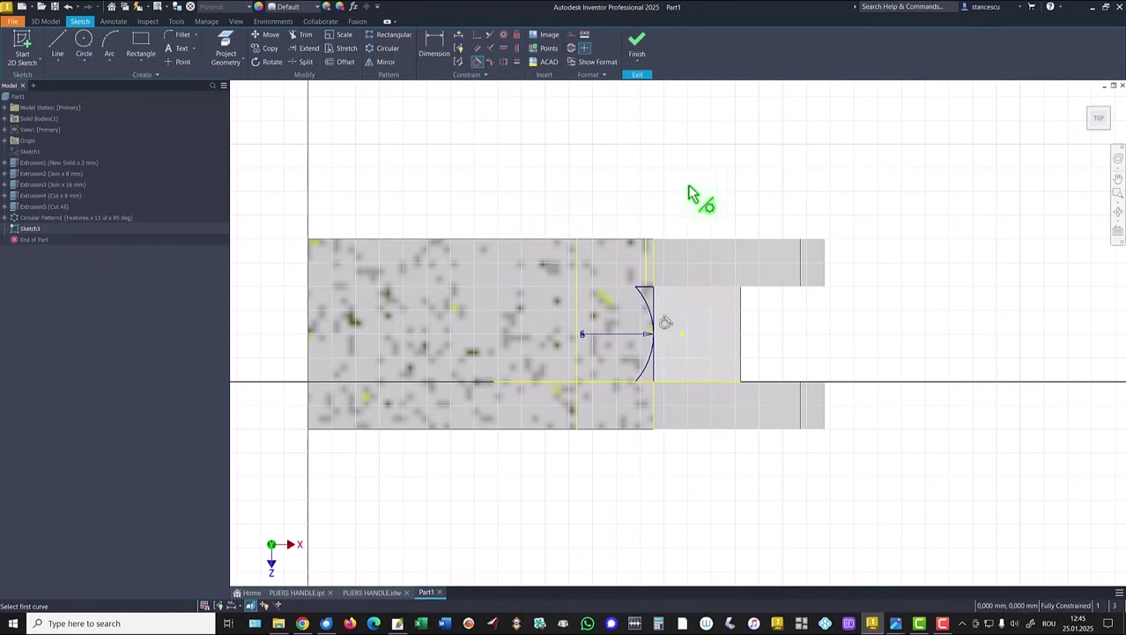
click(639, 48)
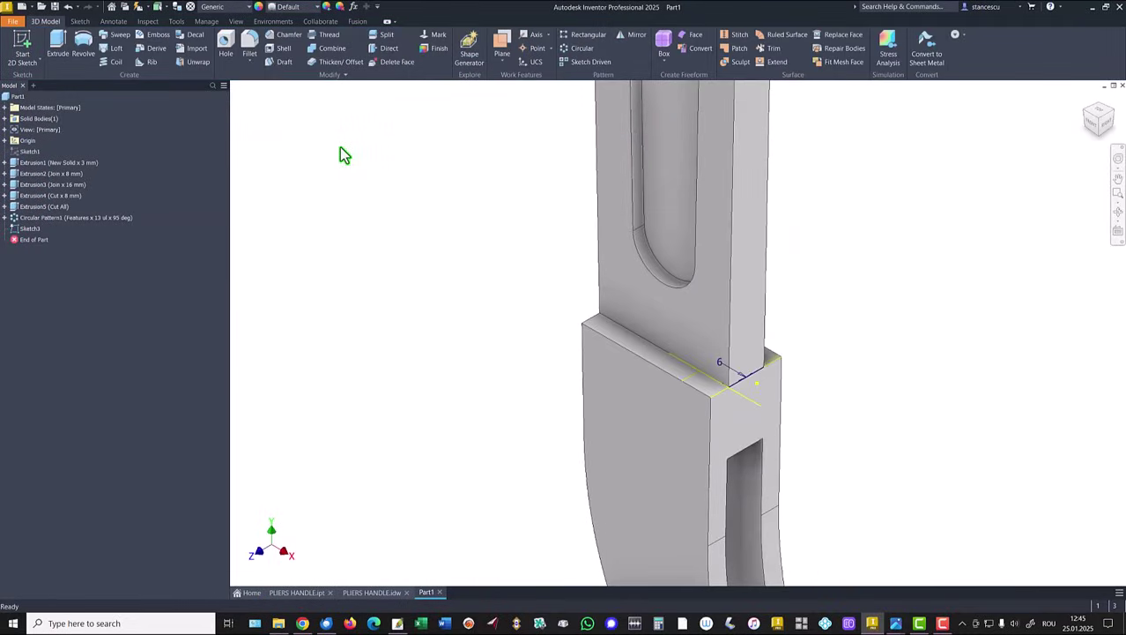
Step: Sweep the arc profile as a cut along the grip's outer edge to round it
click(114, 36)
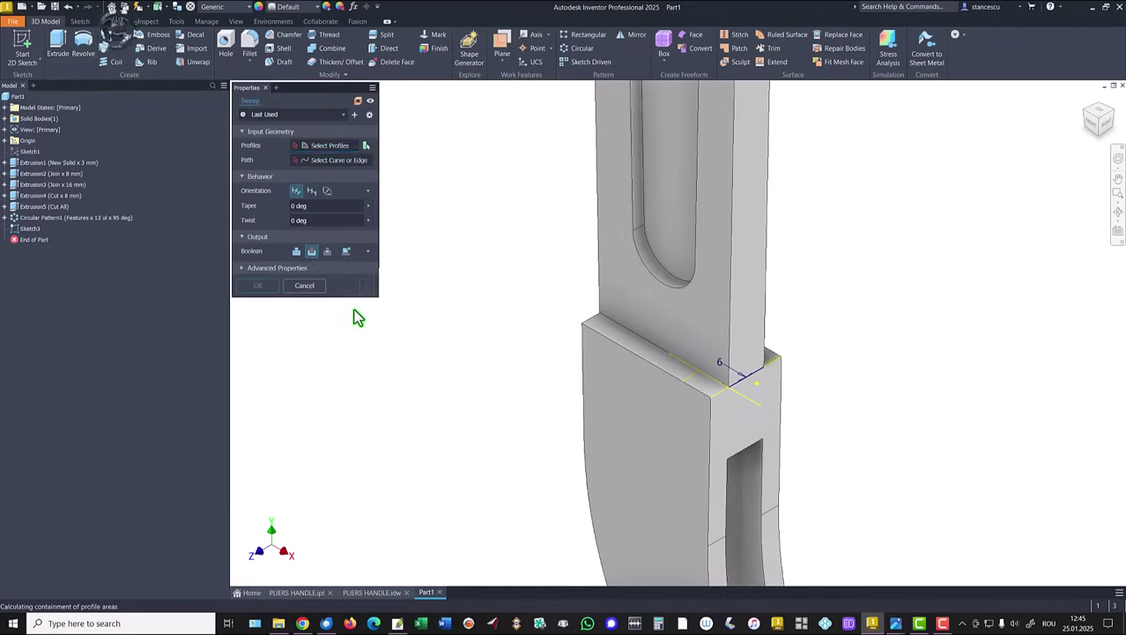
click(734, 385)
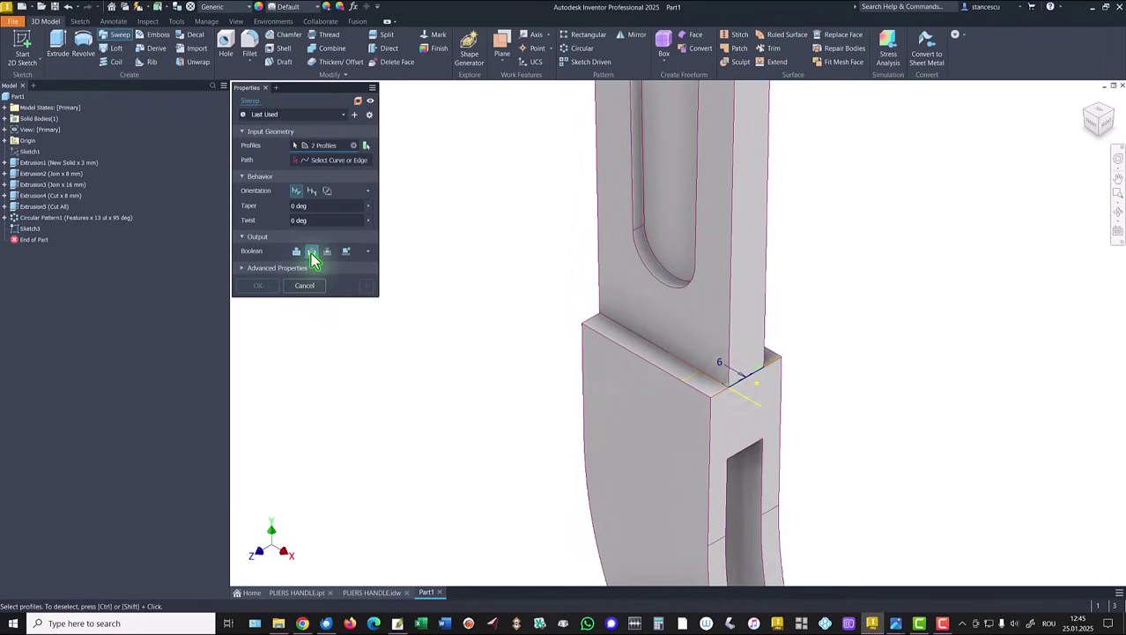
click(329, 160)
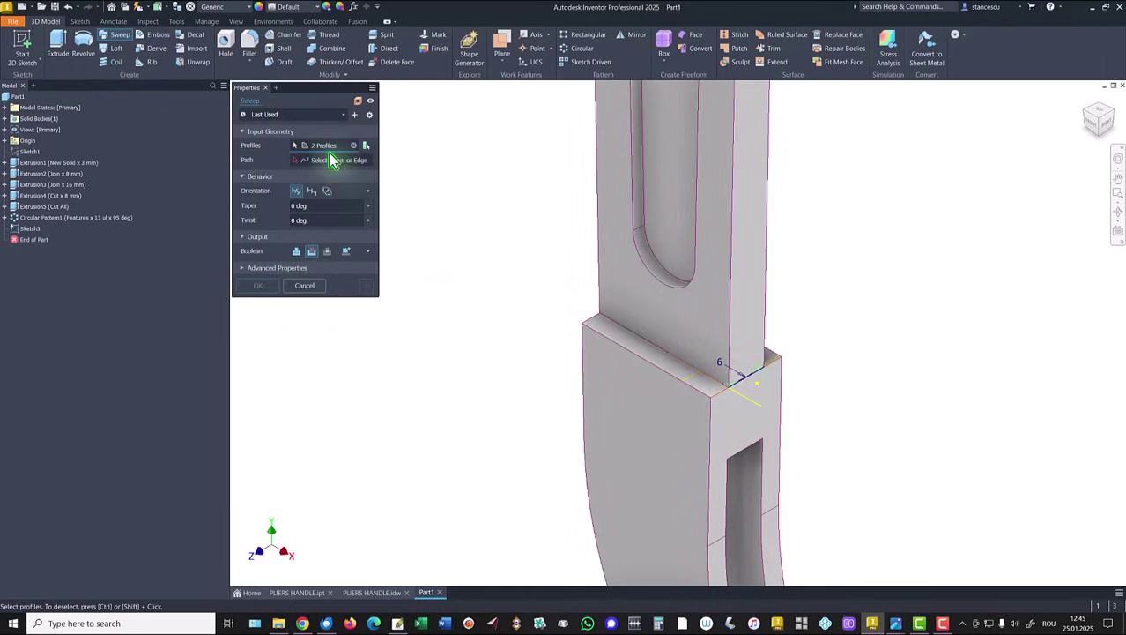
click(733, 255)
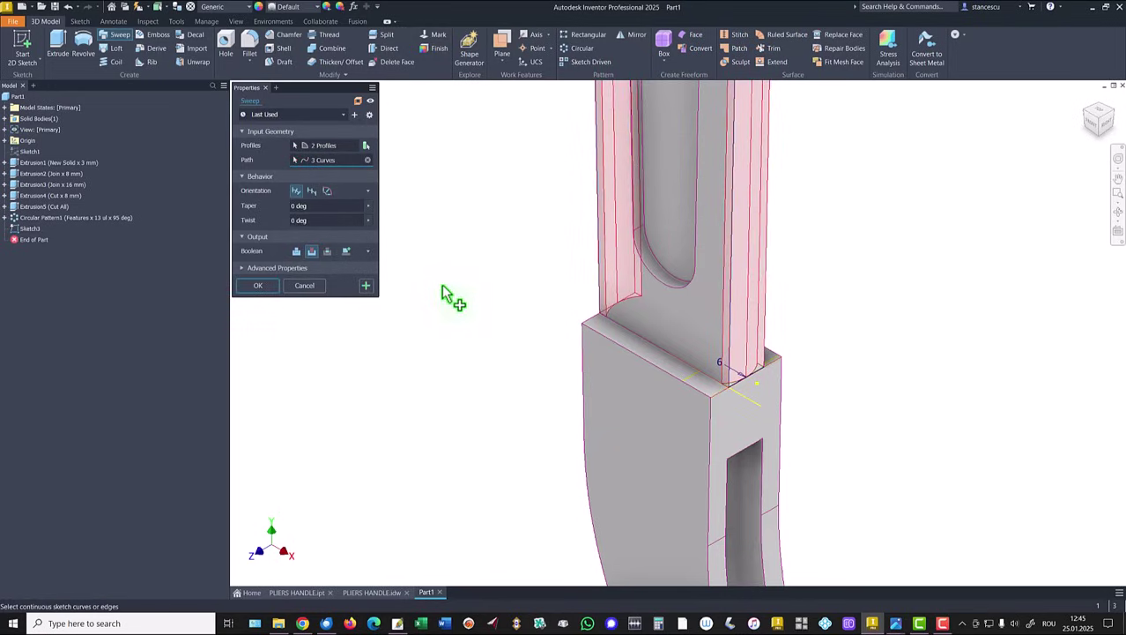
click(264, 287)
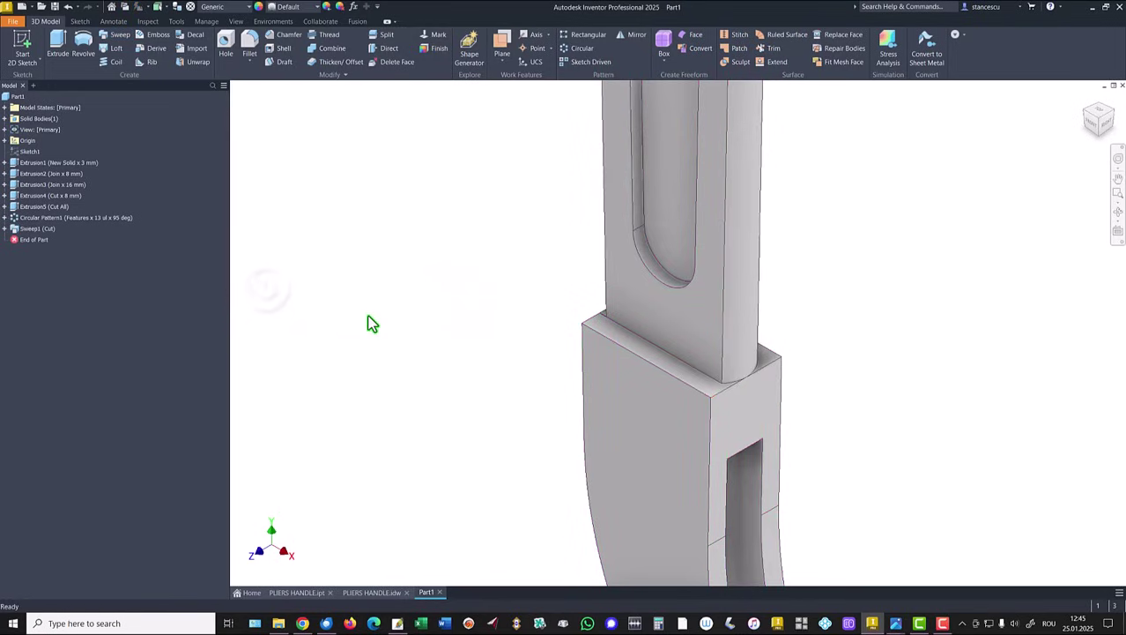
key(F6)
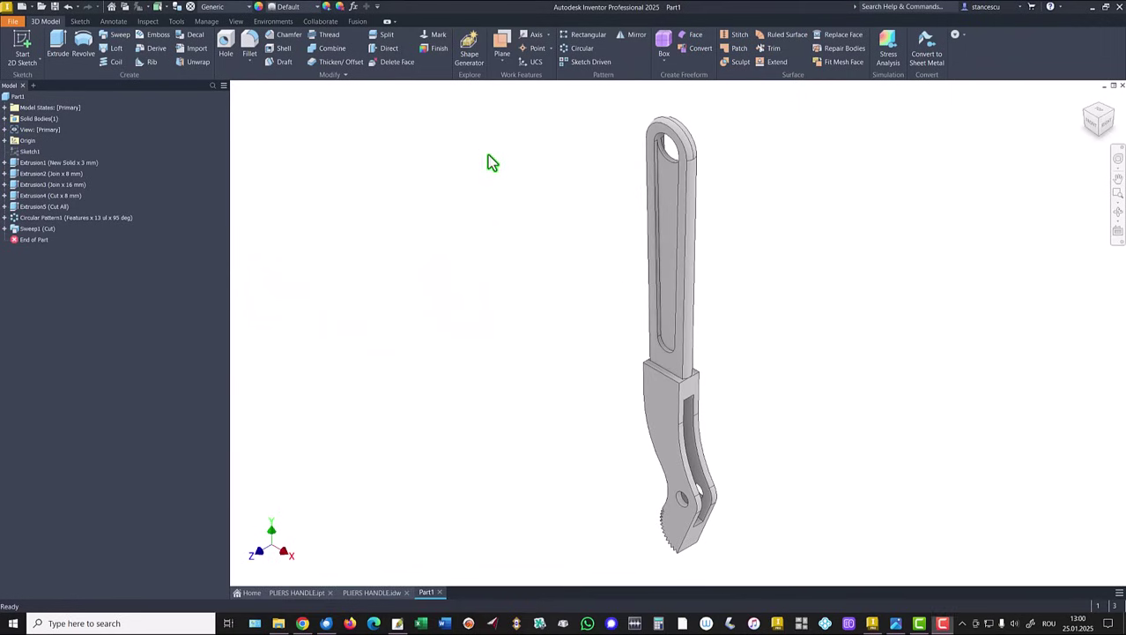
Step: Check the ledge radii in the PLIERS HANDLE.idw drawing and fillet the ledge edges on both faces of the handle with a 2 mm radius
click(494, 202)
click(369, 593)
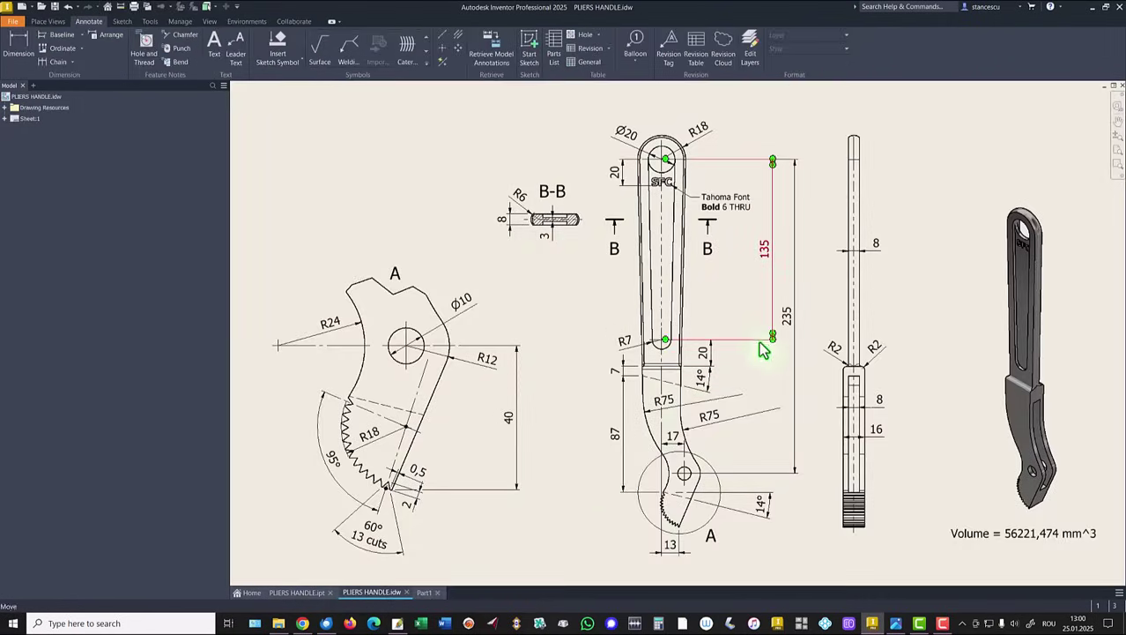
drag(884, 355, 879, 354)
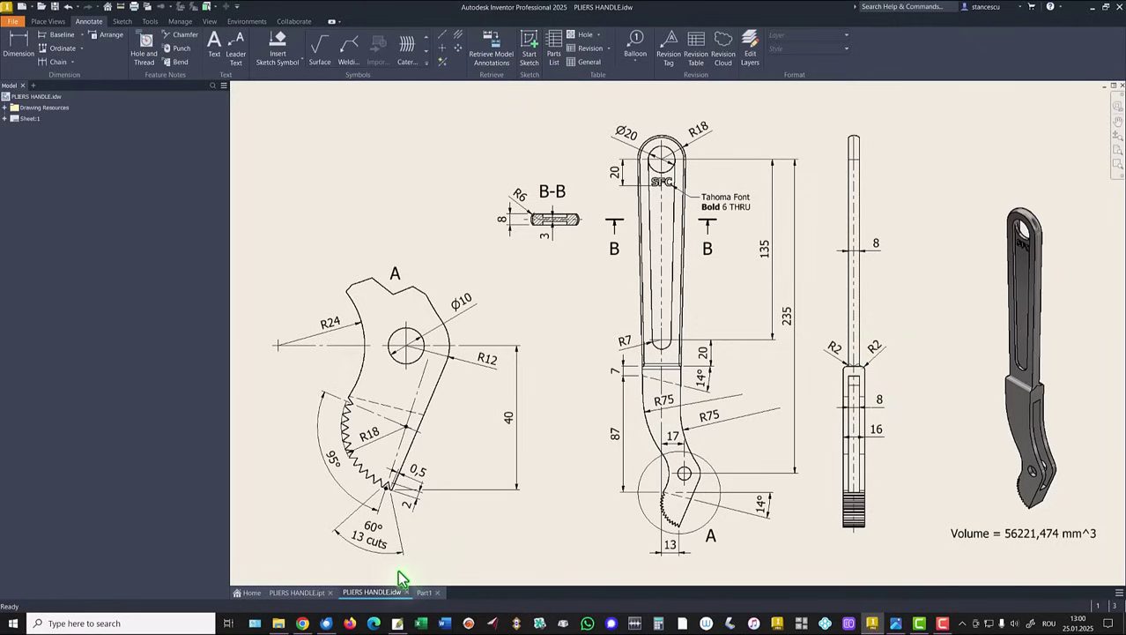
click(426, 592)
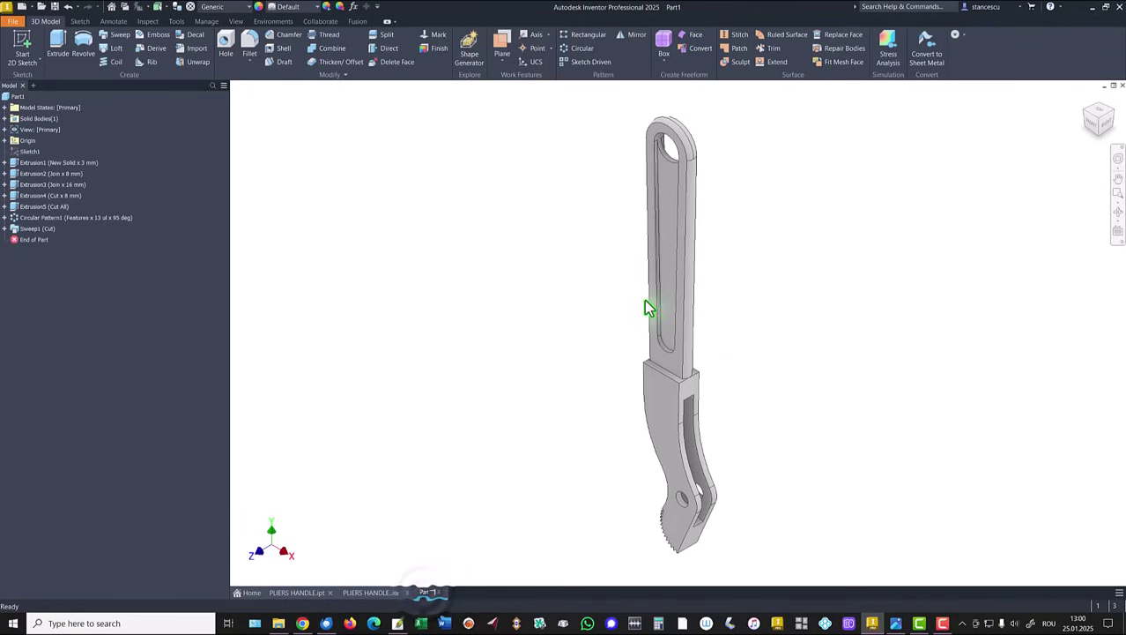
click(676, 381)
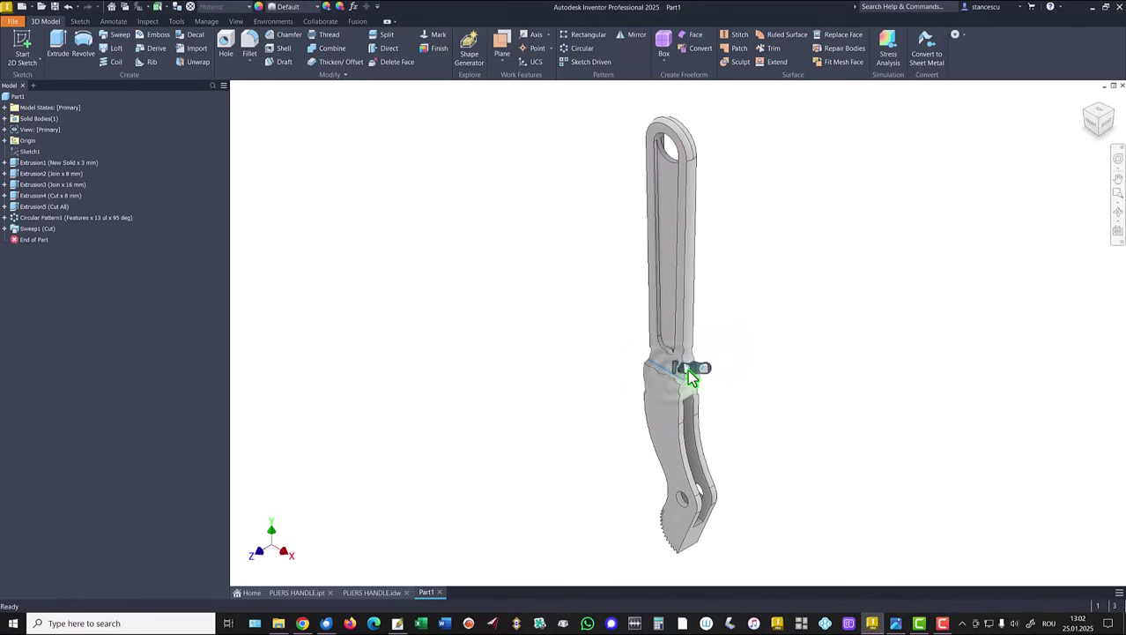
key(f)
shift+middle_drag(670, 381, 709, 386)
click(695, 395)
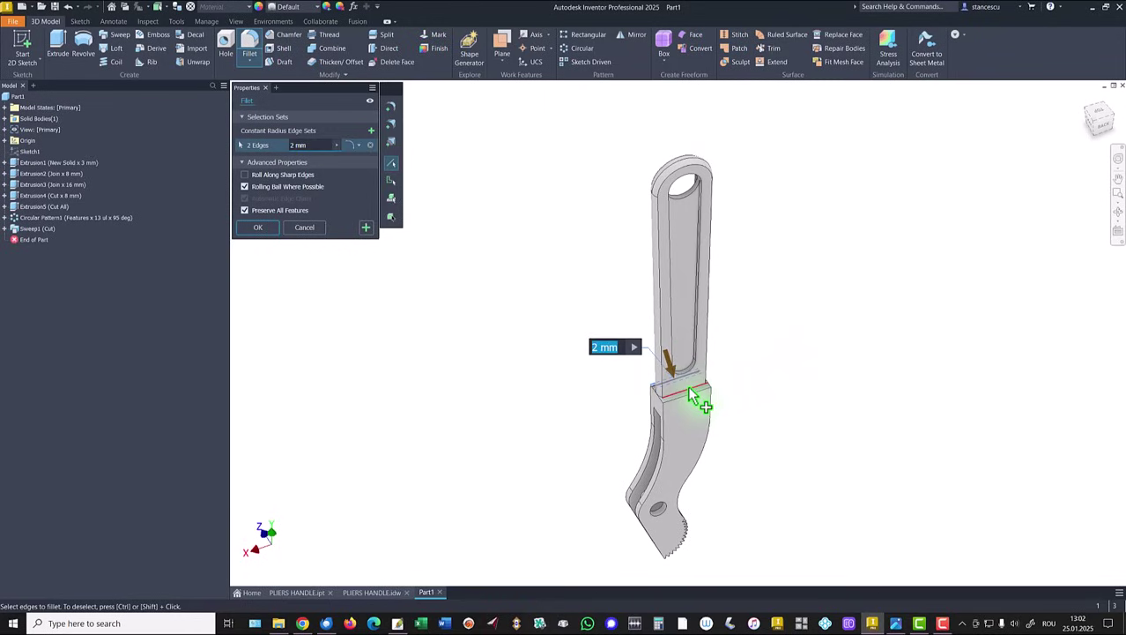
click(701, 398)
click(701, 397)
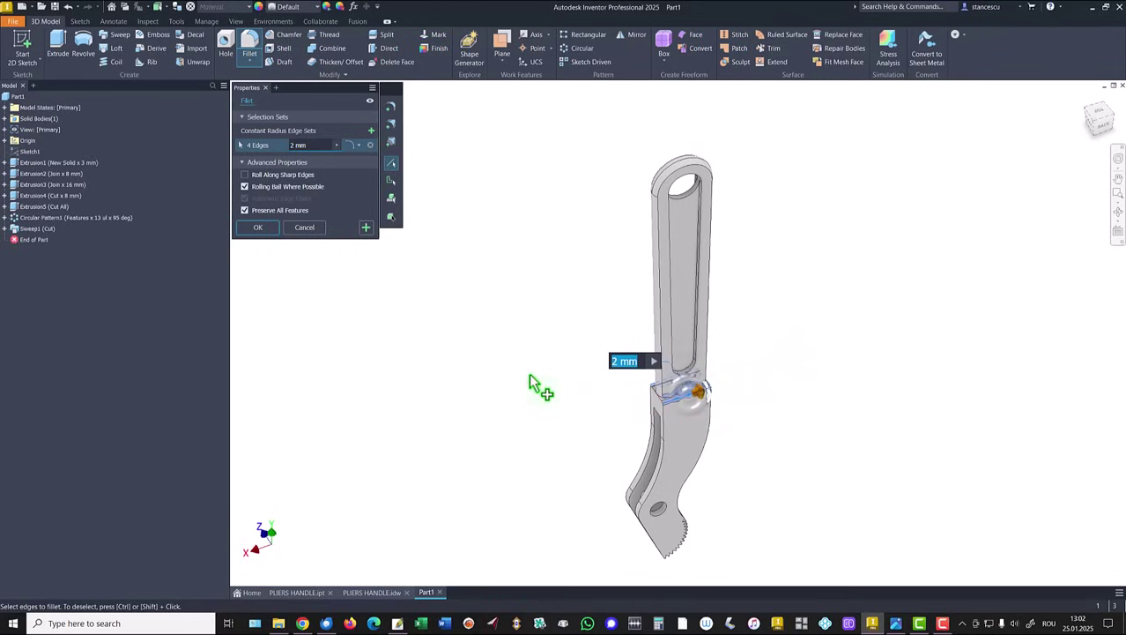
click(261, 228)
key(F6)
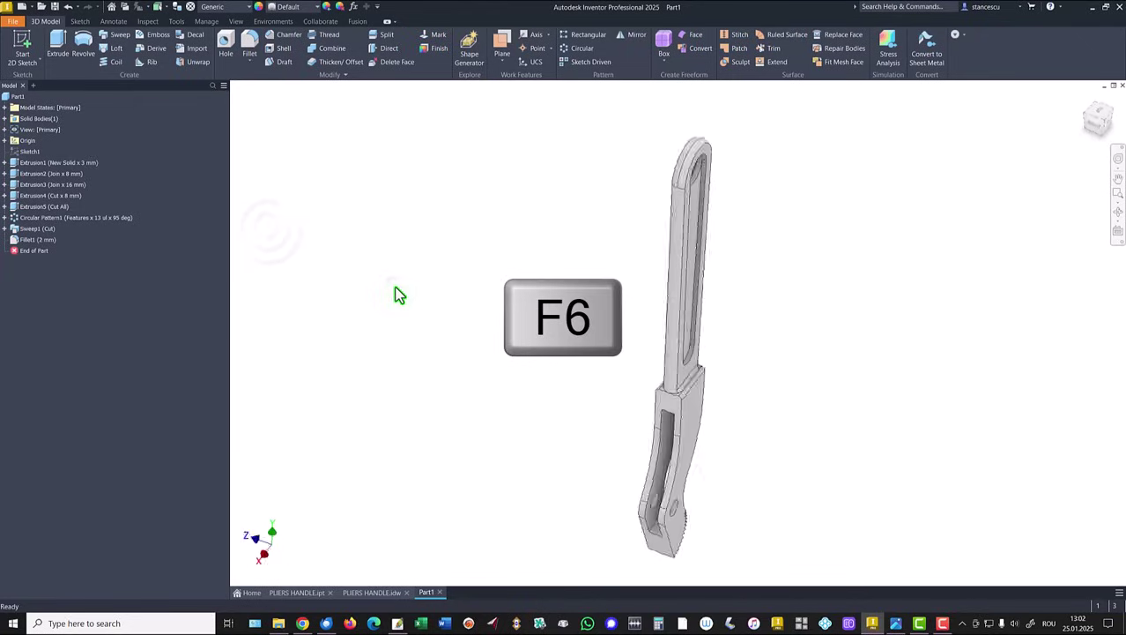
Step: Examine the finished PLIERS HANDLE.ipt model and the drawing's SFC text callout for font, size and position
click(296, 592)
scroll(720, 296, down, 3)
scroll(718, 289, down, 2)
shift+middle_drag(718, 289, 701, 339)
key(F6)
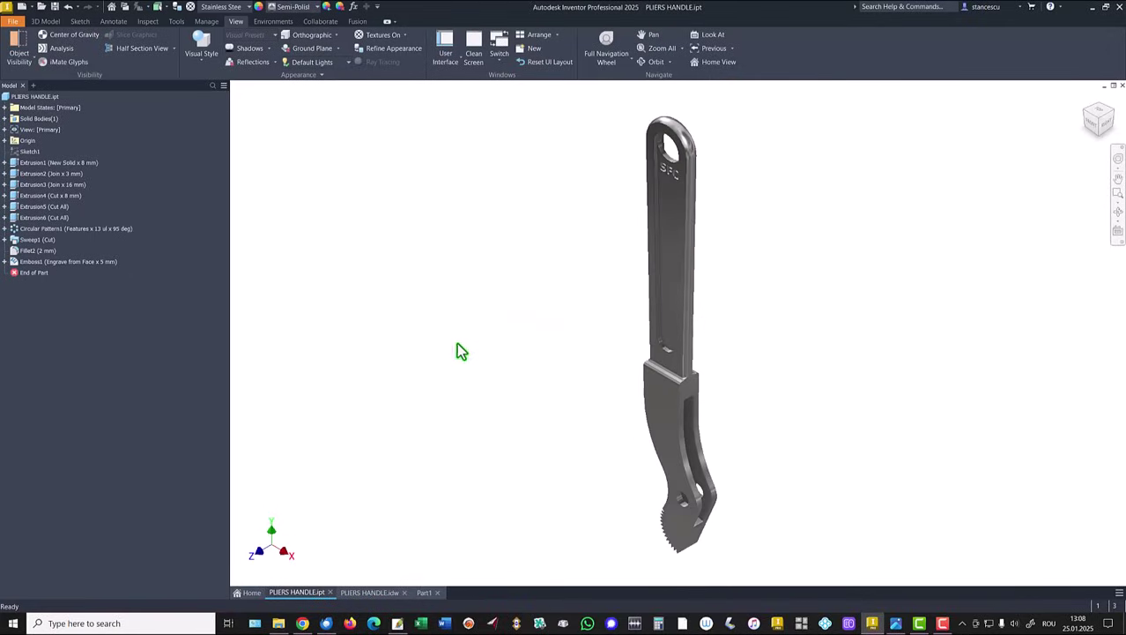
click(371, 592)
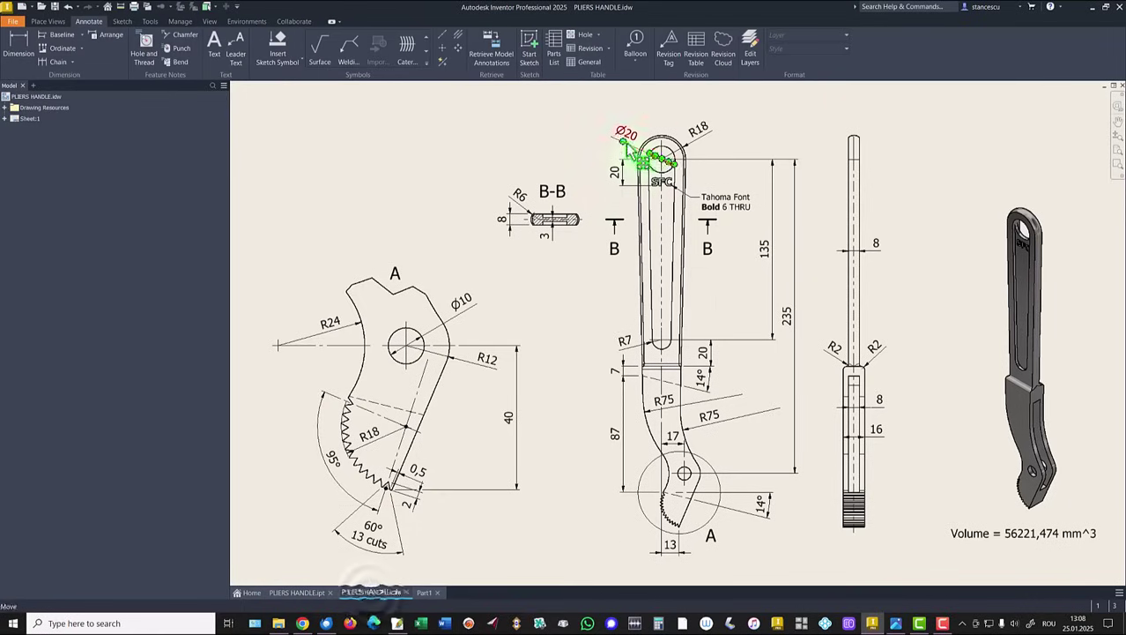
scroll(692, 193, up, 4)
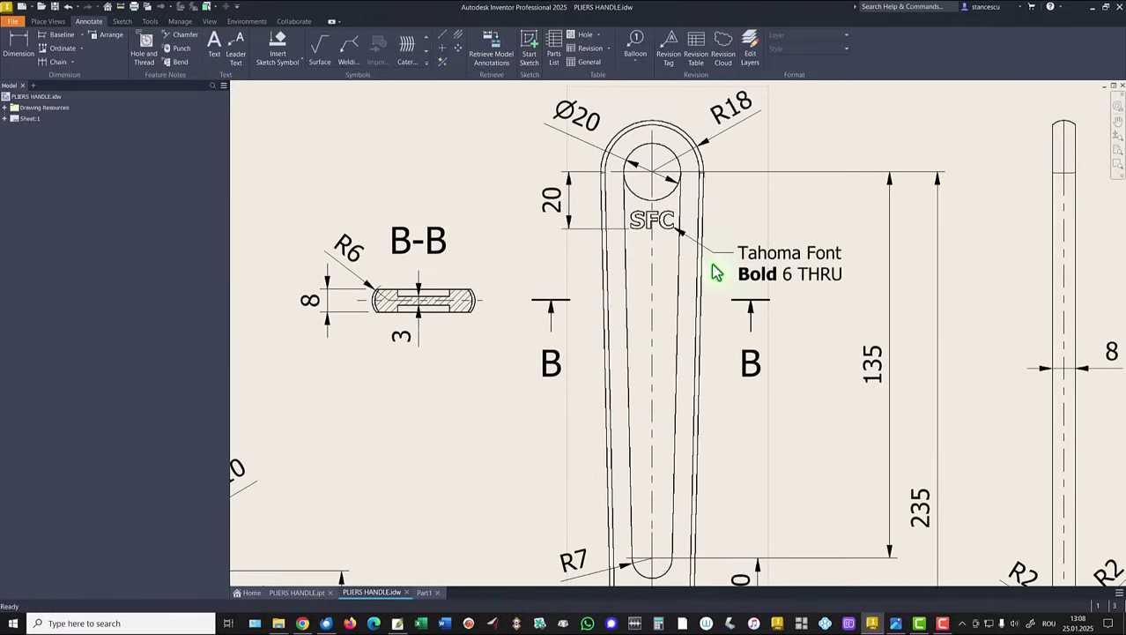
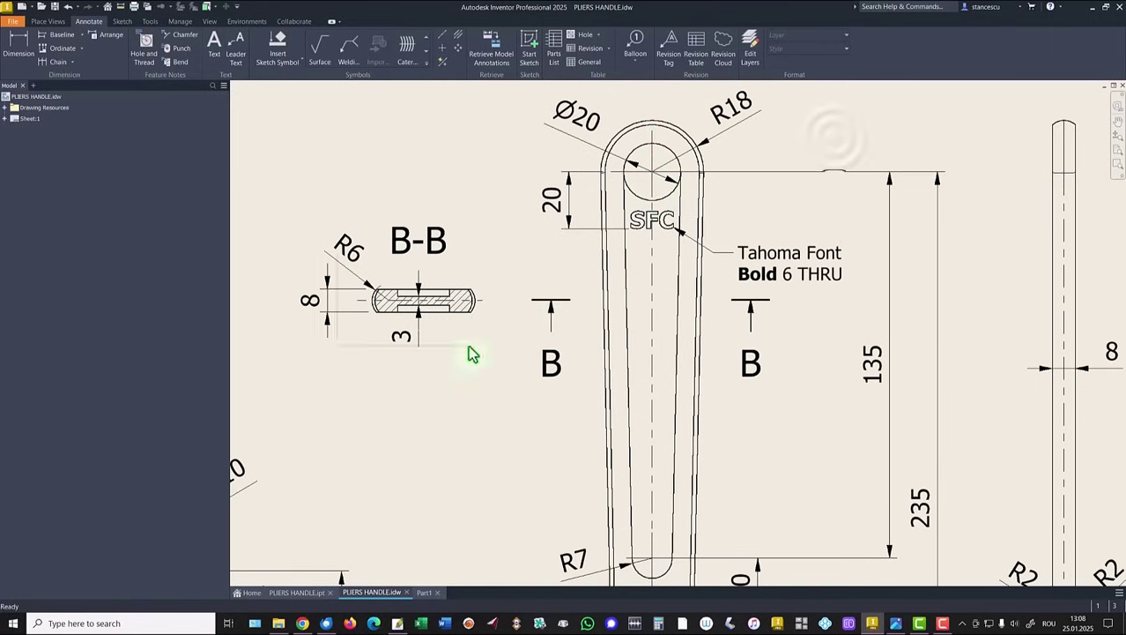
key(Home)
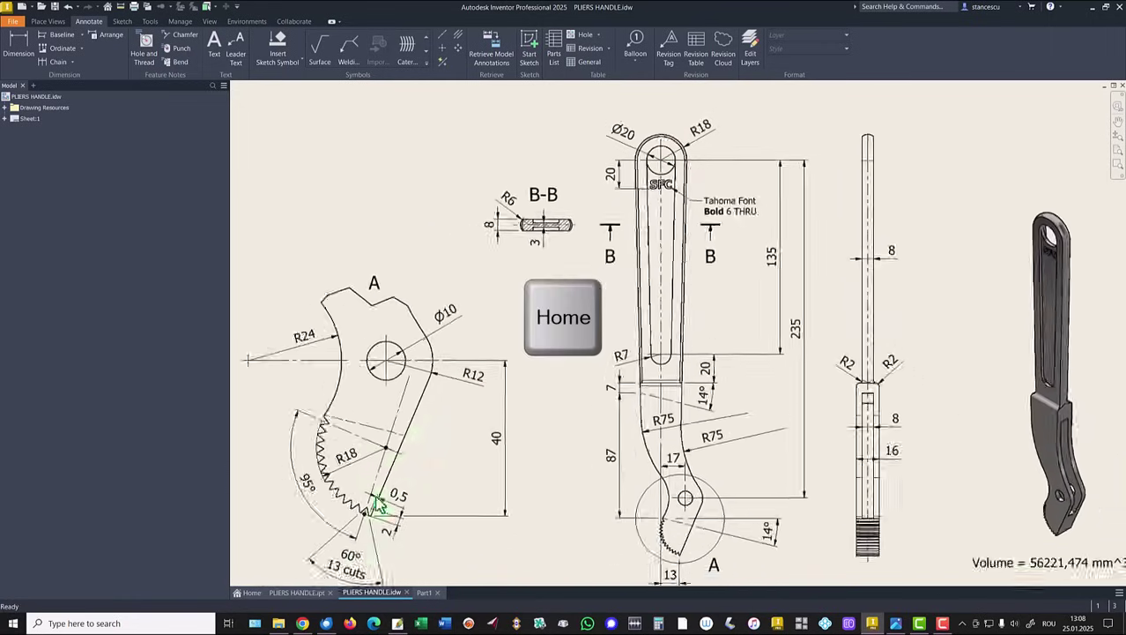
click(421, 592)
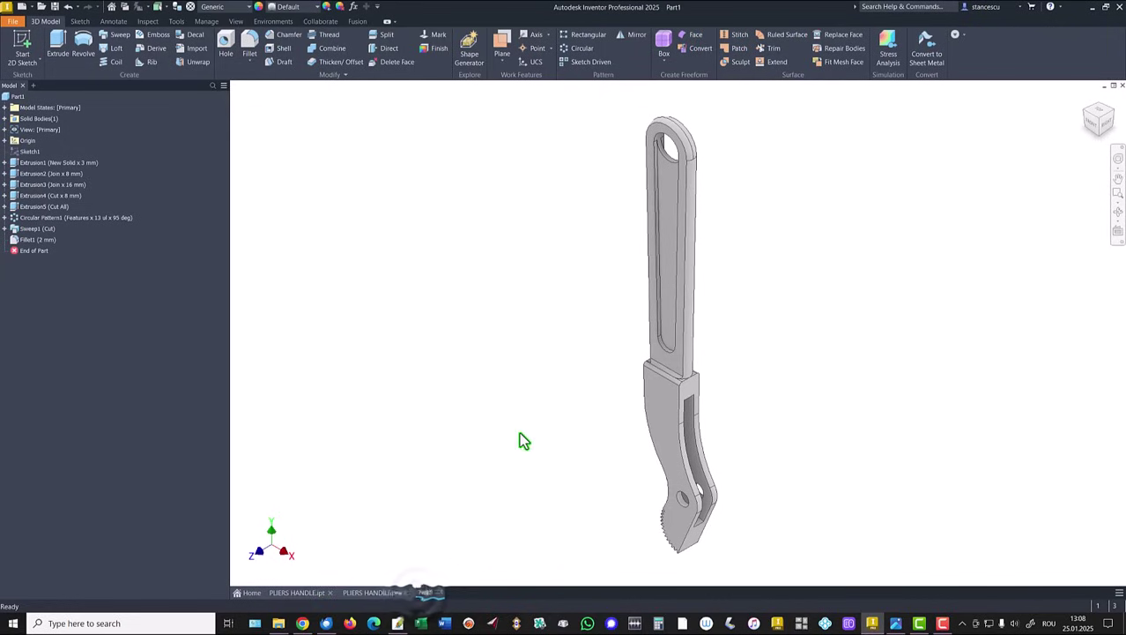
Step: Start a sketch on the grip's recessed face and insert center-justified text "SFC" below the round hole
click(673, 189)
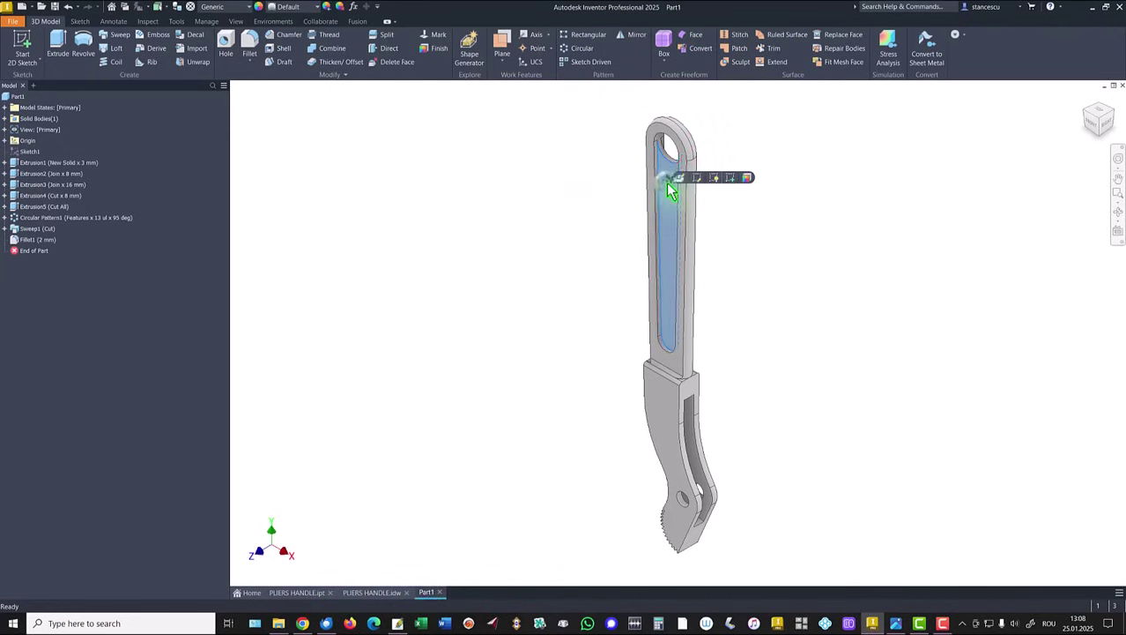
key(s)
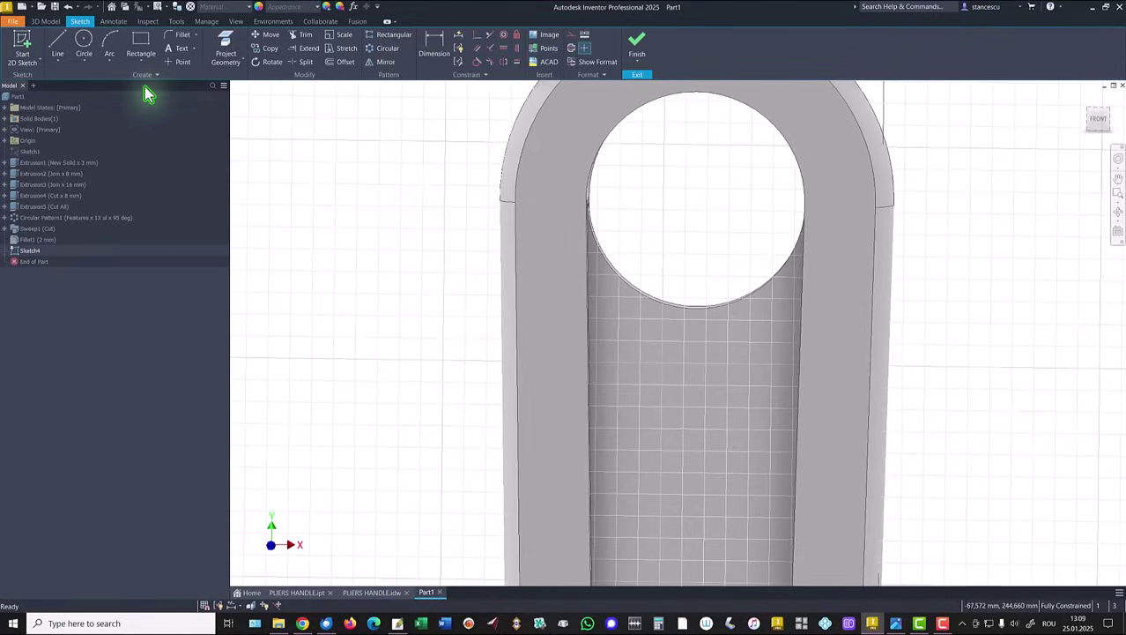
click(178, 51)
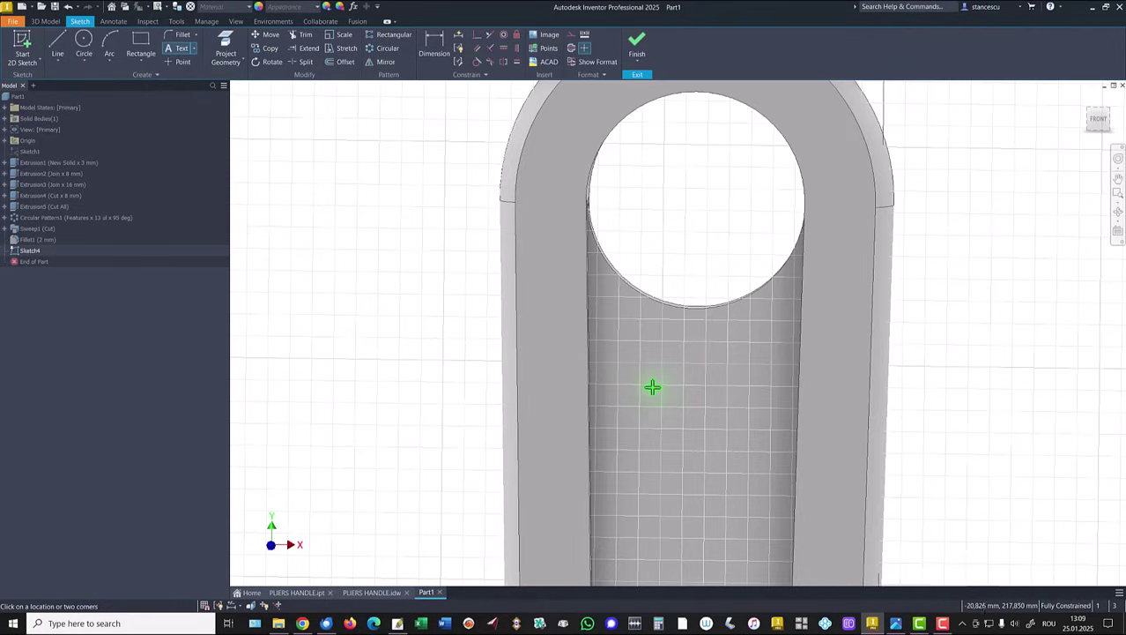
click(685, 398)
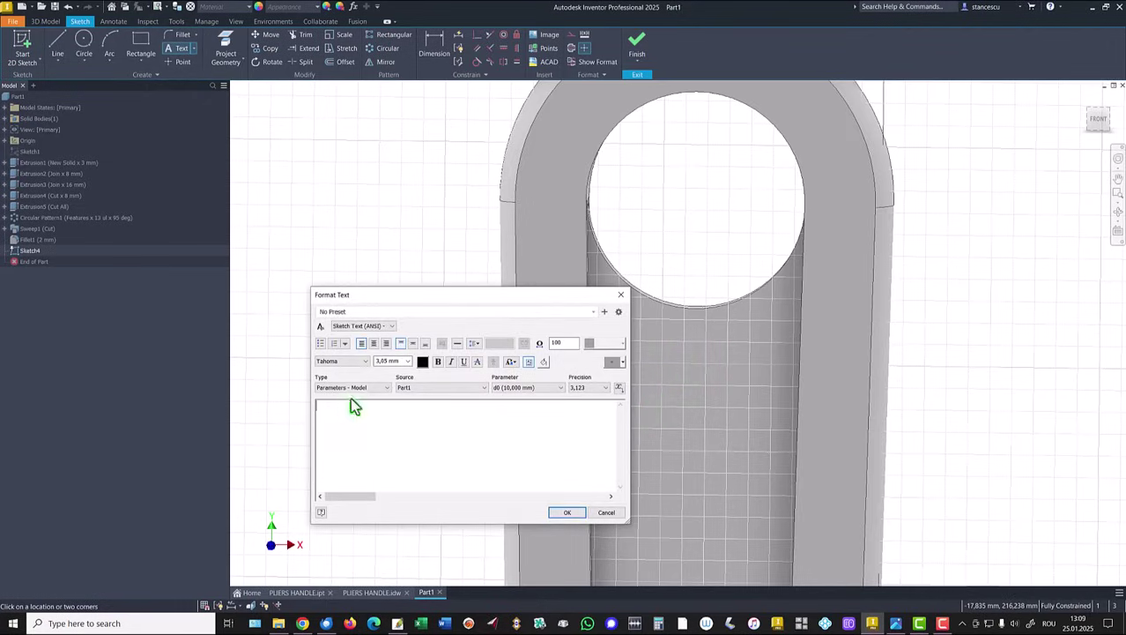
click(377, 349)
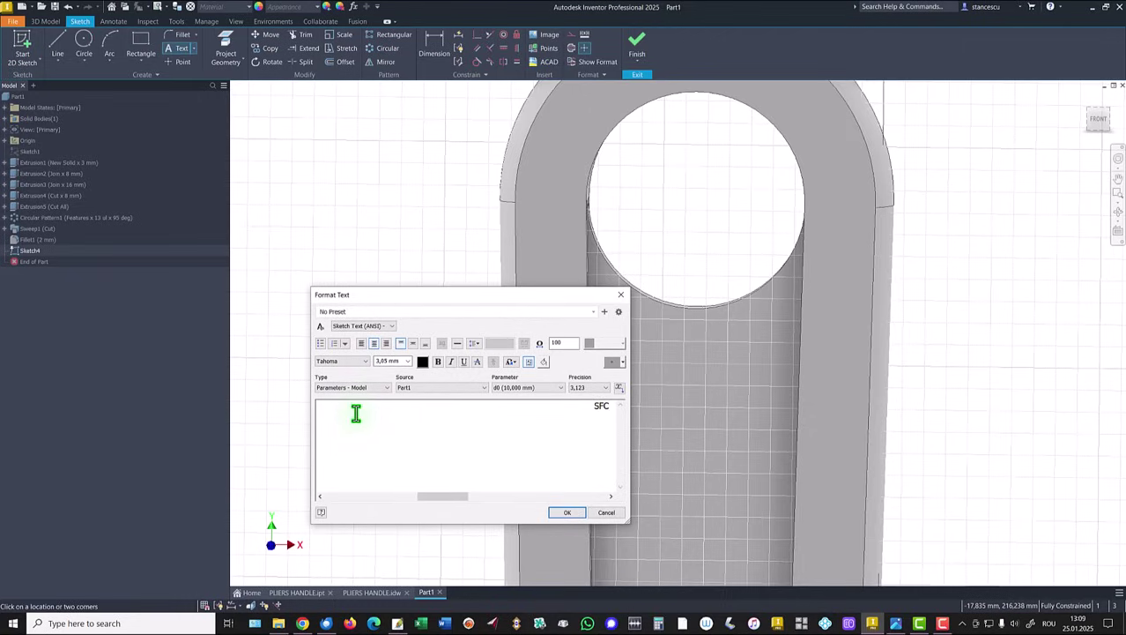
Step: Format the SFC text as bold with a height of 6 mm and place it in the sketch
key(shift+Home)
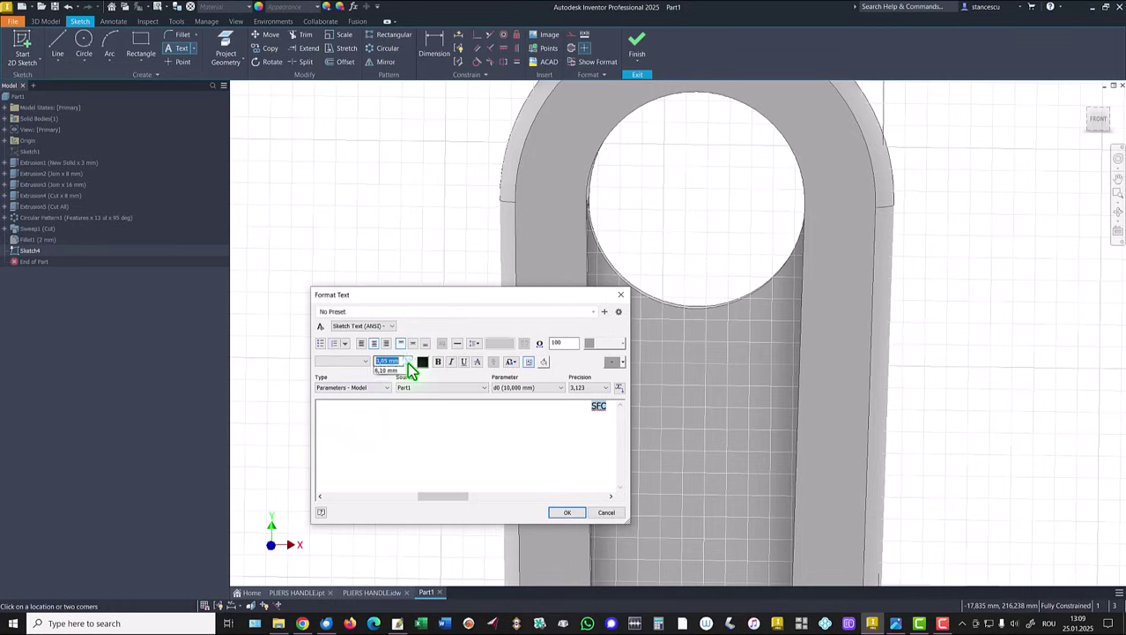
click(387, 392)
click(391, 361)
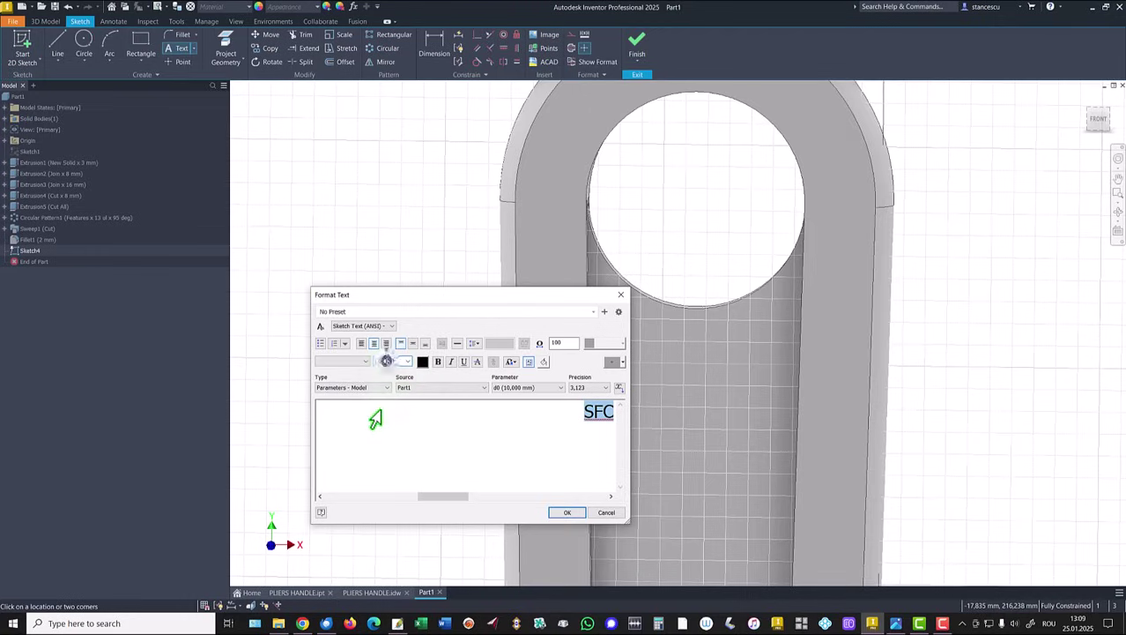
key(BackSpace)
key(BackSpace)
click(438, 363)
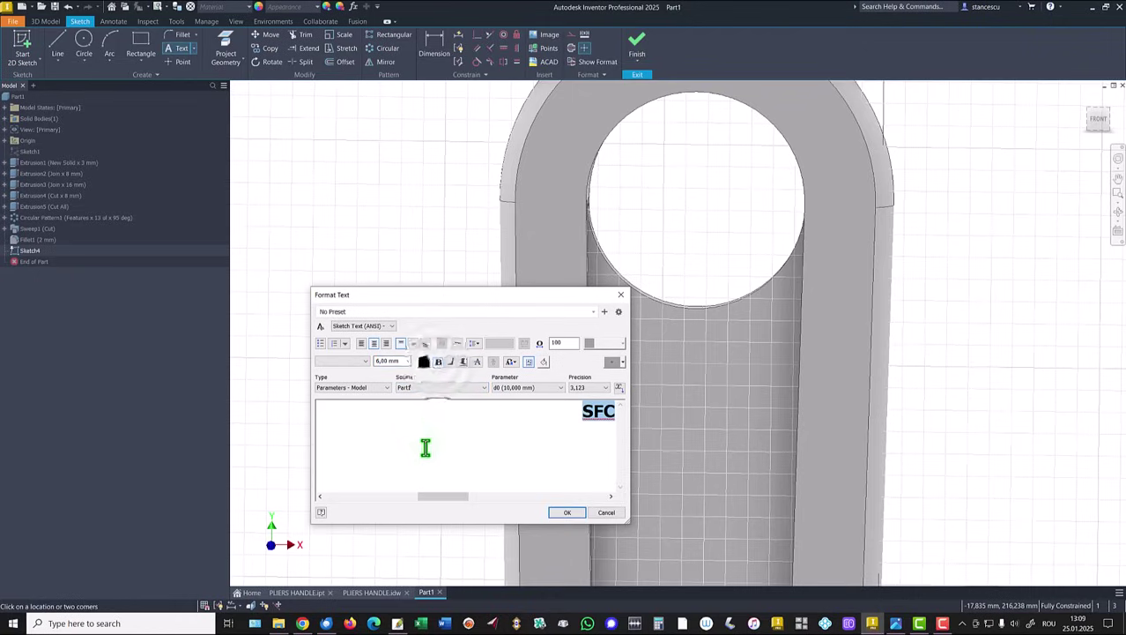
click(567, 512)
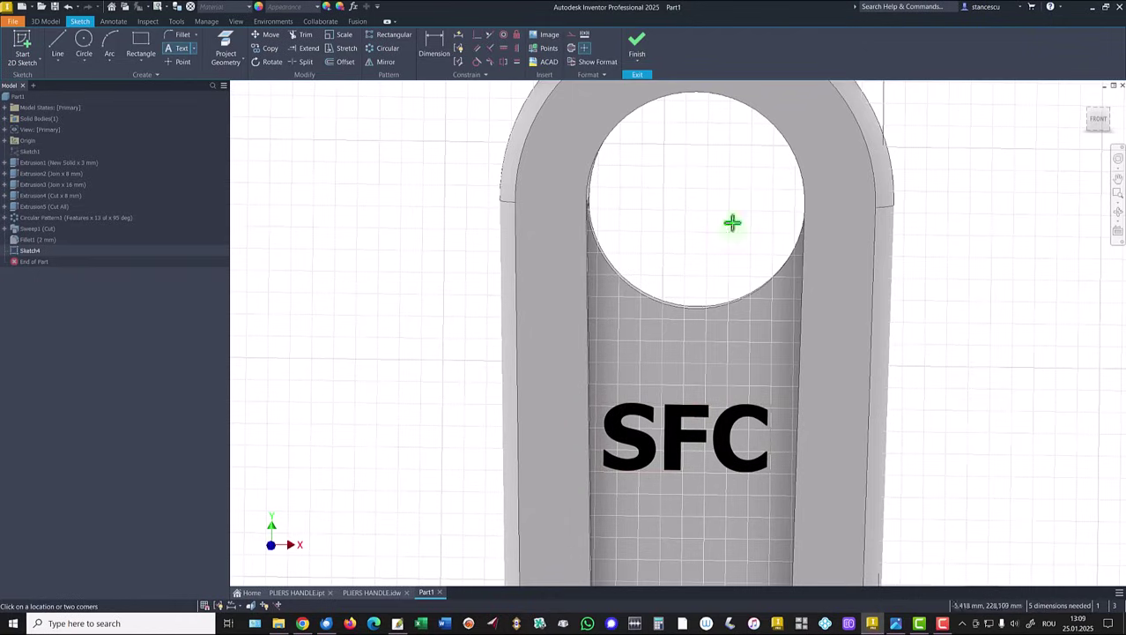
click(433, 44)
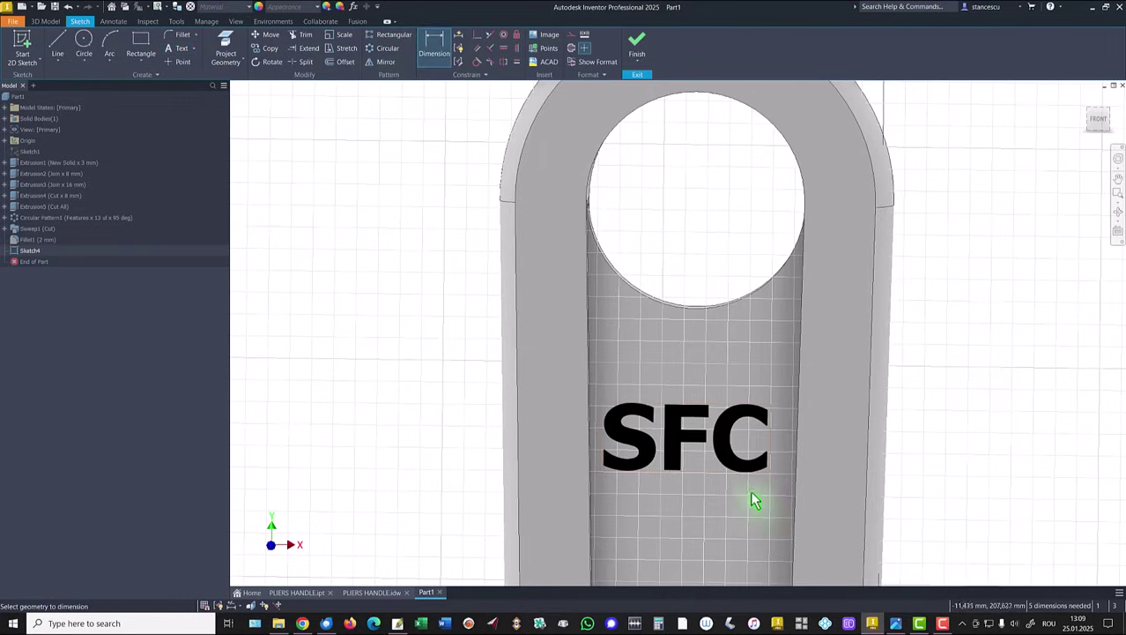
click(703, 467)
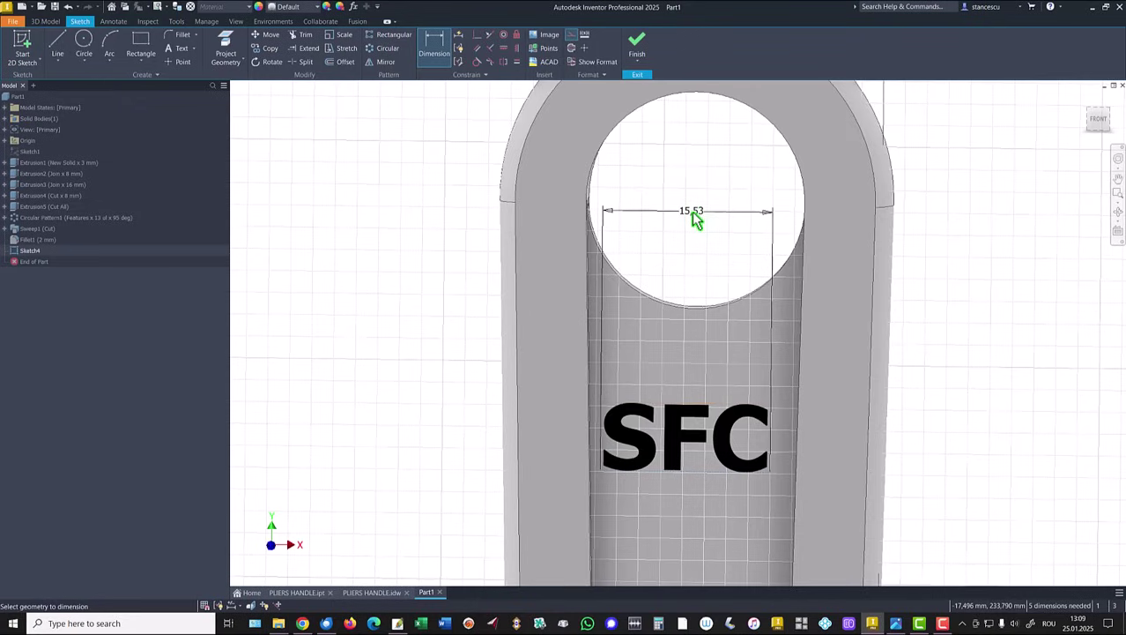
key(Escape)
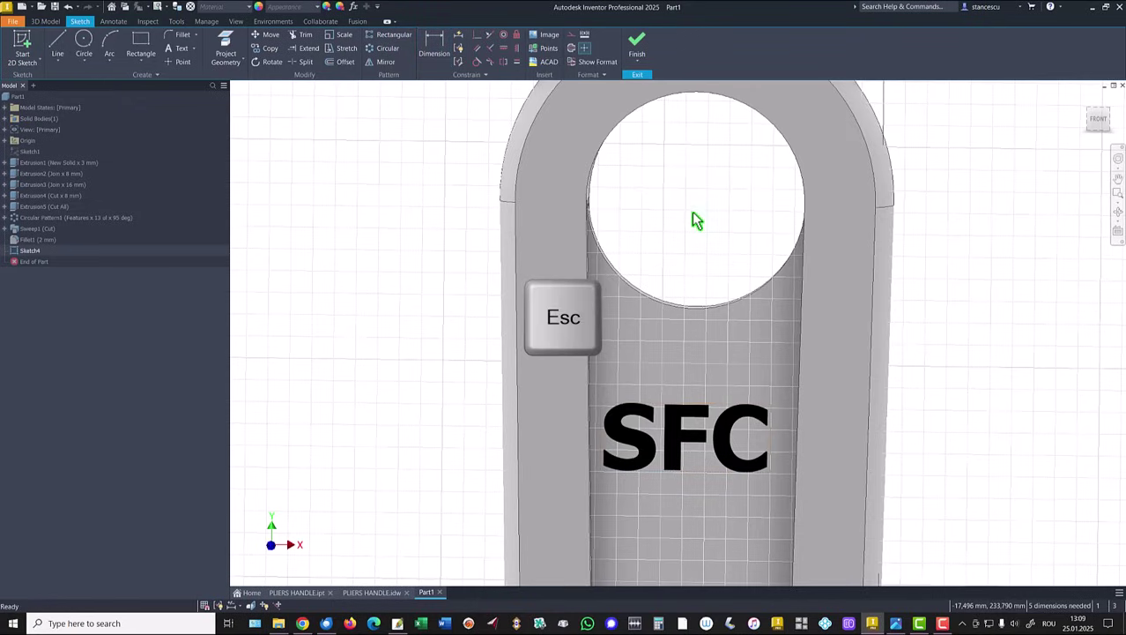
Step: Project the round hole's edge into the sketch and dimension the SFC text's baseline 20 mm below the hole's center
click(226, 49)
click(689, 308)
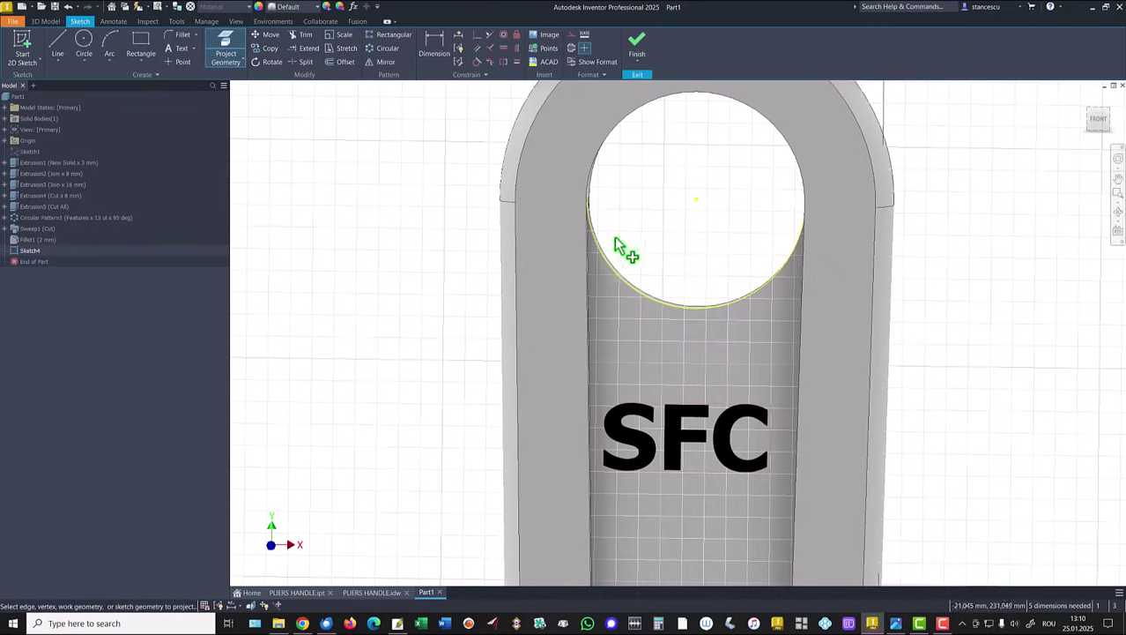
click(434, 46)
click(696, 200)
click(654, 478)
click(406, 336)
text(20)
key(Return)
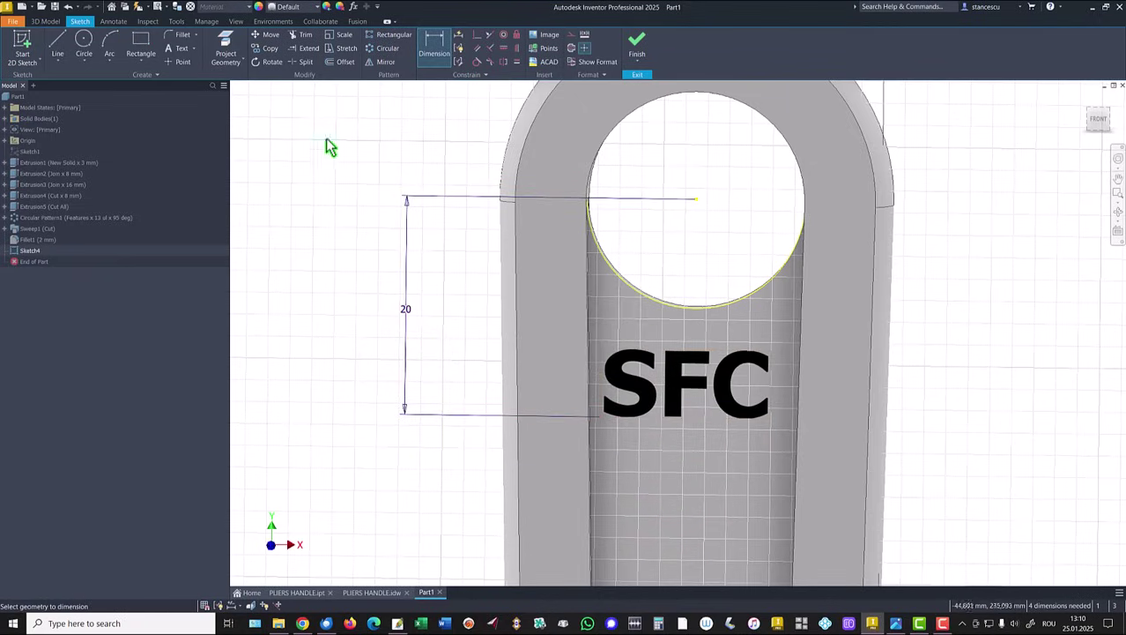
Step: Constrain the midpoint of the SFC text box's lower edge vertically to the hole's center and finish the sketch
click(518, 48)
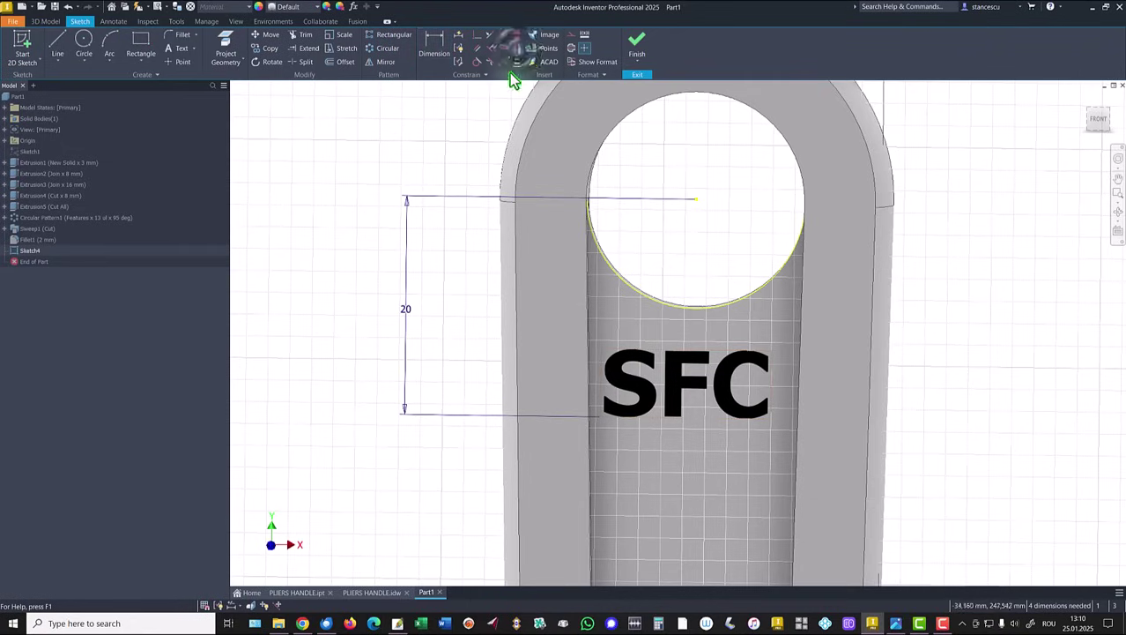
click(697, 200)
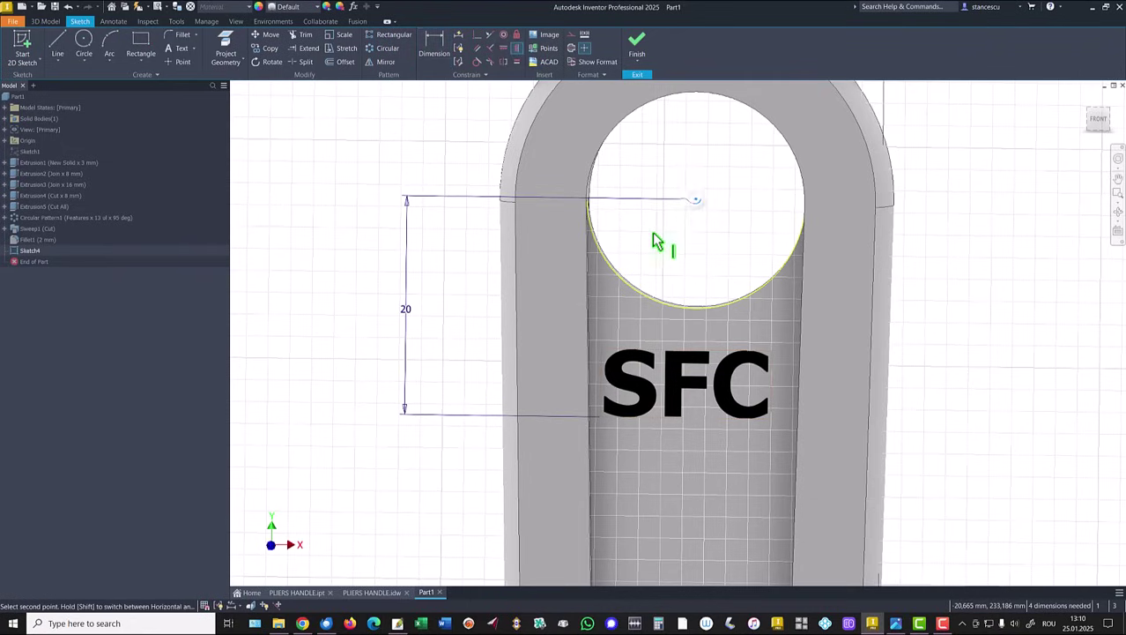
click(687, 418)
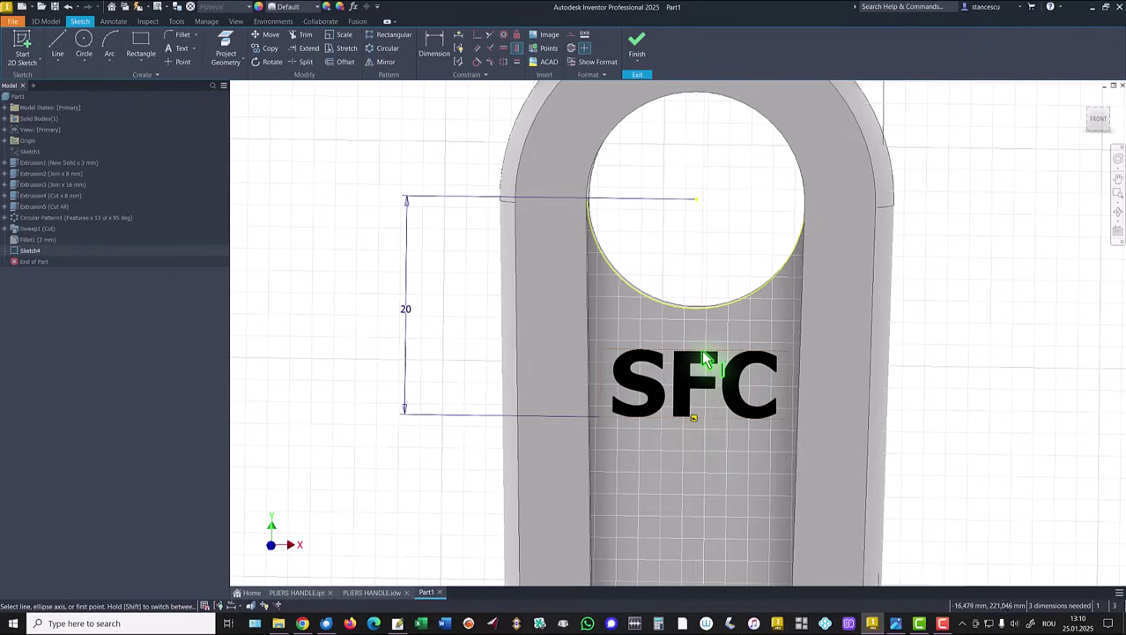
right_click(321, 218)
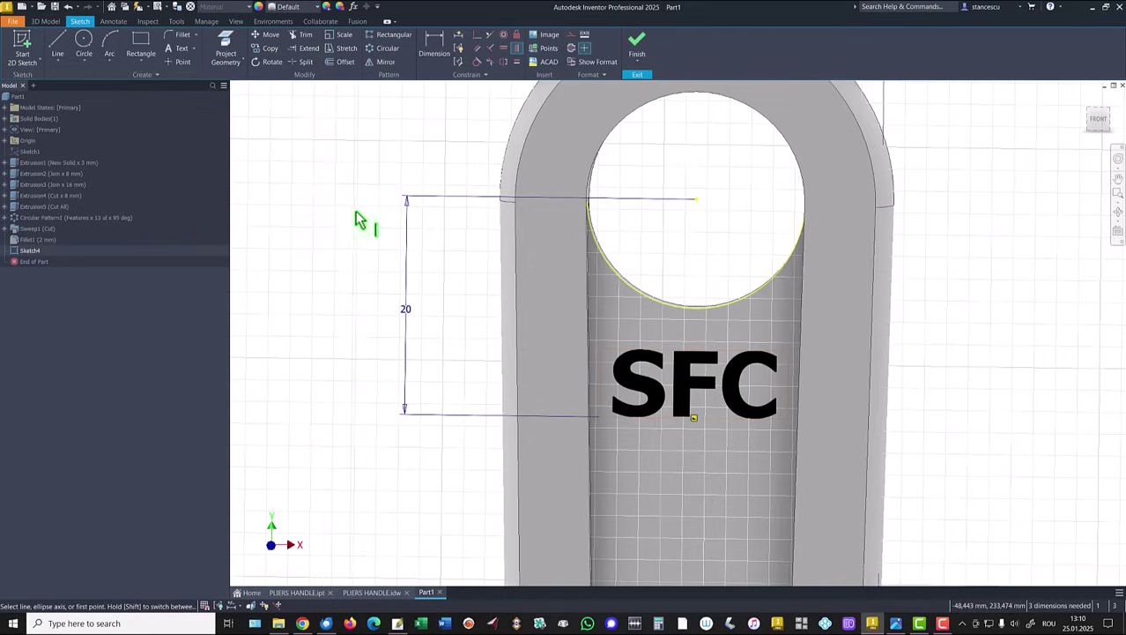
click(638, 49)
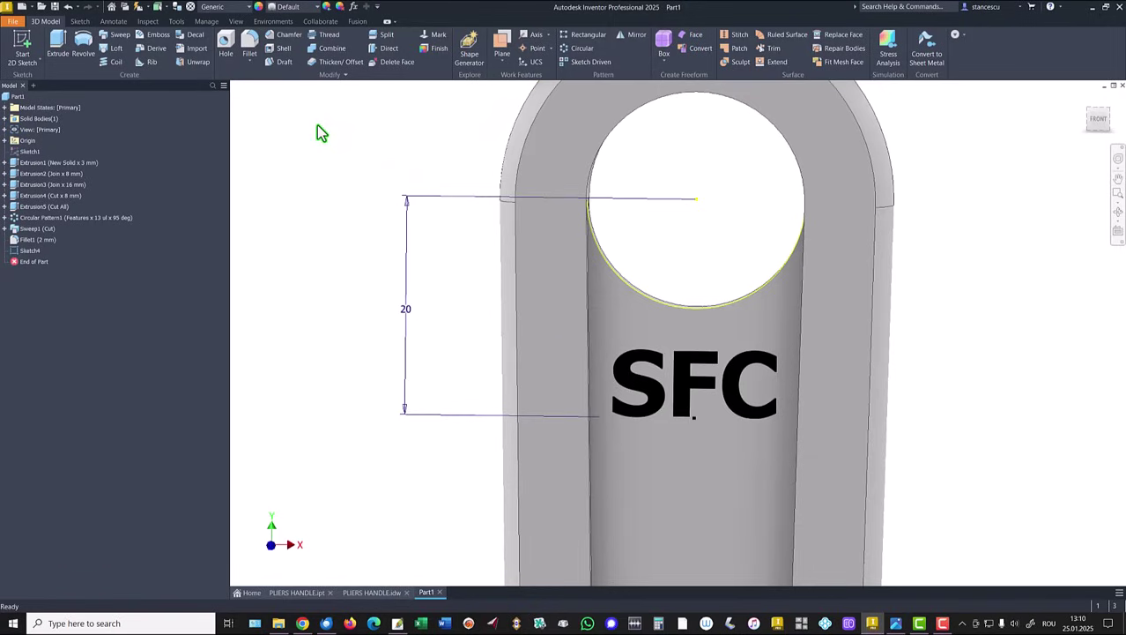
Step: Emboss the SFC text as Engrave from Face with a depth of 8 mm through the handle and restore the home view
click(163, 35)
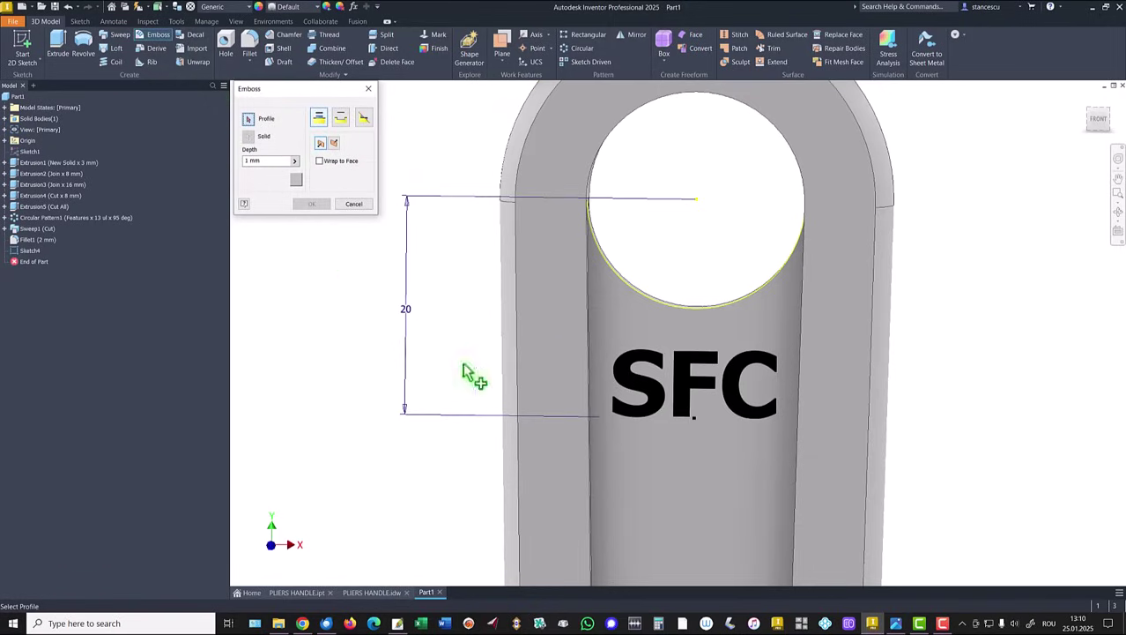
click(654, 407)
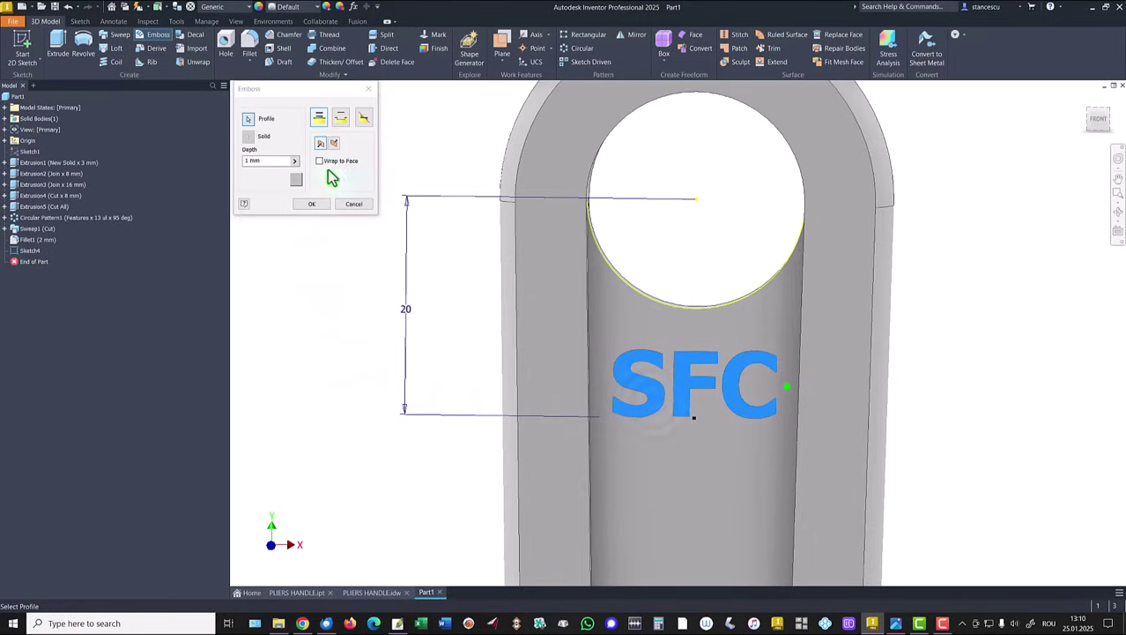
click(342, 120)
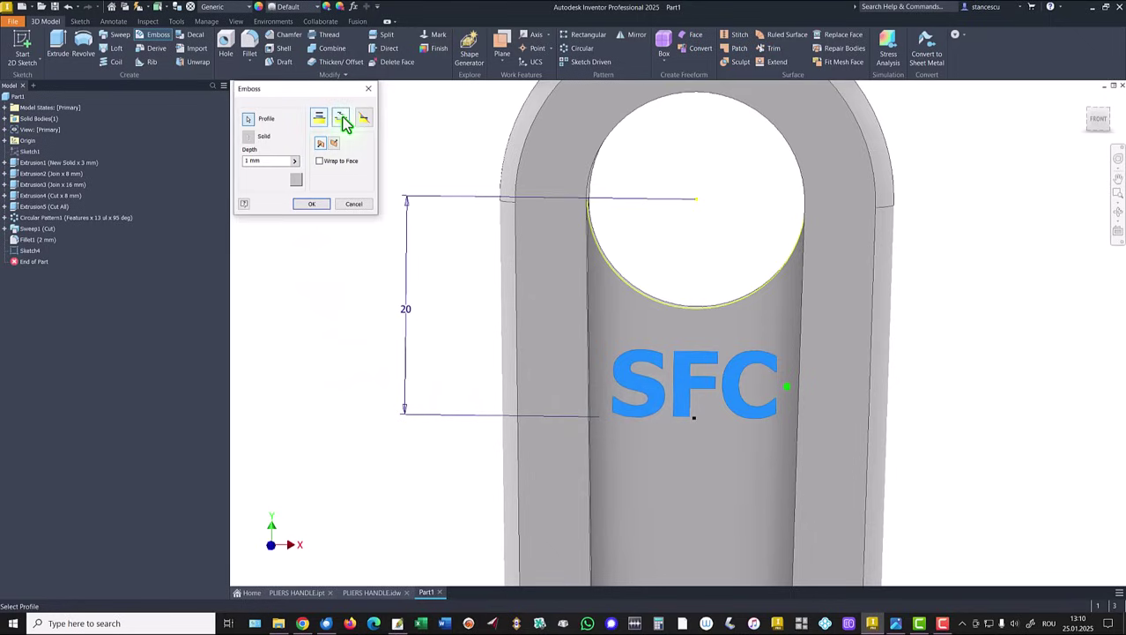
click(278, 164)
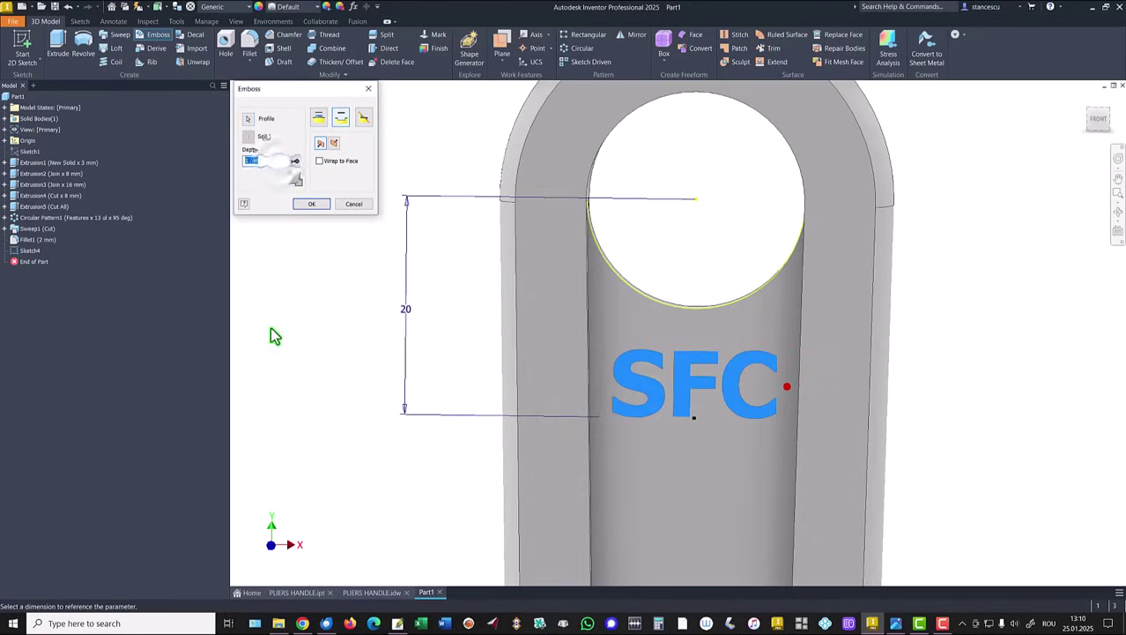
text(8)
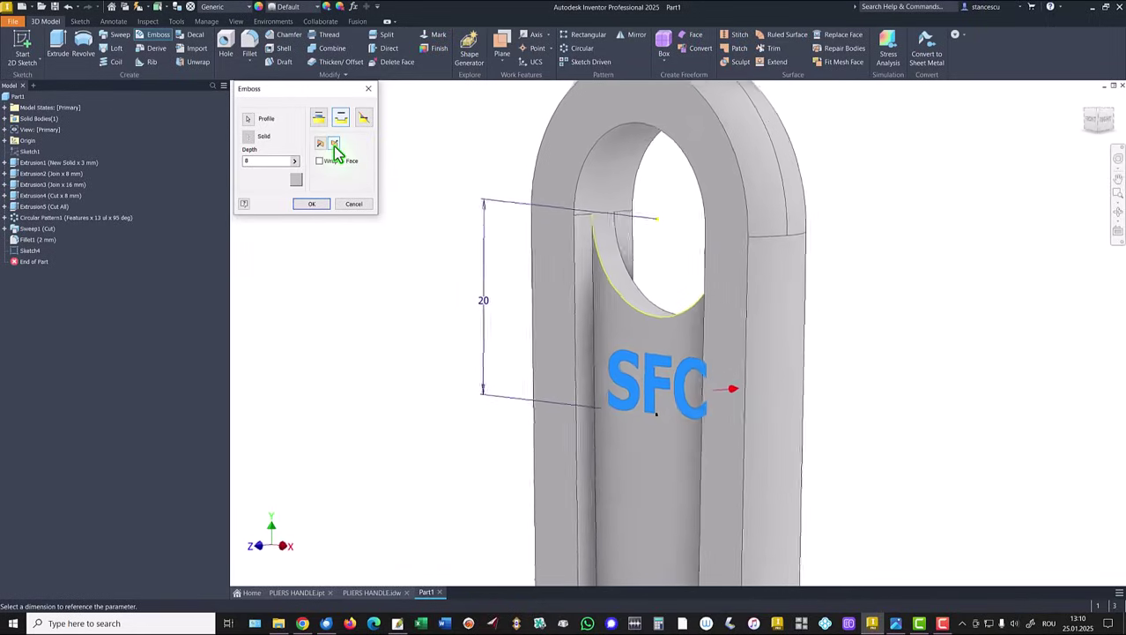
click(310, 205)
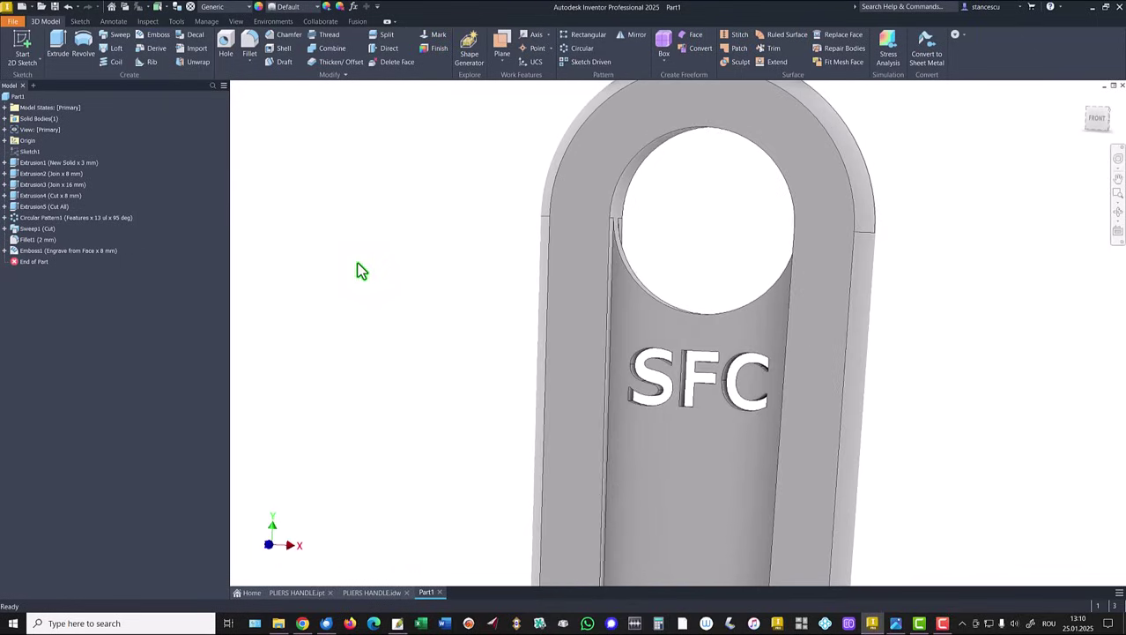
key(F6)
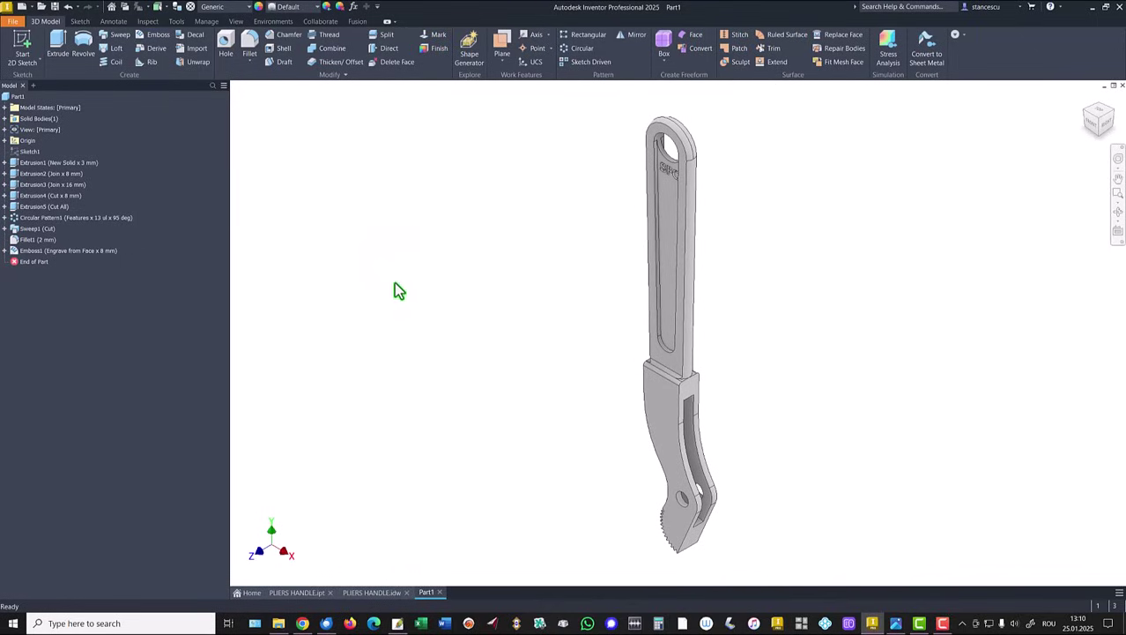
Step: Update Part1's physical properties in iProperties and copy its volume value
right_click(13, 97)
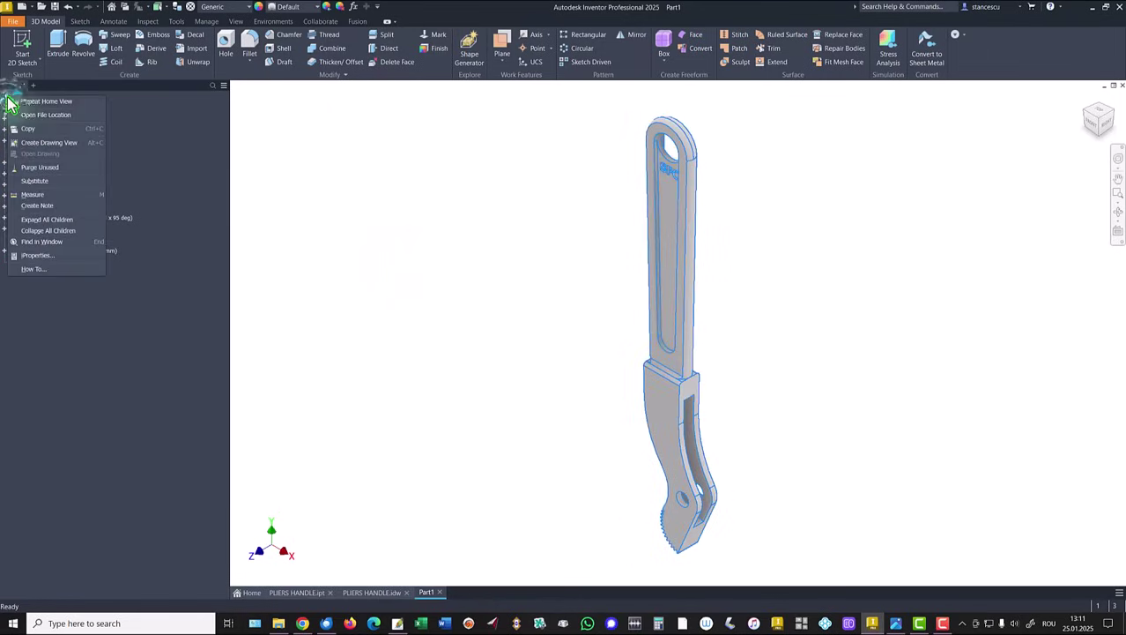
click(36, 256)
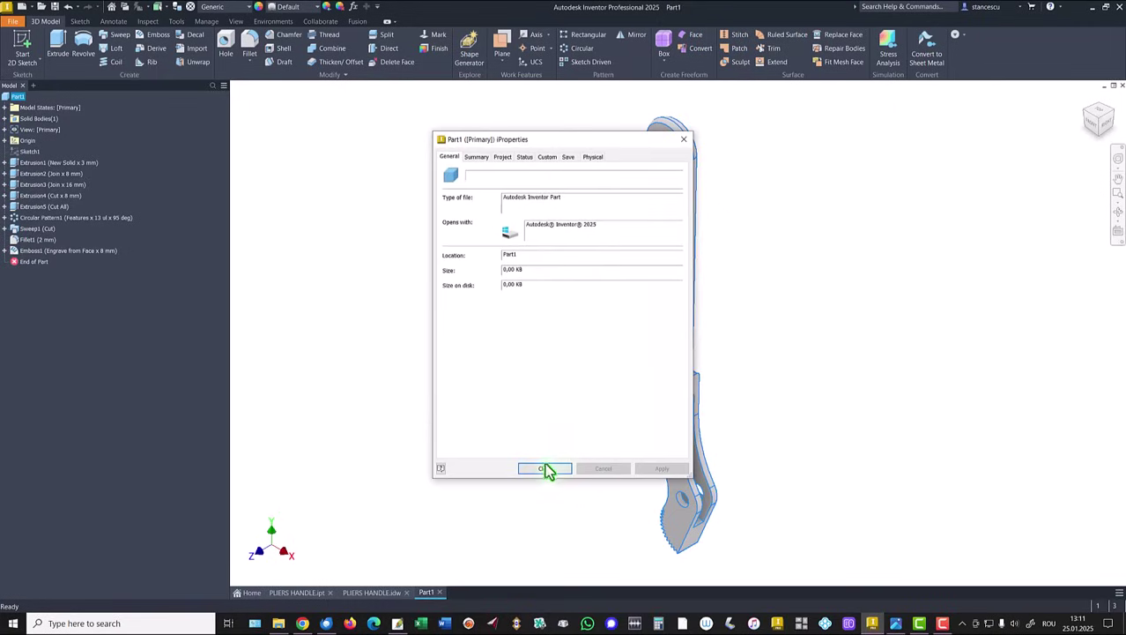
click(593, 158)
click(656, 186)
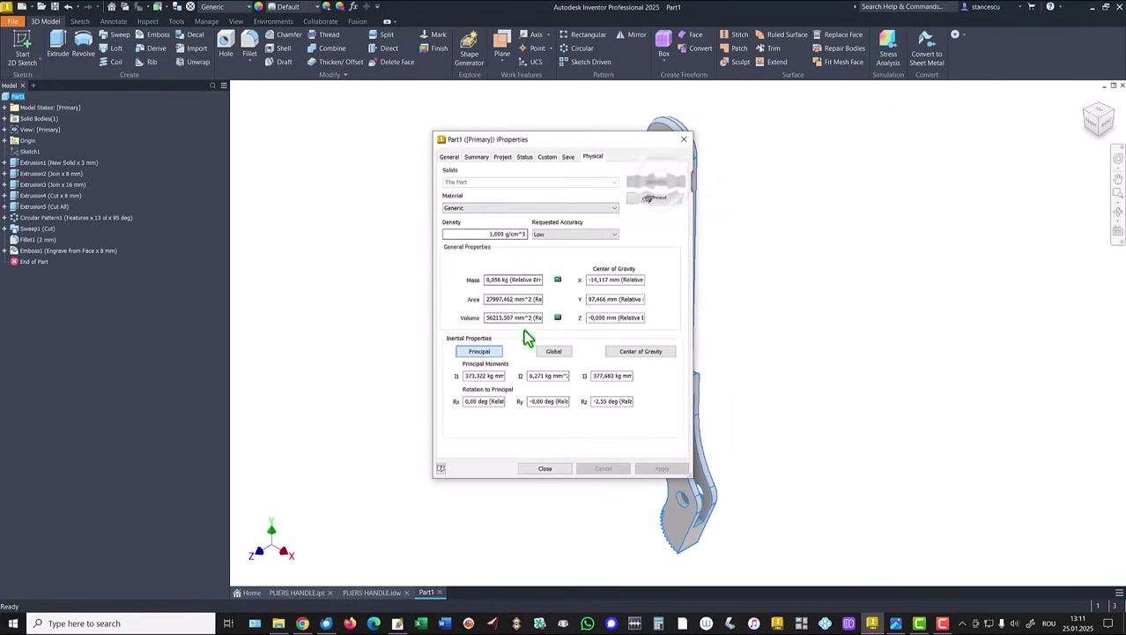
drag(531, 318, 423, 326)
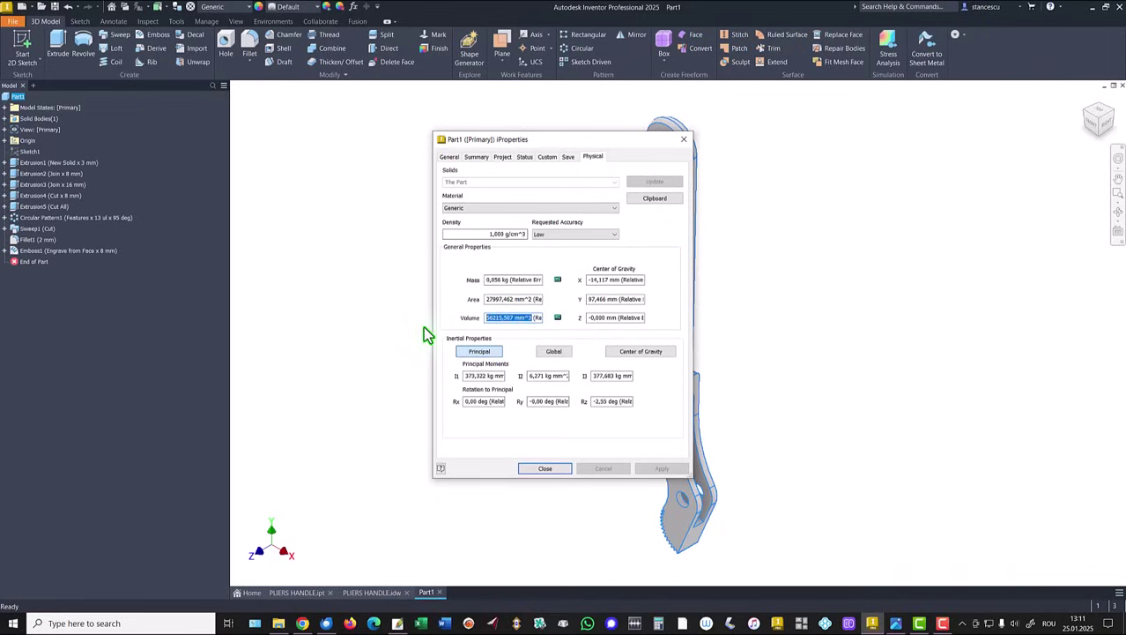
key(ctrl+c)
click(556, 470)
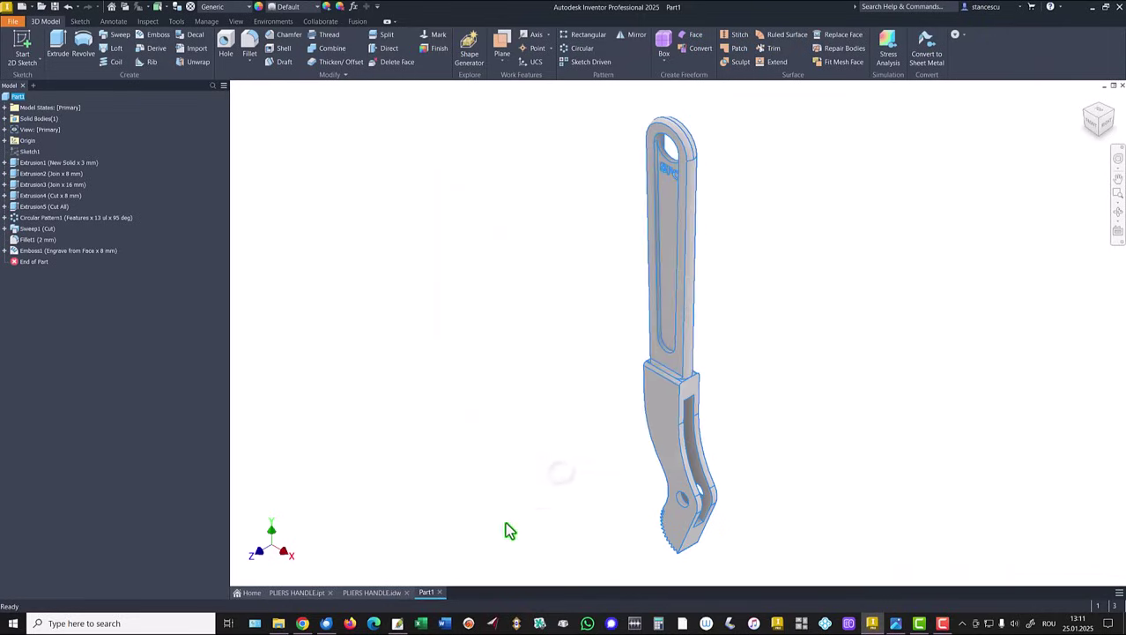
Step: Replace the value in the volume note of PLIERS HANDLE.idw with the copied 56215,507 mm^3
click(388, 593)
click(1023, 535)
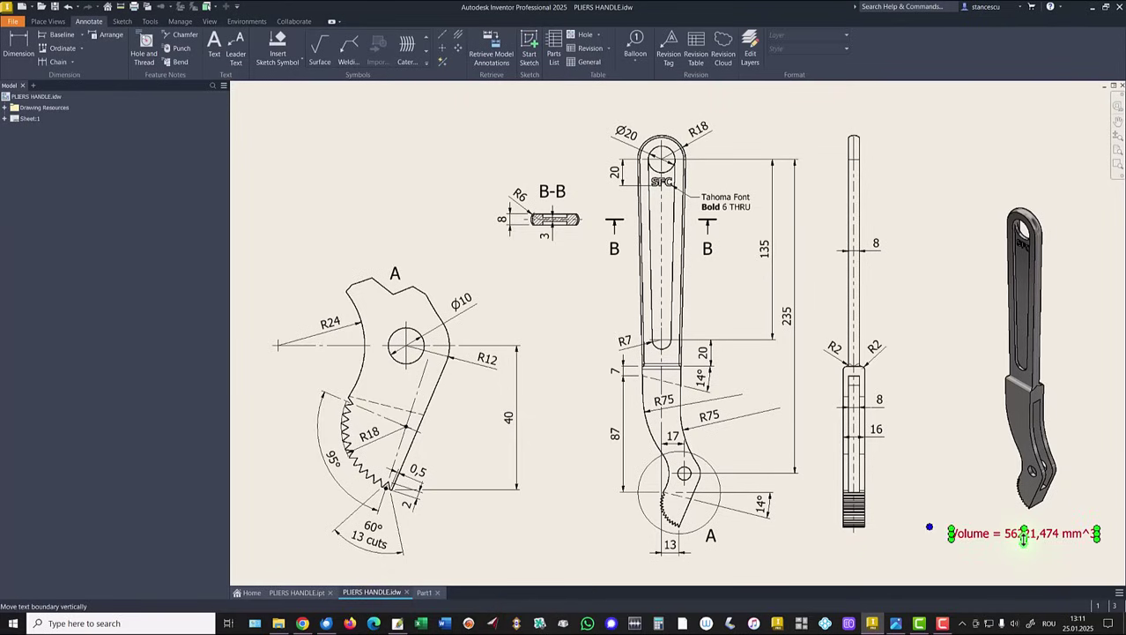
double_click(1024, 535)
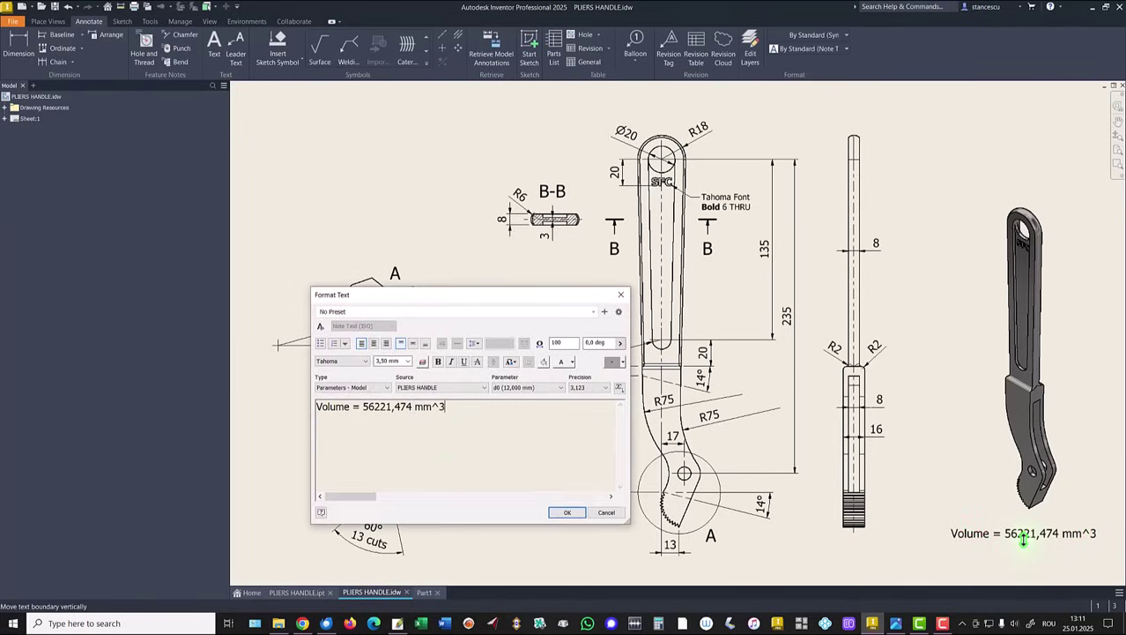
key(Return)
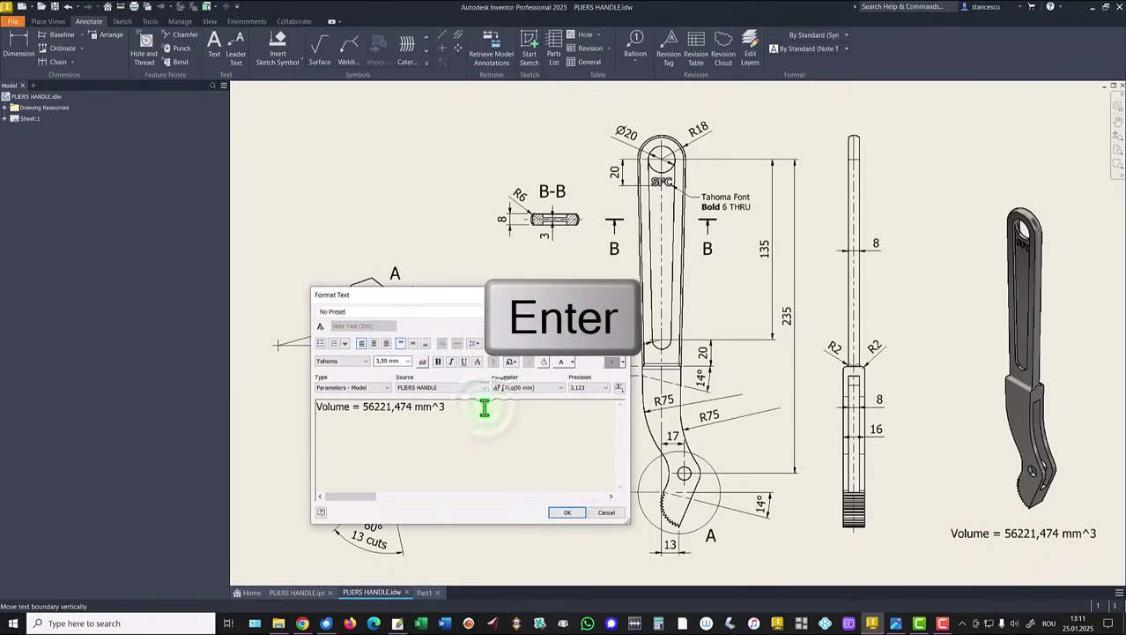
key(ctrl+v)
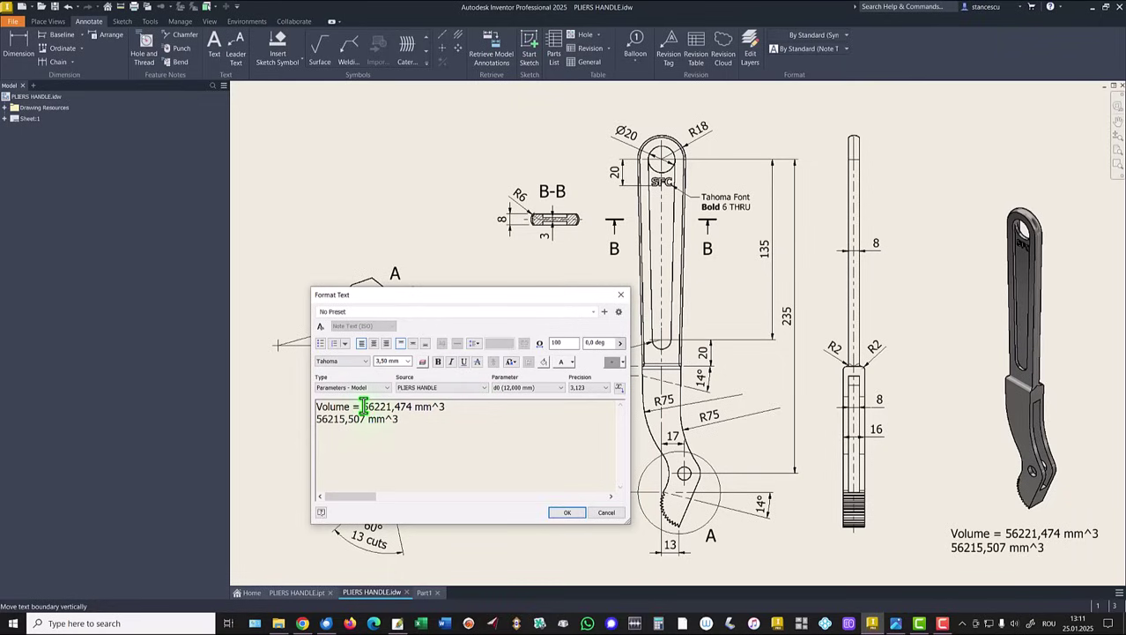
drag(363, 407, 500, 405)
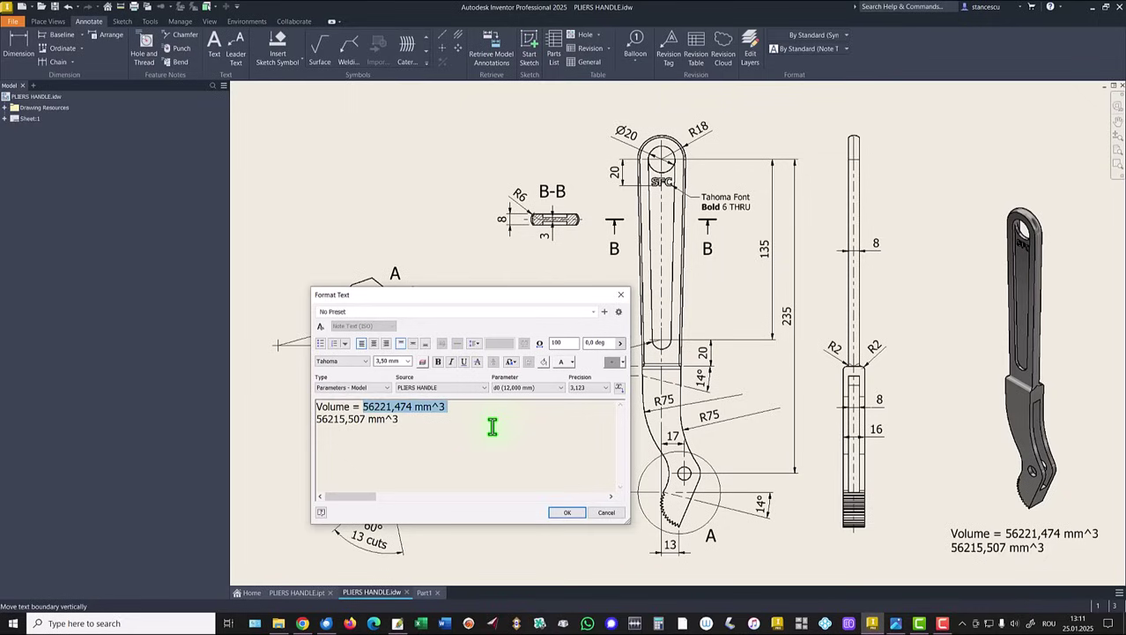
key(Delete)
key(Delete)
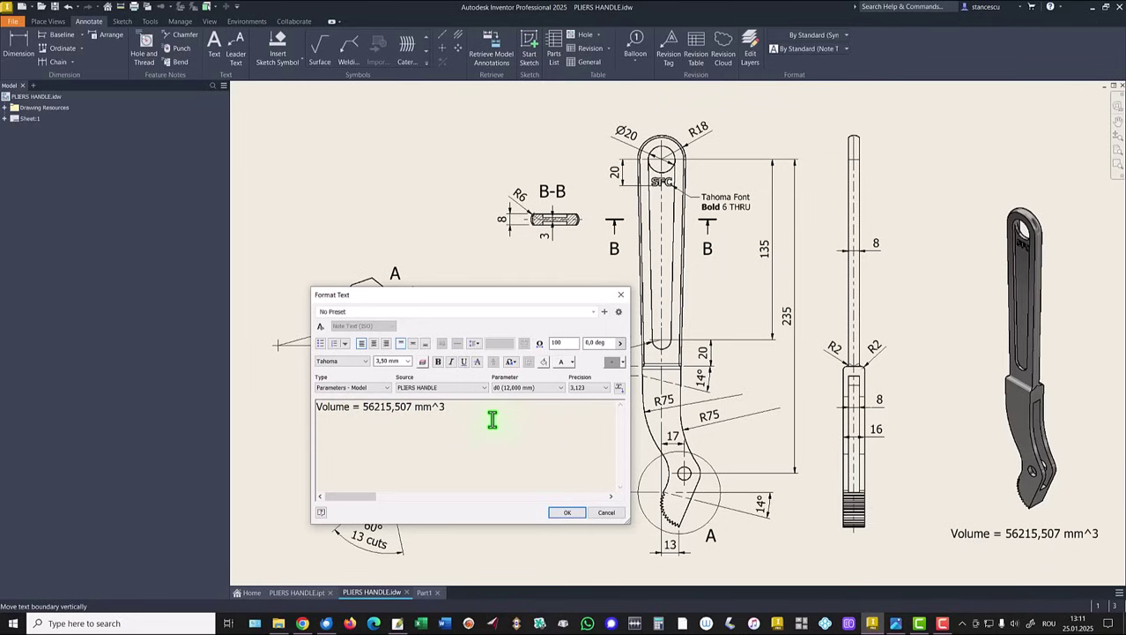
click(568, 514)
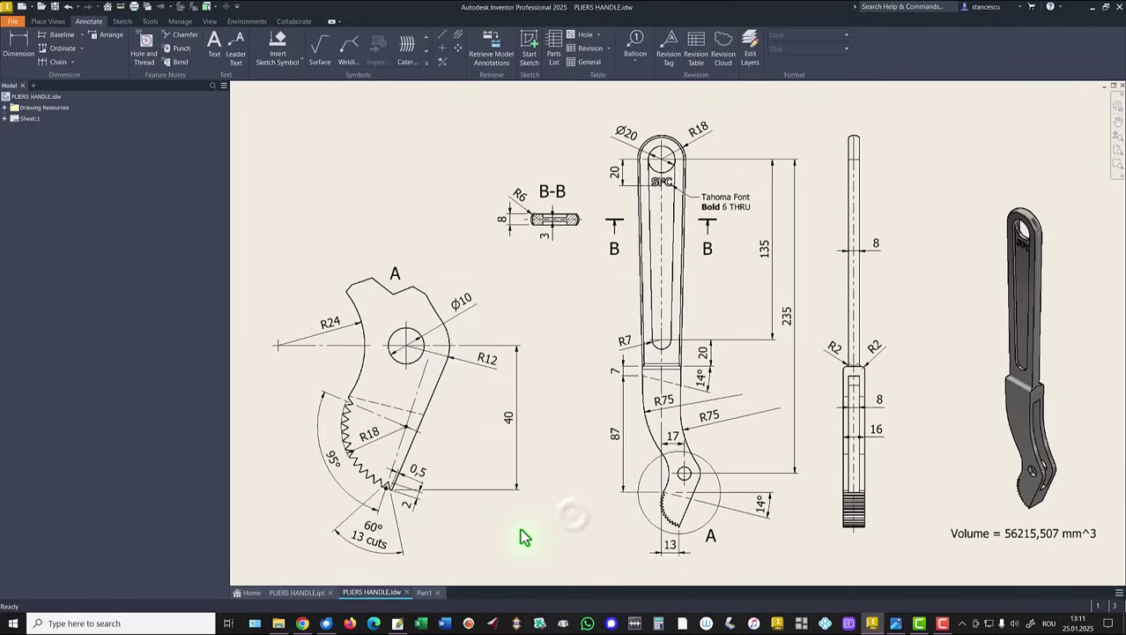
Step: Return to Part1 and assign it the Stainless Steel material
click(424, 592)
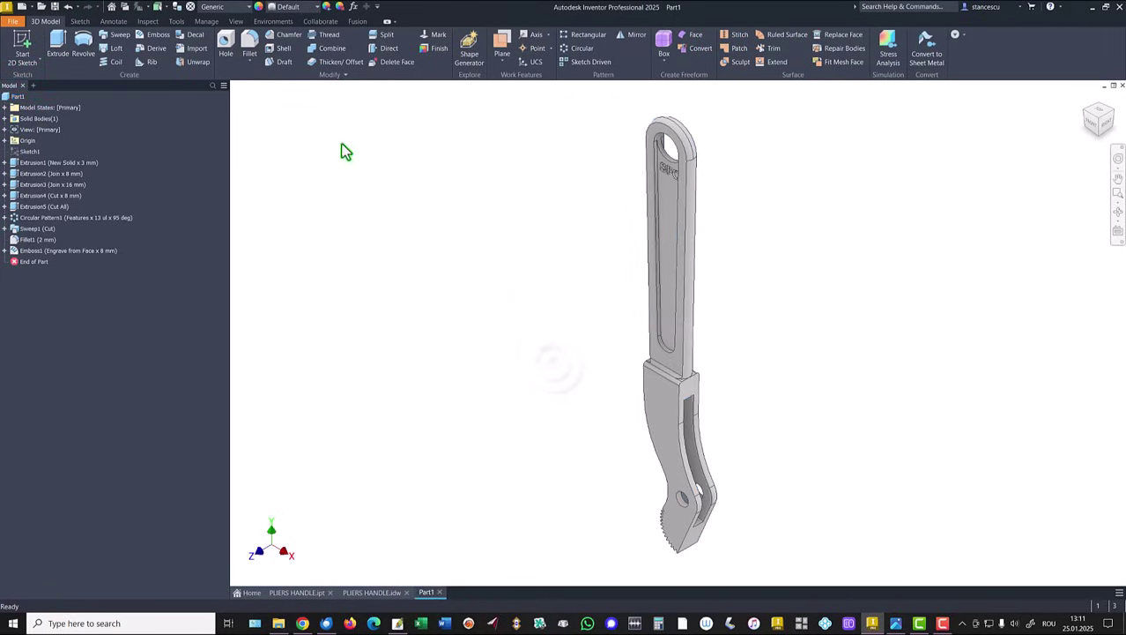
click(234, 8)
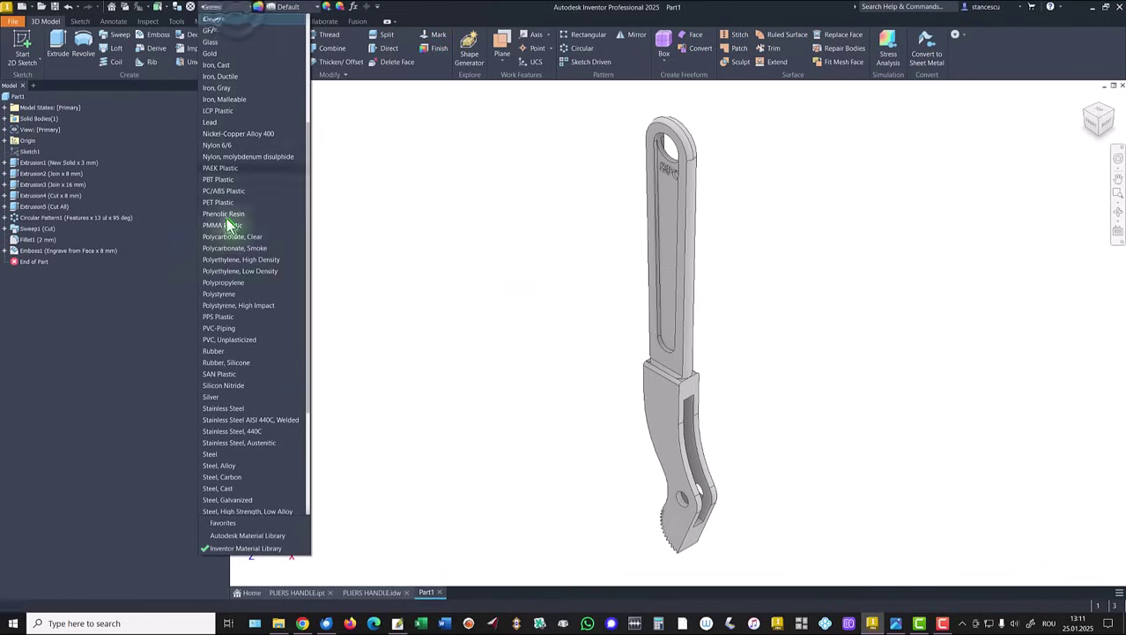
scroll(230, 254, down, 2)
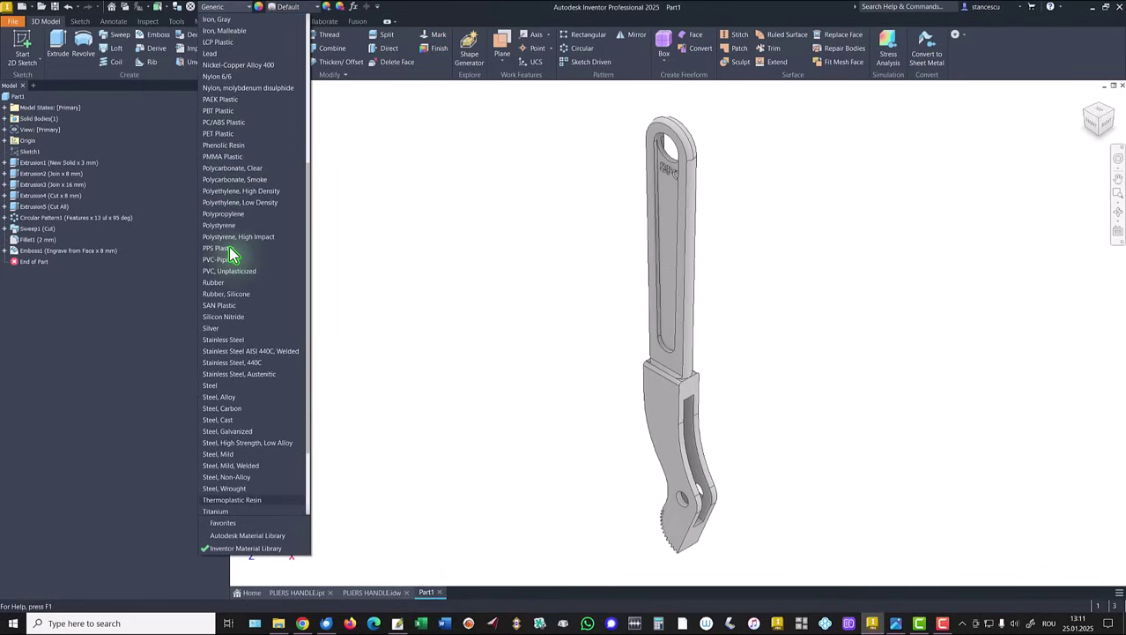
click(234, 342)
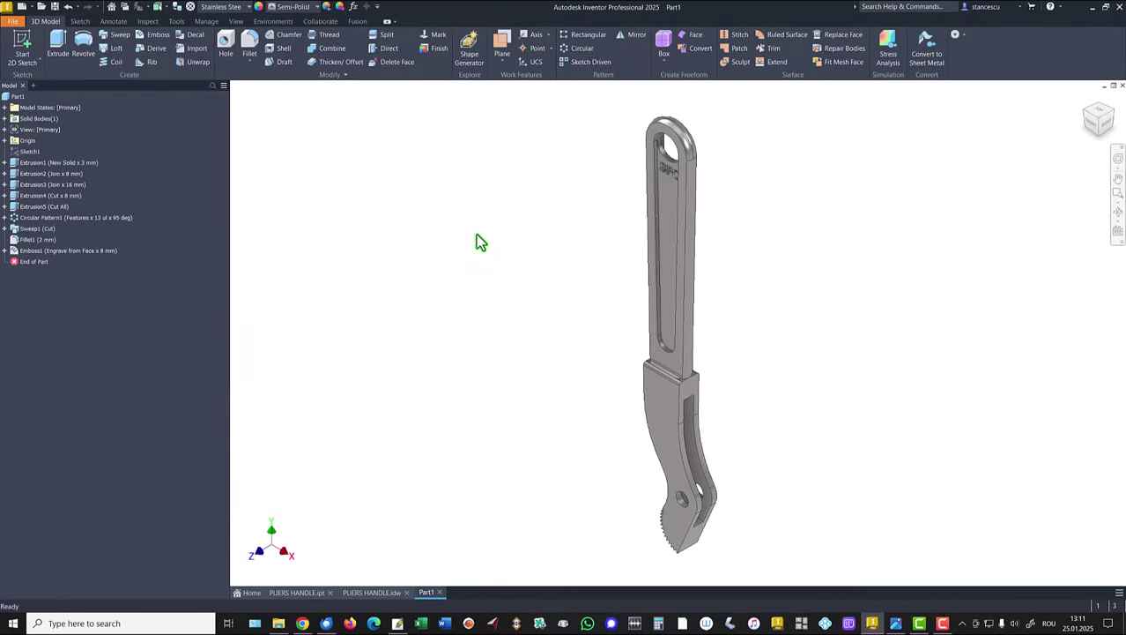
Step: Display the part in a visual style without edge lines, lit with Default Lights, in the home view
click(235, 22)
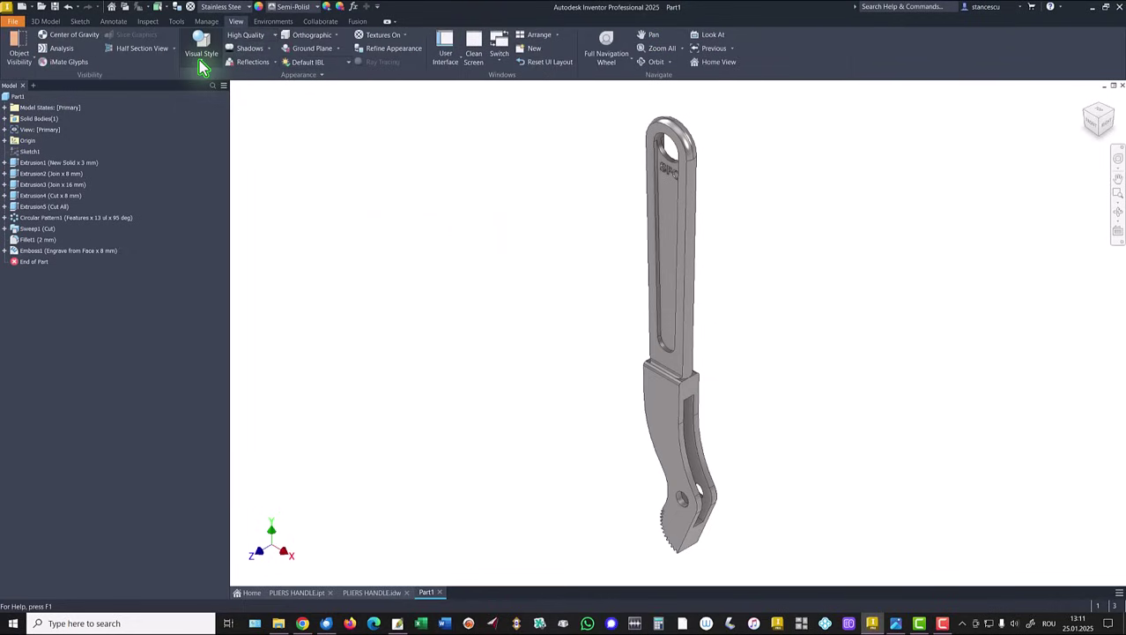
click(201, 53)
click(216, 76)
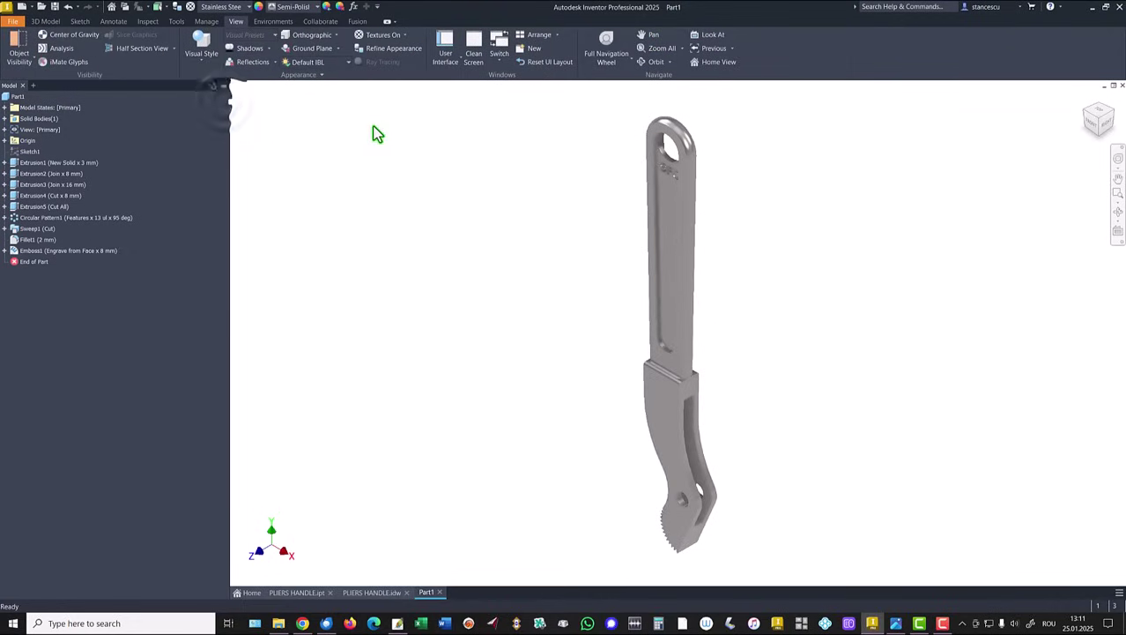
click(323, 62)
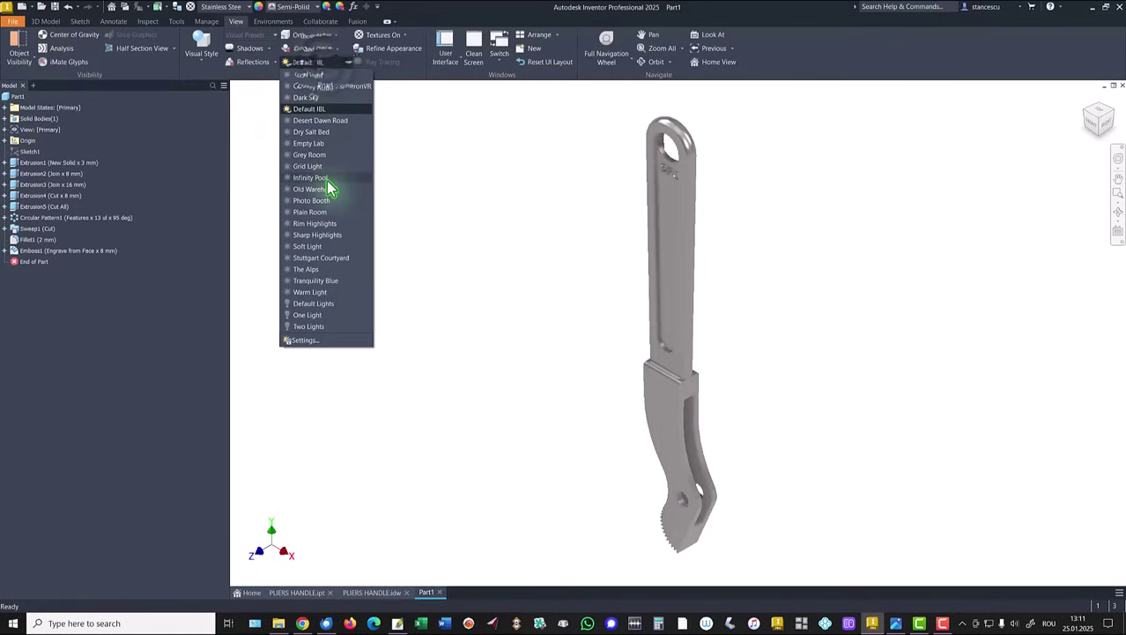
click(313, 304)
key(F6)
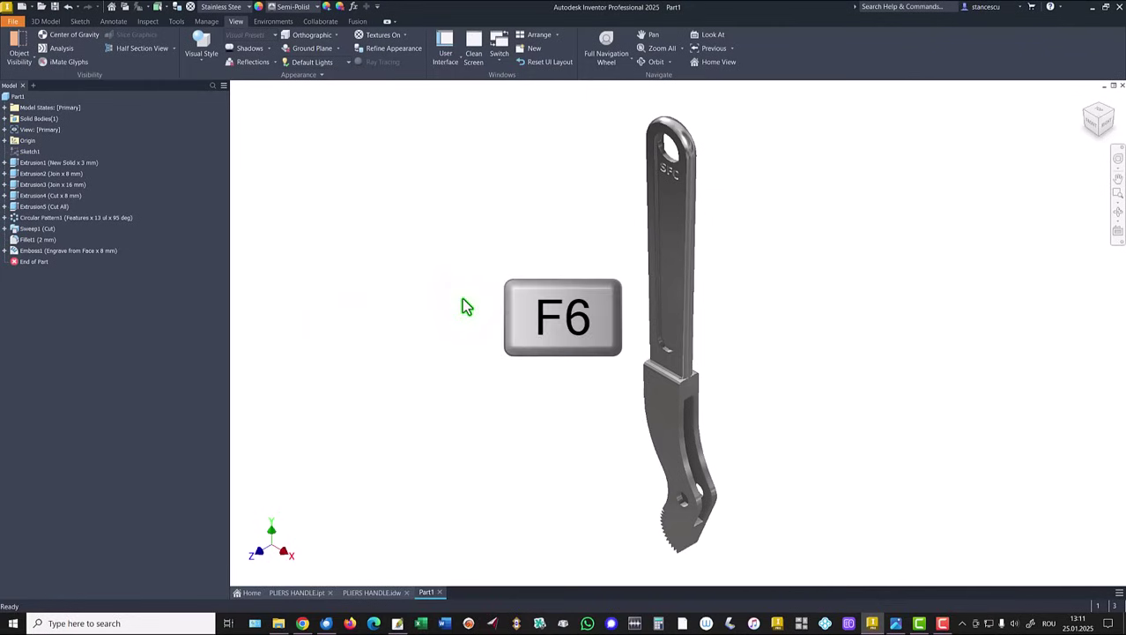
Step: Compare the finished Part1 with the reference model PLIERS HANDLE.ipt
click(300, 592)
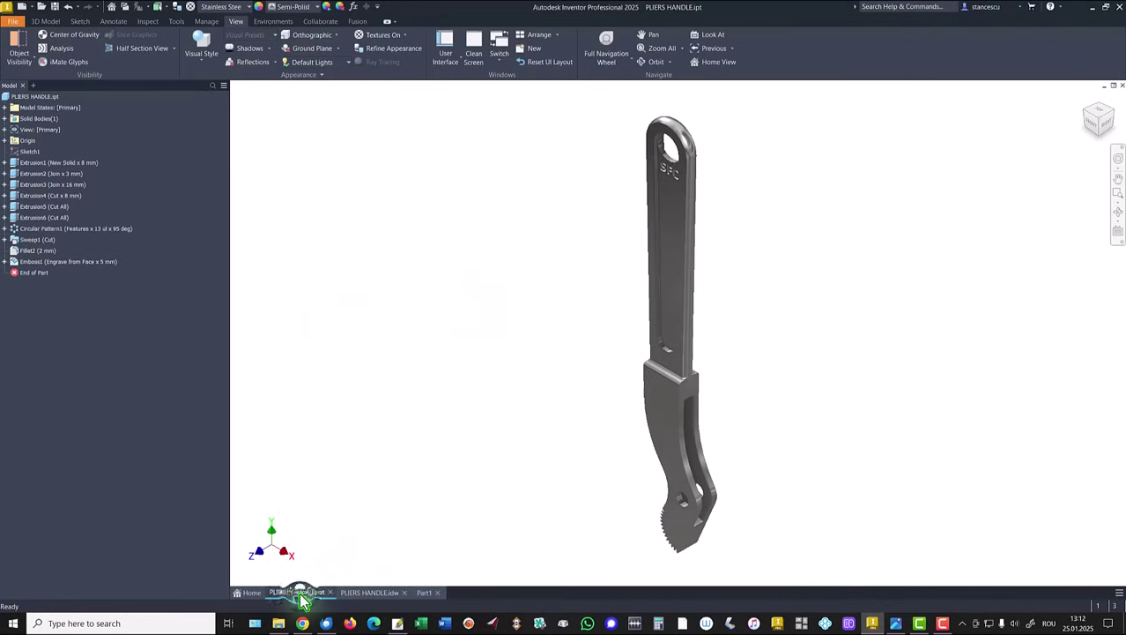
click(283, 593)
click(425, 593)
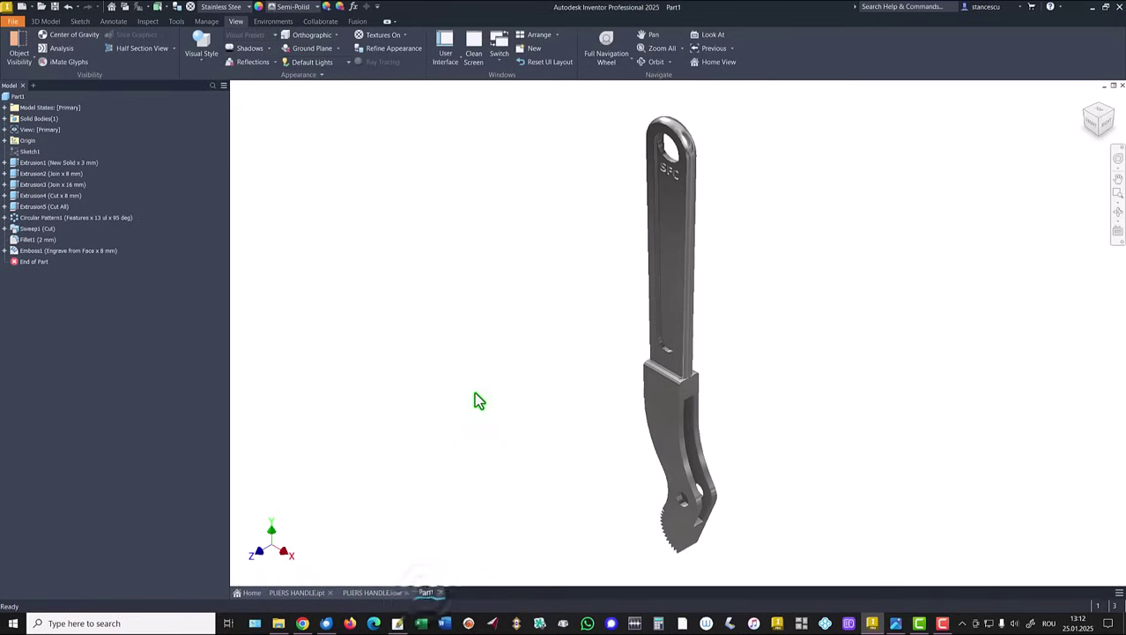